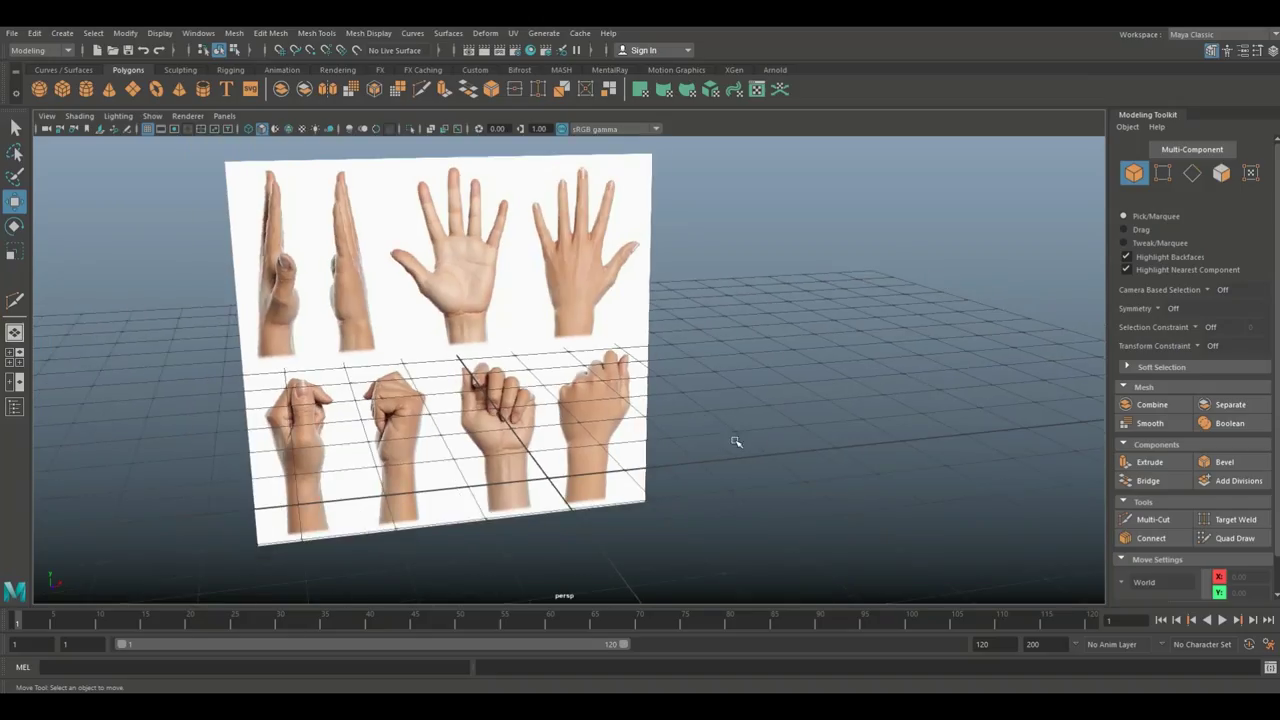
Step: Hide the Modeling Toolkit to enlarge the perspective view of the hand reference image
alt+drag(734, 440, 955, 258)
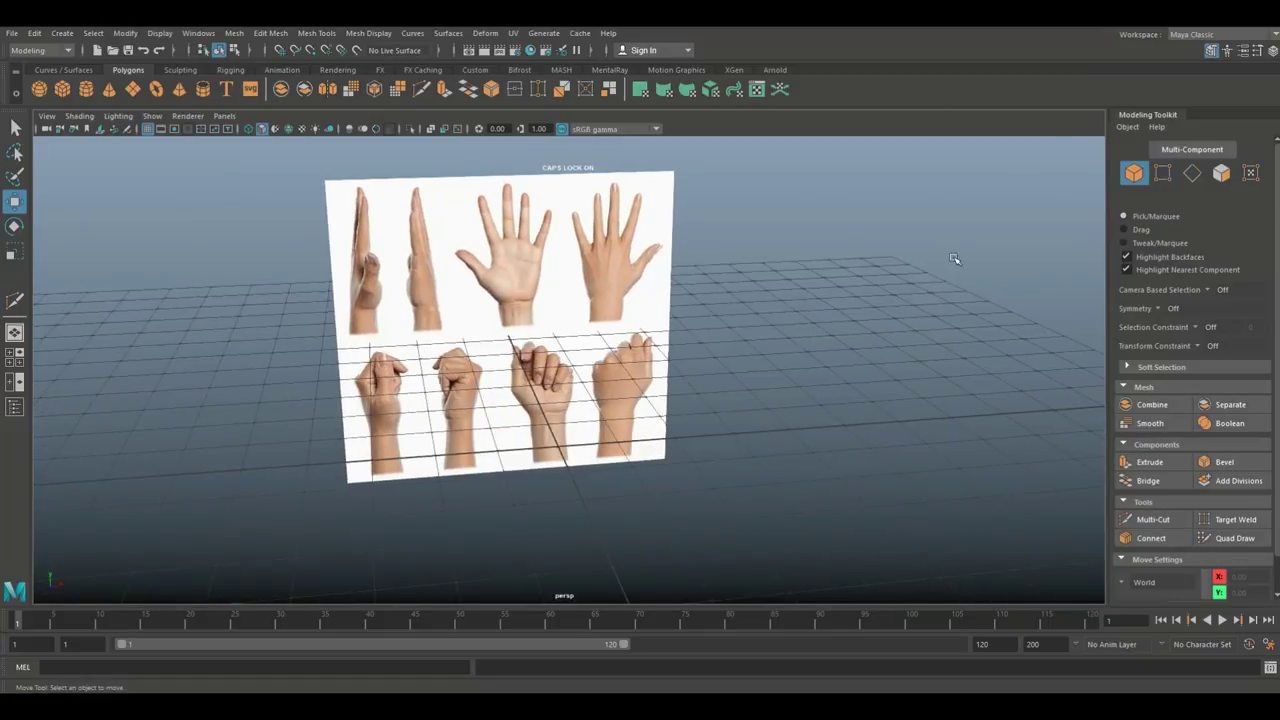
click(1210, 53)
scroll(846, 323, down, 3)
scroll(846, 323, up, 4)
alt+middle_drag(846, 323, 851, 370)
alt+drag(852, 370, 874, 411)
alt+middle_drag(756, 432, 836, 533)
scroll(871, 508, down, 2)
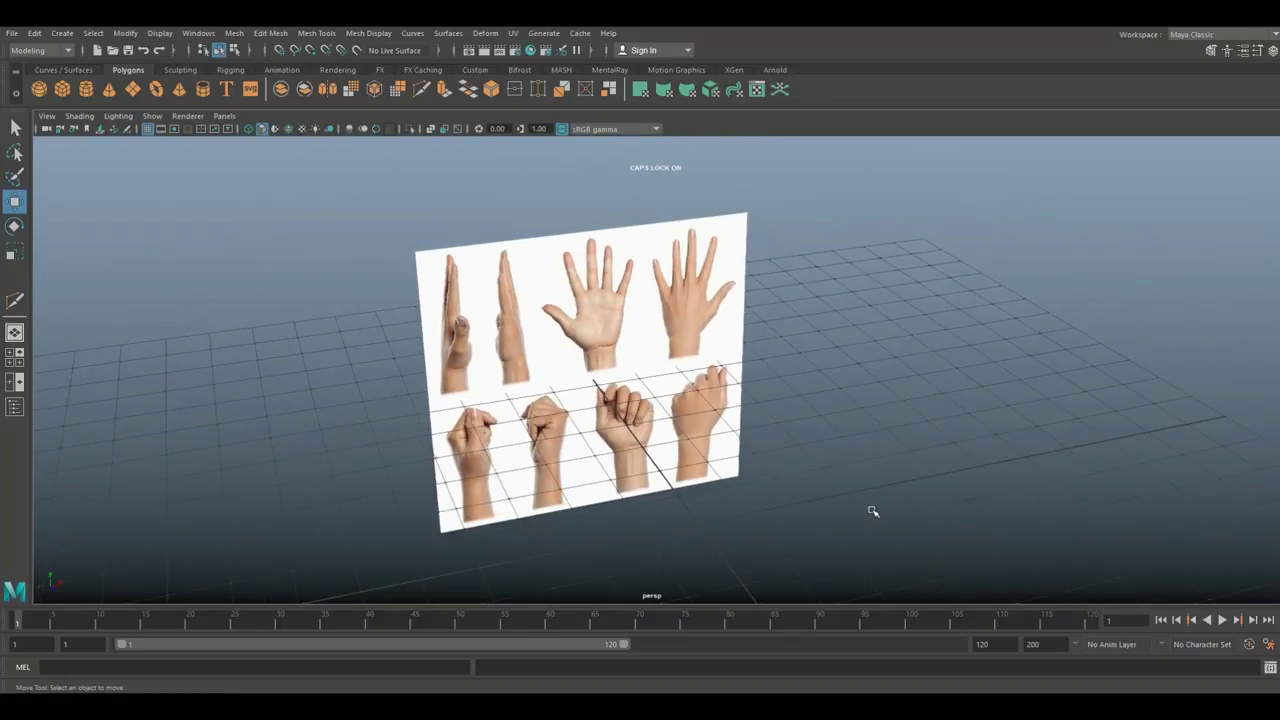
scroll(872, 503, up, 3)
alt+drag(859, 498, 853, 432)
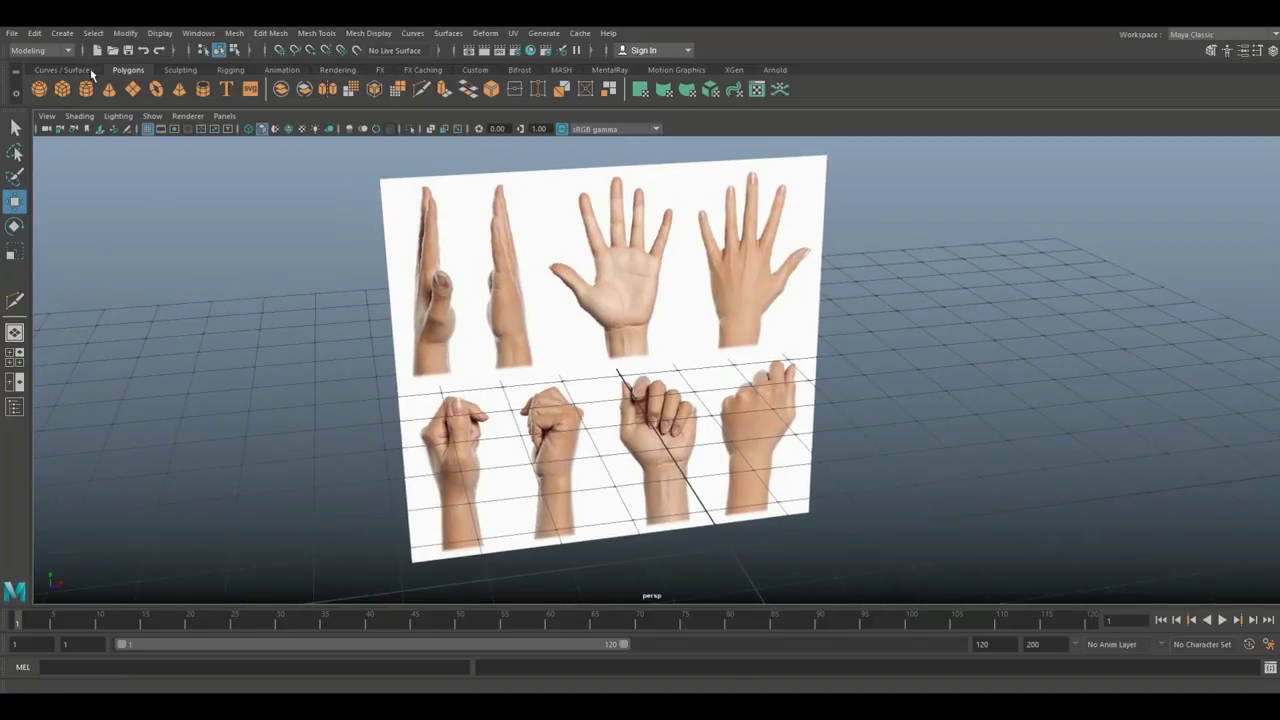
Step: Create a polygon cube and move it over the wrist of the upper palm-facing hand, with X-ray shading on in the front view
click(62, 89)
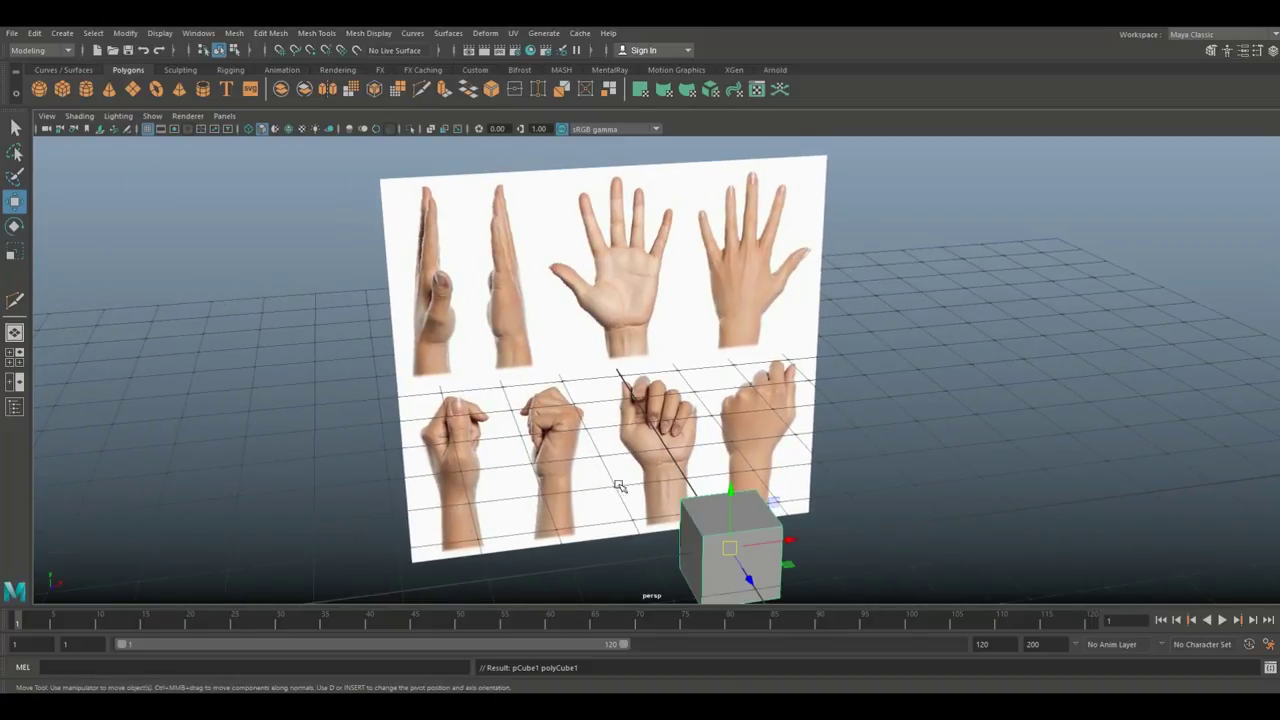
key(space)
key(space)
scroll(468, 448, down, 1)
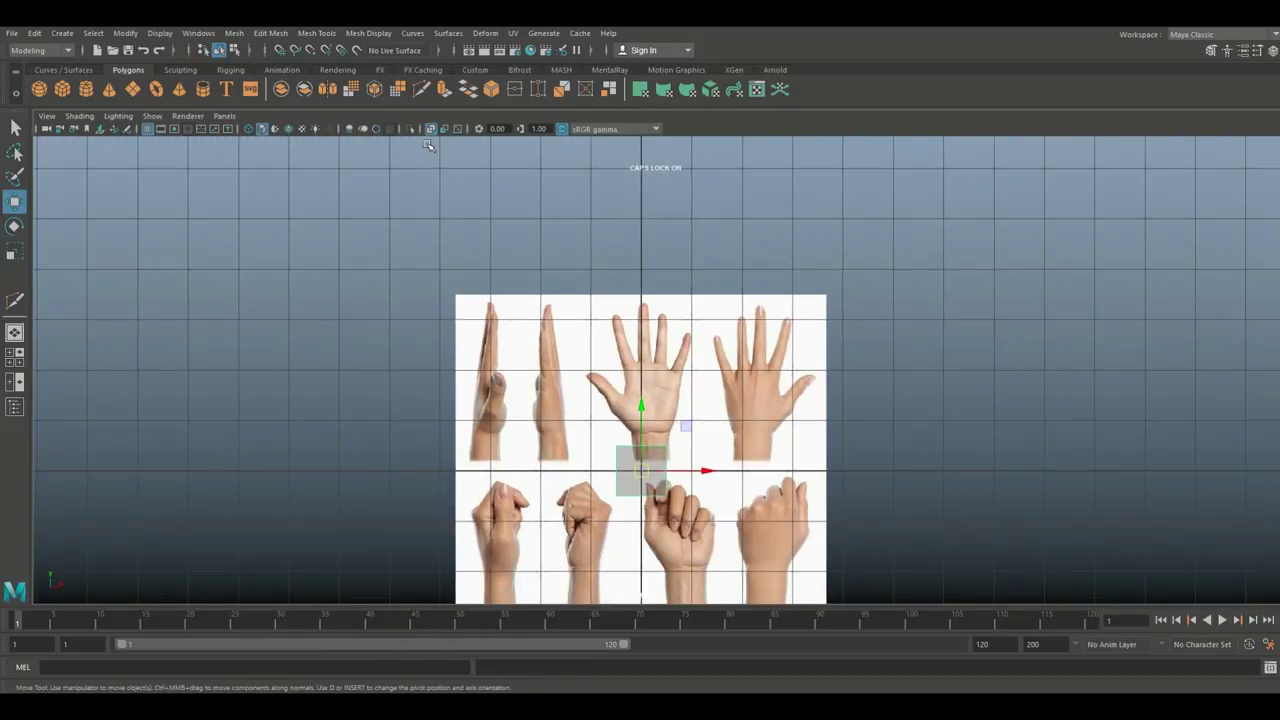
drag(645, 413, 645, 390)
key(f)
drag(720, 373, 756, 363)
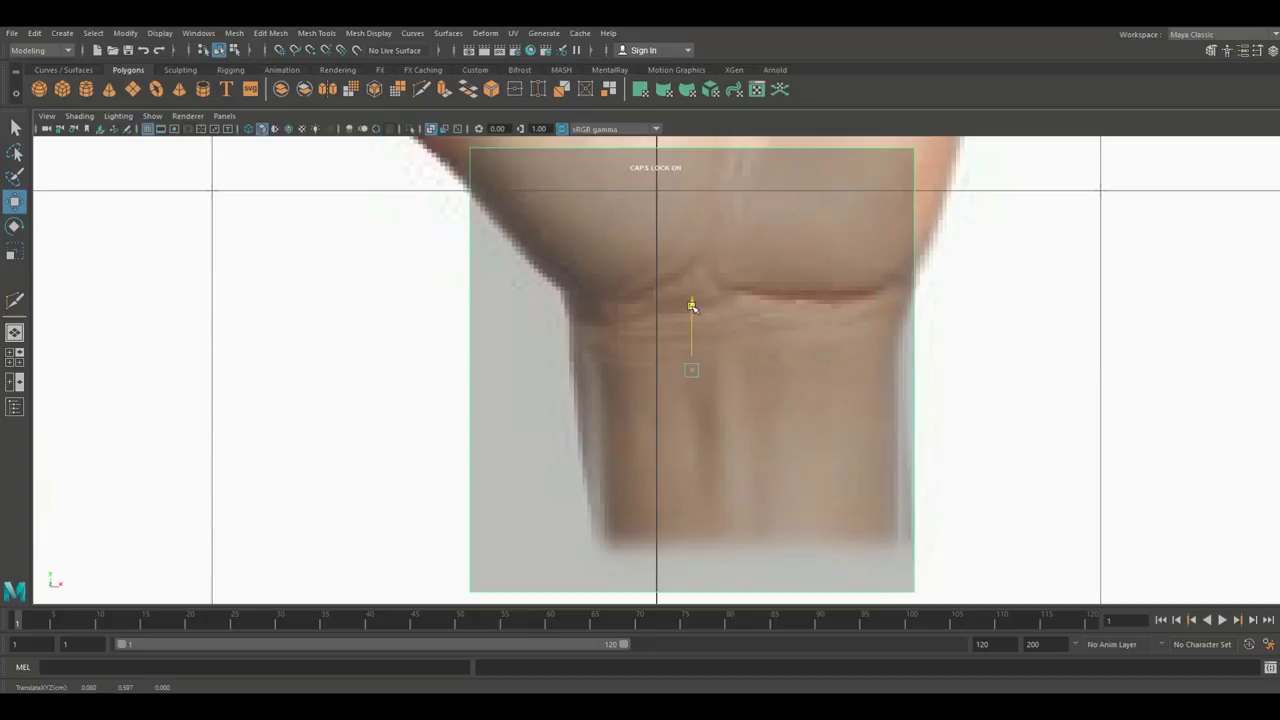
drag(691, 306, 687, 266)
drag(757, 332, 746, 330)
Step: Move the cube's corner vertices in the front view to fit the outline of the palm-facing hand's wrist
scroll(653, 376, down, 10)
scroll(651, 381, up, 5)
right_click(596, 312)
click(625, 314)
right_drag(625, 312, 580, 316)
right_drag(497, 320, 432, 317)
drag(507, 465, 508, 465)
drag(536, 407, 565, 408)
drag(447, 299, 487, 357)
drag(533, 309, 566, 359)
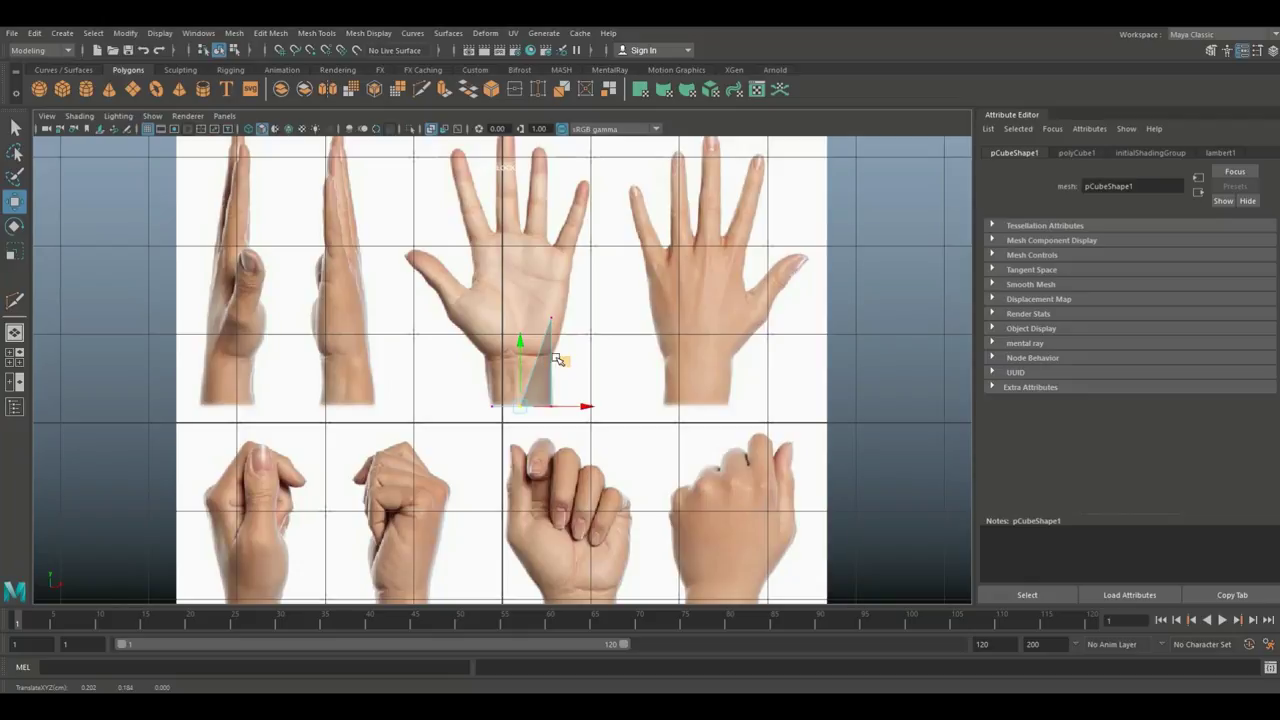
key(ctrl+z)
drag(542, 295, 559, 365)
Step: Extrude the top face of the wrist block and raise it upward into the palm
key(f)
scroll(512, 388, down, 10)
scroll(492, 408, up, 6)
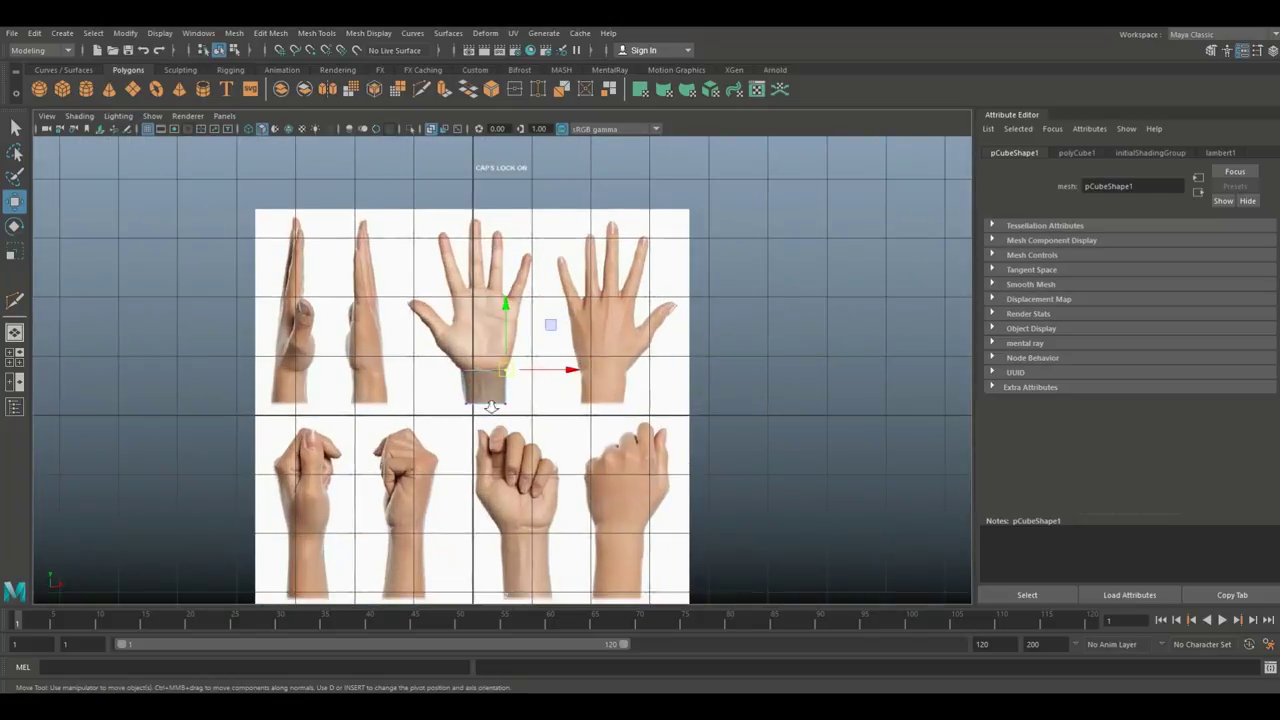
key(space)
key(space)
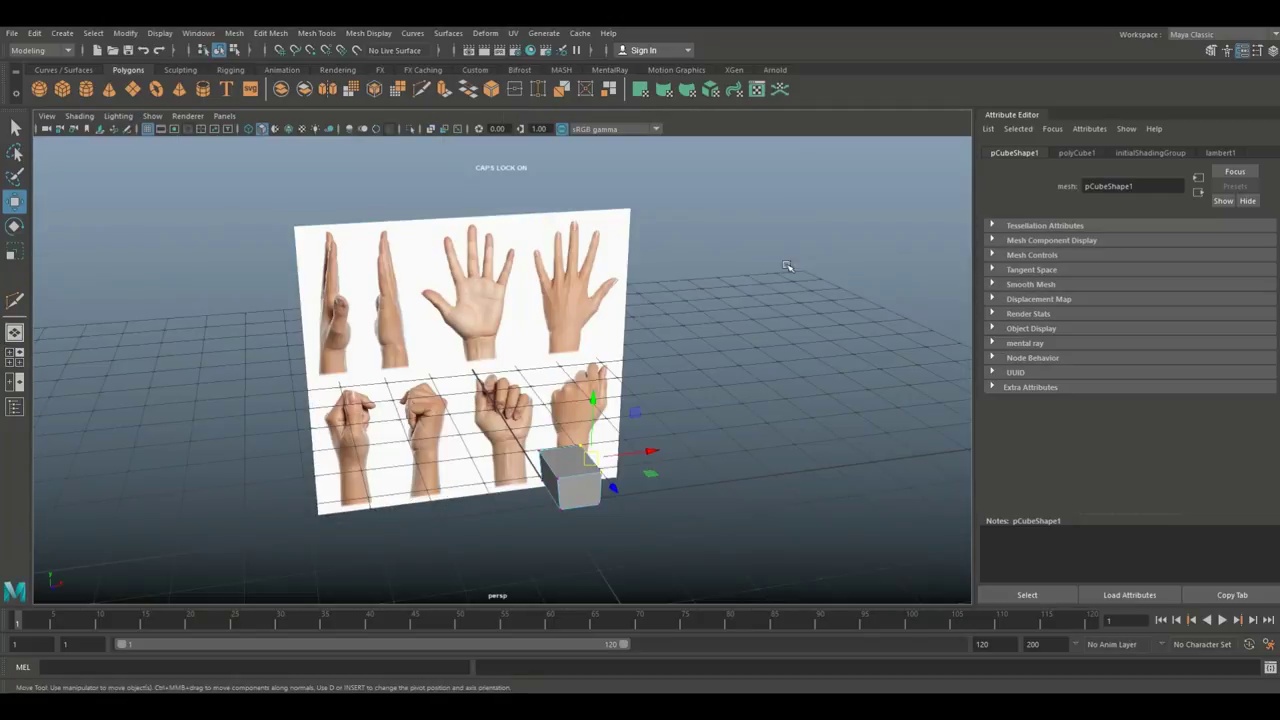
right_drag(564, 461, 563, 362)
click(564, 468)
key(ctrl+e)
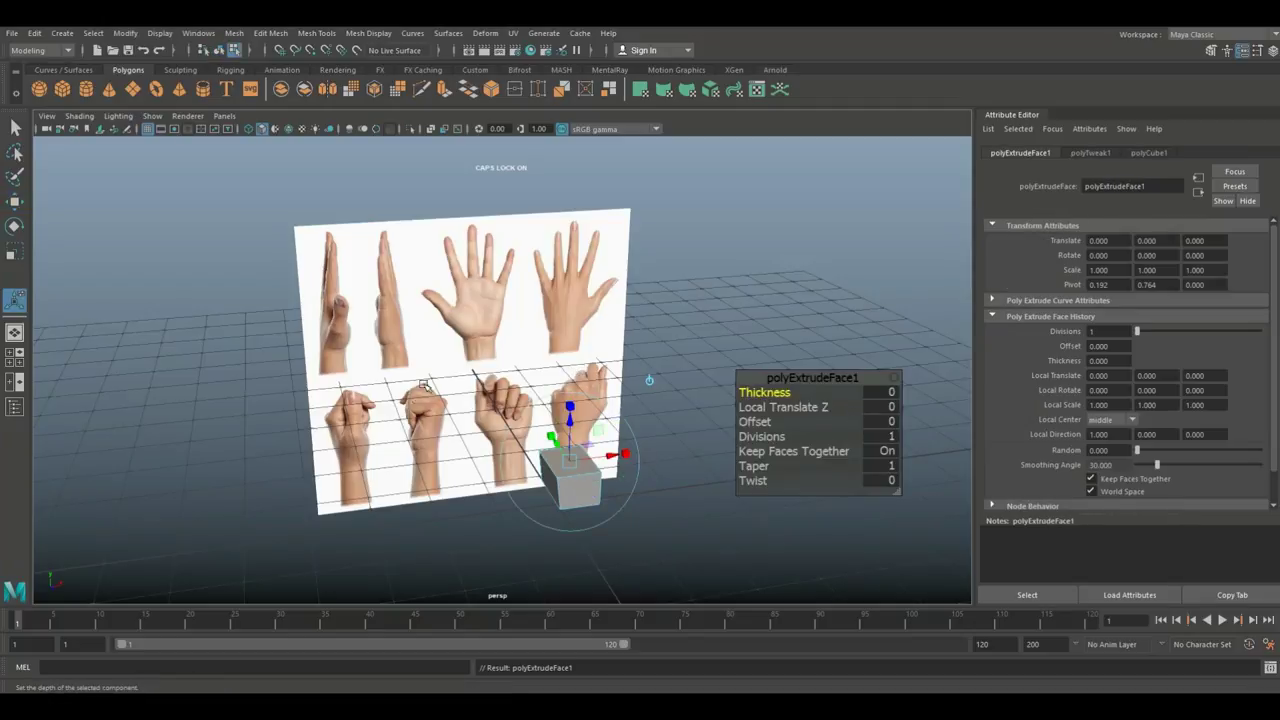
key(w)
drag(569, 406, 569, 359)
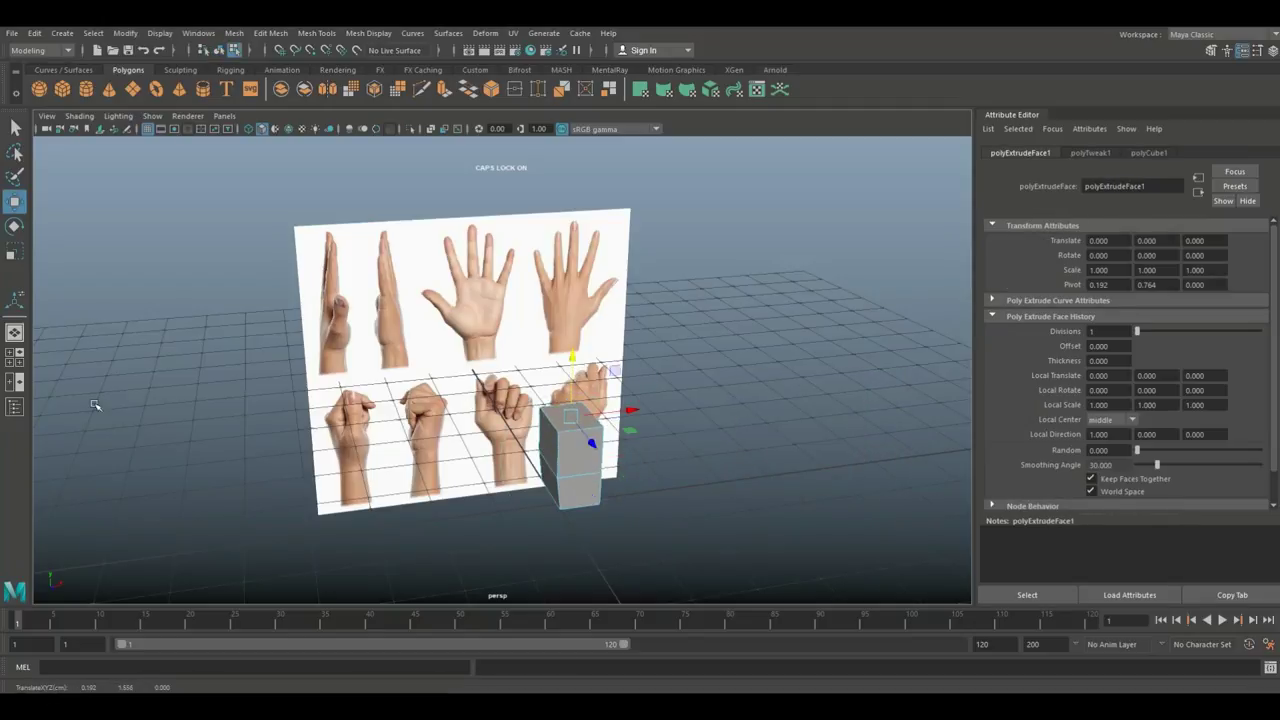
Step: Lower the extruded top in the front view and move its thumb-side vertices out to the base of the thumb
click(15, 358)
key(space)
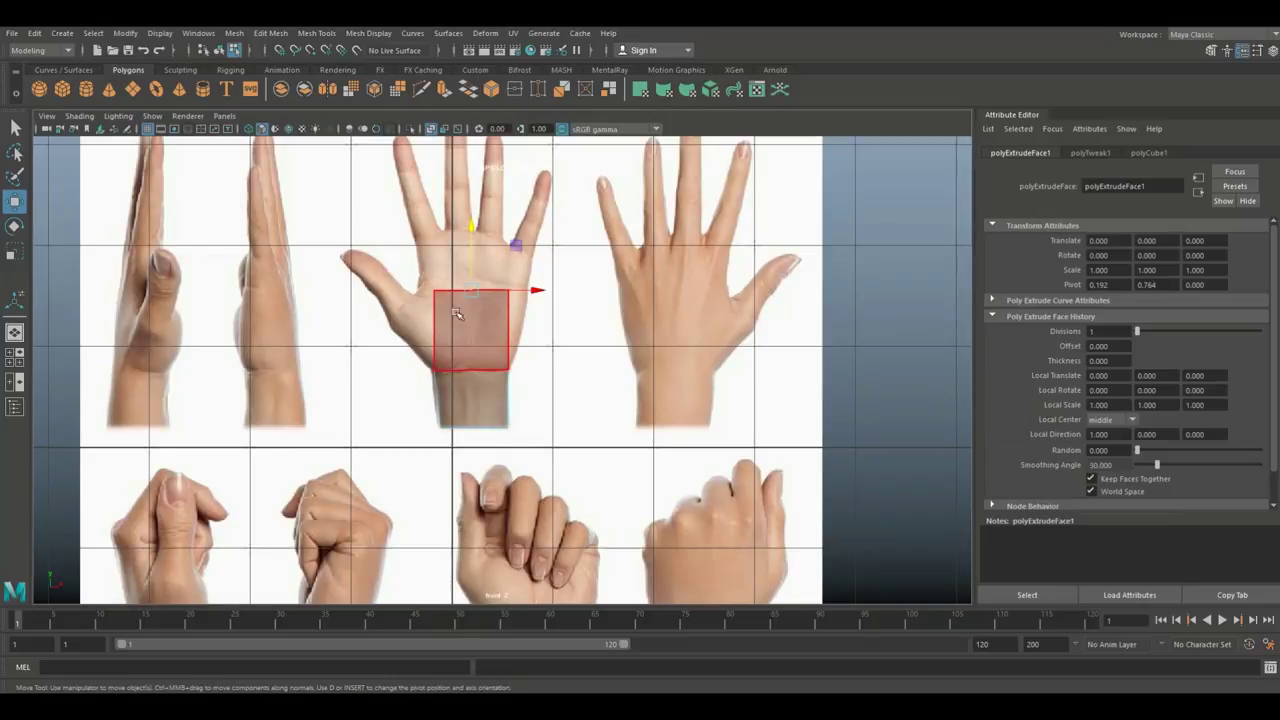
drag(471, 290, 484, 326)
right_drag(448, 336, 419, 313)
drag(435, 312, 405, 338)
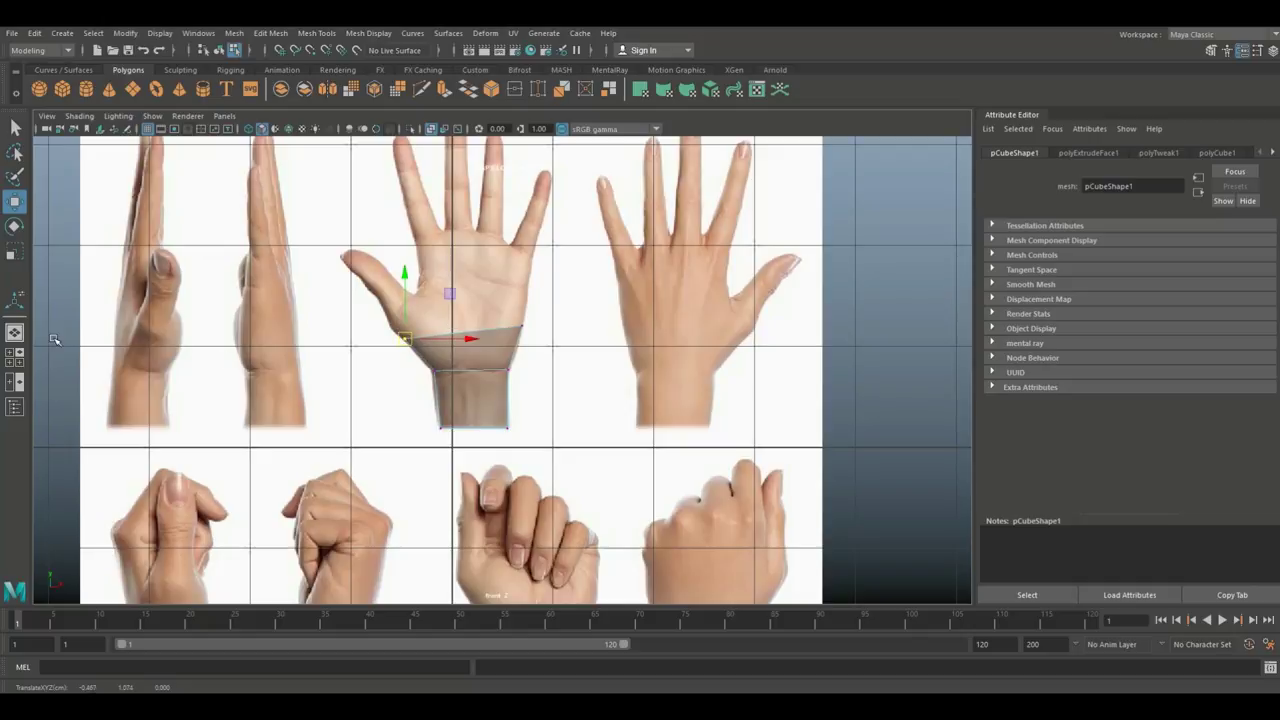
Step: Extrude the top face again and position the new section over the middle of the palm
click(14, 356)
right_drag(770, 285, 767, 315)
click(770, 285)
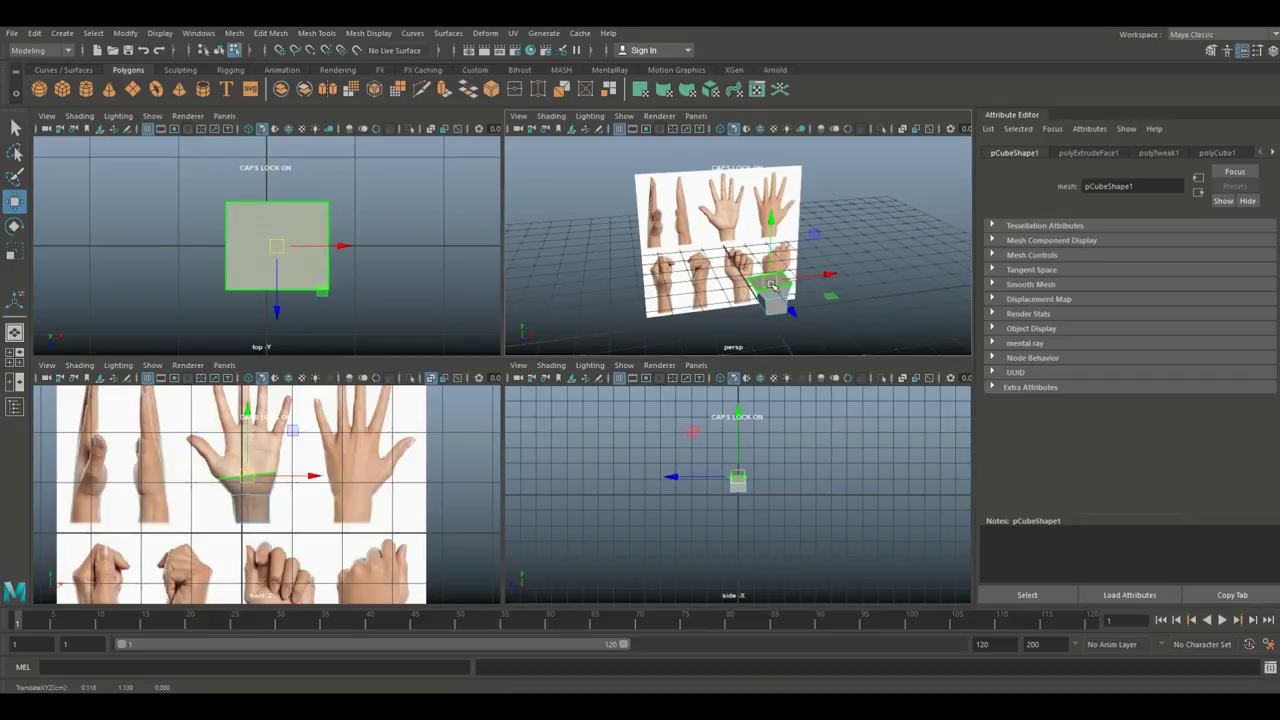
key(ctrl+e)
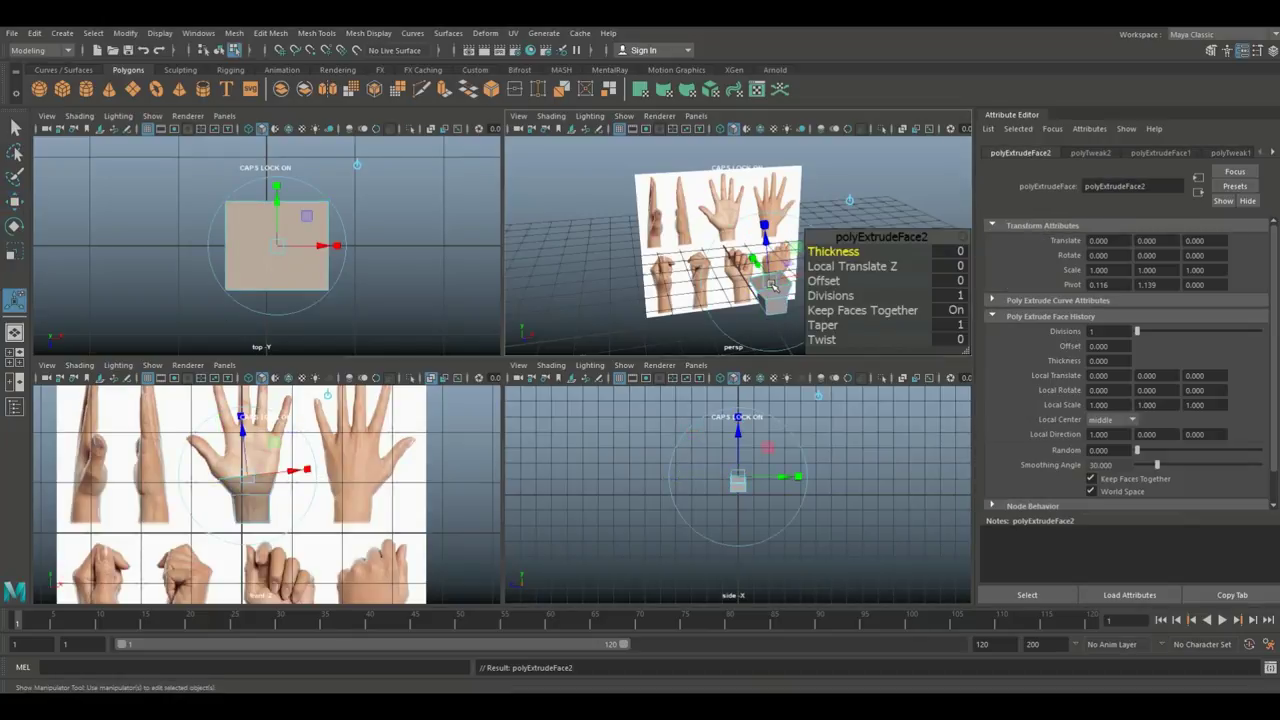
drag(248, 410, 247, 389)
key(space)
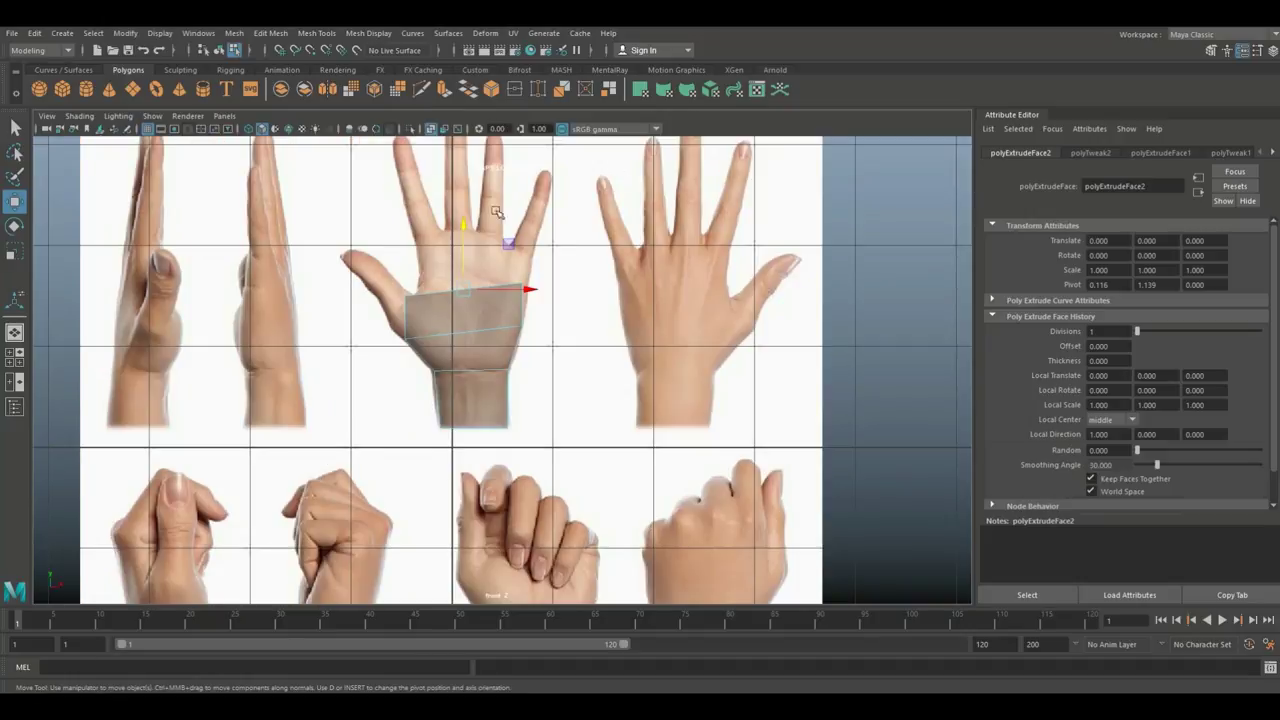
drag(463, 291, 472, 286)
Step: Move the top vertices on the little-finger side down along the palm's outer edge
right_click(526, 276)
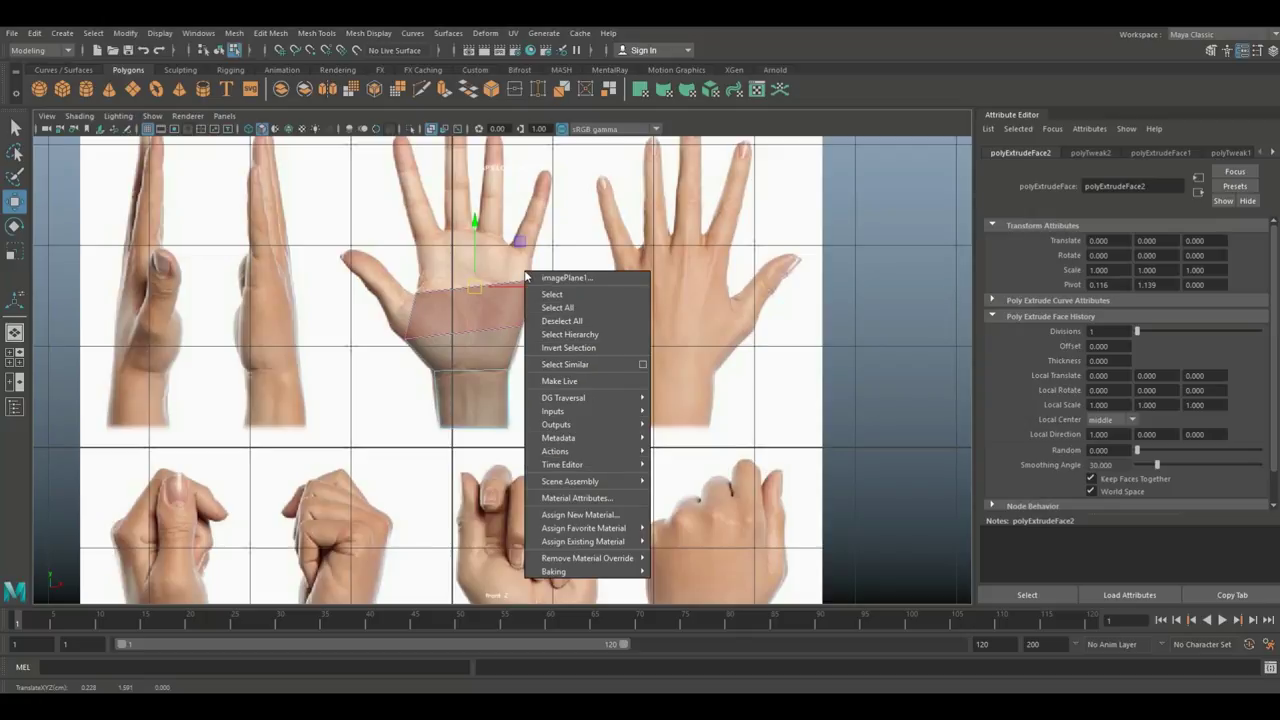
right_drag(481, 316, 430, 312)
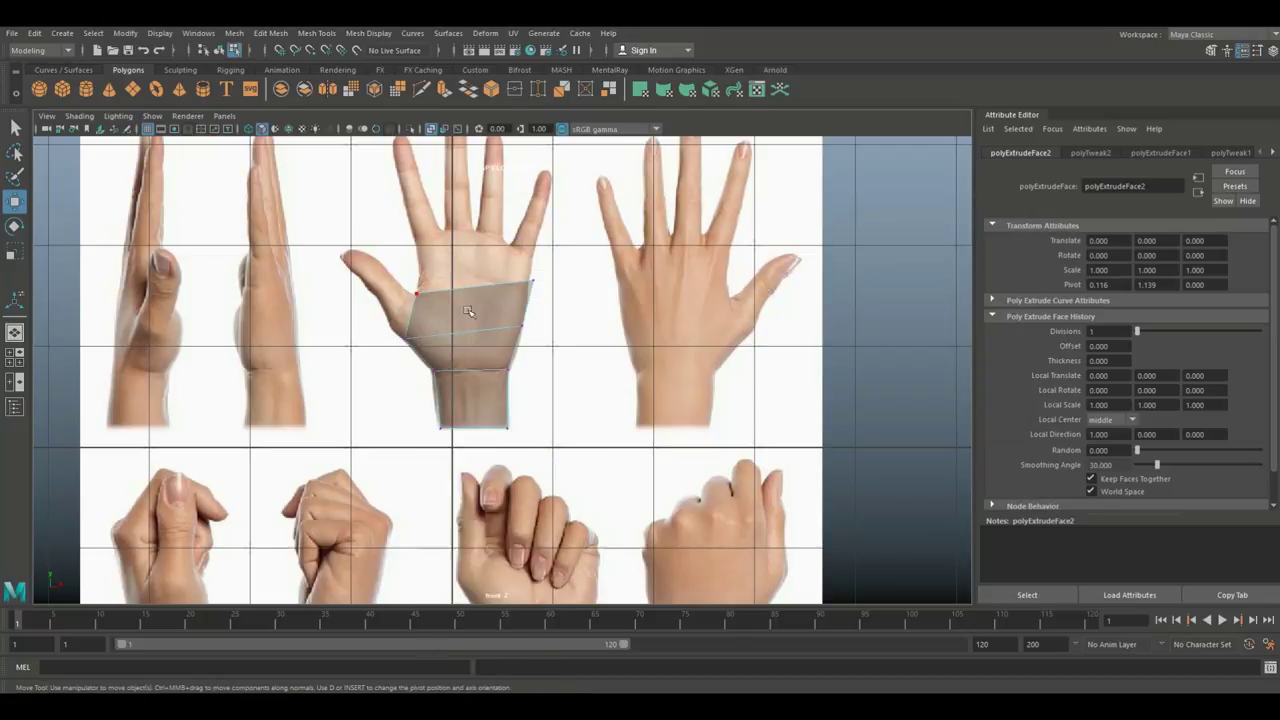
click(535, 282)
drag(533, 281, 528, 306)
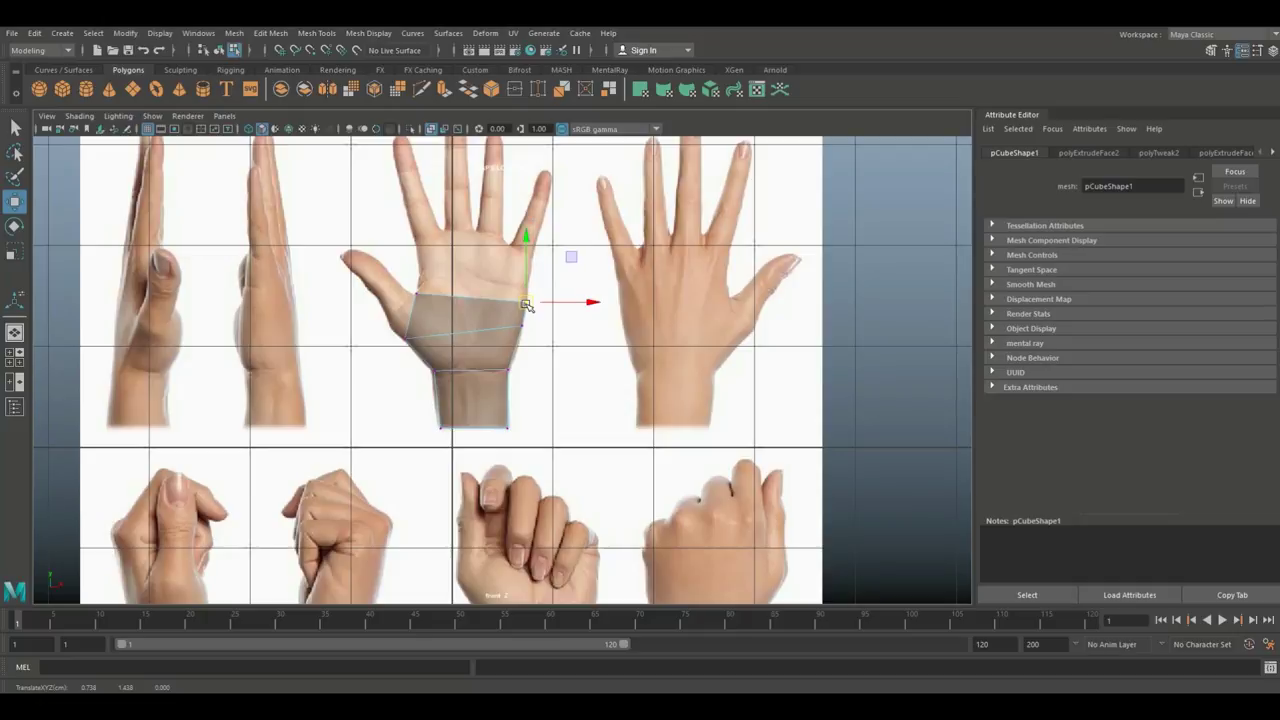
Step: Extrude the top face of the palm once more, up to the base of the fingers
click(15, 364)
mouse_move(276, 242)
right_down()
mouse_move(300, 228)
mouse_move(284, 250)
right_up()
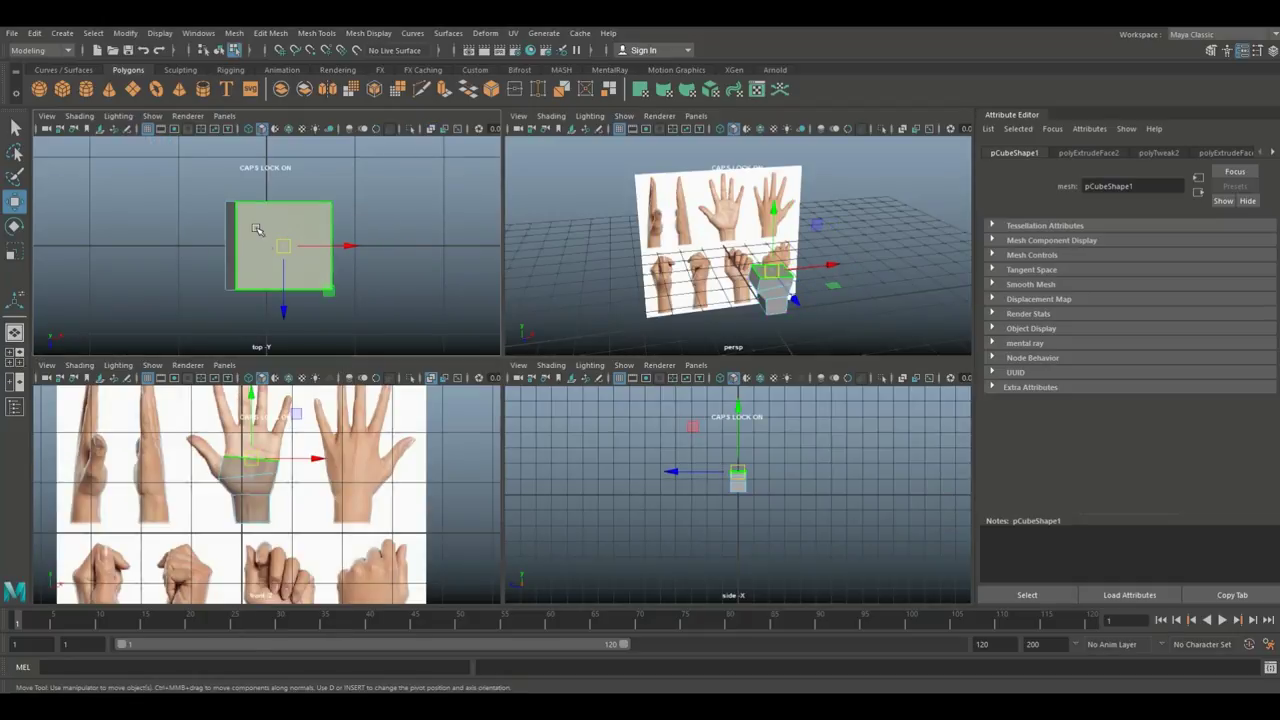
key(ctrl+e)
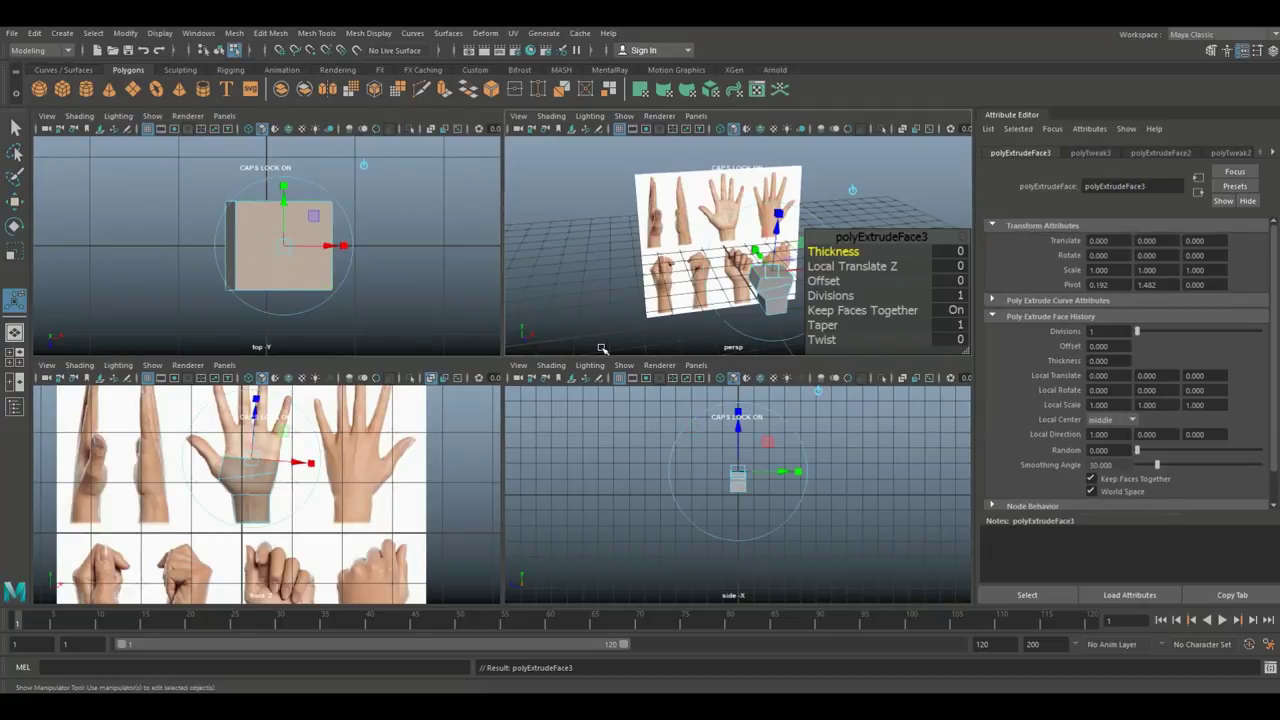
drag(257, 409, 257, 400)
key(space)
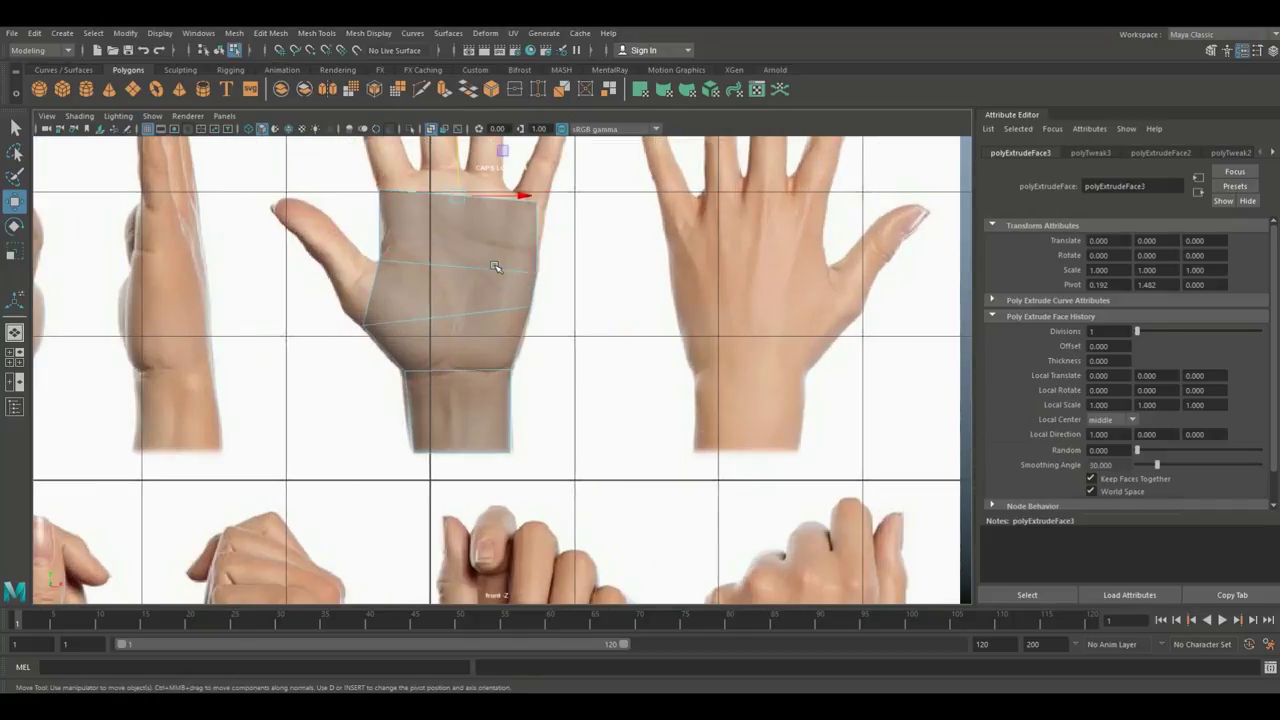
Step: Adjust the top corner vertices on both sides to follow the palm outline below the index and little fingers
right_drag(531, 223, 529, 185)
drag(529, 185, 547, 210)
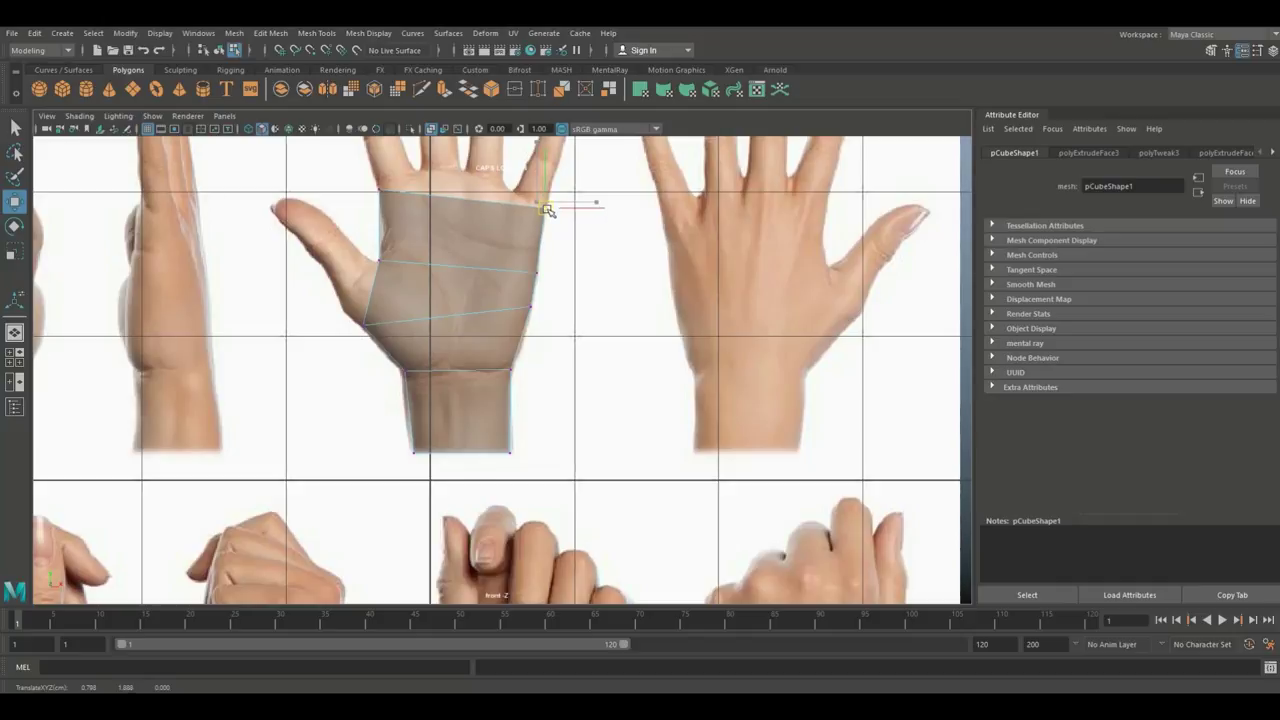
click(378, 189)
drag(379, 190, 381, 187)
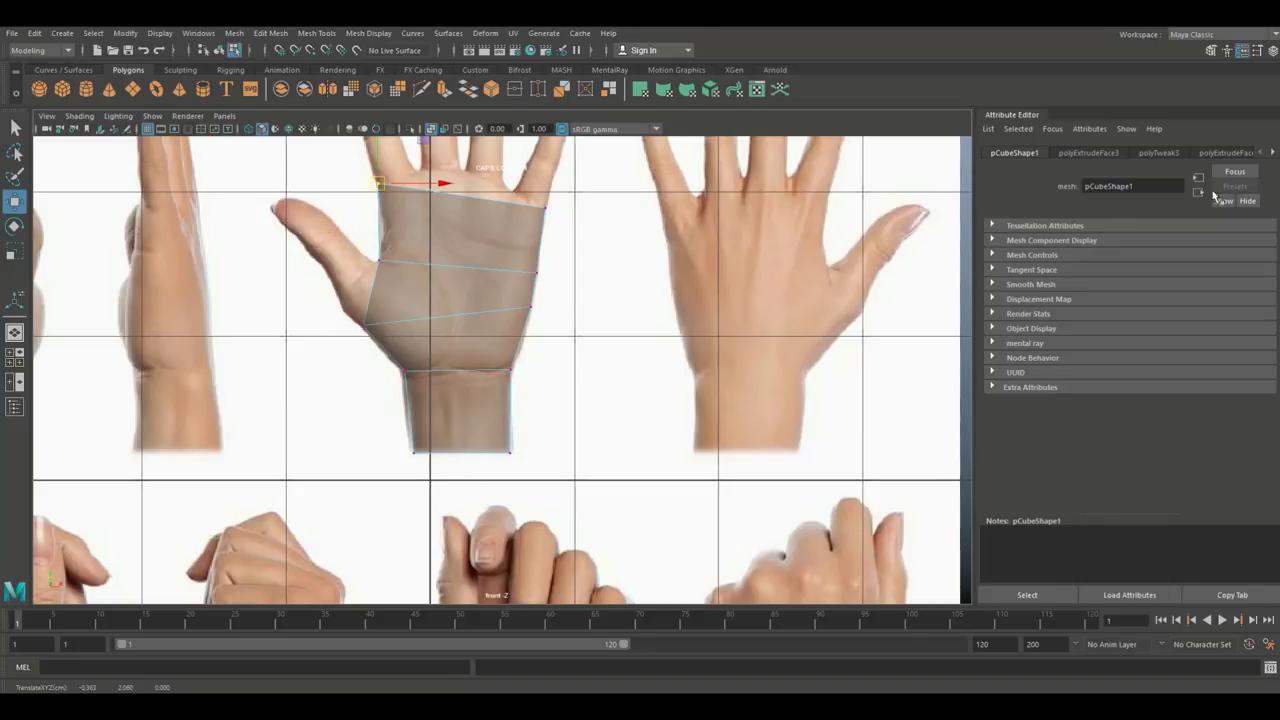
Step: Replace the Attribute Editor with the Modeling Toolkit and try a Multi-Cut line from the top of the palm down through the wrist
click(1228, 50)
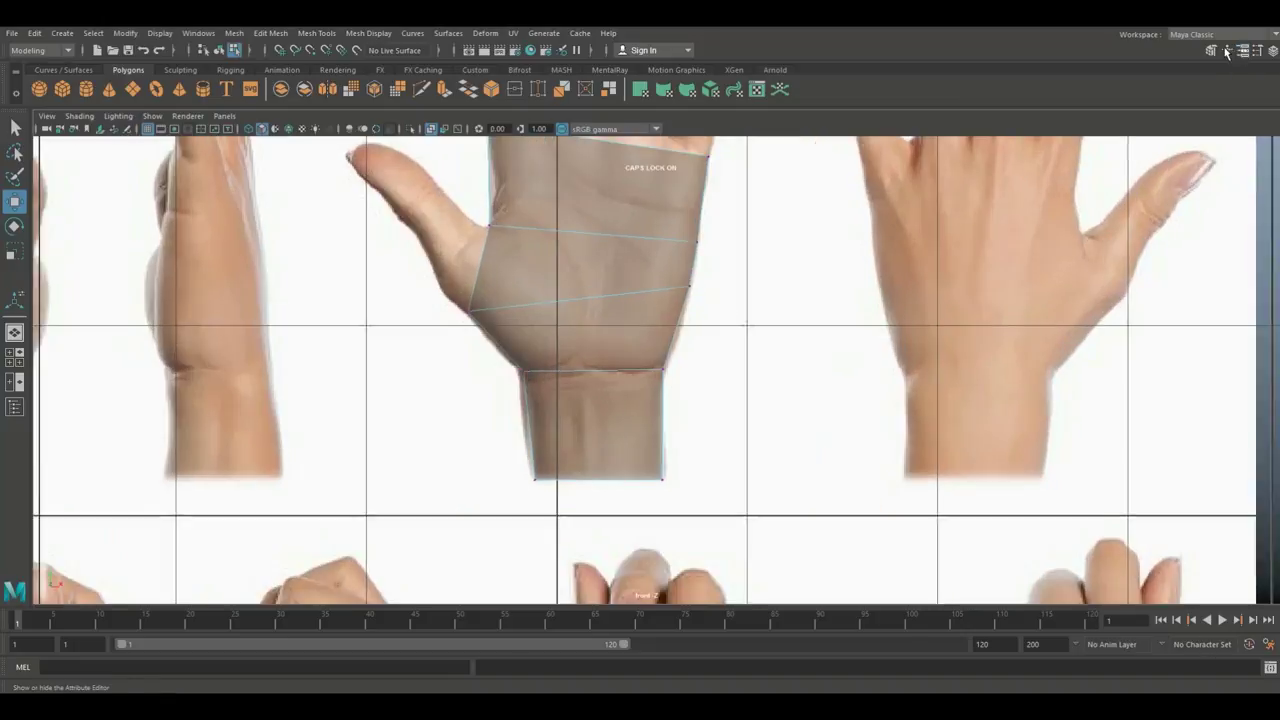
click(1212, 52)
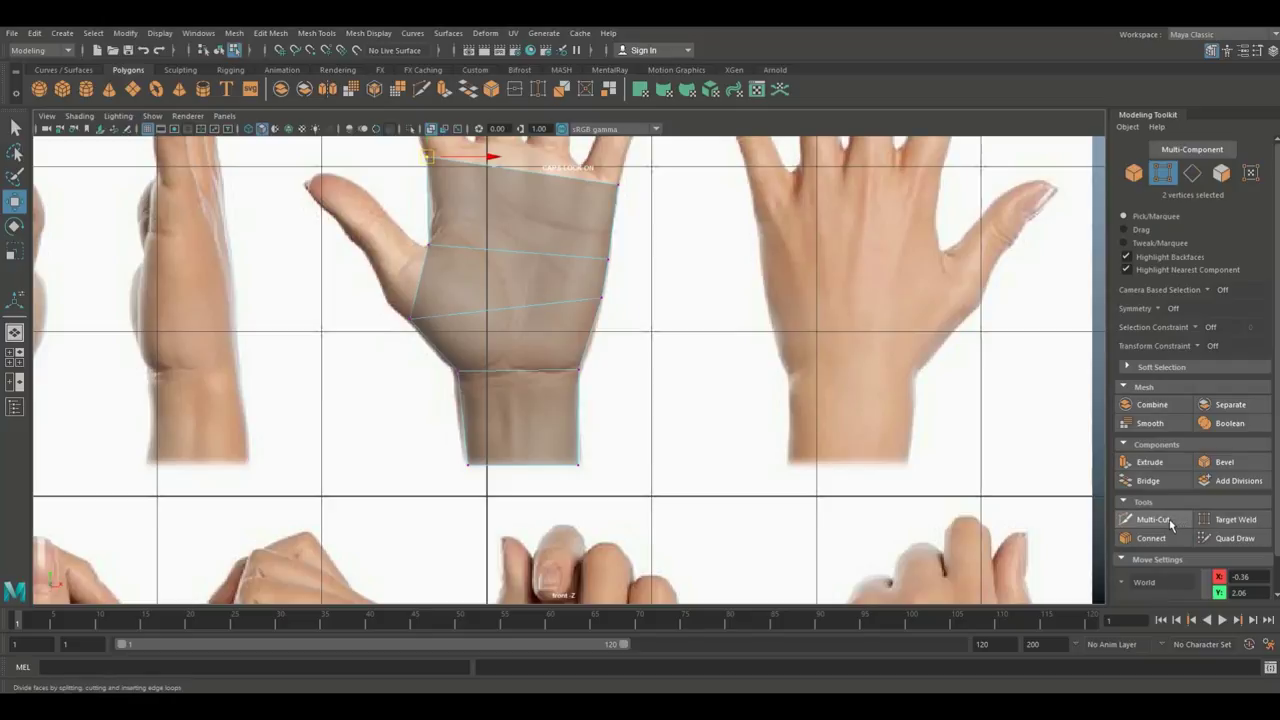
click(1150, 519)
scroll(632, 408, down, 5)
scroll(632, 410, up, 5)
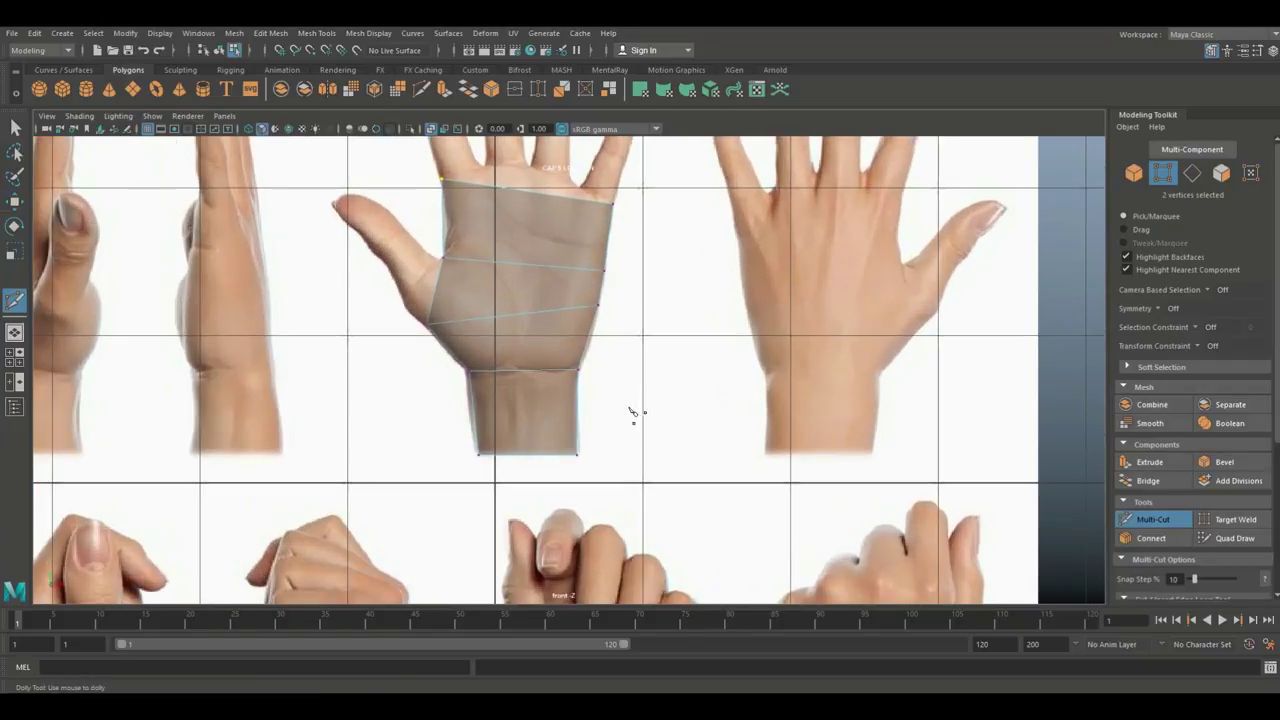
click(485, 186)
click(488, 262)
click(489, 317)
click(497, 371)
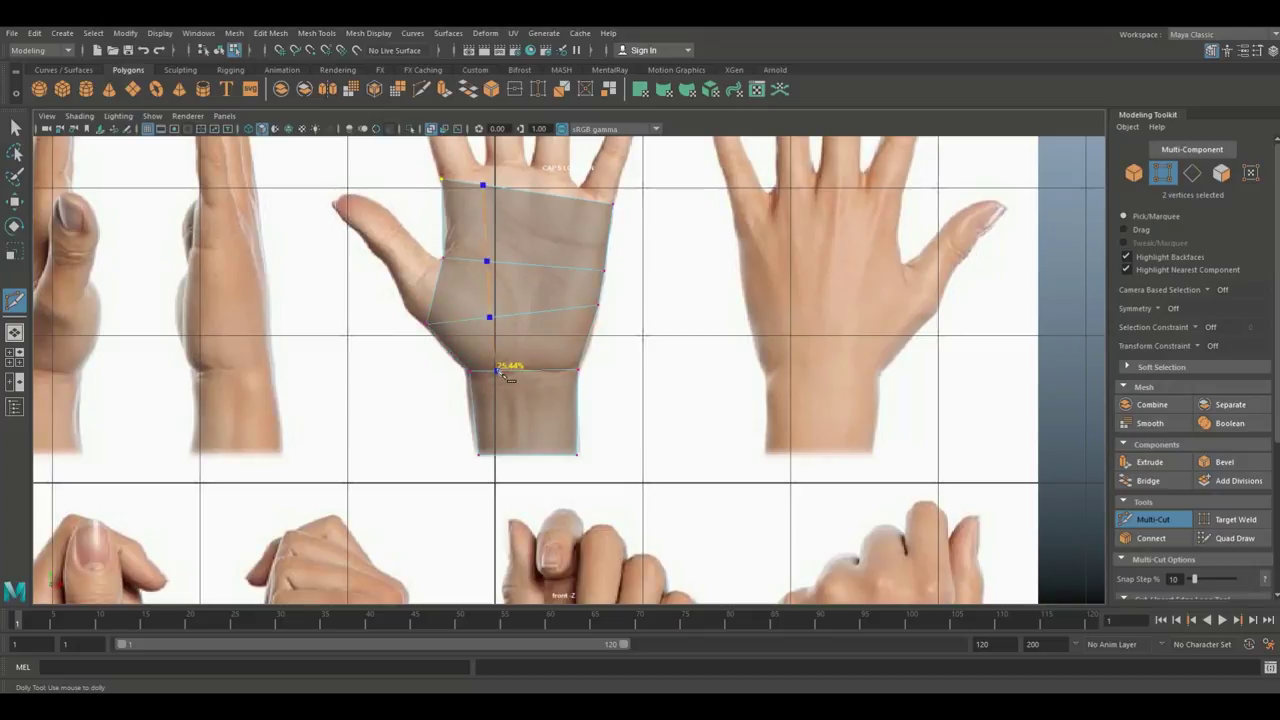
click(506, 456)
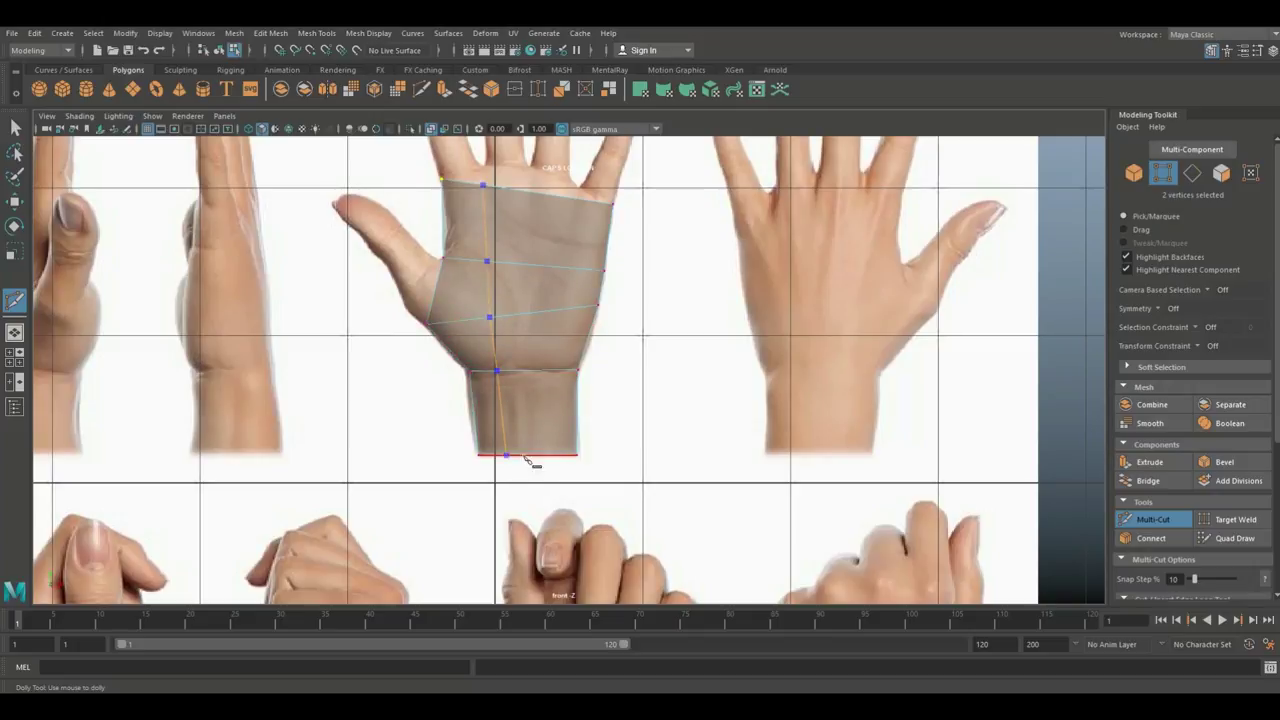
key(Return)
click(578, 395)
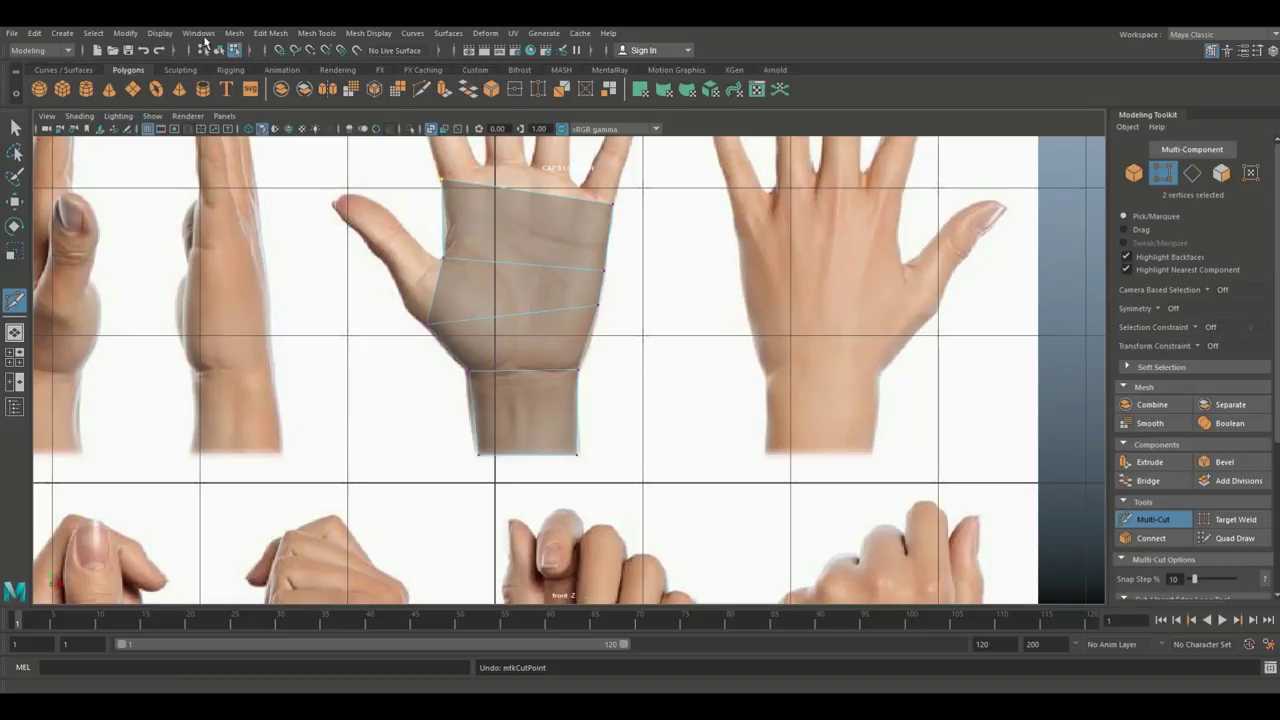
Step: Insert three evenly spaced lengthwise edge loops through the palm and wrist using Insert Edge Loop with Multiple edge loops
click(272, 34)
mouse_move(316, 33)
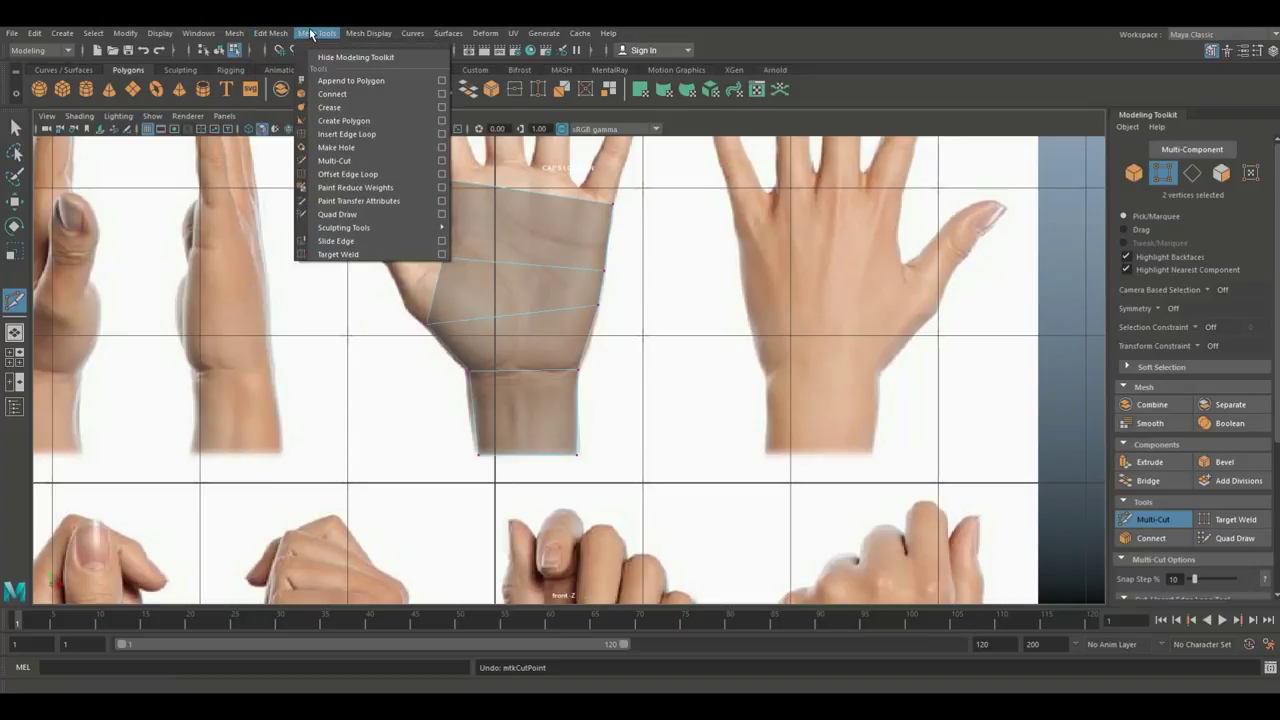
click(441, 140)
click(276, 272)
double_click(284, 297)
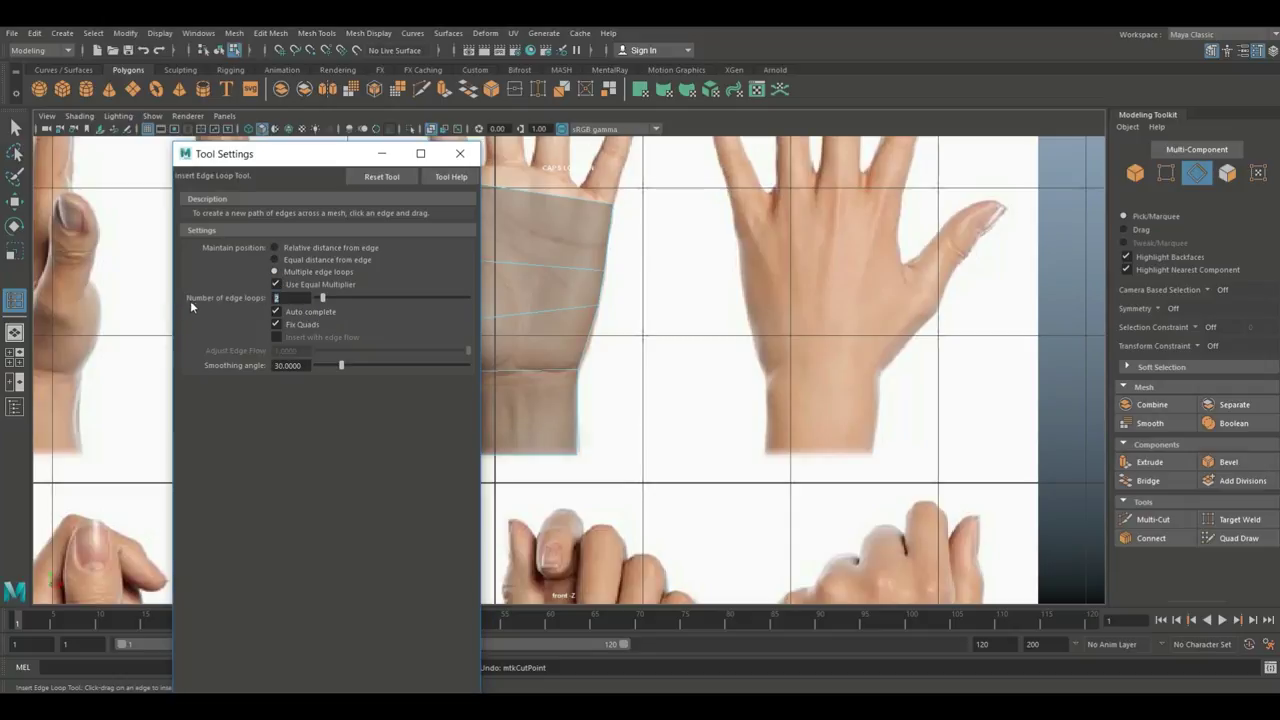
click(460, 153)
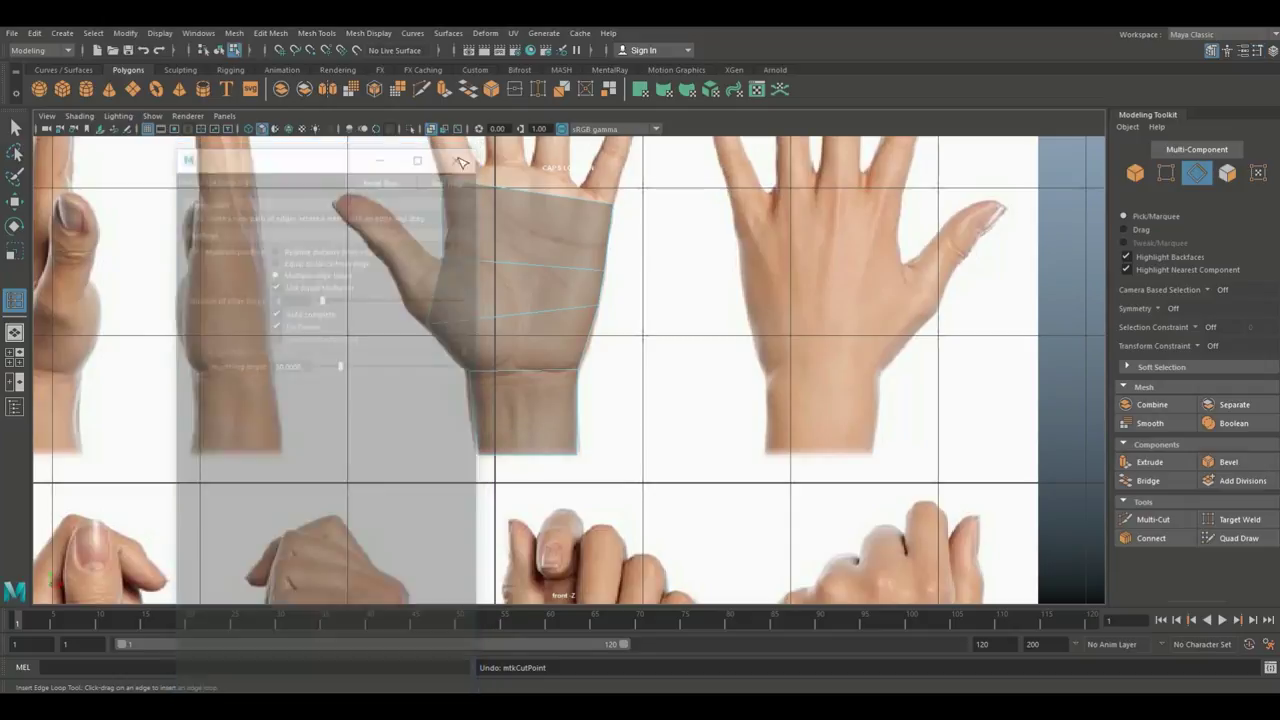
click(519, 193)
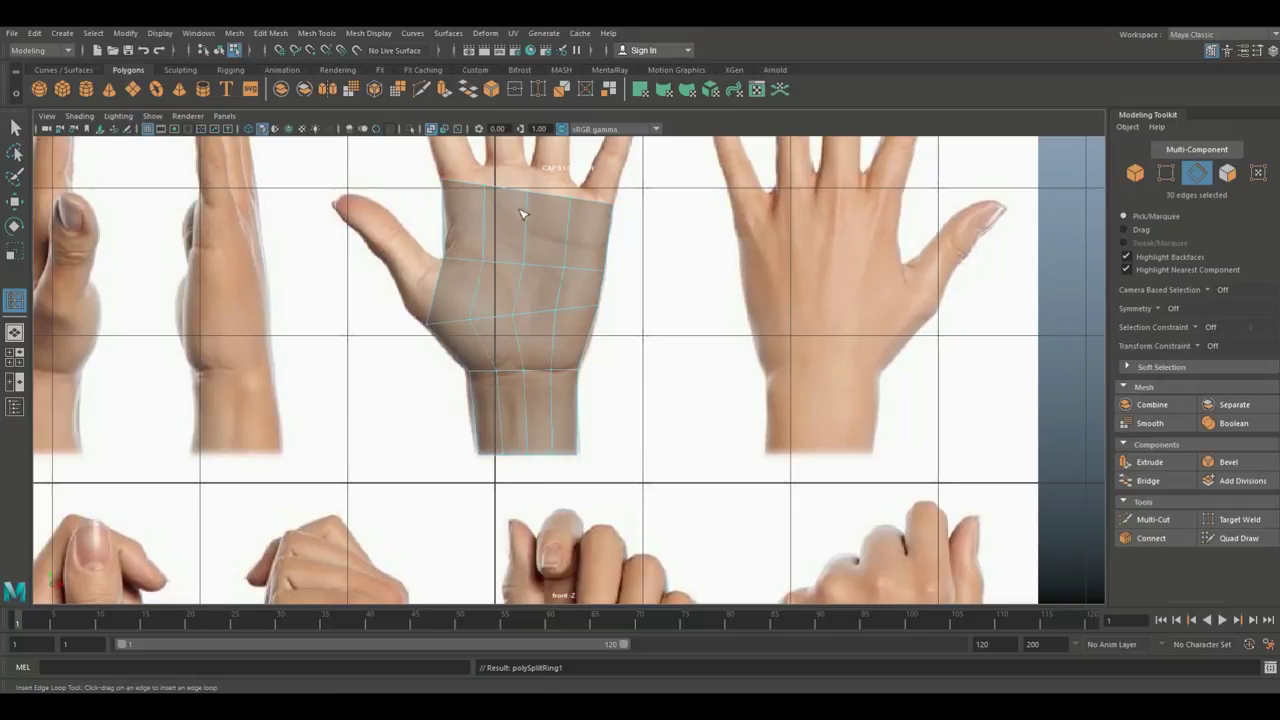
key(q)
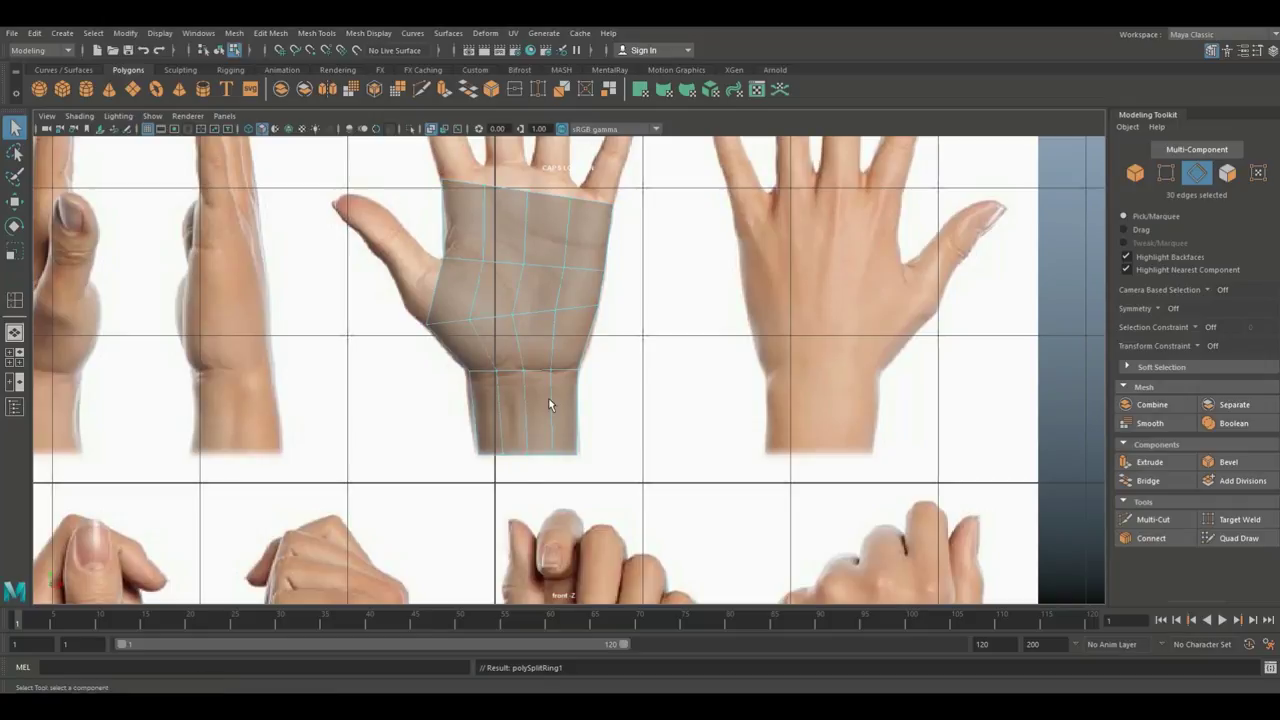
Step: Move the three inner vertex pairs along the palm's top edge to the webs between the fingers in the reference
scroll(643, 328, down, 2)
scroll(669, 497, up, 3)
scroll(646, 460, up, 1)
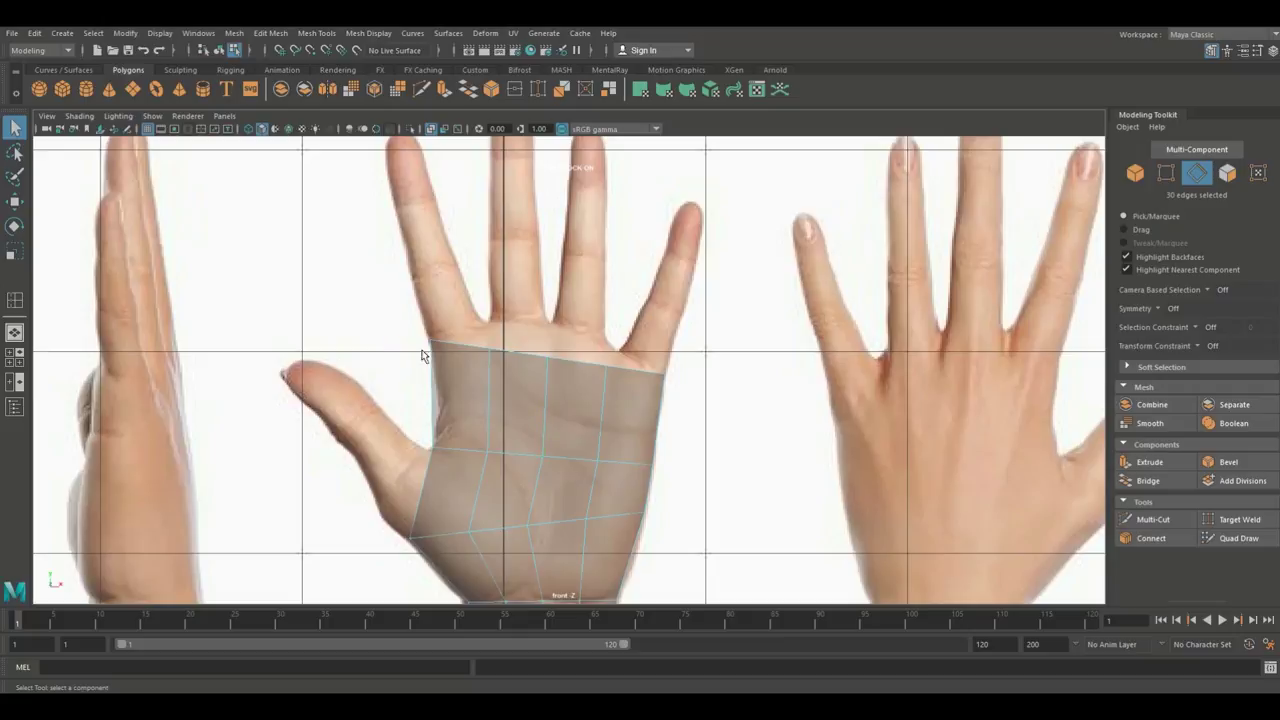
right_drag(494, 378, 430, 334)
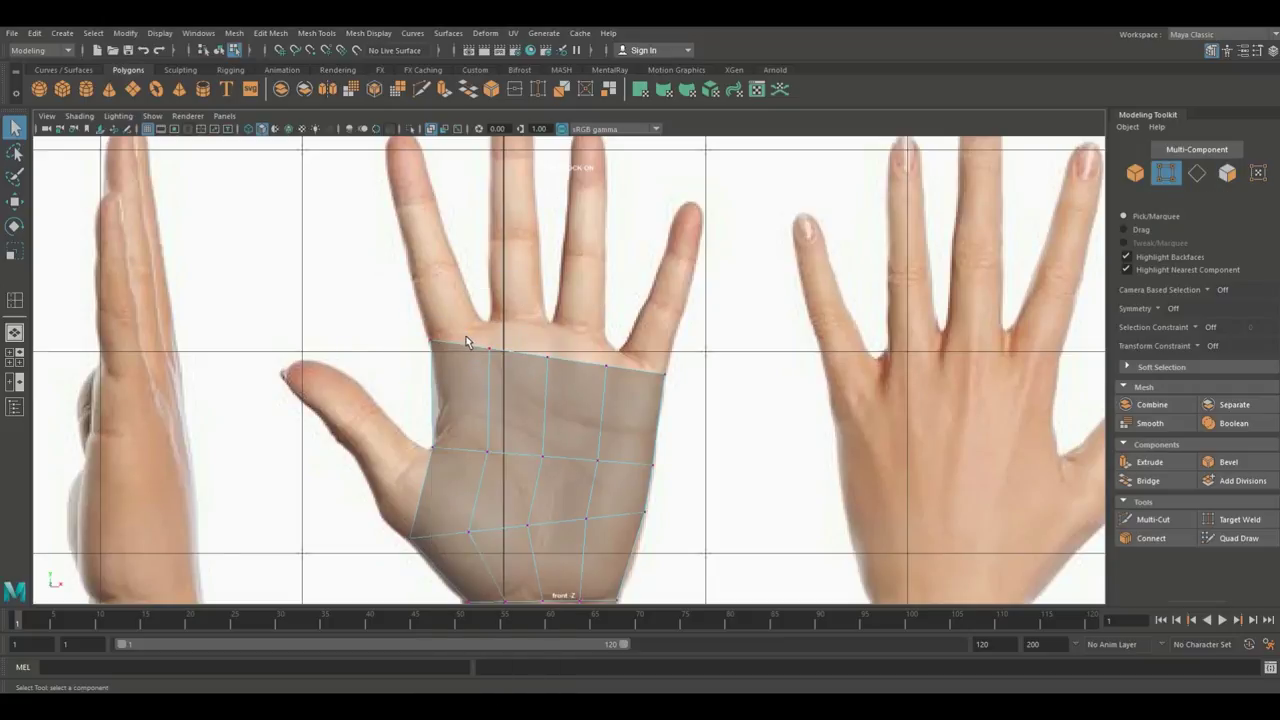
key(w)
mouse_move(489, 349)
mouse_down()
mouse_move(487, 322)
mouse_move(494, 333)
mouse_up()
click(547, 354)
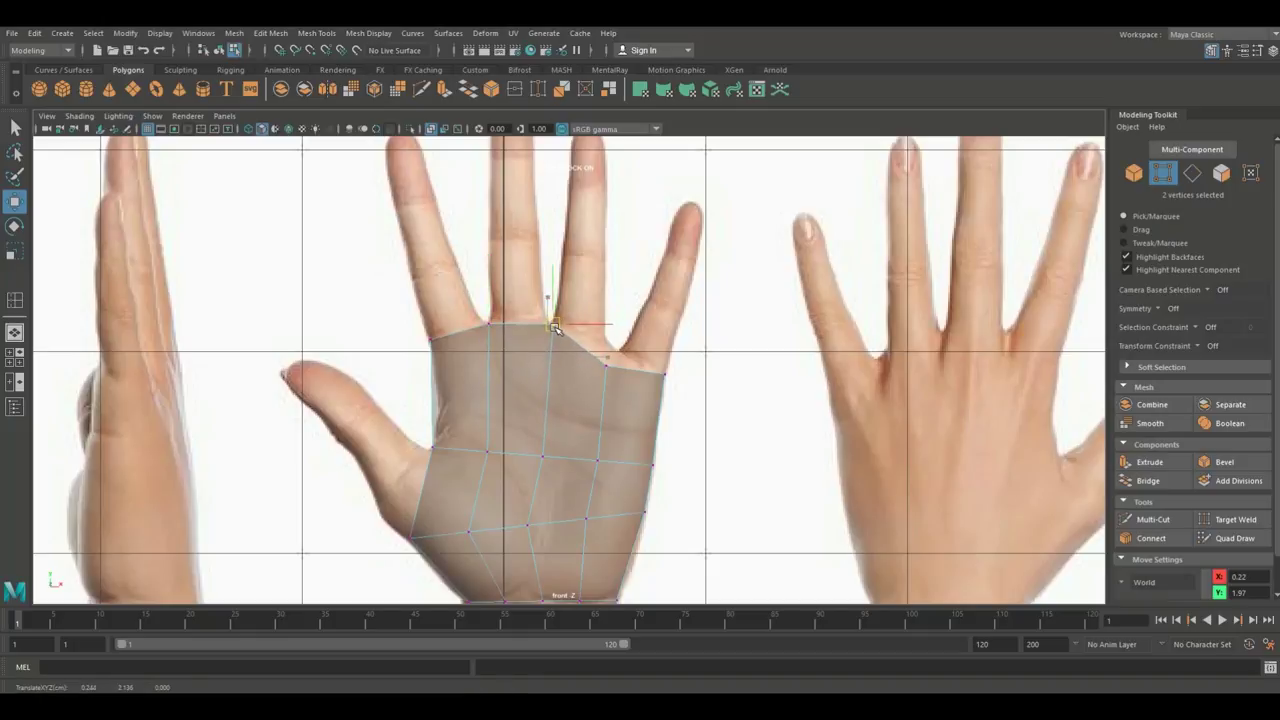
mouse_move(594, 351)
mouse_down()
mouse_move(625, 394)
mouse_move(615, 352)
mouse_up()
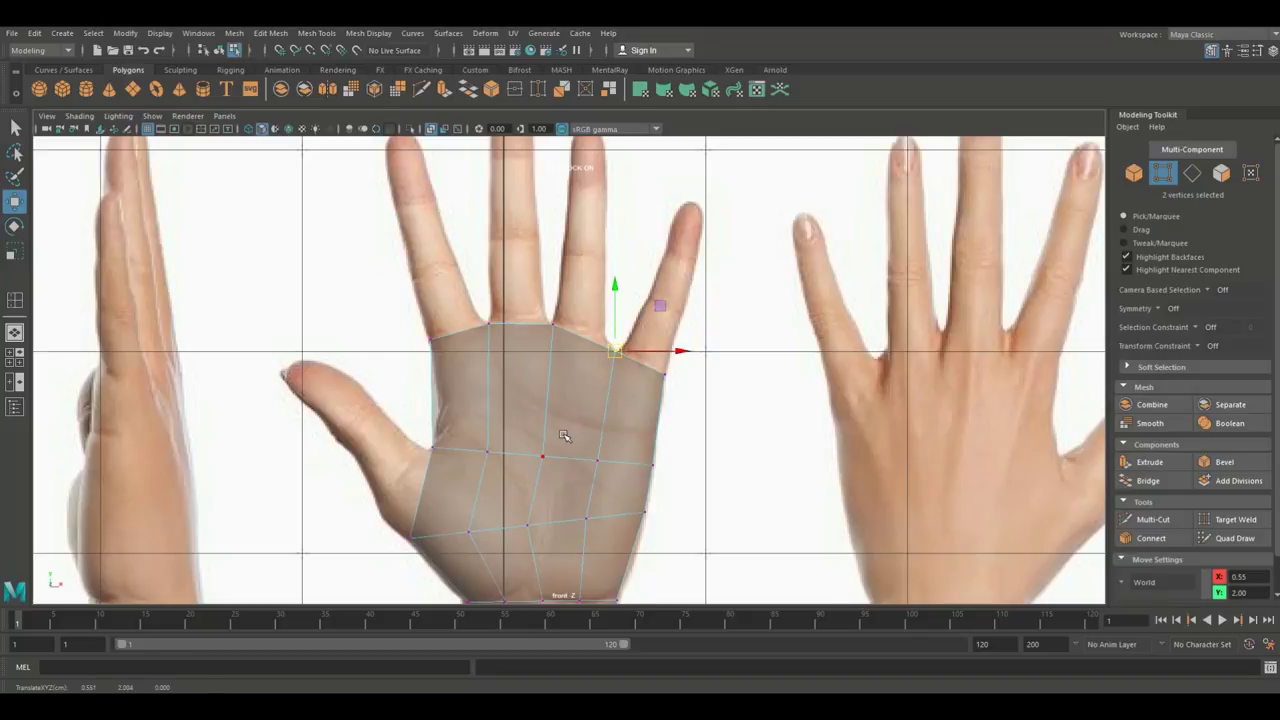
Step: Shift the two inner vertex pairs on the lower palm row on the thumb side to even out the lengthwise edge lines
alt+middle_drag(564, 435, 537, 286)
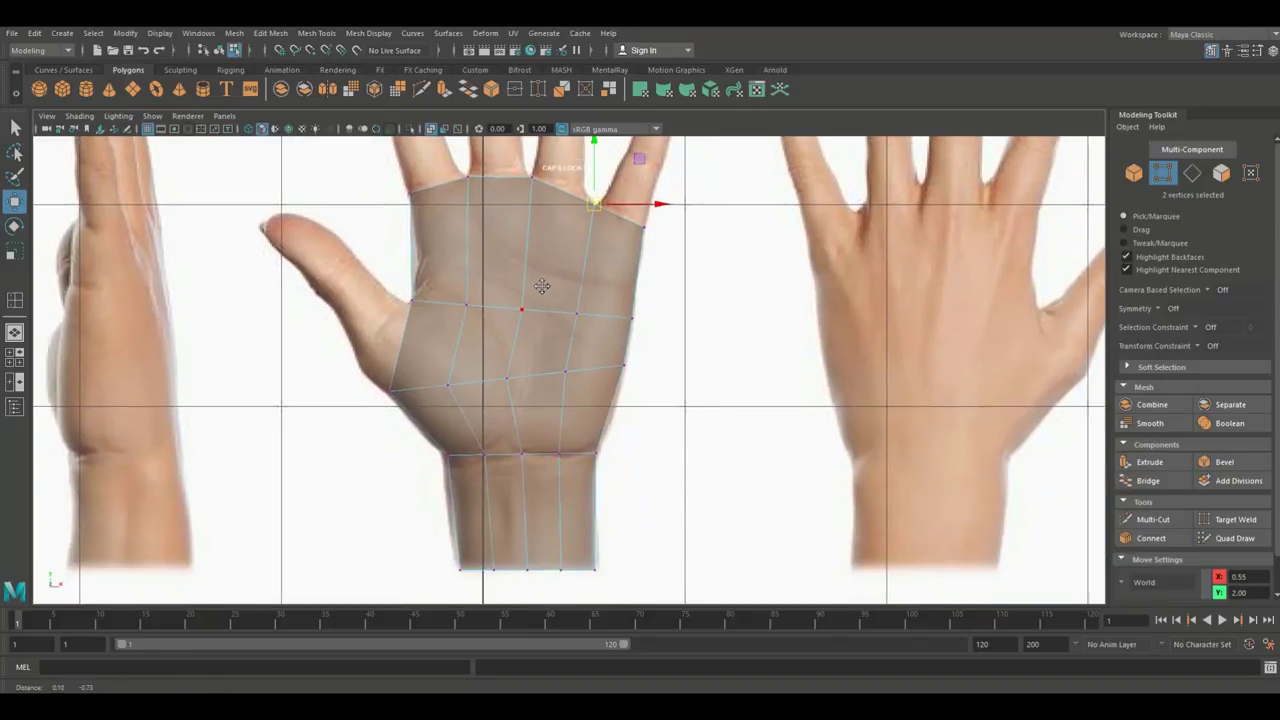
click(509, 378)
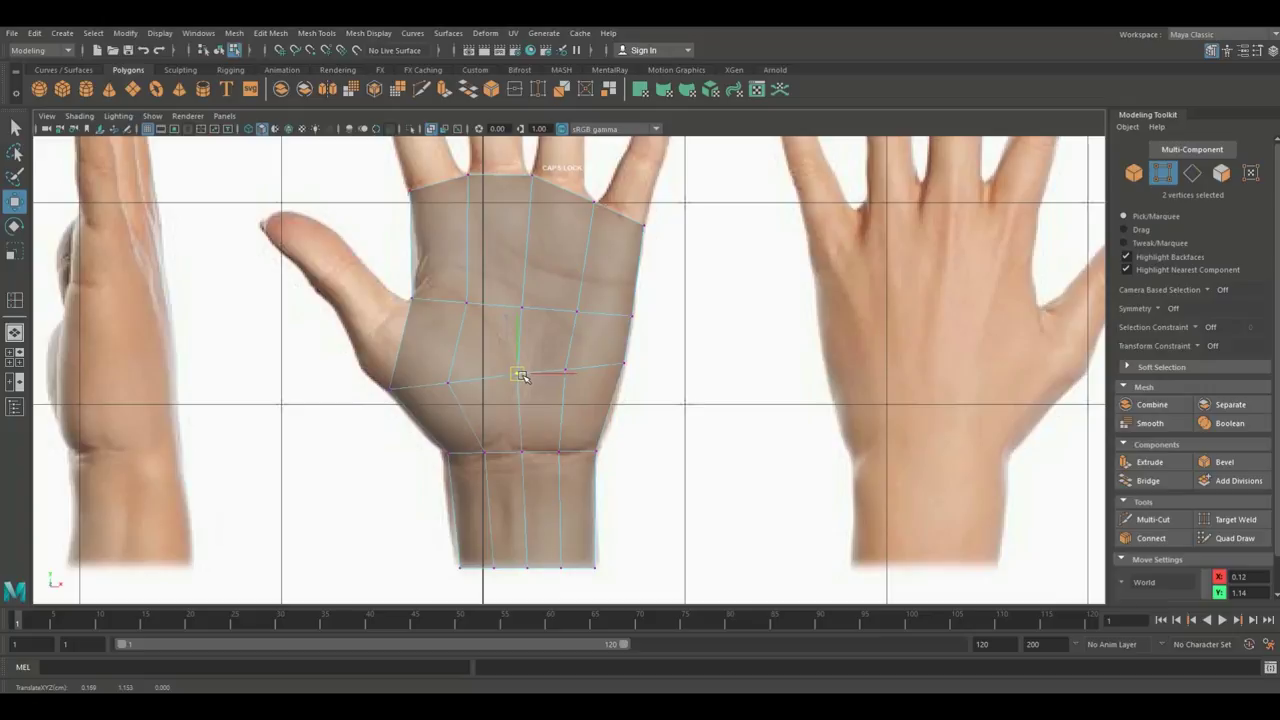
click(448, 381)
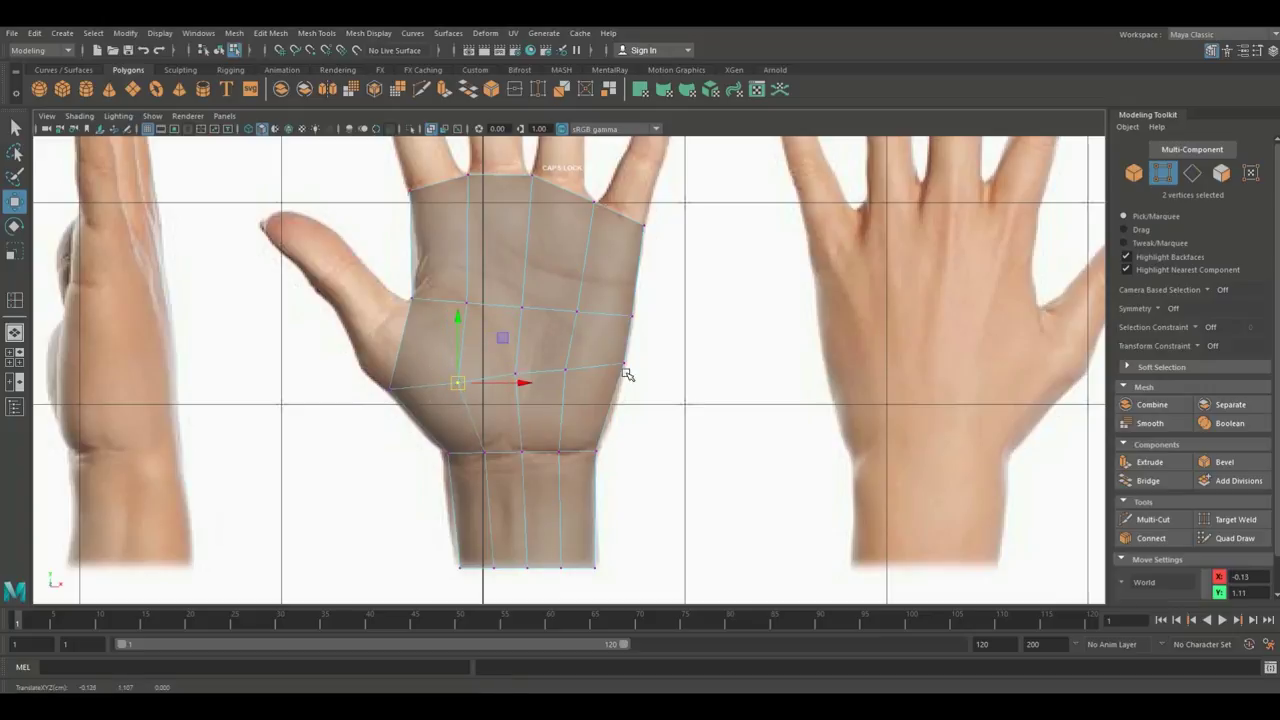
Step: Bevel the three edges across the palm's top face at the finger webs with a fraction of 0.2
alt+middle_drag(616, 311, 605, 433)
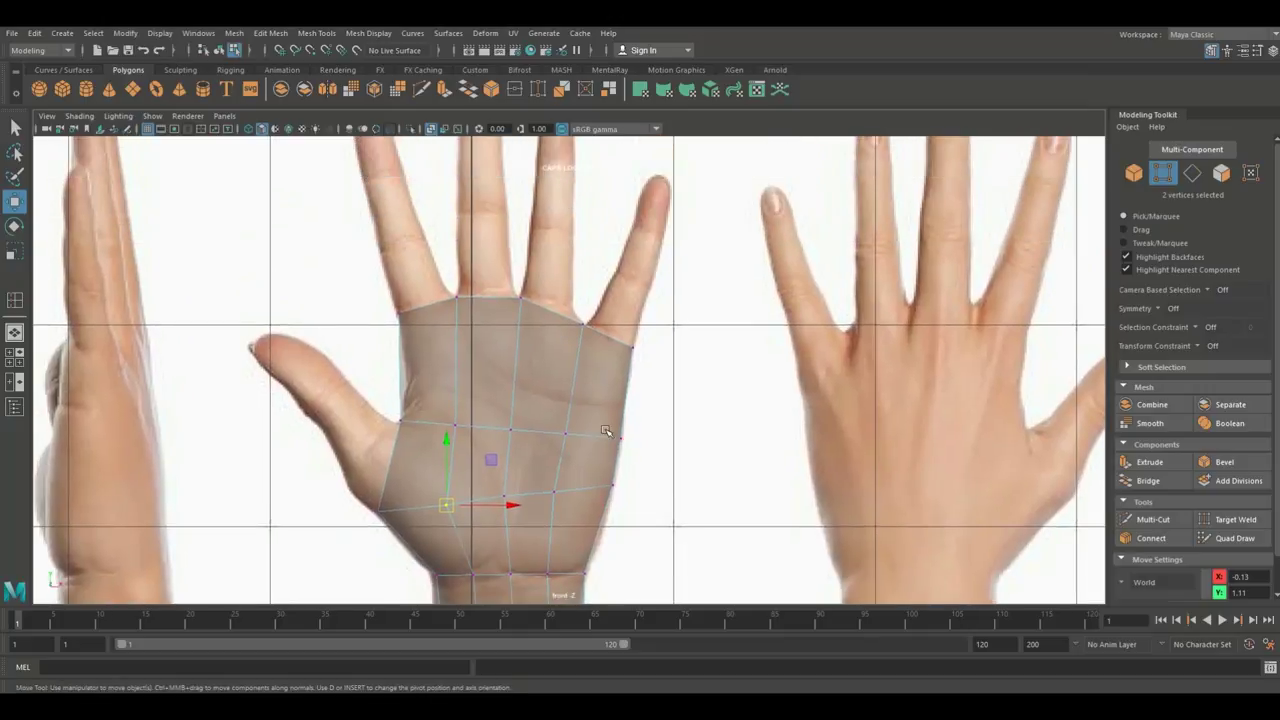
click(14, 352)
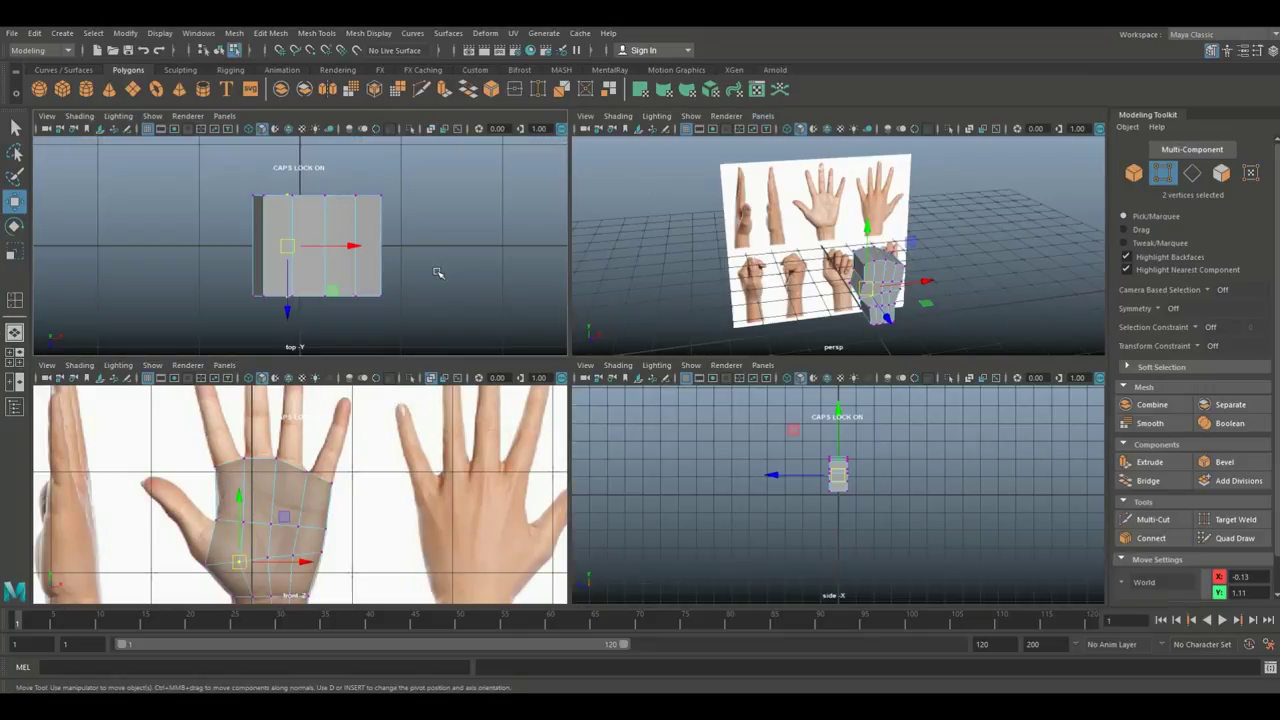
right_click(355, 222)
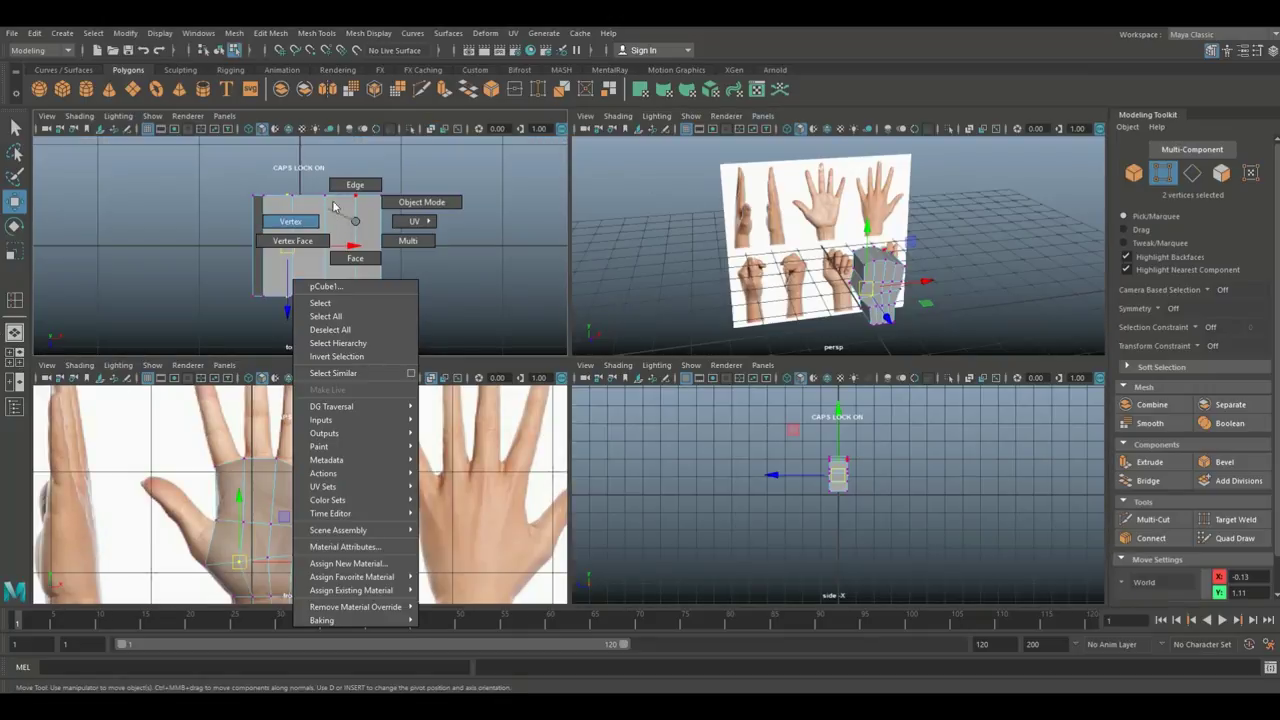
click(355, 186)
click(355, 237)
shift+click(324, 219)
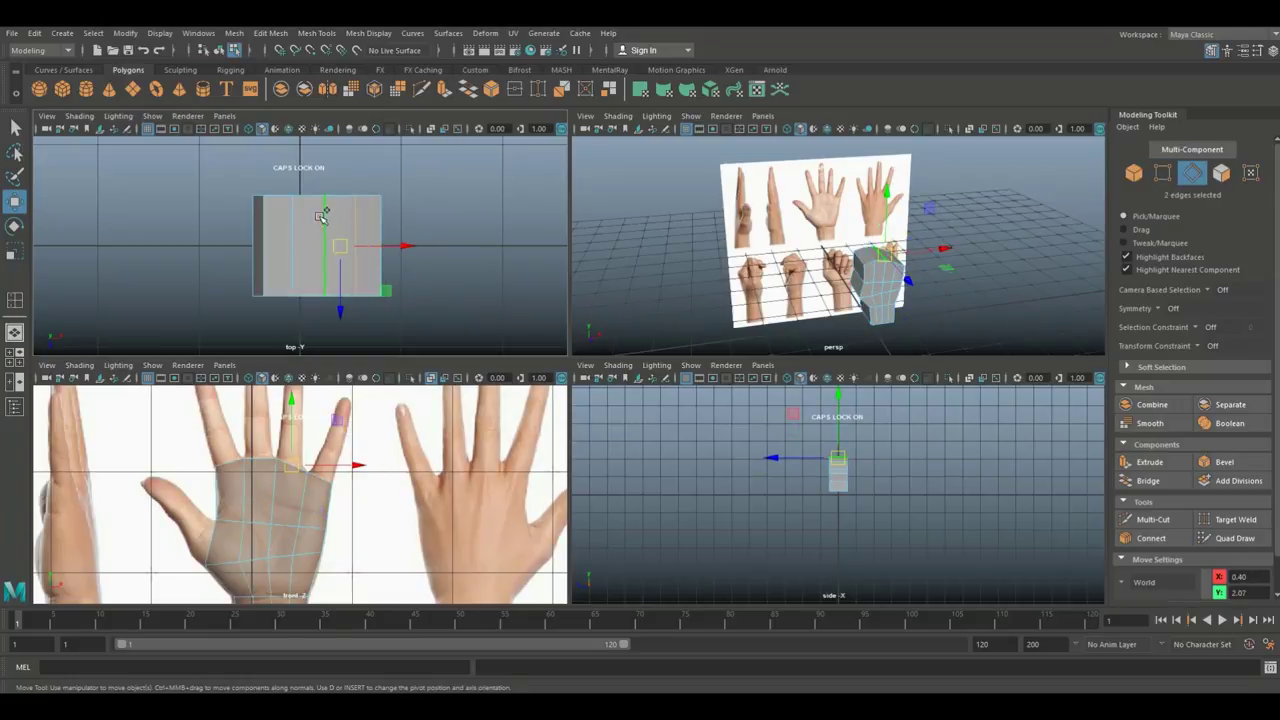
shift+click(293, 221)
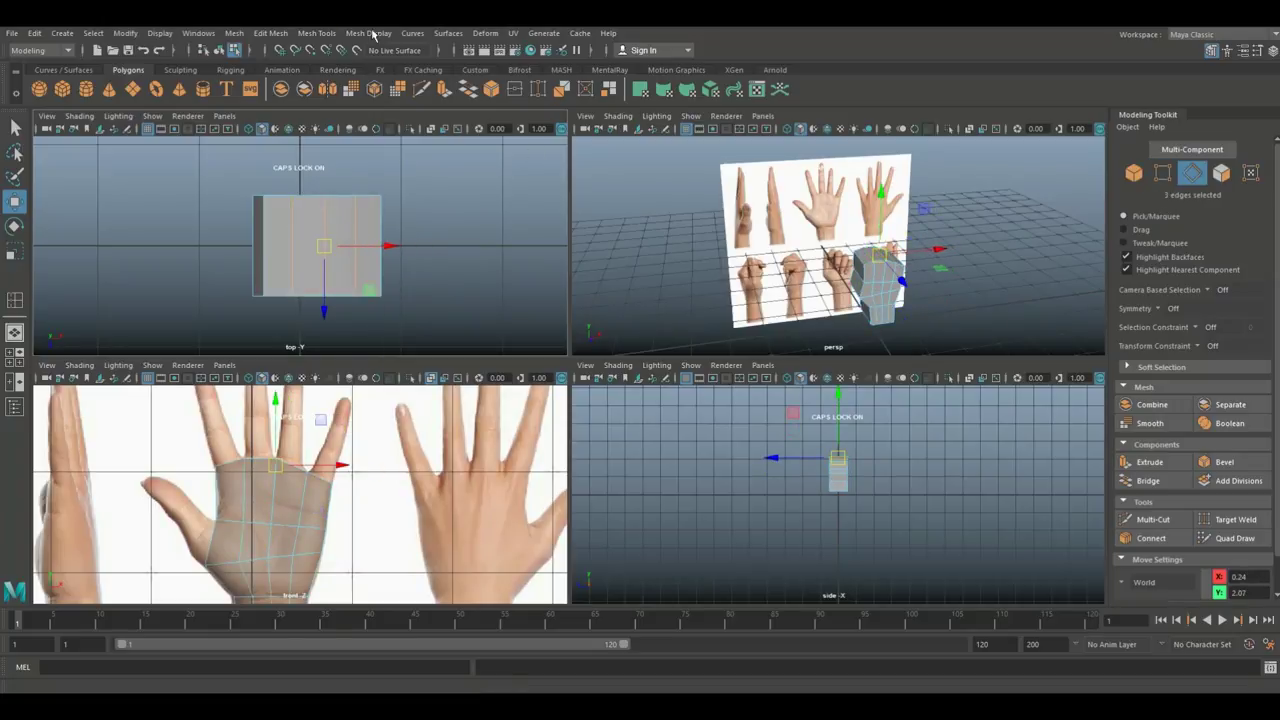
click(270, 33)
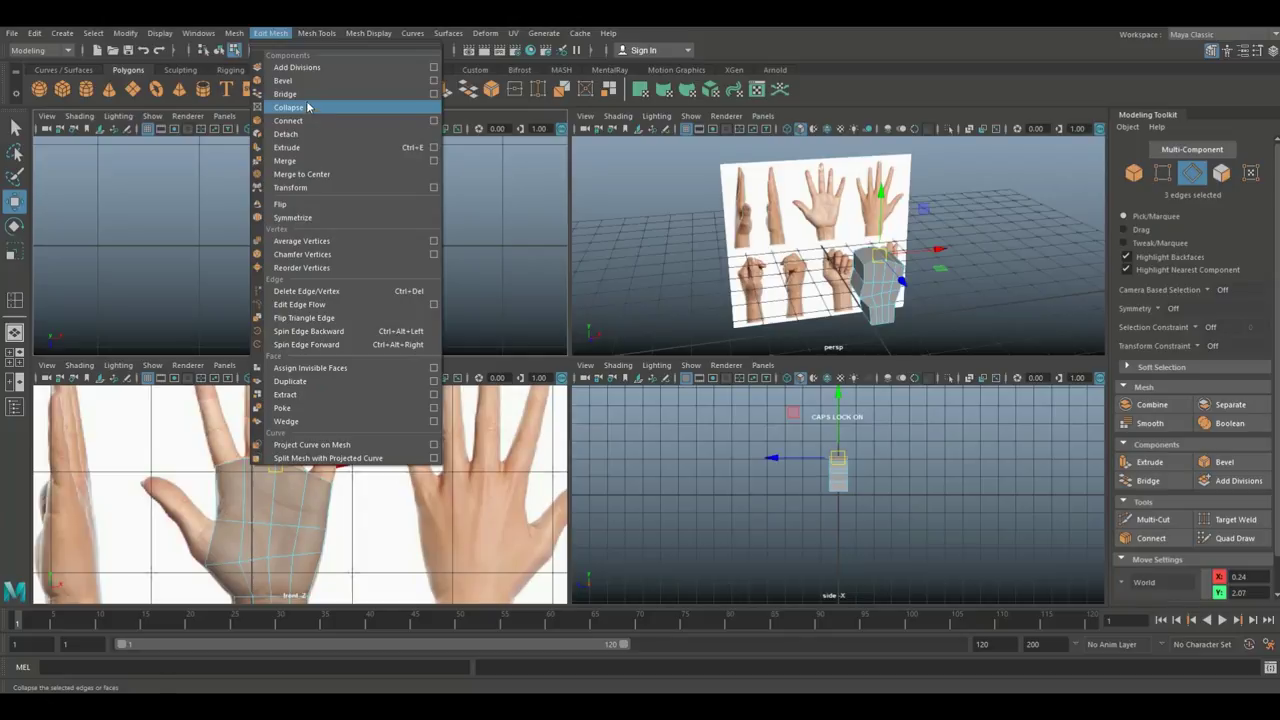
click(300, 81)
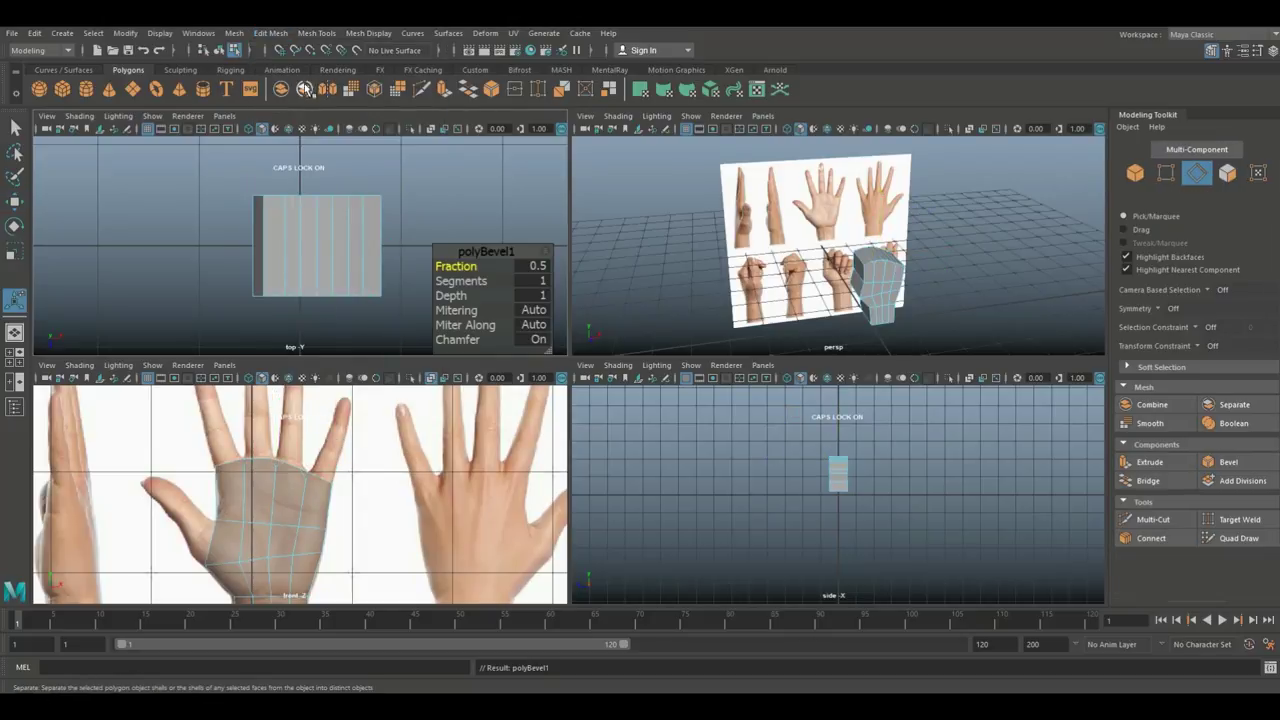
scroll(311, 471, up, 5)
alt+middle_drag(312, 472, 374, 469)
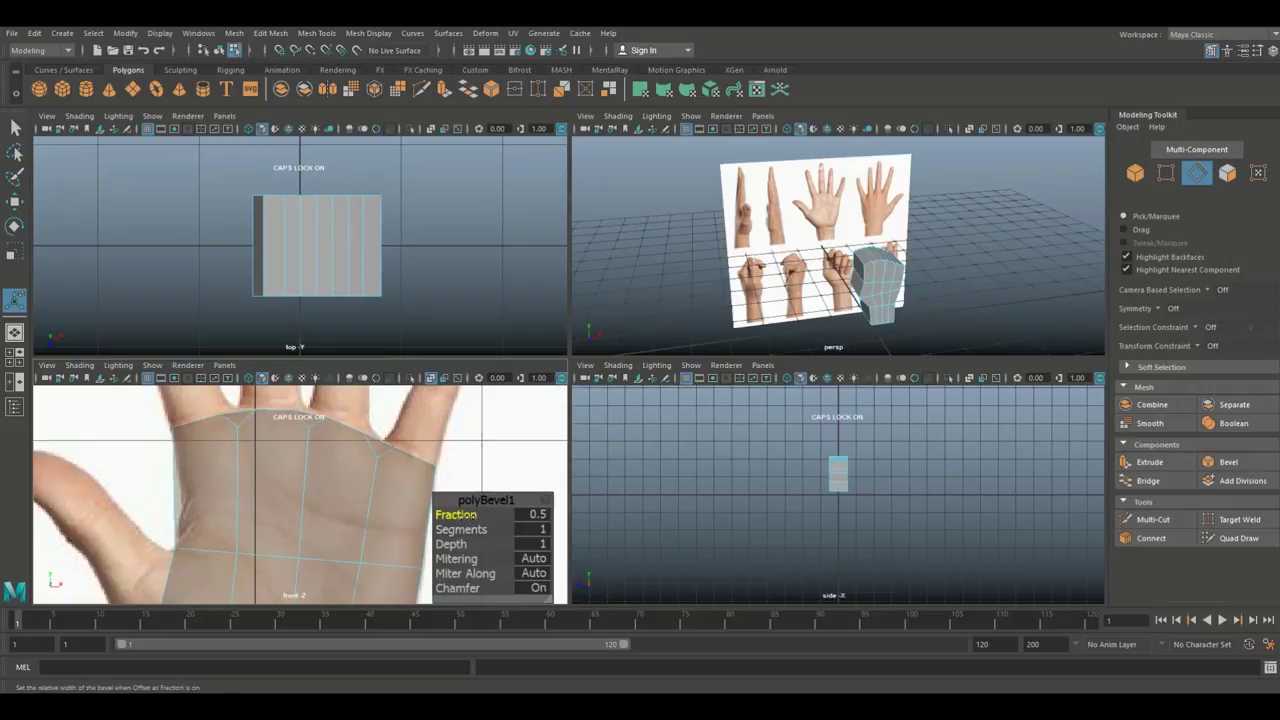
drag(468, 515, 466, 517)
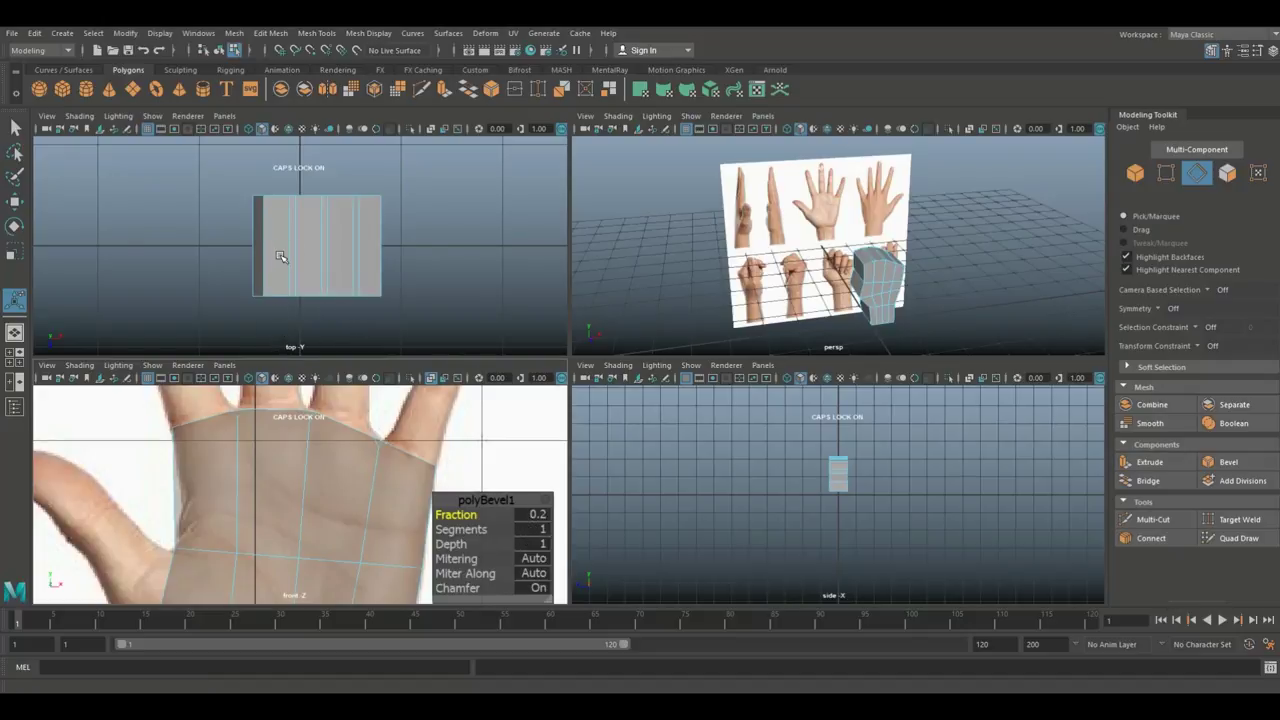
Step: Extrude the four wide faces on top of the palm, leaving out the narrow bevel strips between them
right_click(388, 265)
click(410, 271)
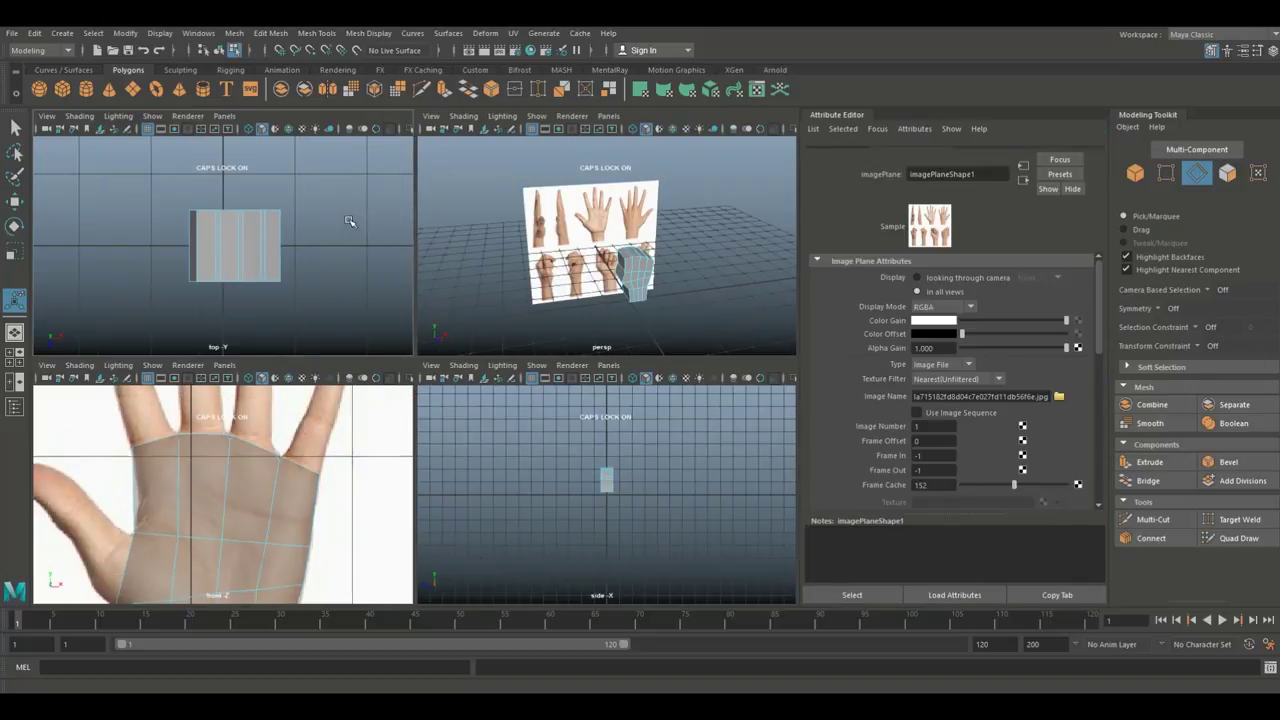
right_drag(256, 245, 270, 287)
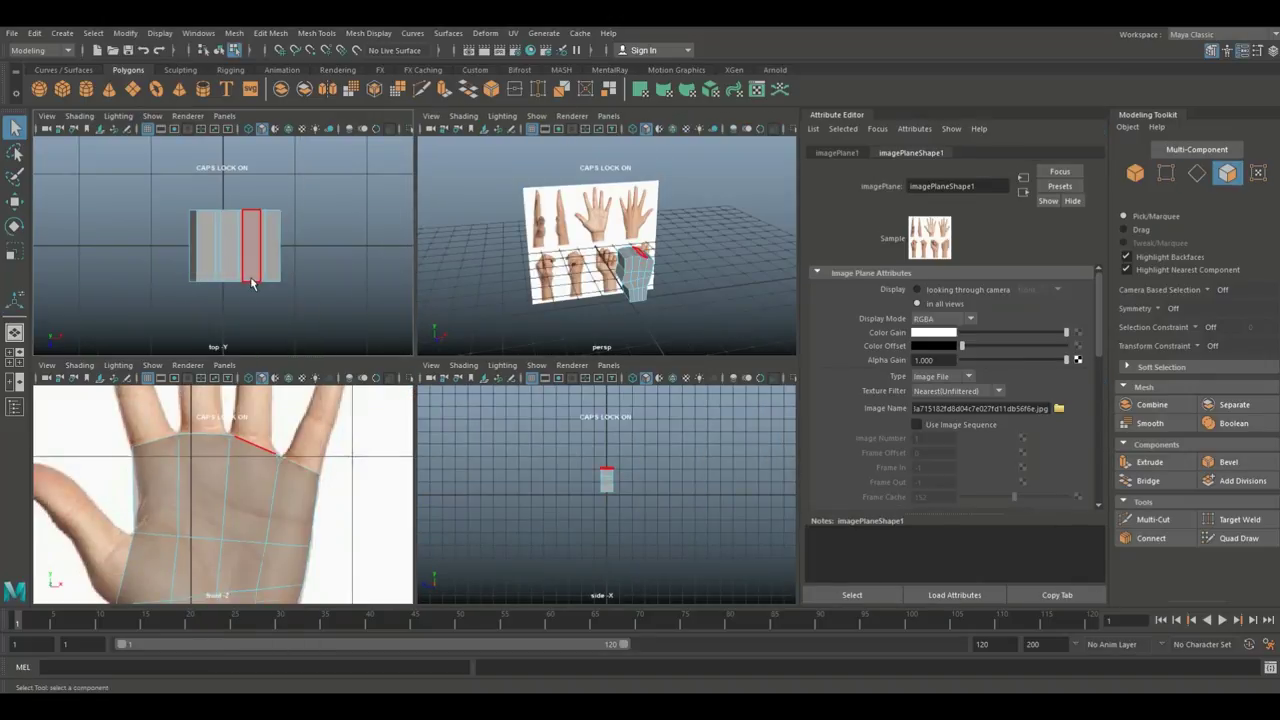
click(253, 258)
shift+click(238, 260)
shift+click(205, 262)
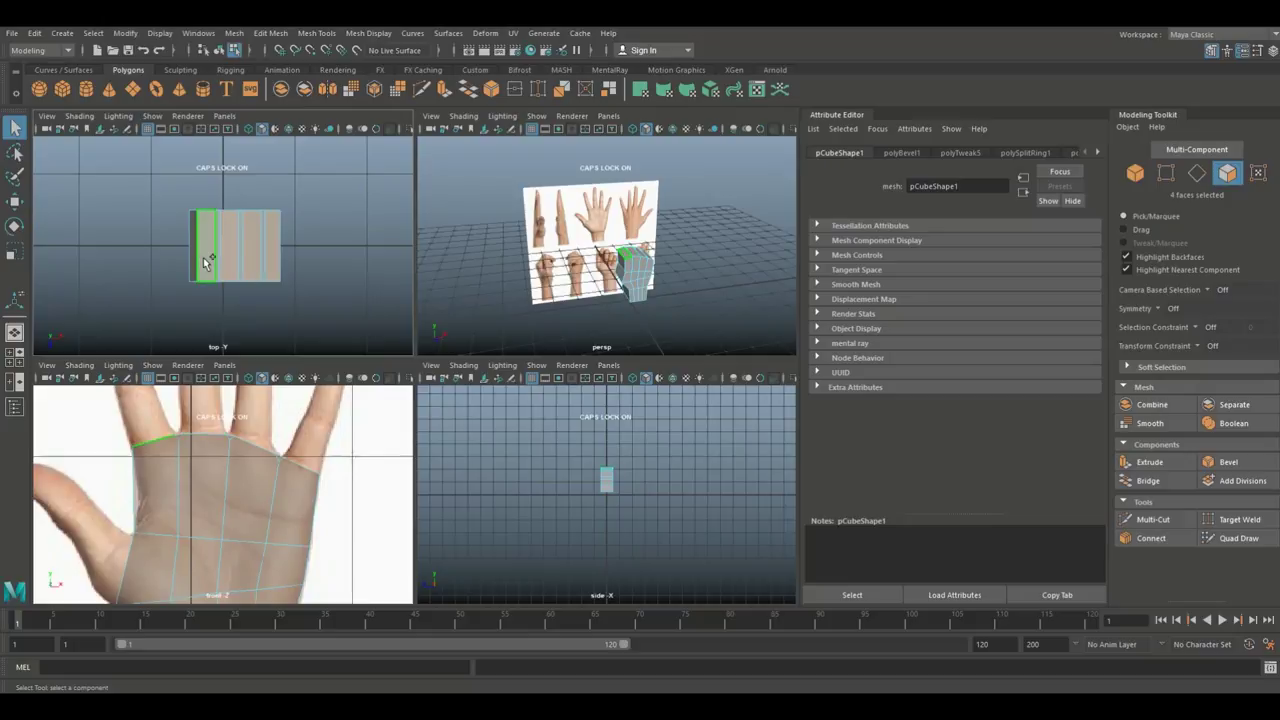
key(ctrl+e)
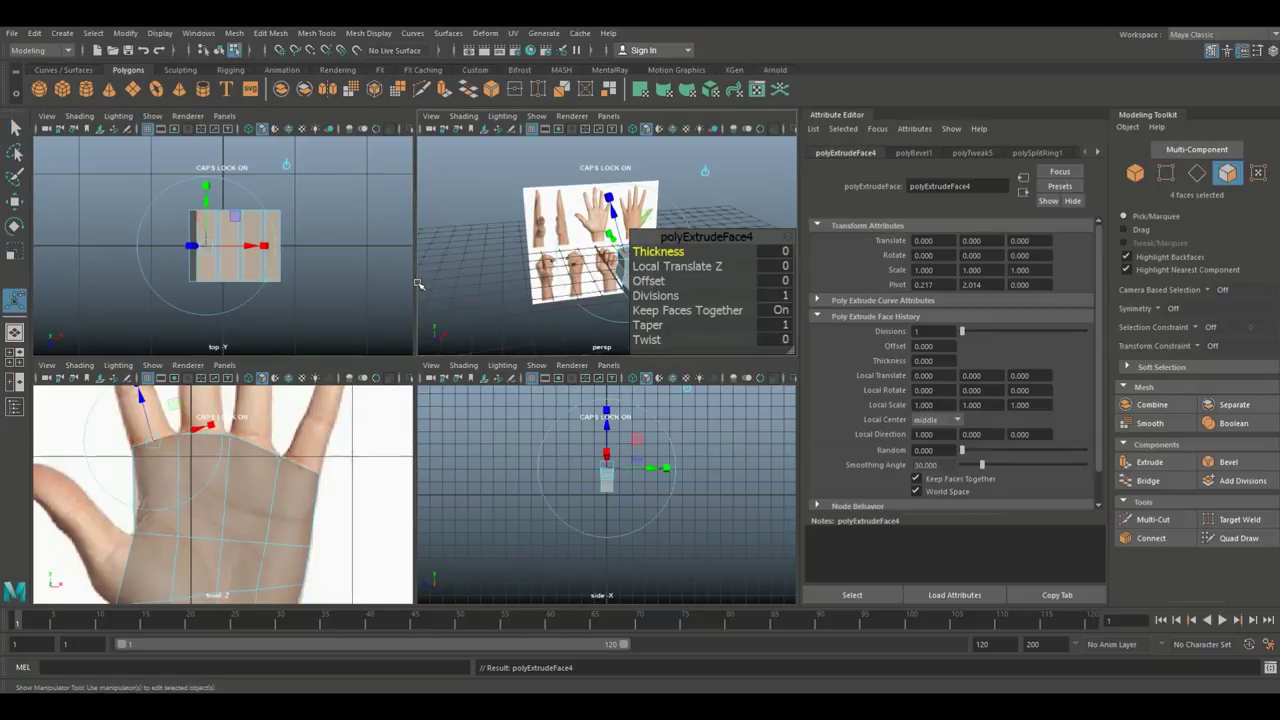
Step: Raise the four extruded faces in the front view to form the first finger segments up to about the first joints
key(w)
scroll(245, 496, down, 10)
scroll(277, 482, up, 8)
drag(228, 398, 225, 360)
key(space)
alt+middle_drag(569, 414, 641, 448)
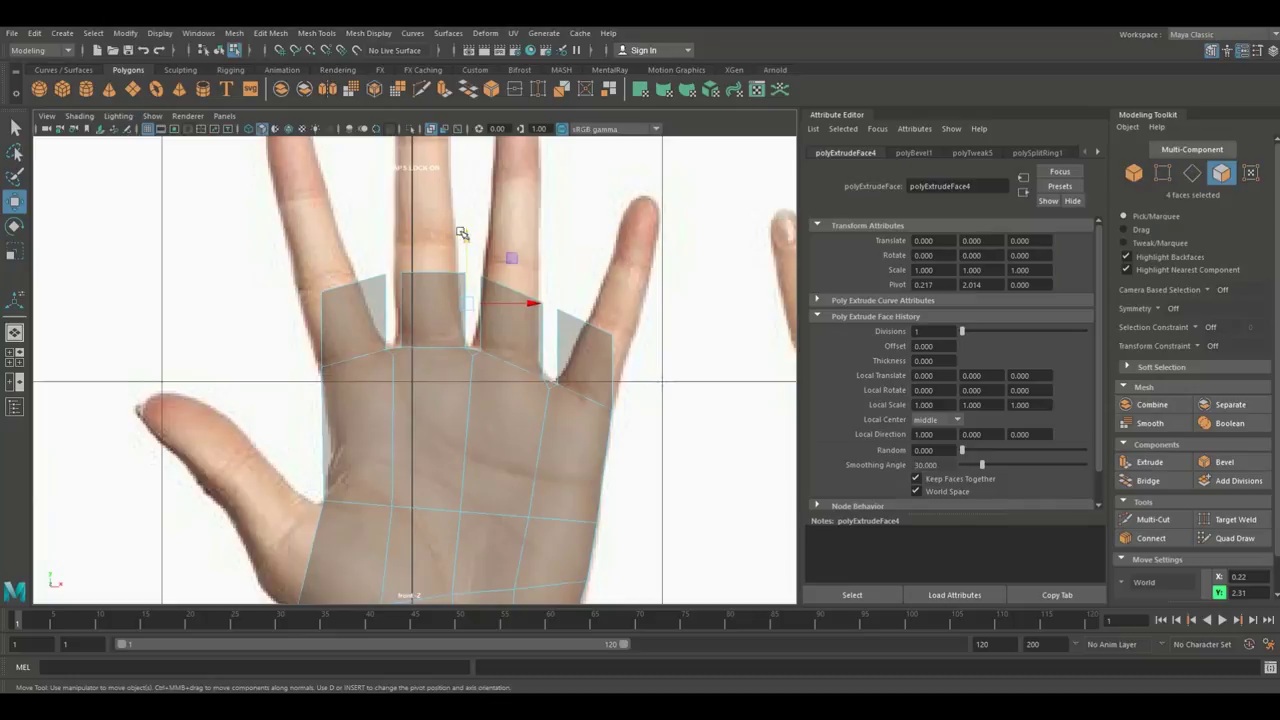
drag(469, 234, 467, 204)
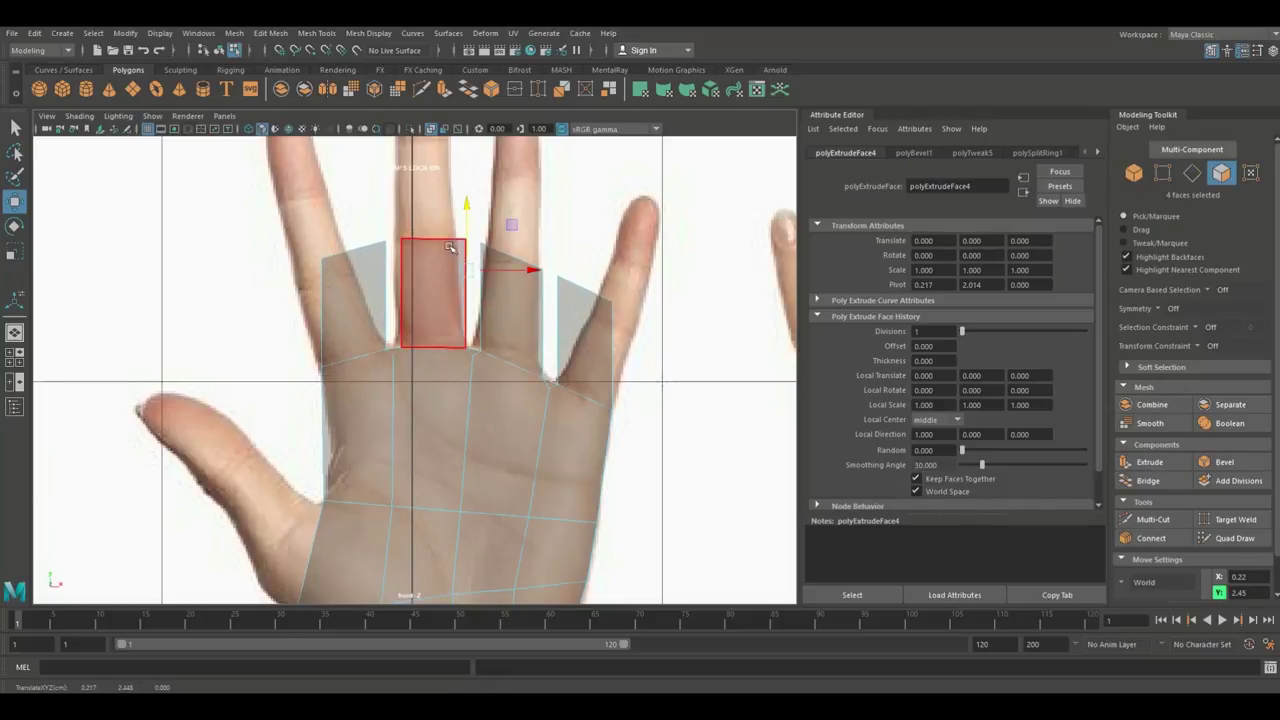
Step: Move the little finger segment's top and inner base vertices to match the slanted finger outline in the reference
right_drag(607, 316, 539, 317)
drag(600, 289, 641, 334)
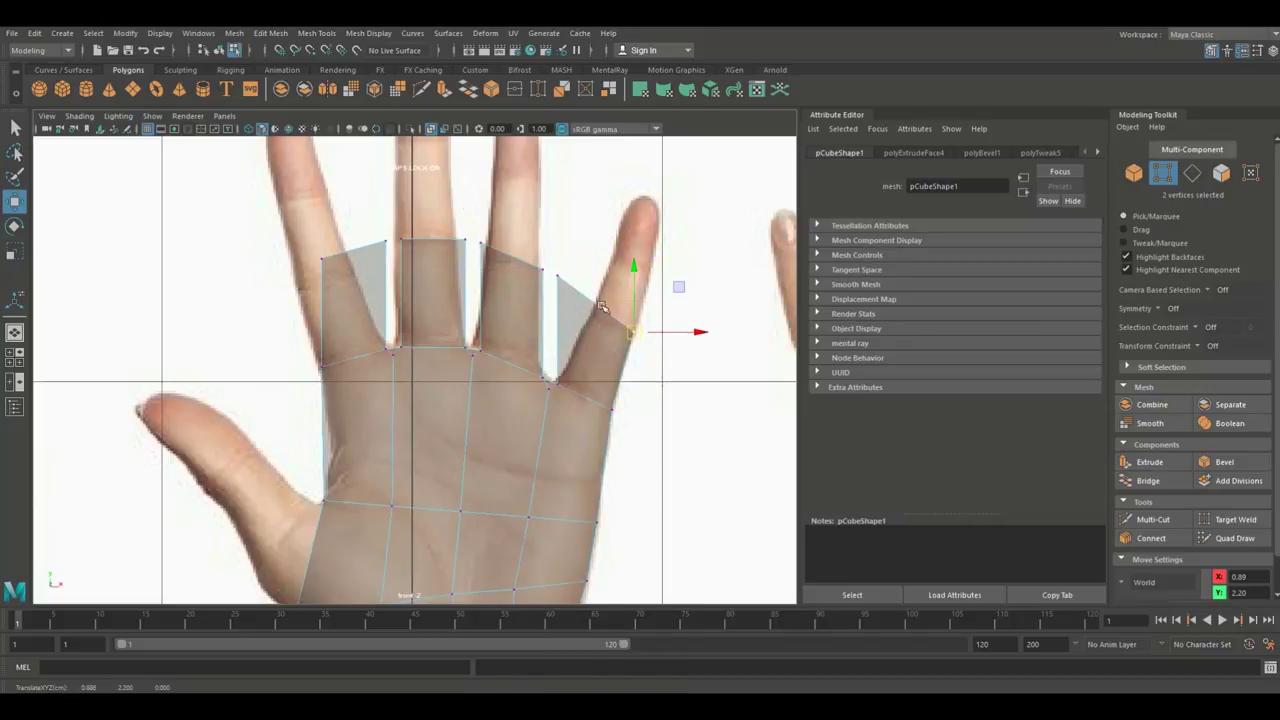
drag(551, 265, 616, 322)
scroll(586, 460, up, 5)
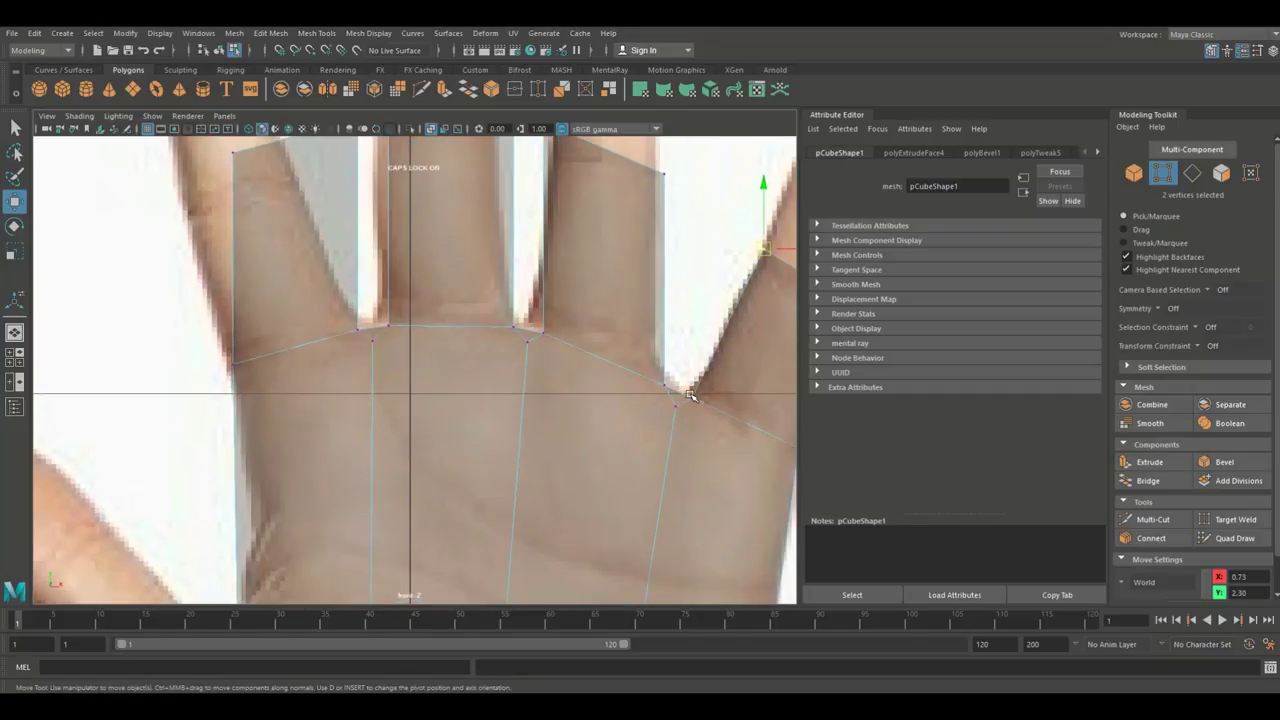
scroll(660, 372, down, 5)
scroll(508, 442, up, 5)
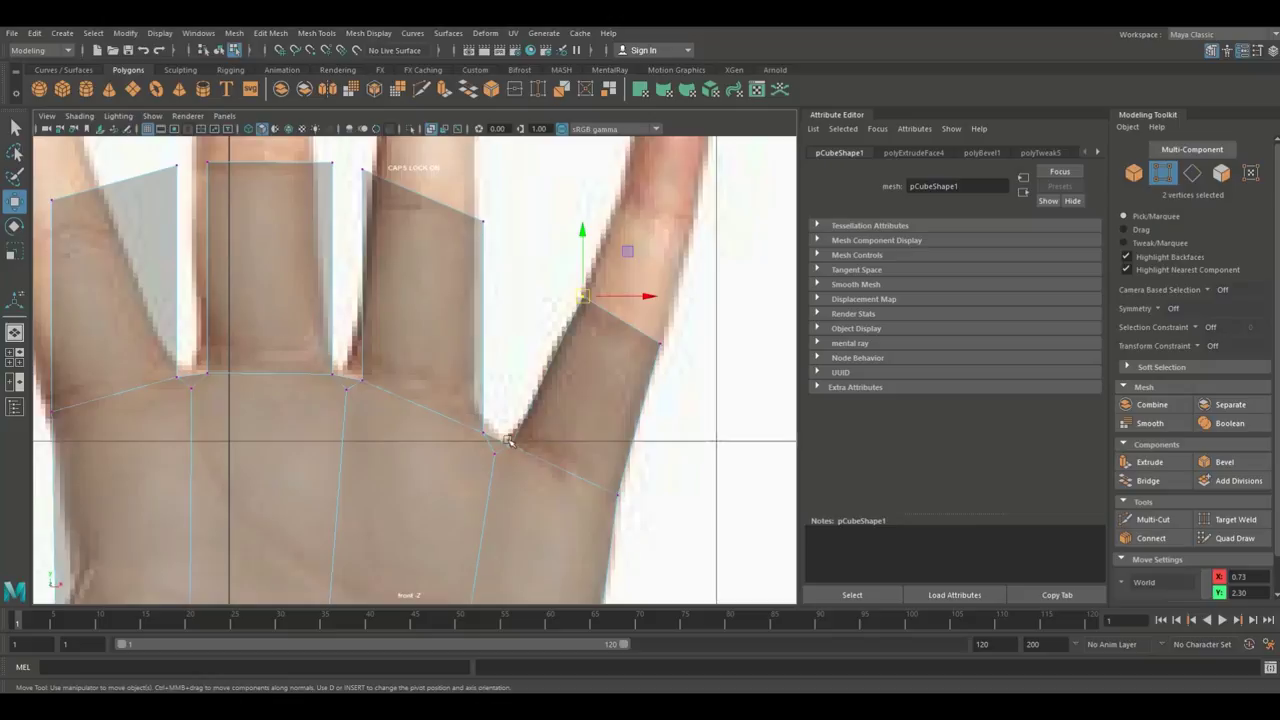
Step: Adjust the top and base vertices of the ring finger segment to fit its outline in the reference
mouse_move(471, 425)
mouse_down()
mouse_move(493, 440)
mouse_move(480, 427)
mouse_up()
mouse_move(476, 211)
mouse_down()
mouse_move(497, 234)
mouse_move(479, 217)
mouse_up()
drag(350, 159, 380, 182)
click(358, 367)
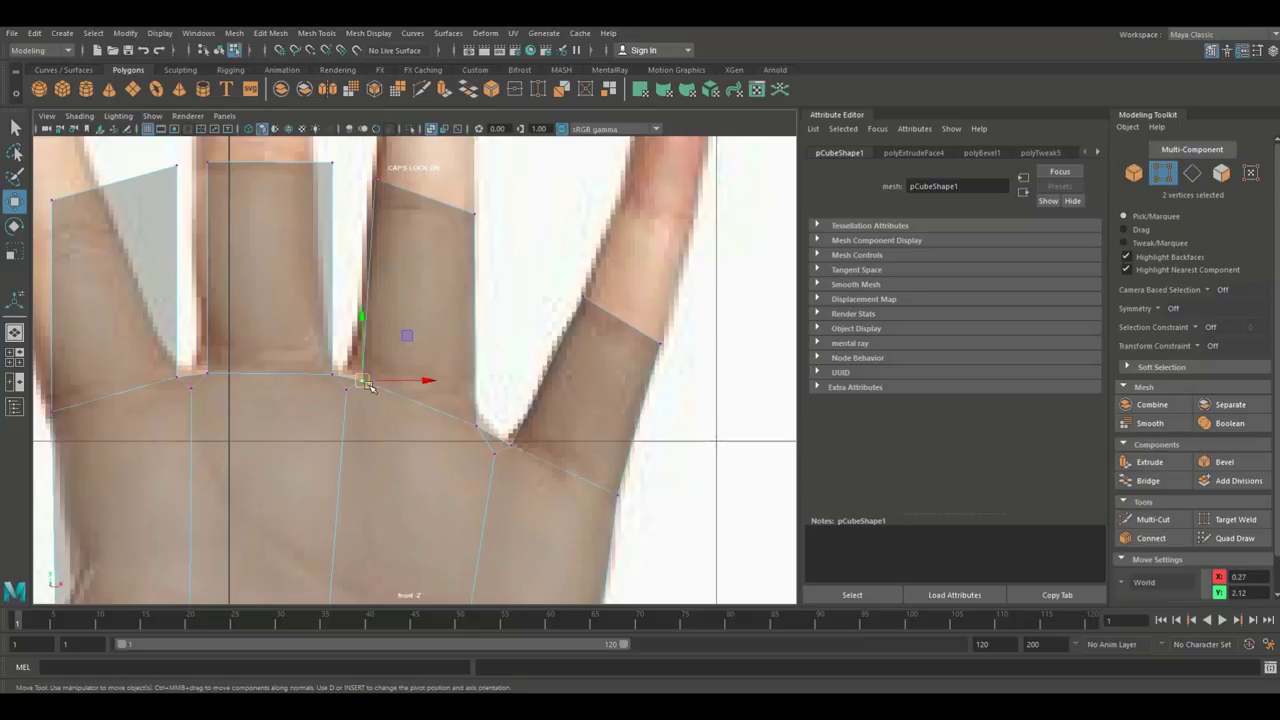
Step: Align the top and base vertices of the middle finger segment with both sides of the finger in the reference
alt+middle_drag(405, 286, 570, 459)
mouse_move(480, 317)
mouse_down()
mouse_move(507, 355)
mouse_move(490, 336)
mouse_up()
middle_drag(490, 336, 477, 336)
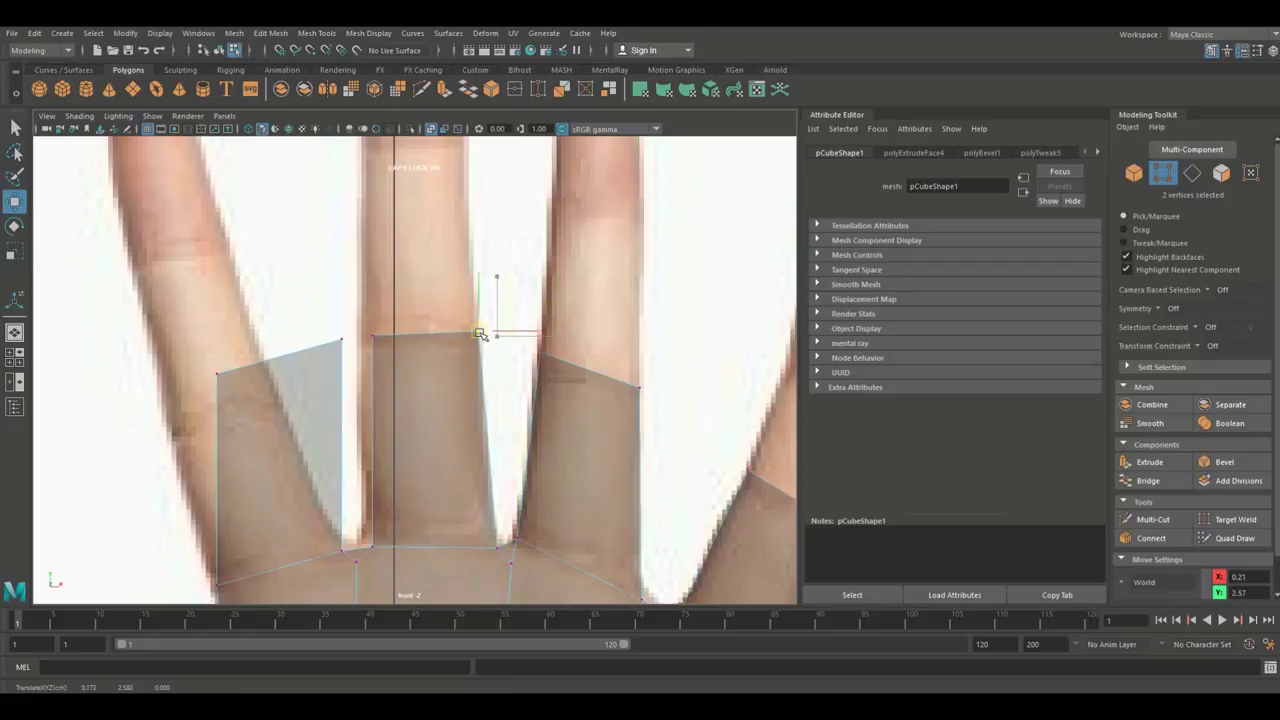
click(368, 331)
middle_drag(368, 331, 360, 323)
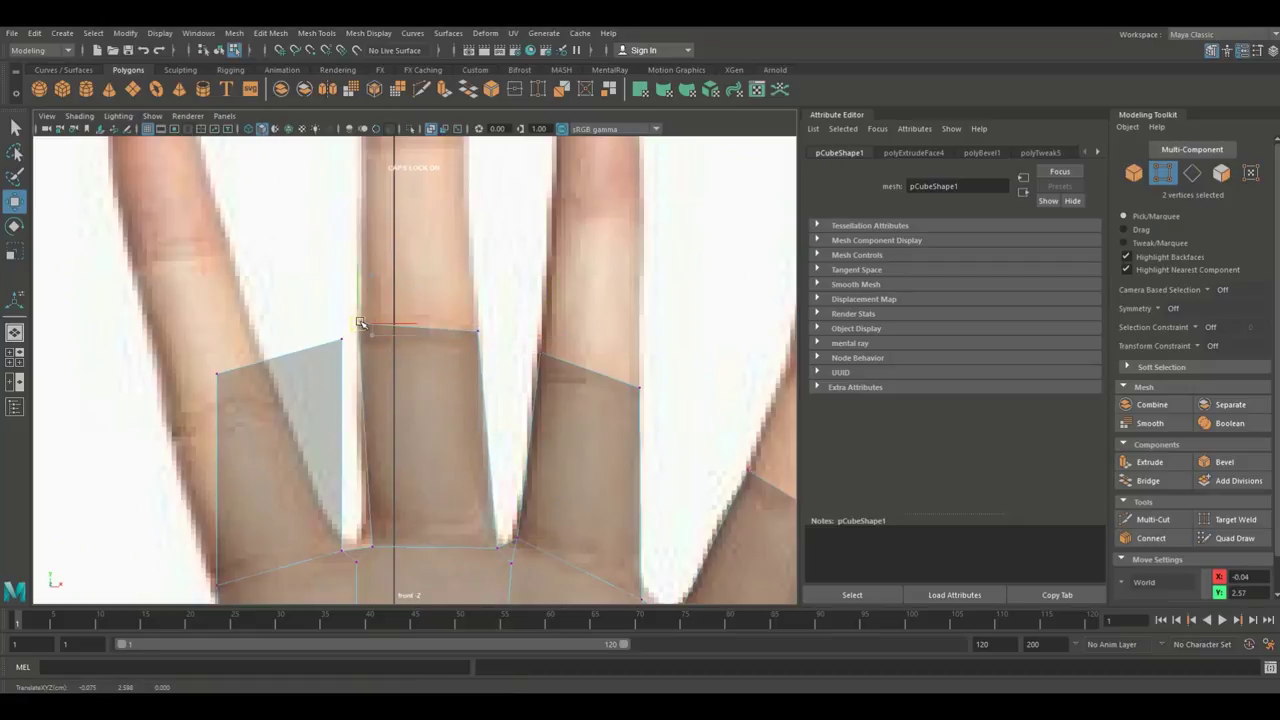
click(365, 540)
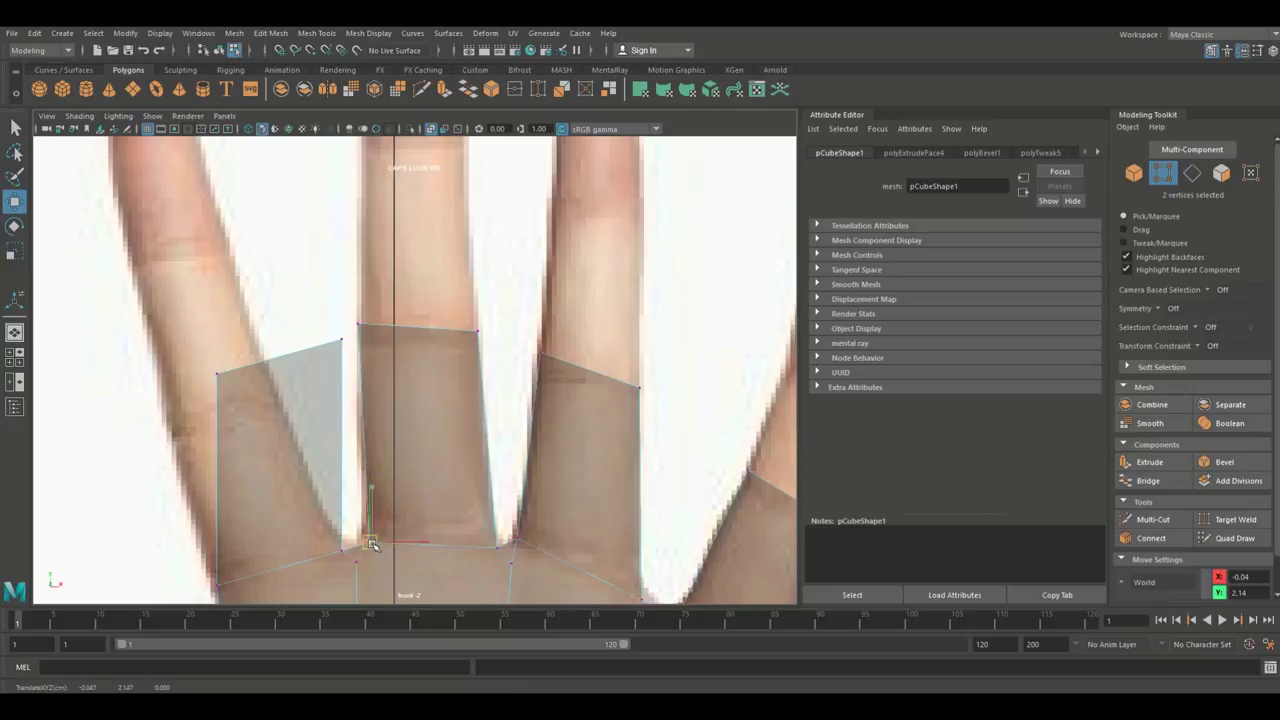
Step: Move the index finger segment's top vertices onto the finger outline so the segment follows its slant up to the first joint
click(341, 339)
middle_drag(341, 339, 304, 341)
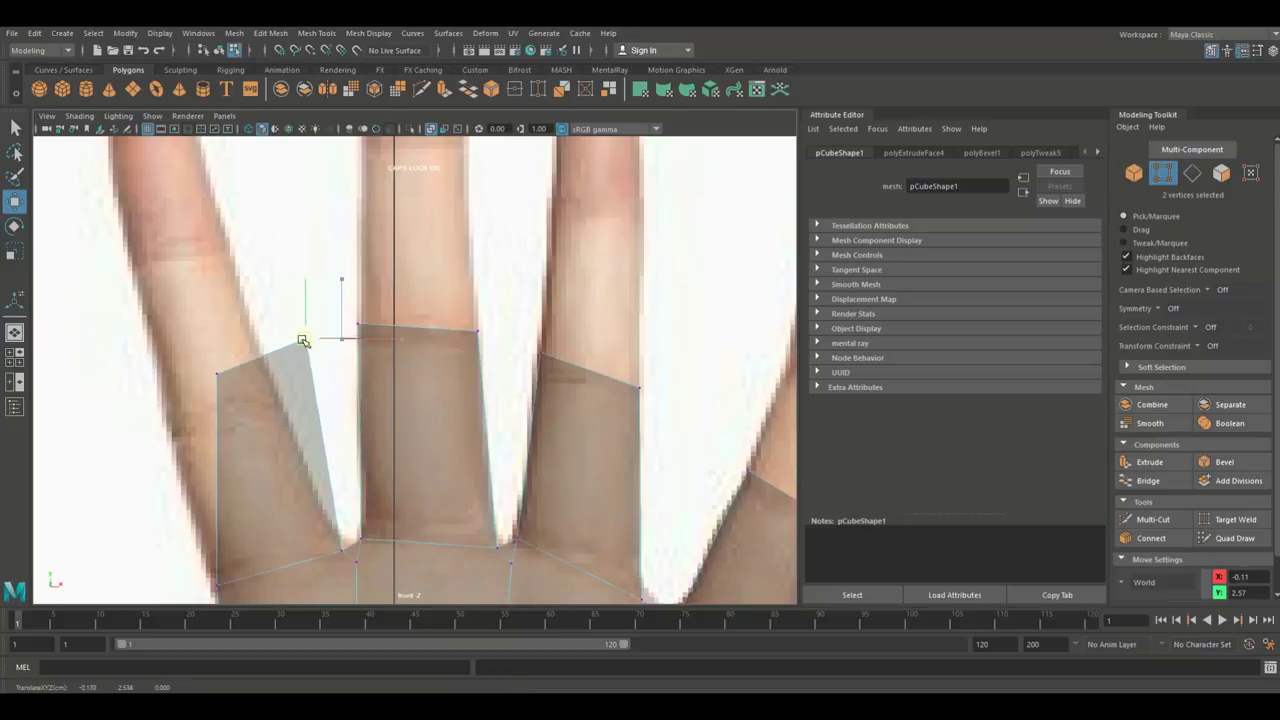
click(218, 373)
middle_drag(218, 373, 171, 437)
click(297, 354)
middle_drag(297, 354, 278, 395)
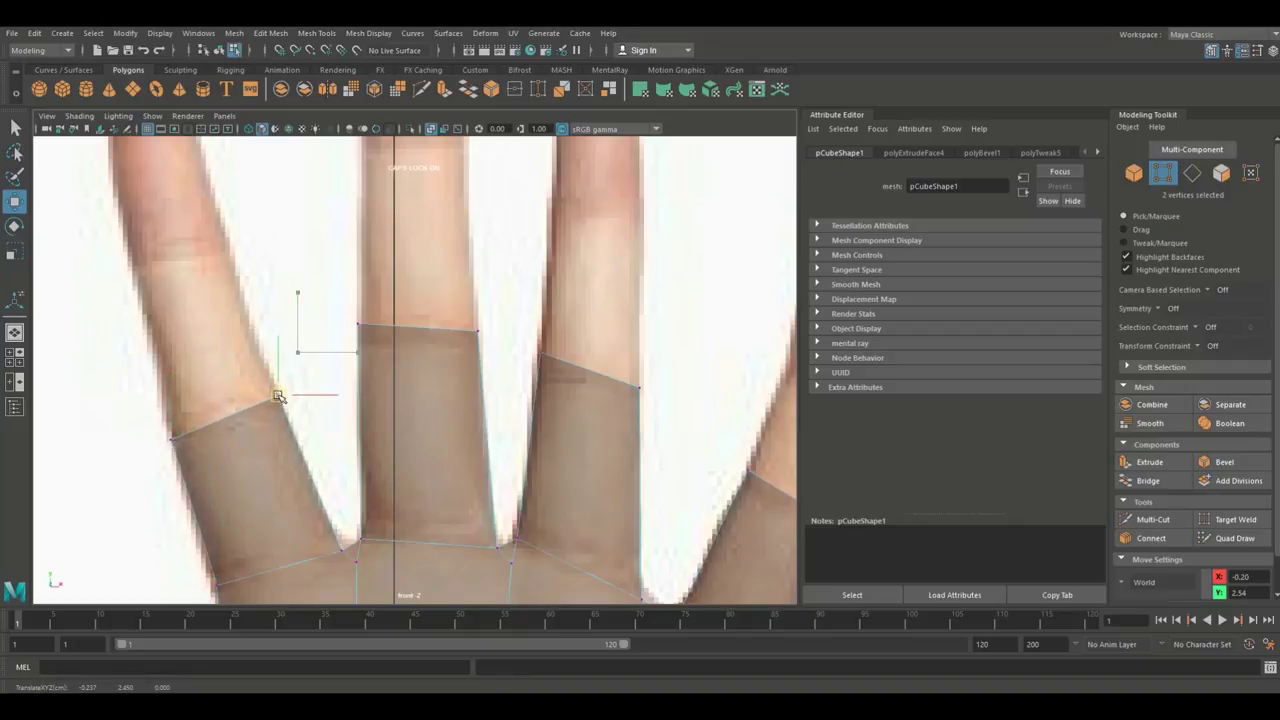
Step: Lower both top vertex pairs of the middle finger segment slightly to the joint crease
click(358, 326)
middle_drag(363, 334, 367, 347)
click(477, 332)
middle_drag(480, 334, 479, 345)
scroll(500, 368, down, 10)
scroll(531, 434, up, 8)
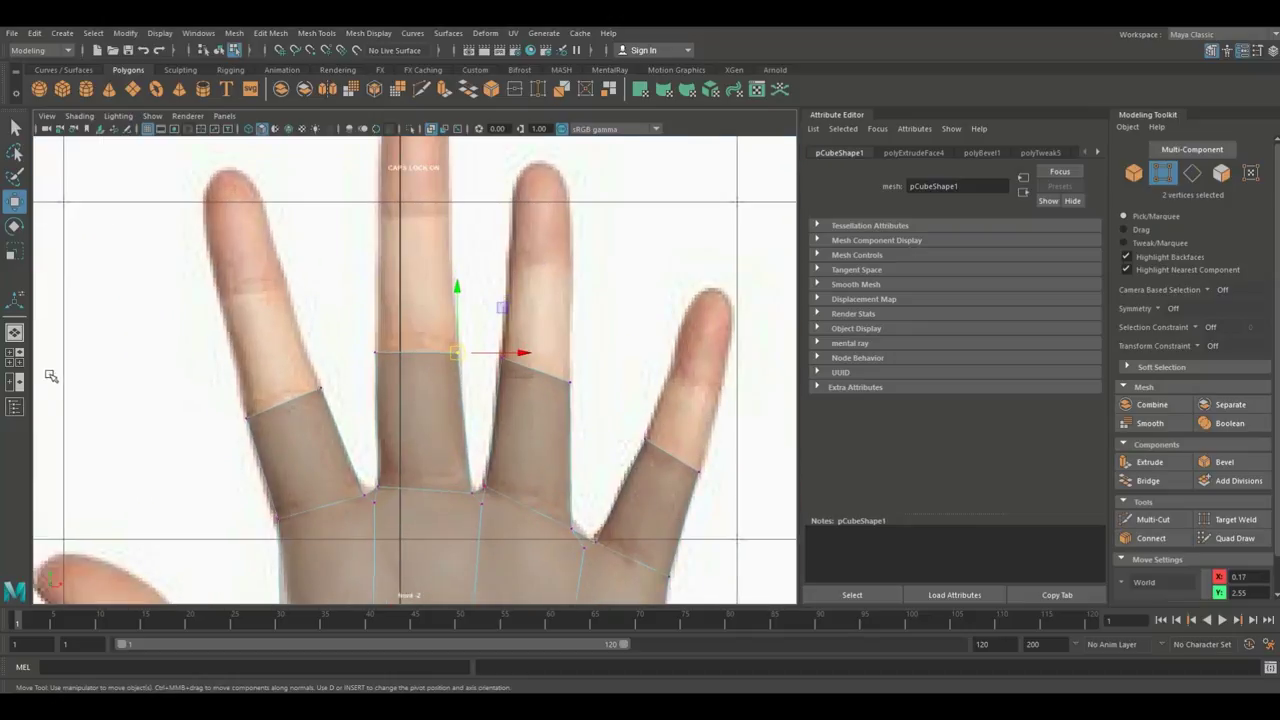
Step: Extrude the top faces of all four finger segments and raise them to form the second finger segments
click(14, 352)
key(space)
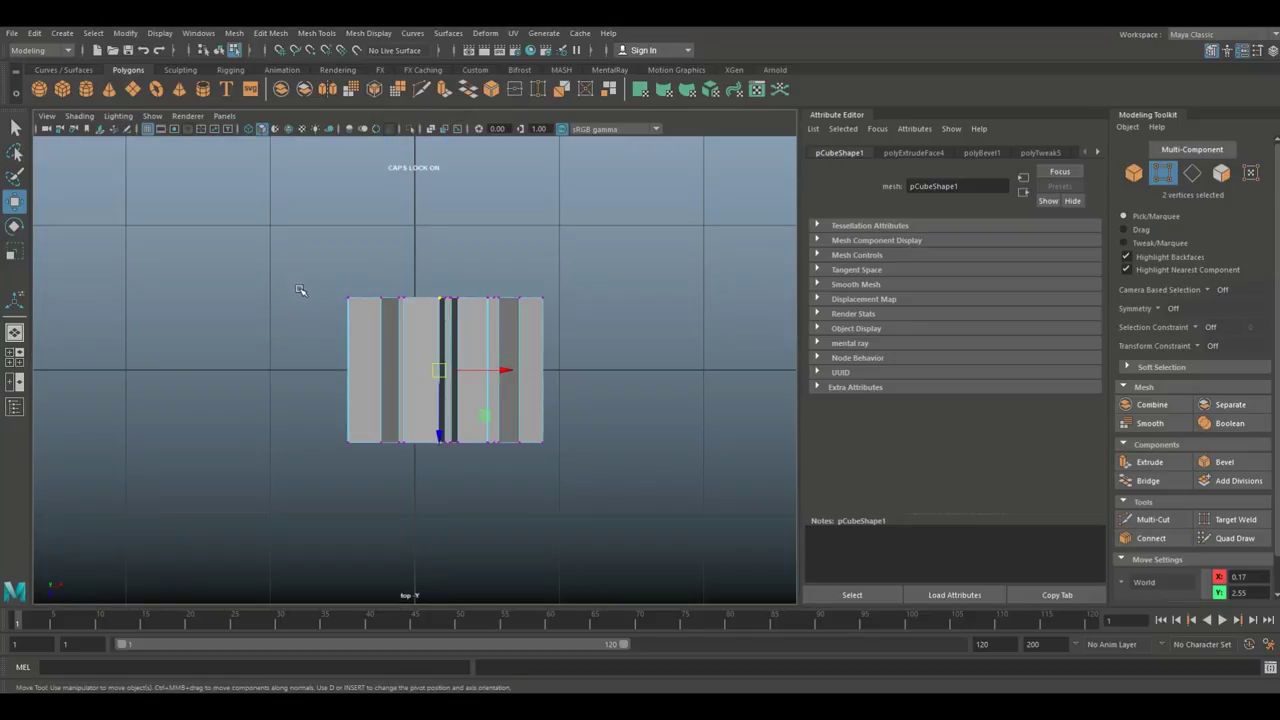
click(9, 360)
key(space)
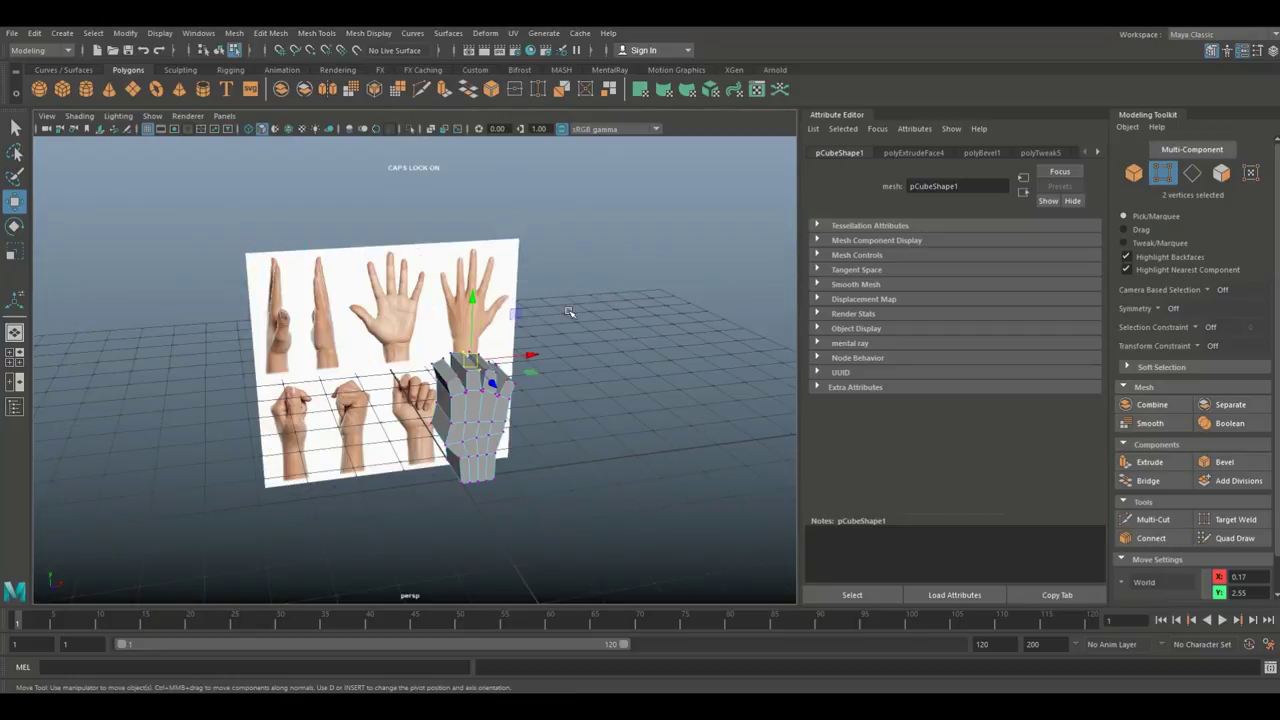
scroll(568, 314, up, 5)
alt+drag(584, 358, 597, 379)
right_drag(490, 318, 491, 364)
click(491, 369)
shift+click(576, 347)
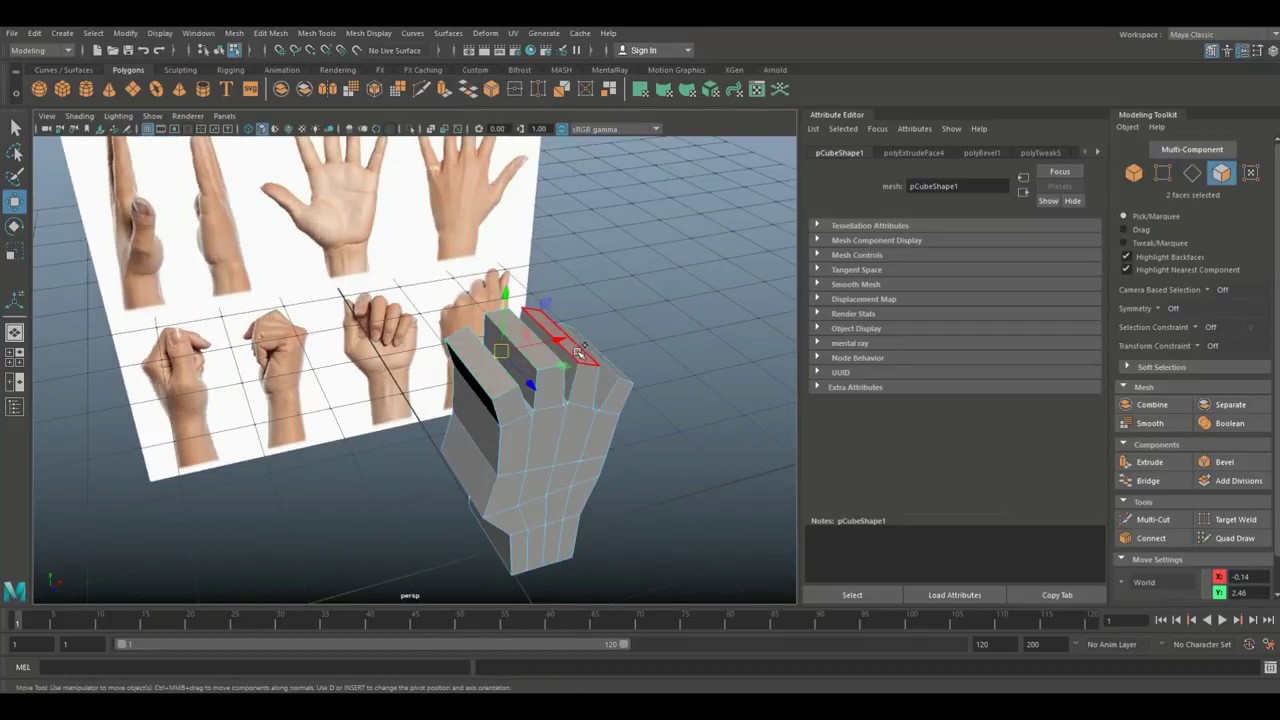
shift+click(585, 363)
alt+drag(694, 443, 590, 452)
shift+click(648, 435)
key(ctrl+e)
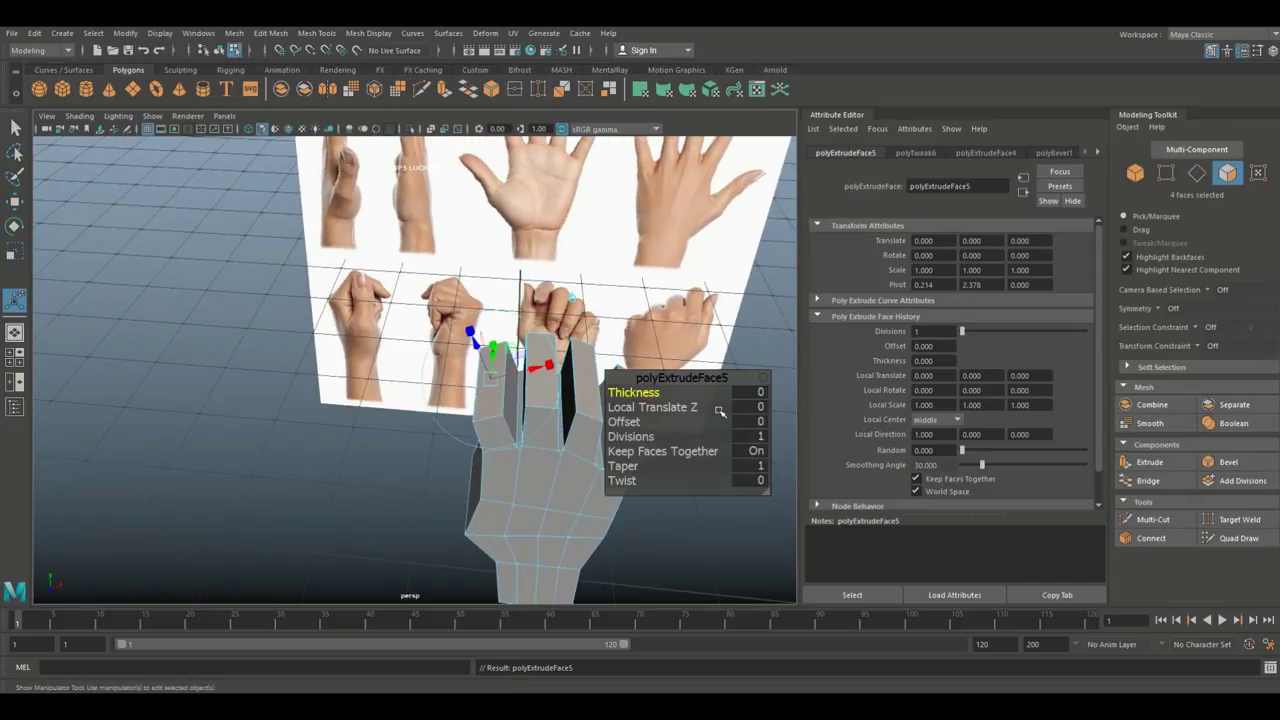
key(w)
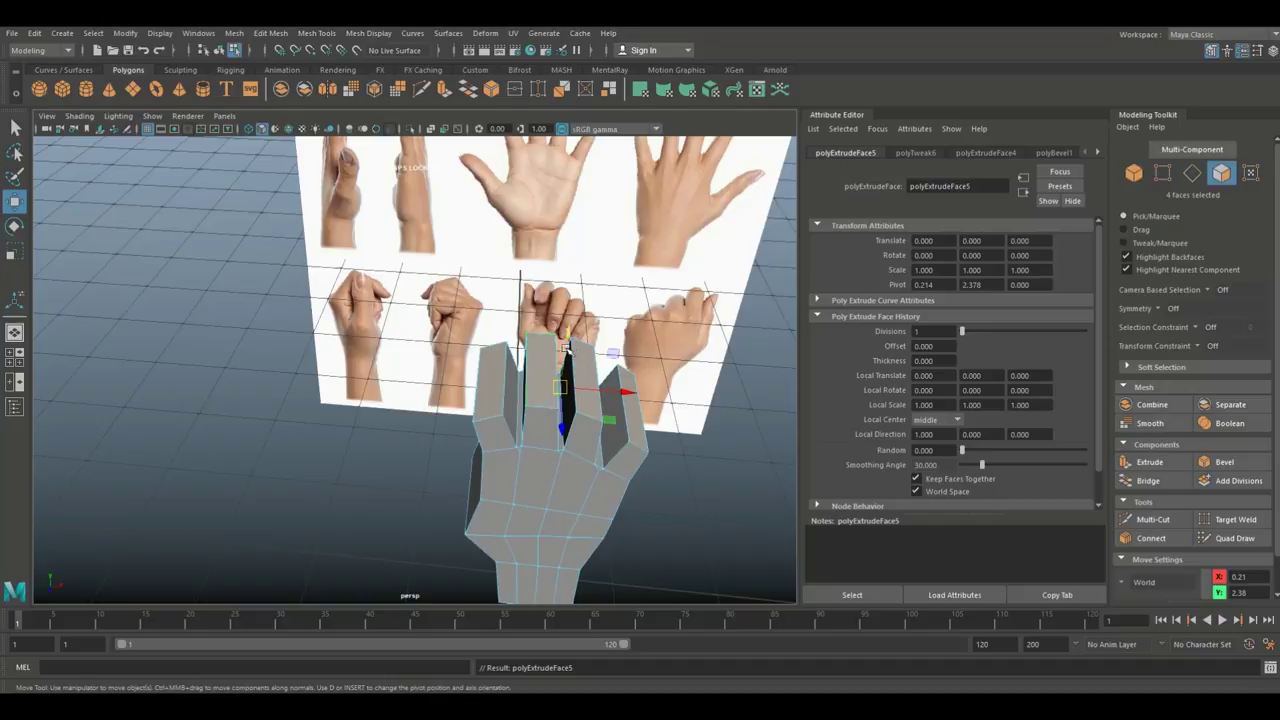
drag(563, 333, 570, 270)
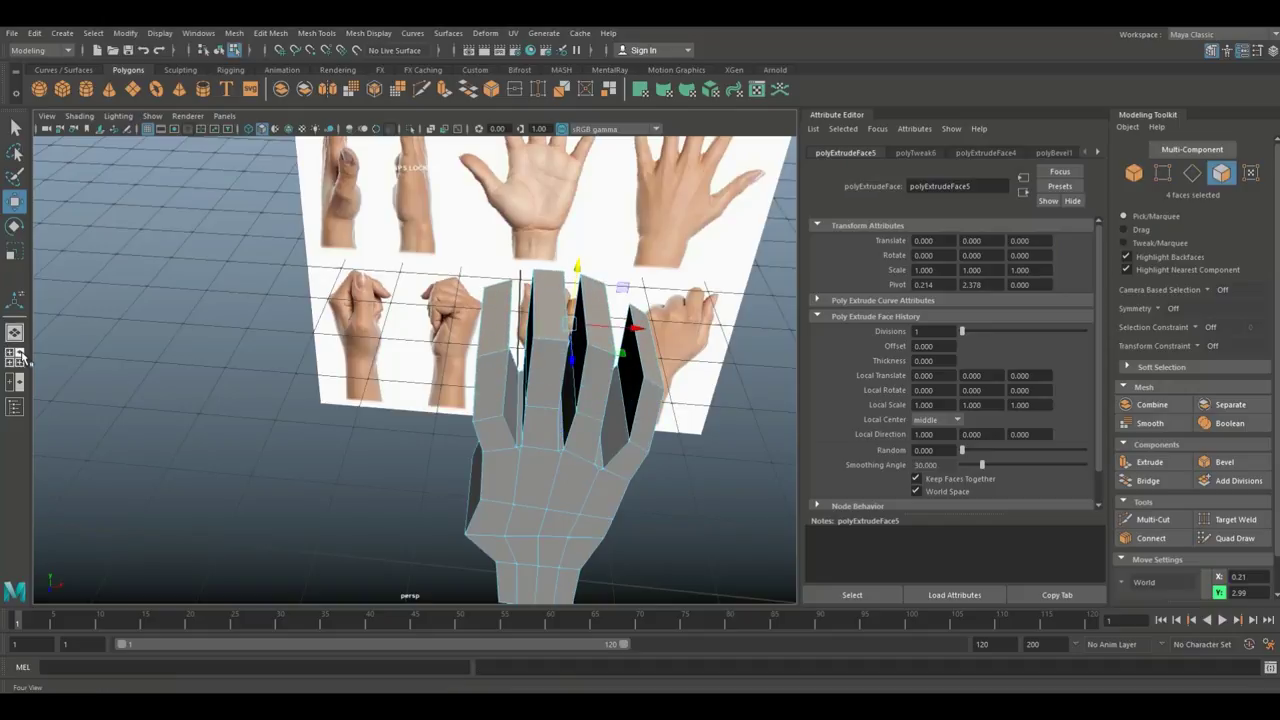
Step: Lower the ends of the new finger segments toward the second joint creases in the front reference
click(17, 355)
key(space)
scroll(357, 306, down, 5)
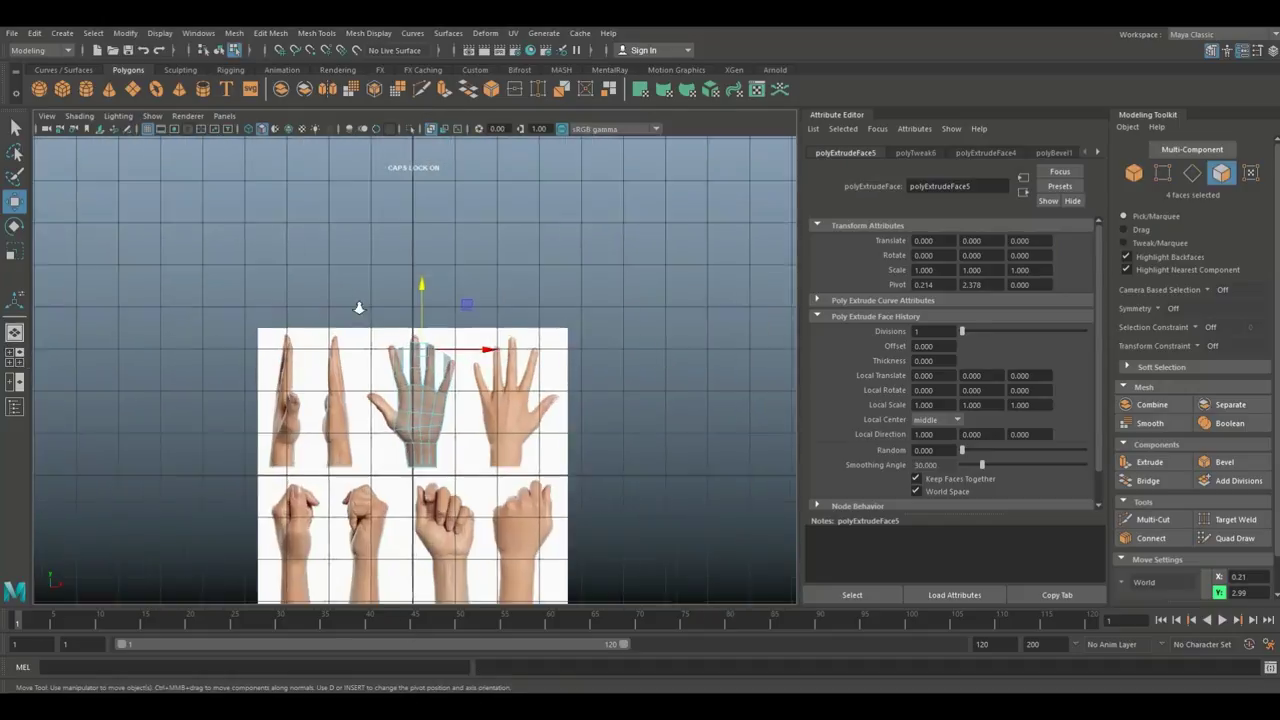
scroll(357, 306, up, 8)
alt+middle_drag(423, 331, 416, 371)
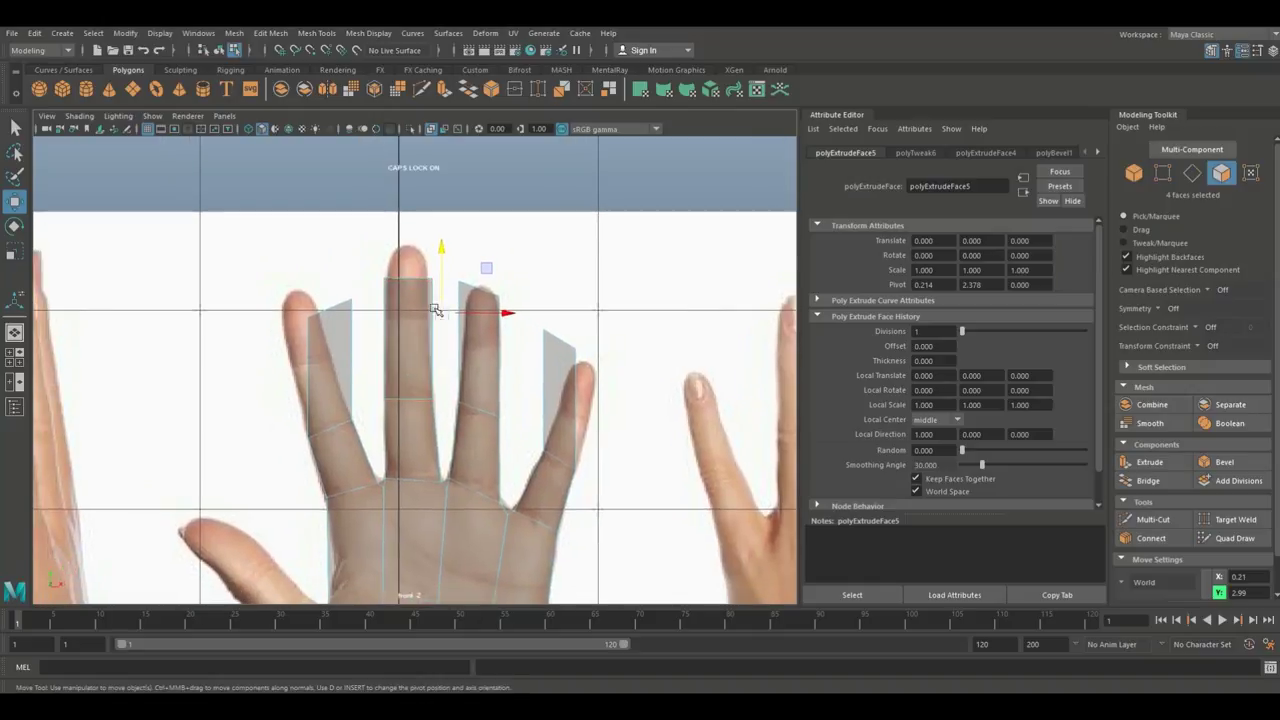
drag(443, 247, 443, 288)
Step: Move the top vertices of the little and ring fingers' second segments onto their finger outlines in the reference
right_drag(549, 317, 490, 322)
drag(565, 380, 589, 419)
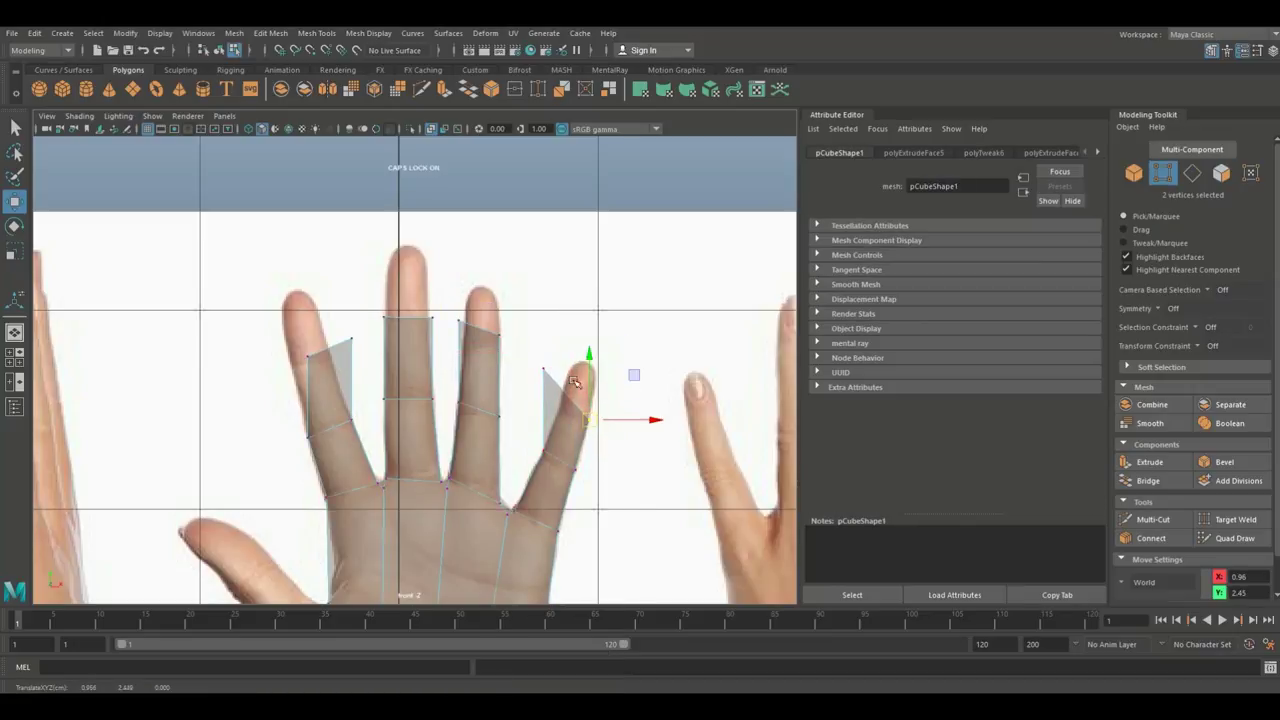
middle_drag(536, 364, 507, 351)
drag(447, 308, 498, 346)
Step: Align the top vertices of the middle and index fingers' second segments with both sides of each finger
click(431, 318)
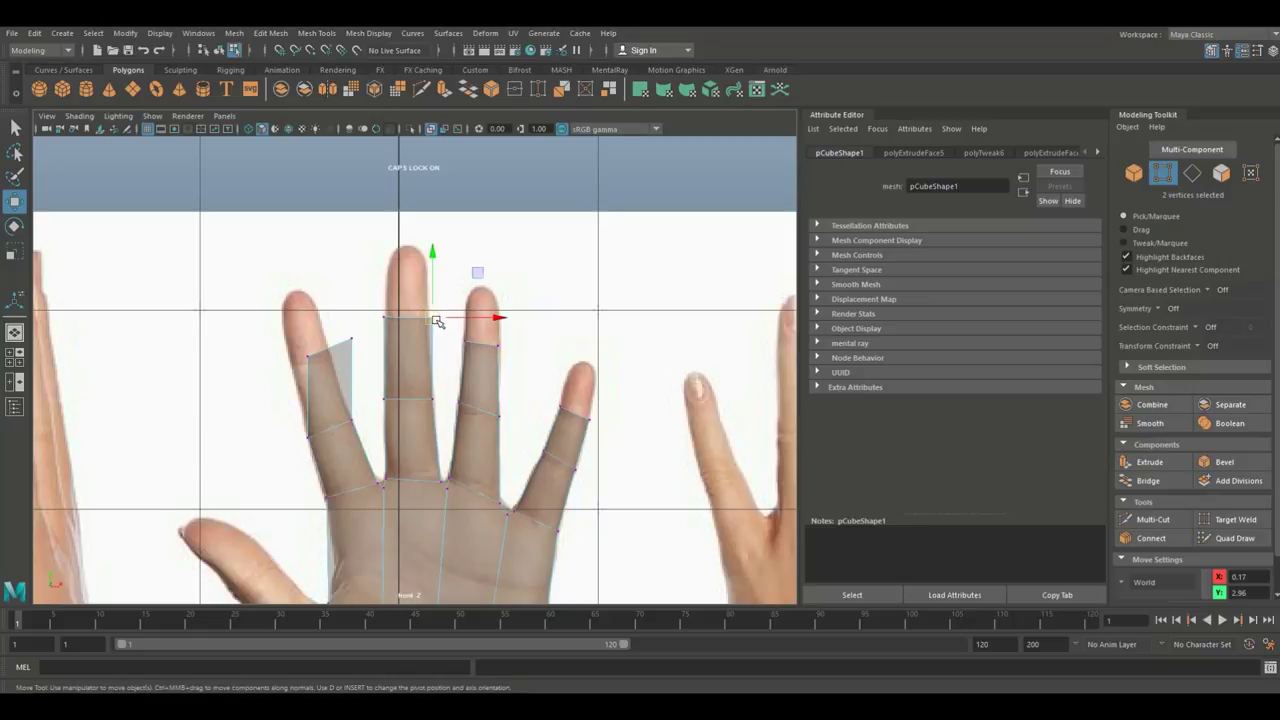
click(382, 316)
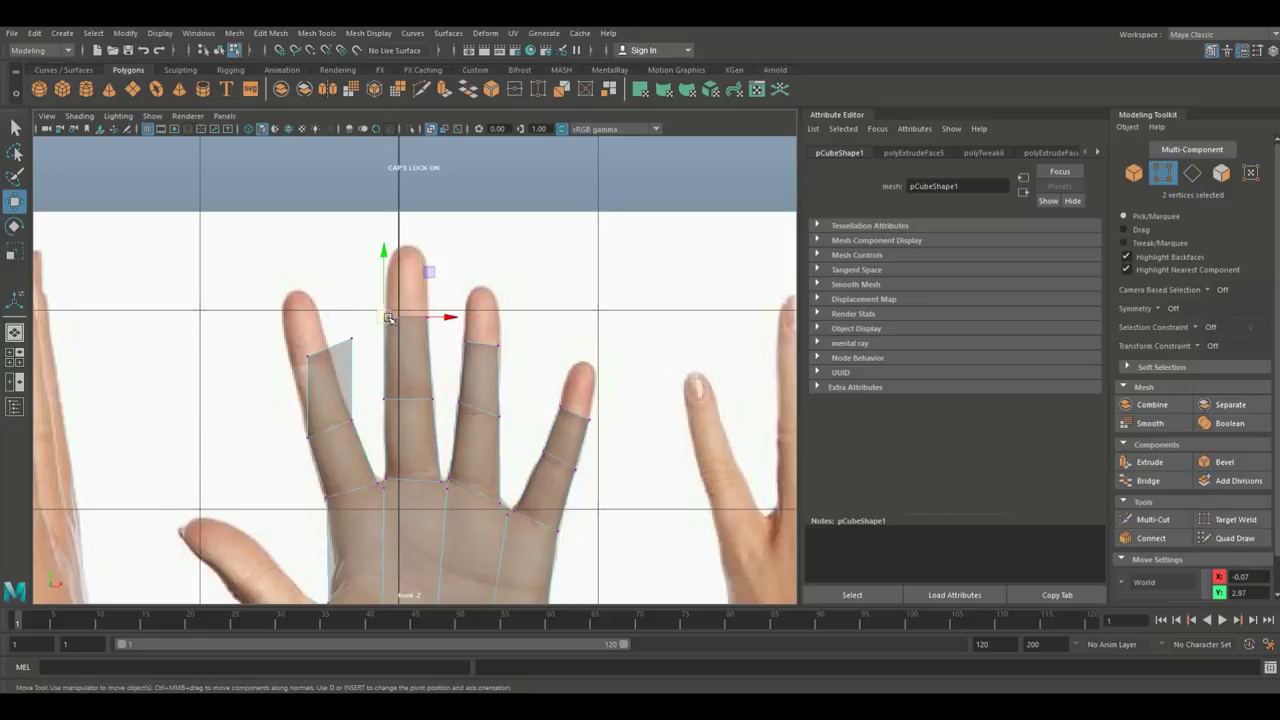
click(351, 340)
drag(351, 340, 293, 369)
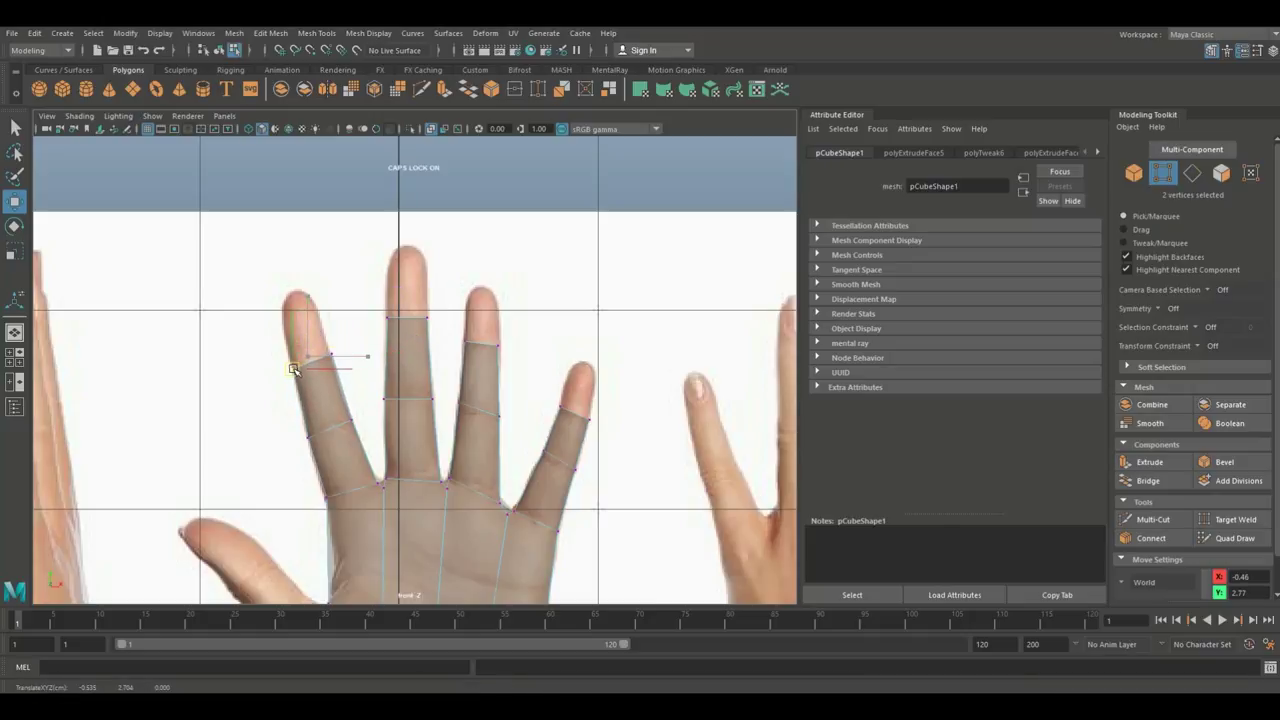
Step: Extrude the four finger end faces again and raise them to form the fingertip segments
click(14, 367)
key(space)
alt+drag(548, 350, 474, 317)
right_click(474, 317)
click(489, 360)
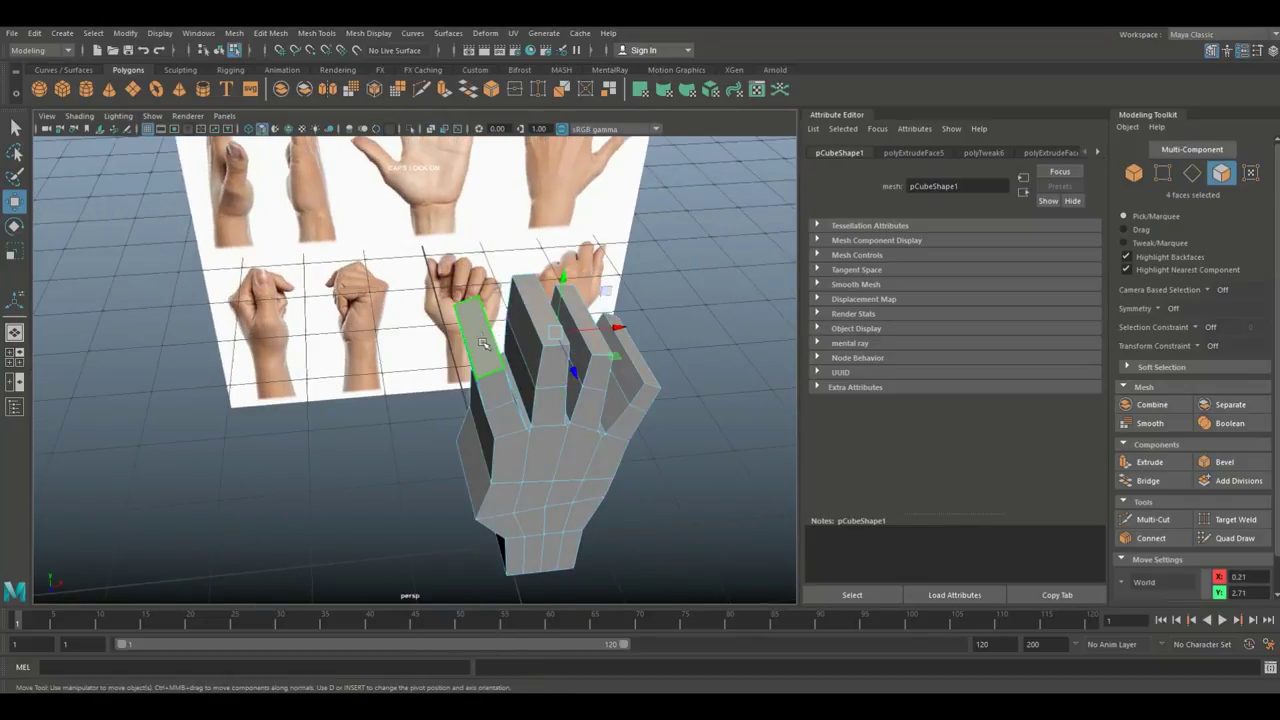
click(548, 287)
shift+click(551, 316)
shift+click(591, 337)
shift+click(640, 361)
key(ctrl+e)
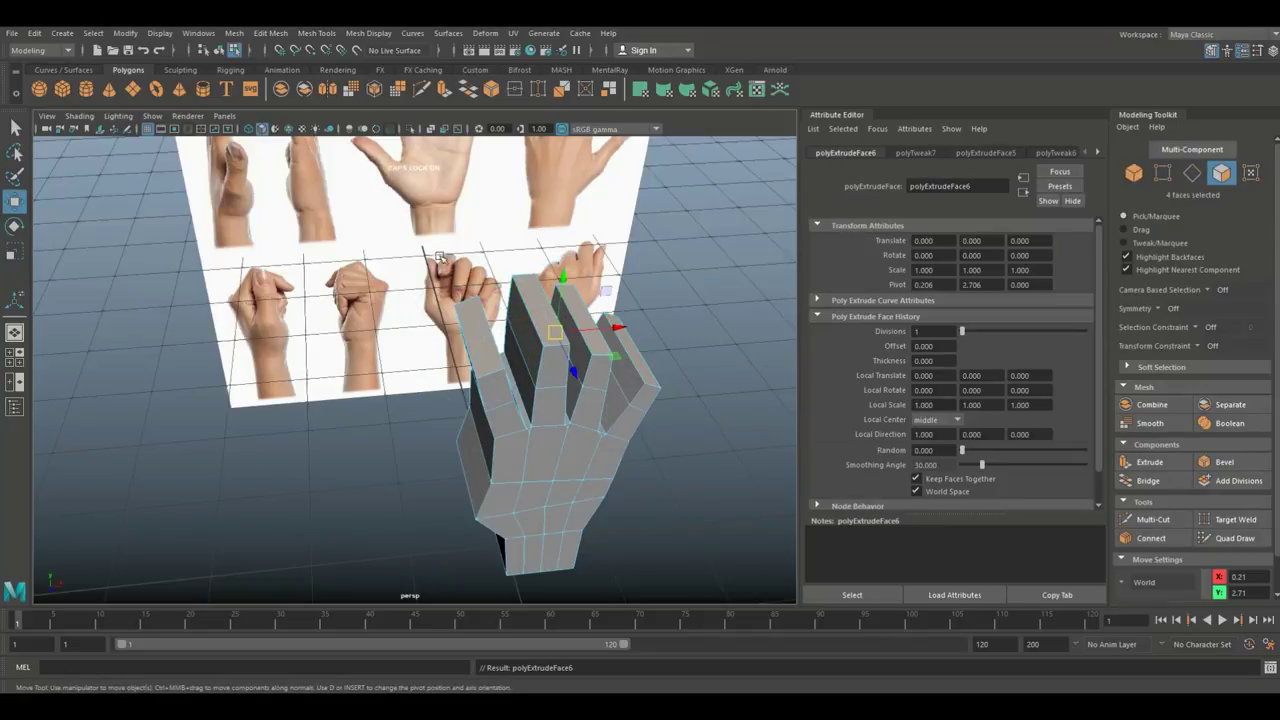
drag(563, 282, 566, 248)
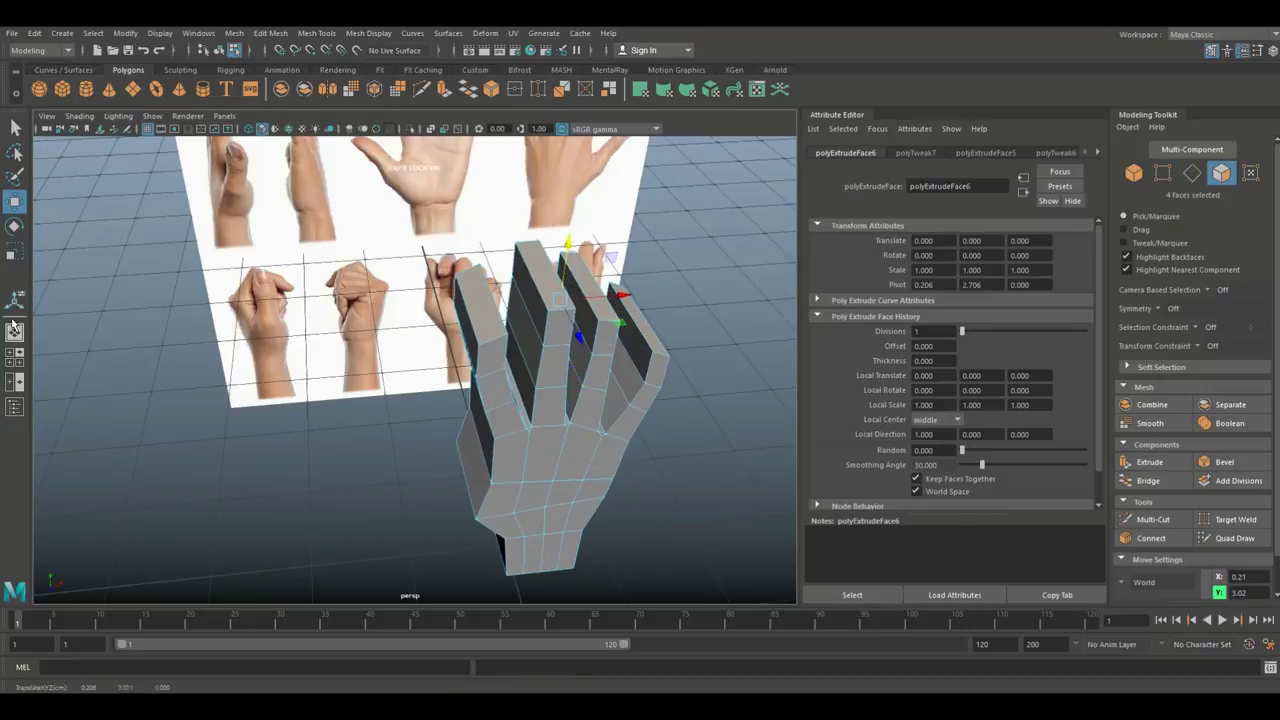
Step: Fit the top vertices of the middle and index fingertip segments to the fingertips in the front reference
click(18, 359)
key(space)
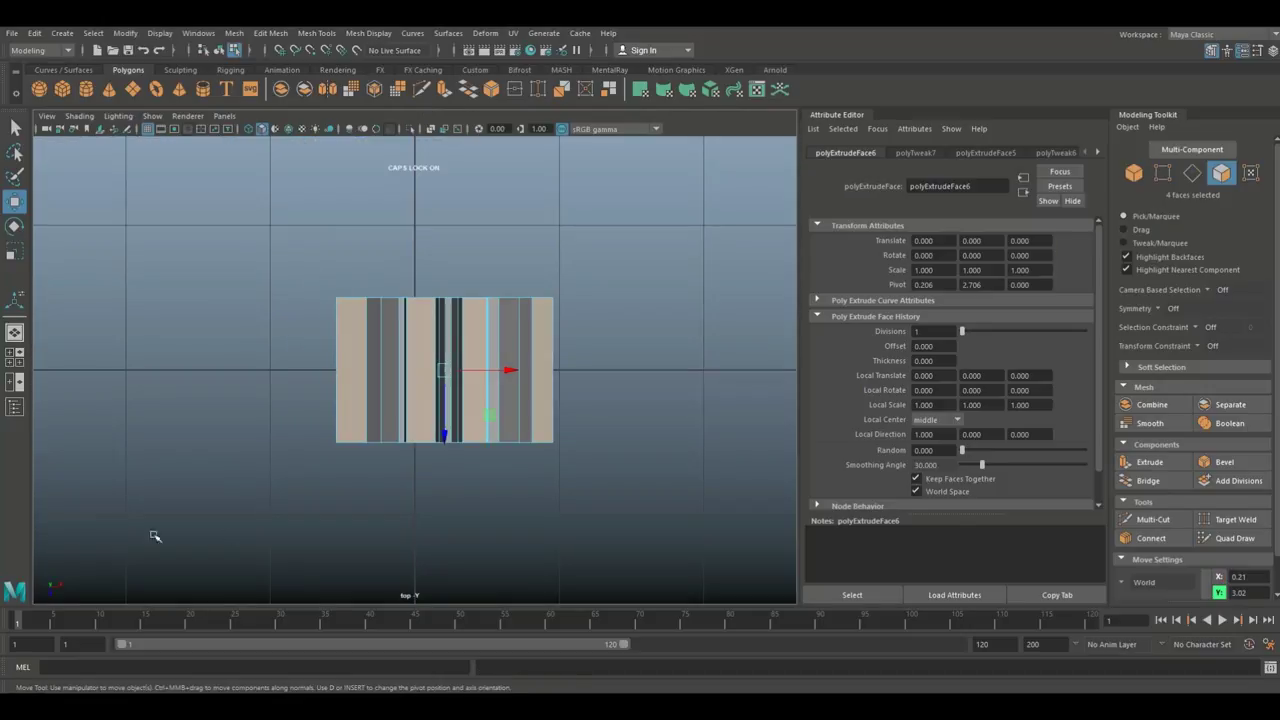
click(15, 358)
key(space)
alt+middle_drag(440, 357, 400, 394)
right_drag(353, 230, 305, 231)
drag(307, 207, 382, 210)
drag(225, 273, 200, 279)
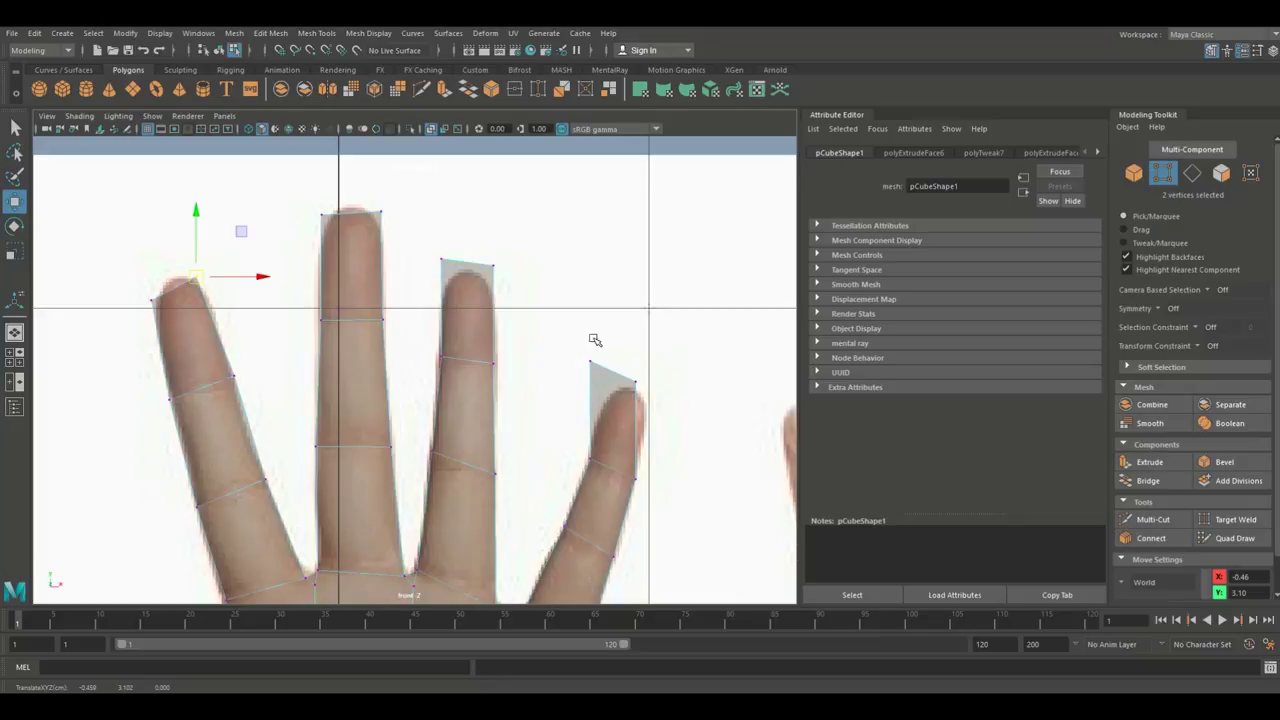
Step: Move the top vertices of the ring and little fingertip segments onto their fingertip outlines in the reference
drag(429, 247, 525, 248)
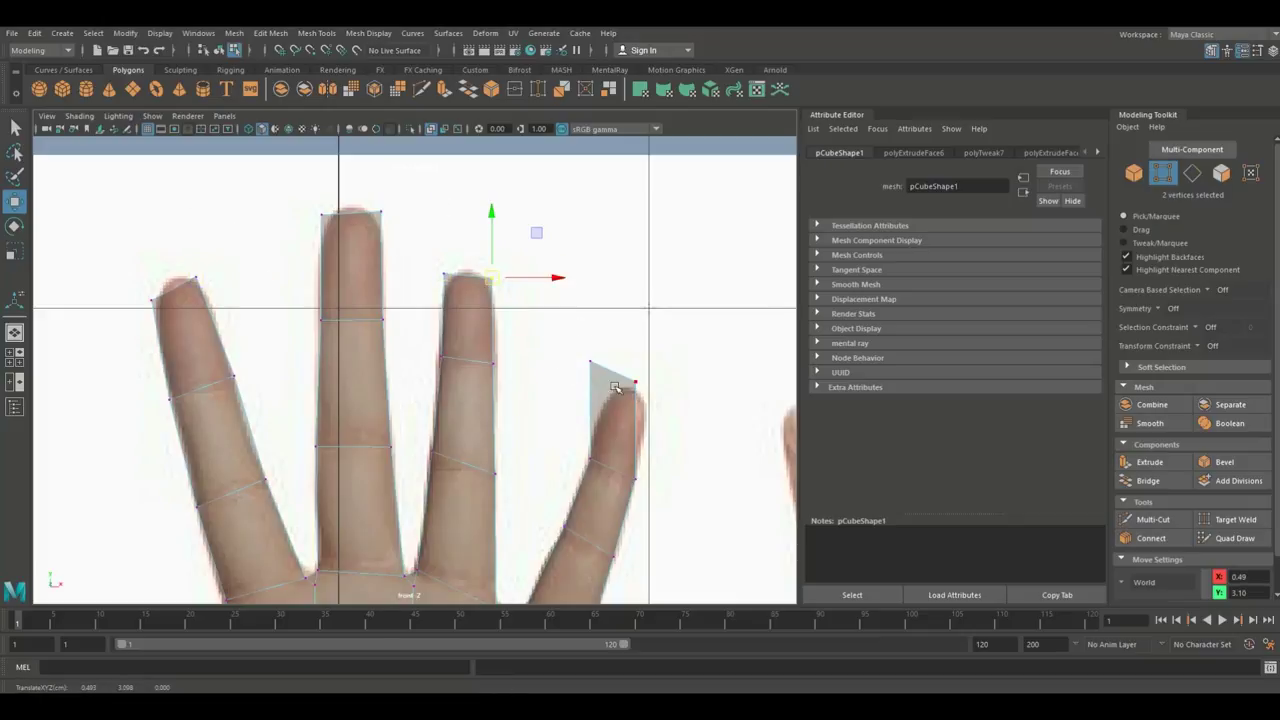
alt+middle_drag(625, 402, 480, 300)
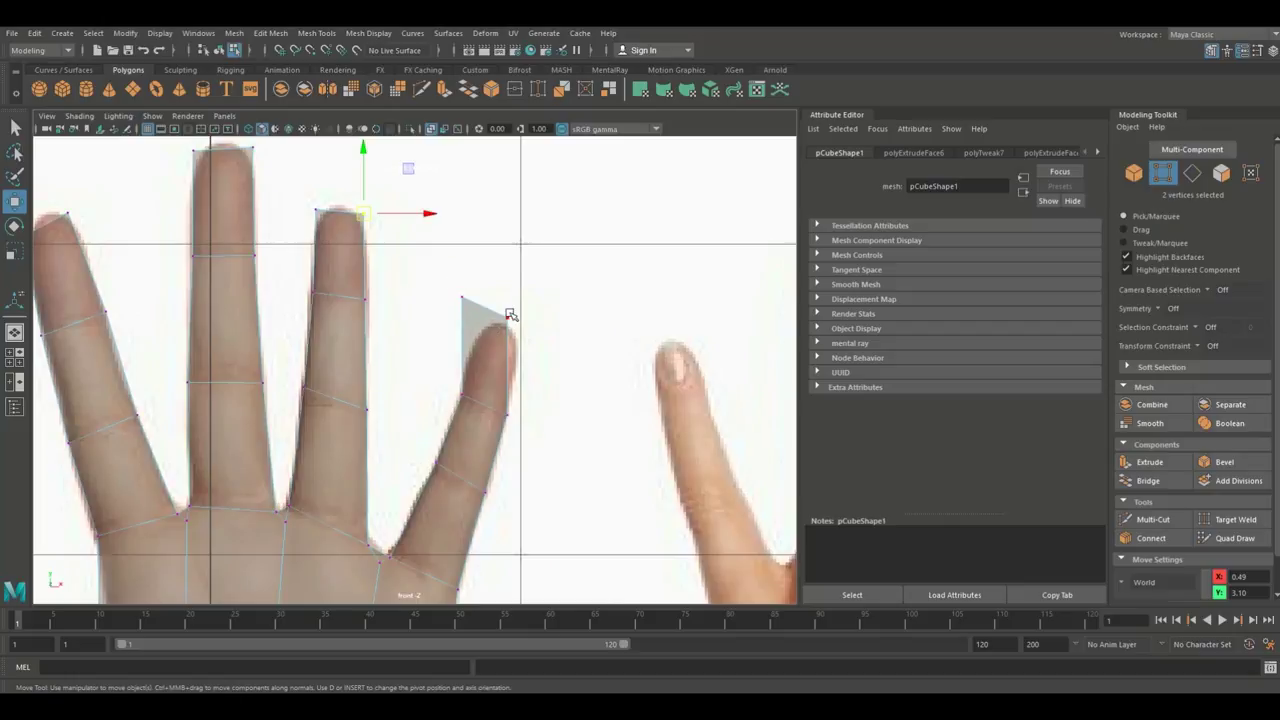
drag(522, 337, 524, 339)
drag(508, 319, 525, 340)
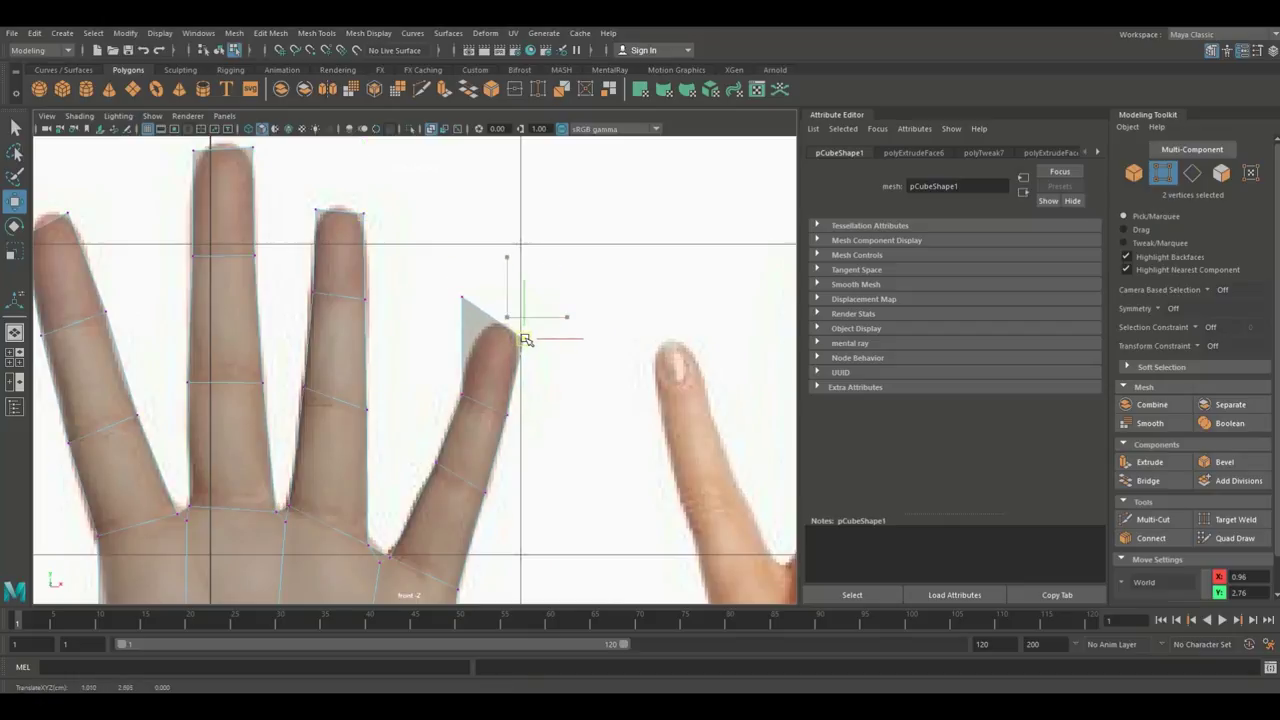
drag(451, 286, 484, 319)
Step: Extrude the palm's side face on the thumb side and pull it outward to start the thumb
scroll(473, 383, down, 10)
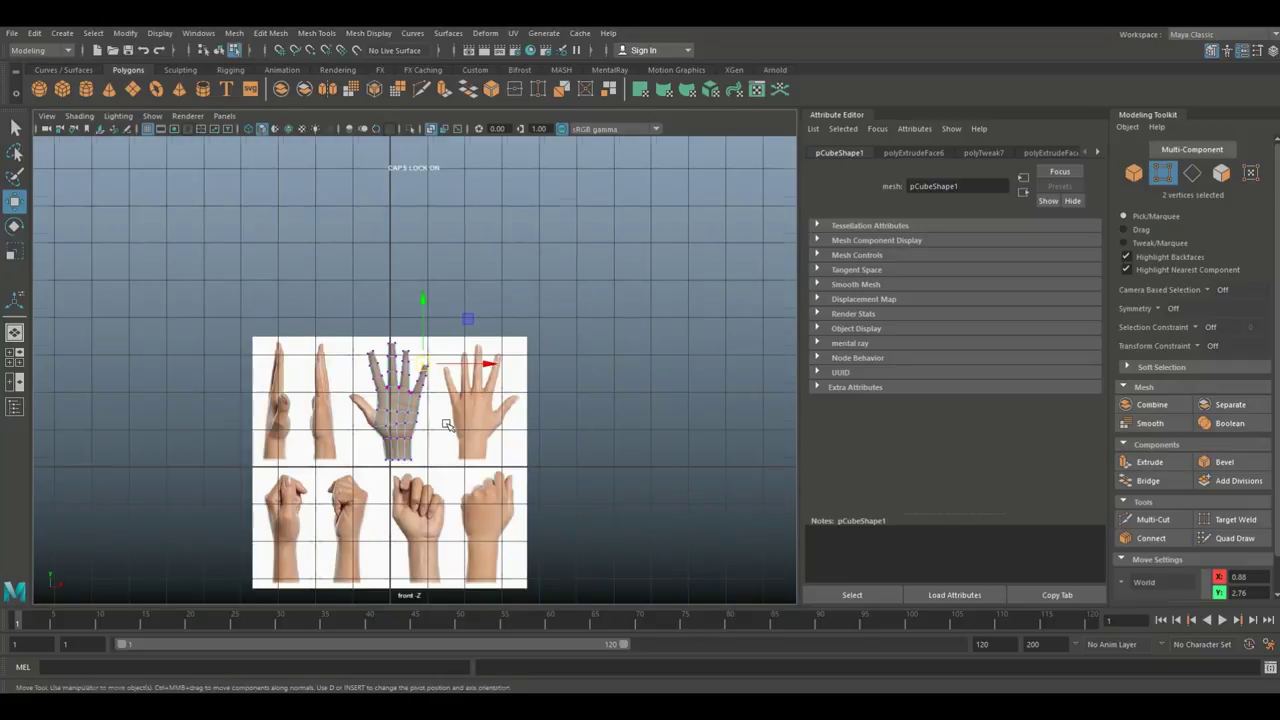
scroll(447, 425, up, 5)
alt+middle_drag(442, 352, 485, 418)
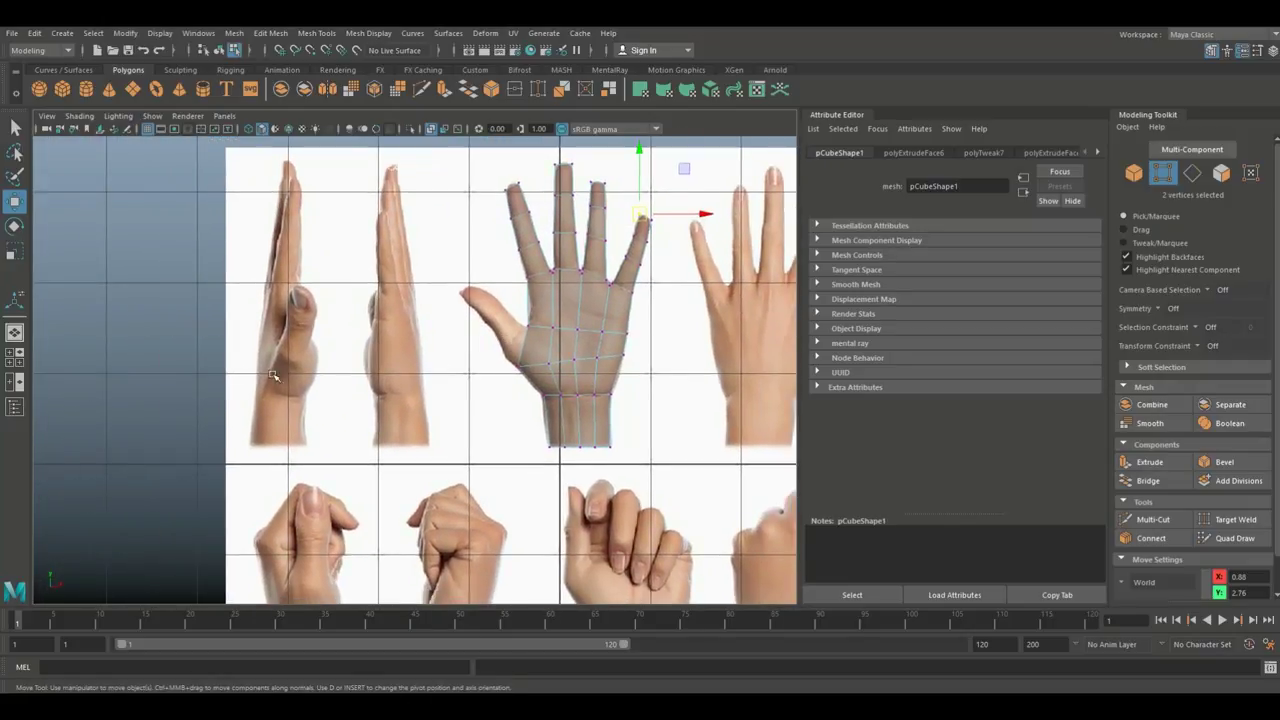
click(17, 361)
key(space)
alt+drag(540, 253, 533, 289)
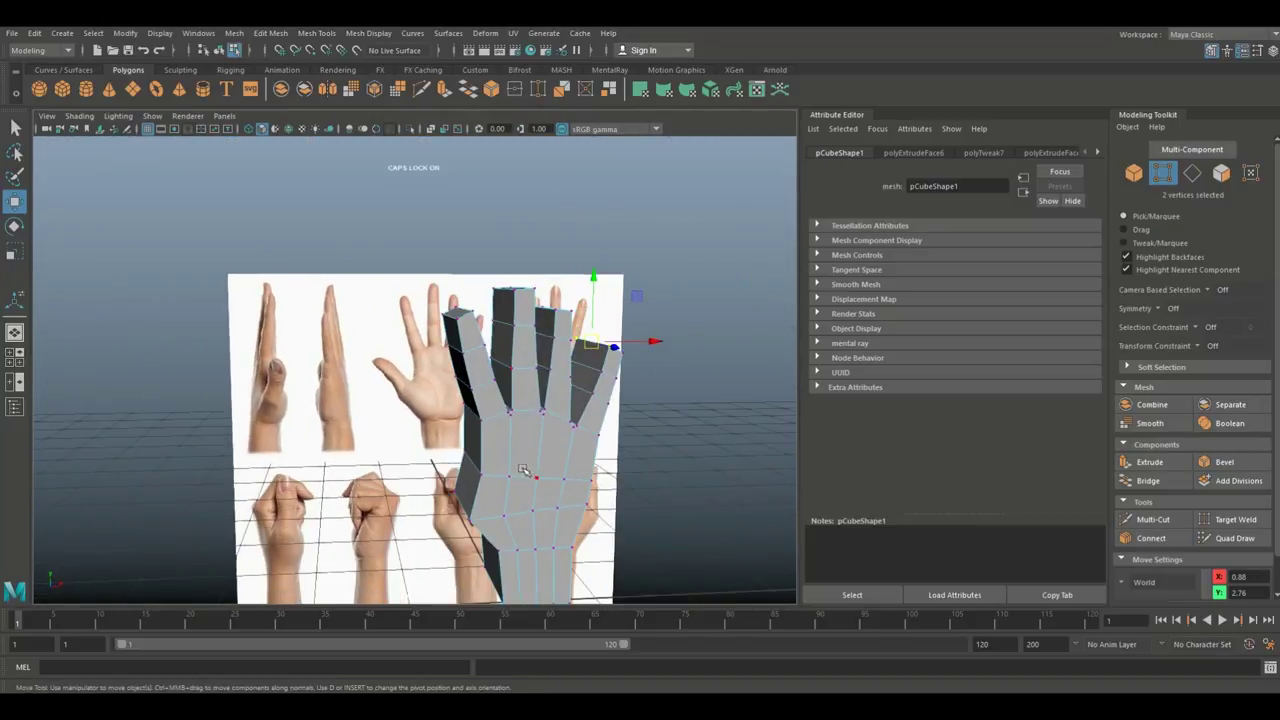
right_drag(463, 488, 463, 354)
click(468, 486)
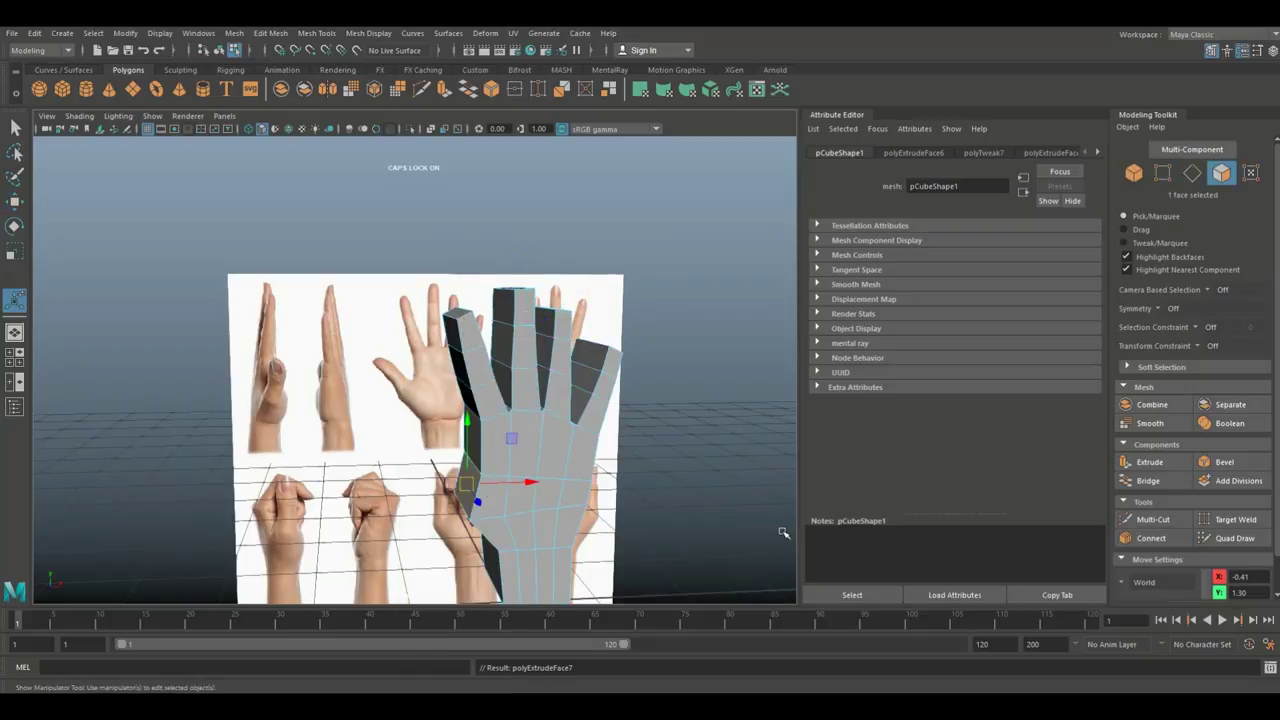
key(ctrl+e)
key(w)
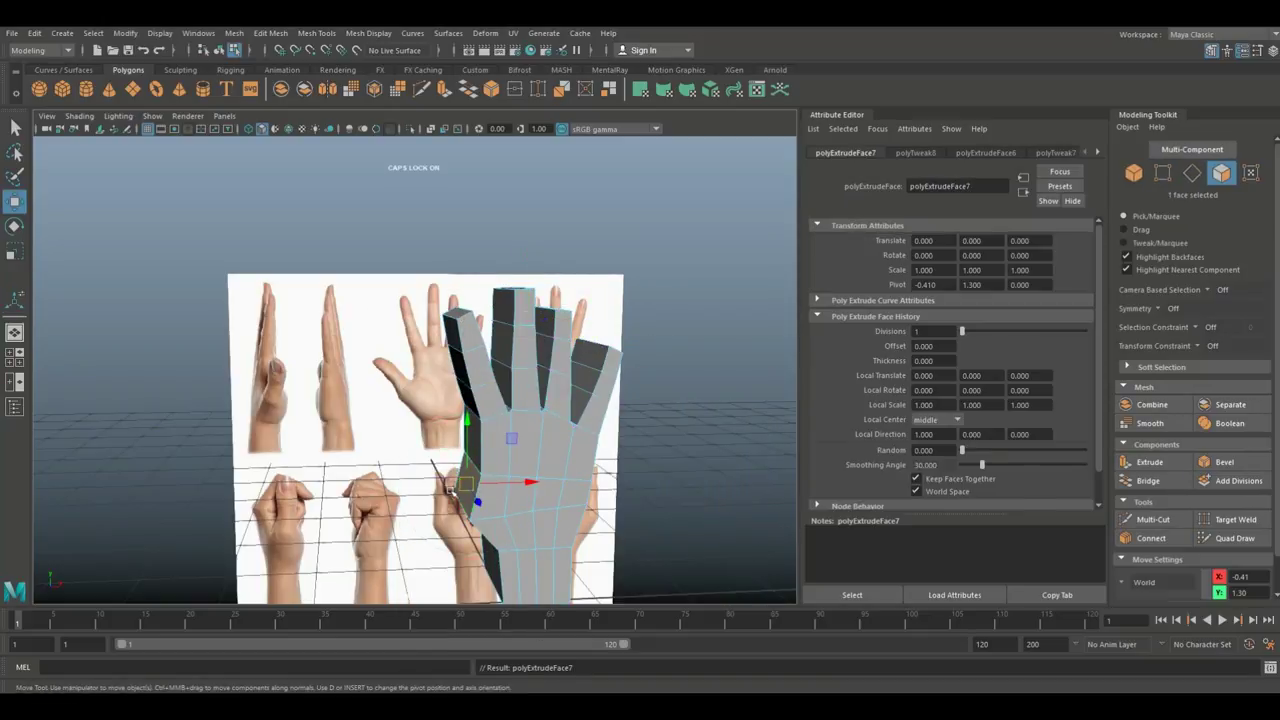
drag(531, 486, 492, 488)
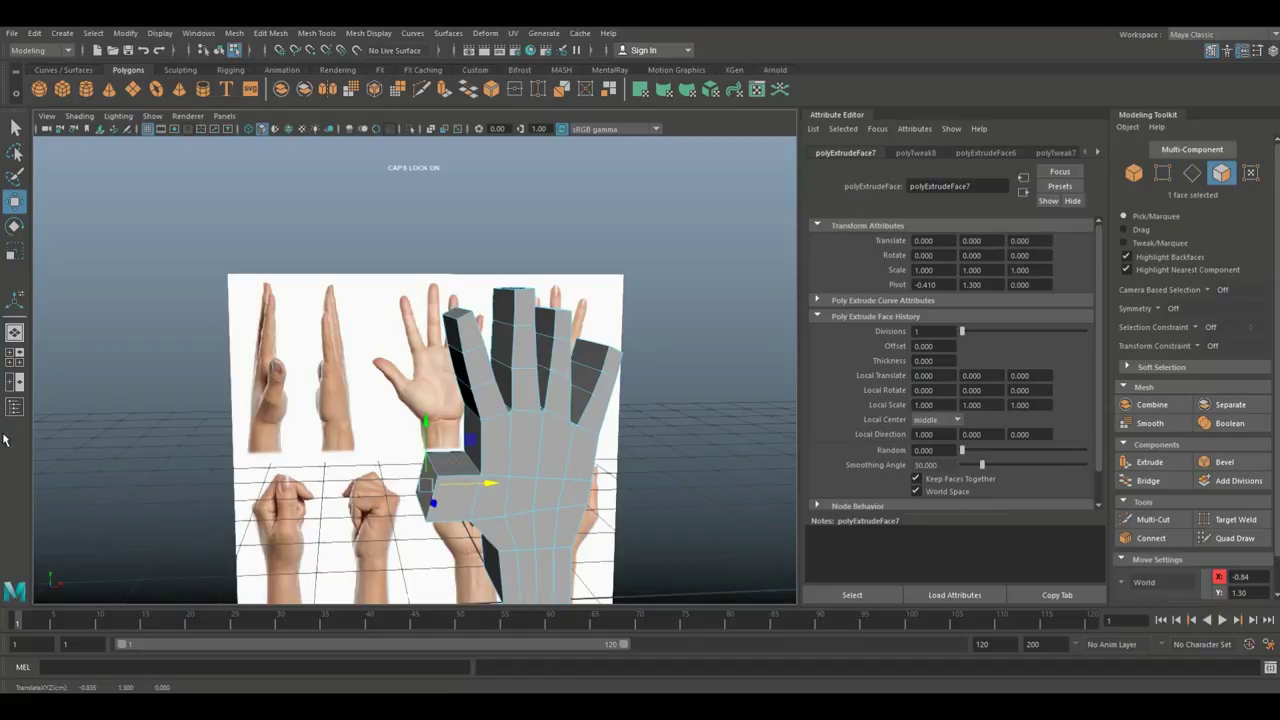
Step: Raise the extruded thumb face and shift it so the segment follows the thumb's slant in the front reference
click(15, 356)
key(space)
scroll(286, 457, up, 6)
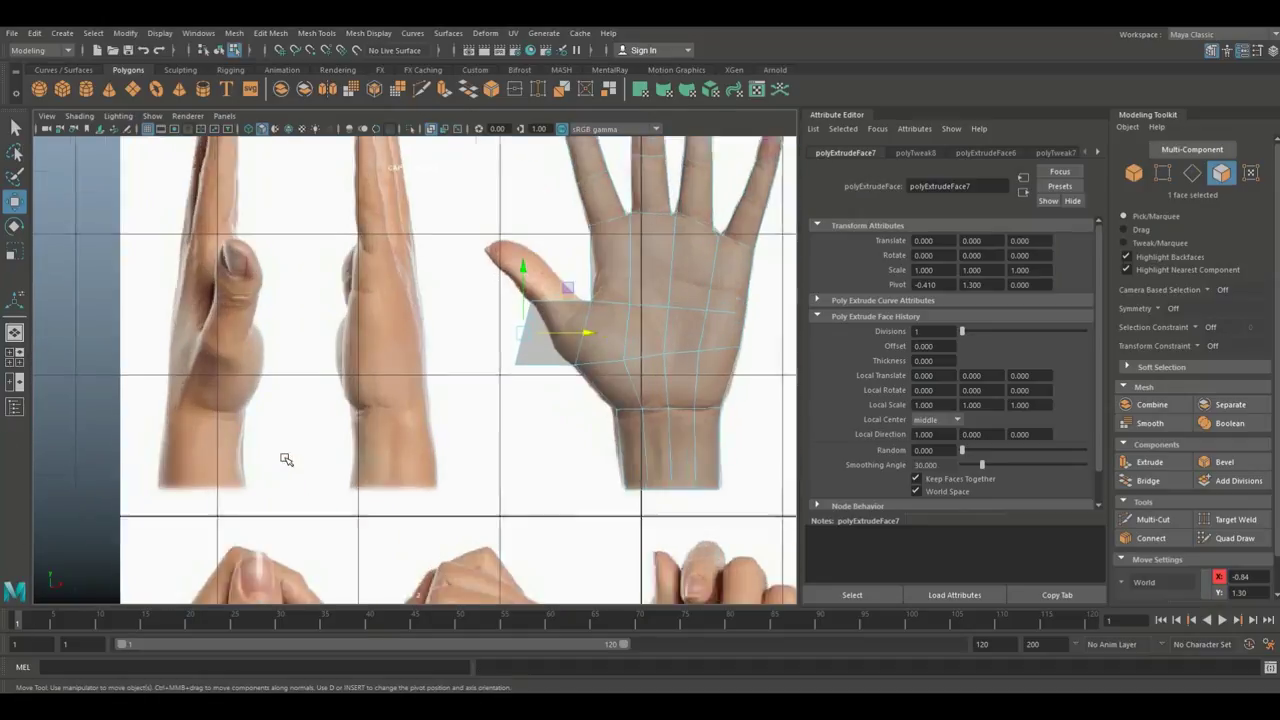
alt+middle_drag(104, 497, 116, 505)
scroll(260, 445, up, 1)
drag(340, 381, 380, 321)
Step: Move the end vertices of the thumb base segment onto the upper and lower edges of the thumb outline
right_drag(370, 383, 305, 328)
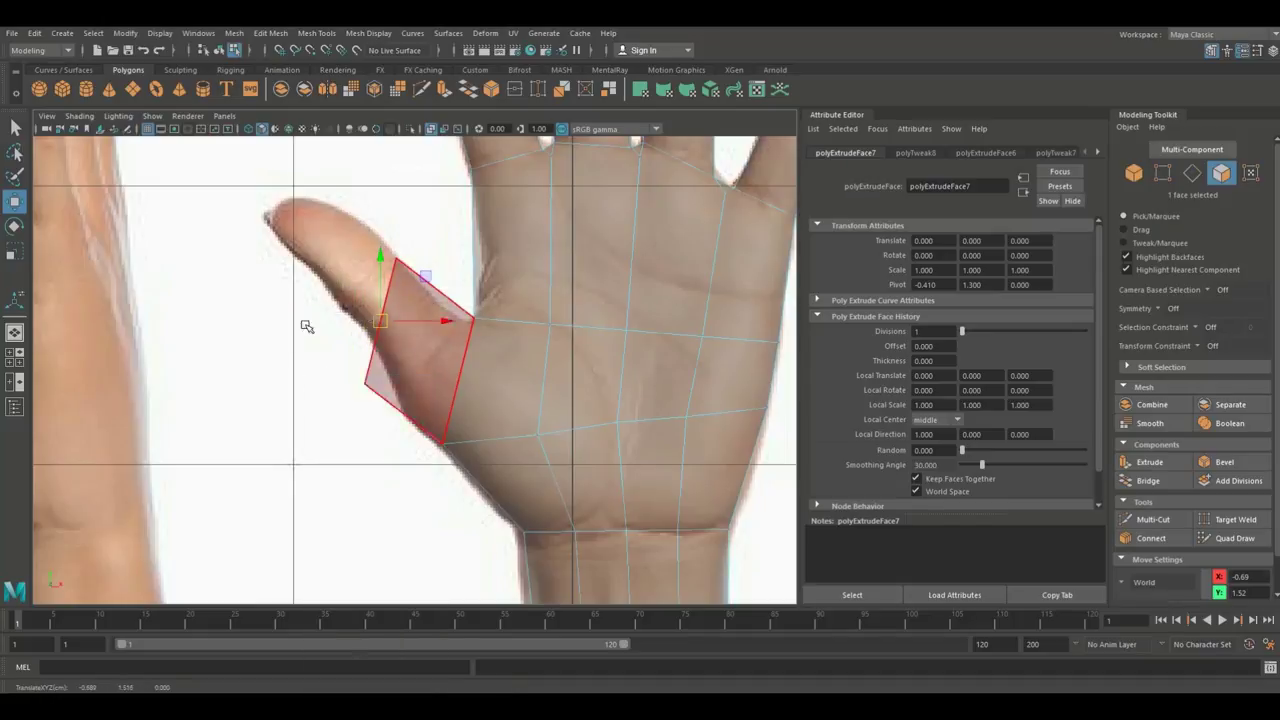
drag(349, 363, 403, 417)
click(392, 250)
drag(396, 258, 441, 306)
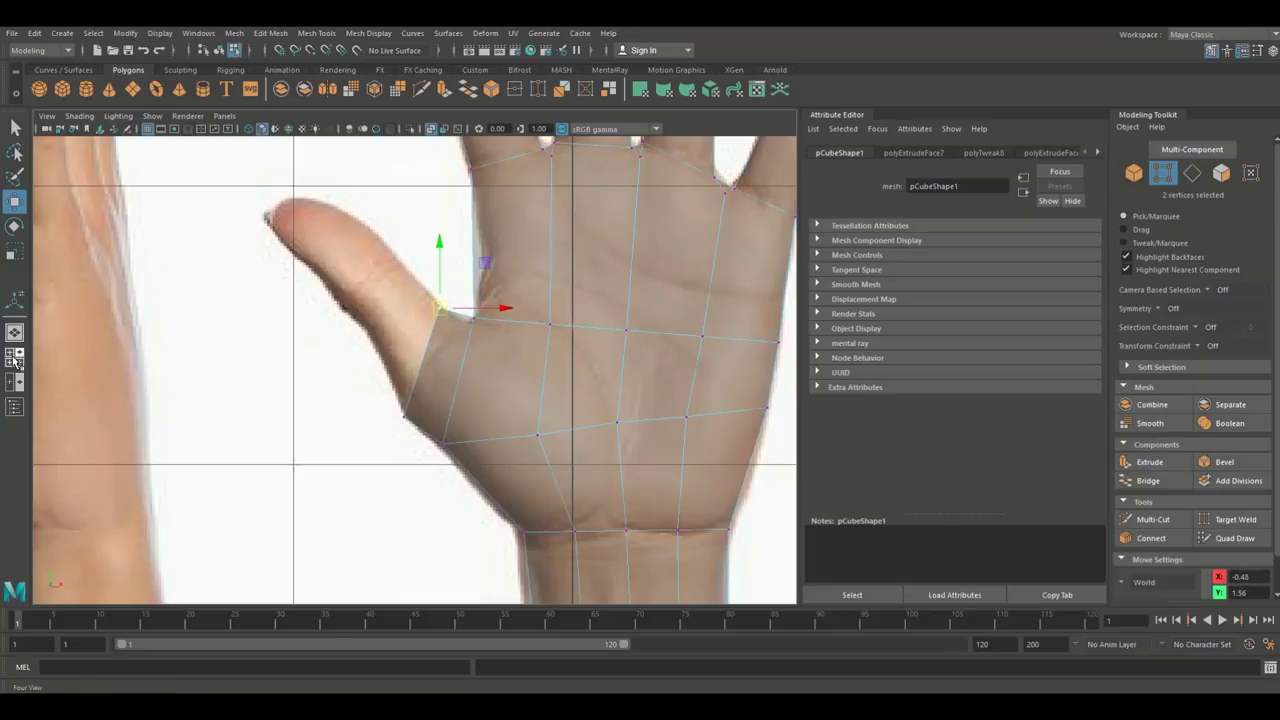
Step: Extrude the end face of the thumb base and move it outward along the thumb in the reference
key(ctrl+e)
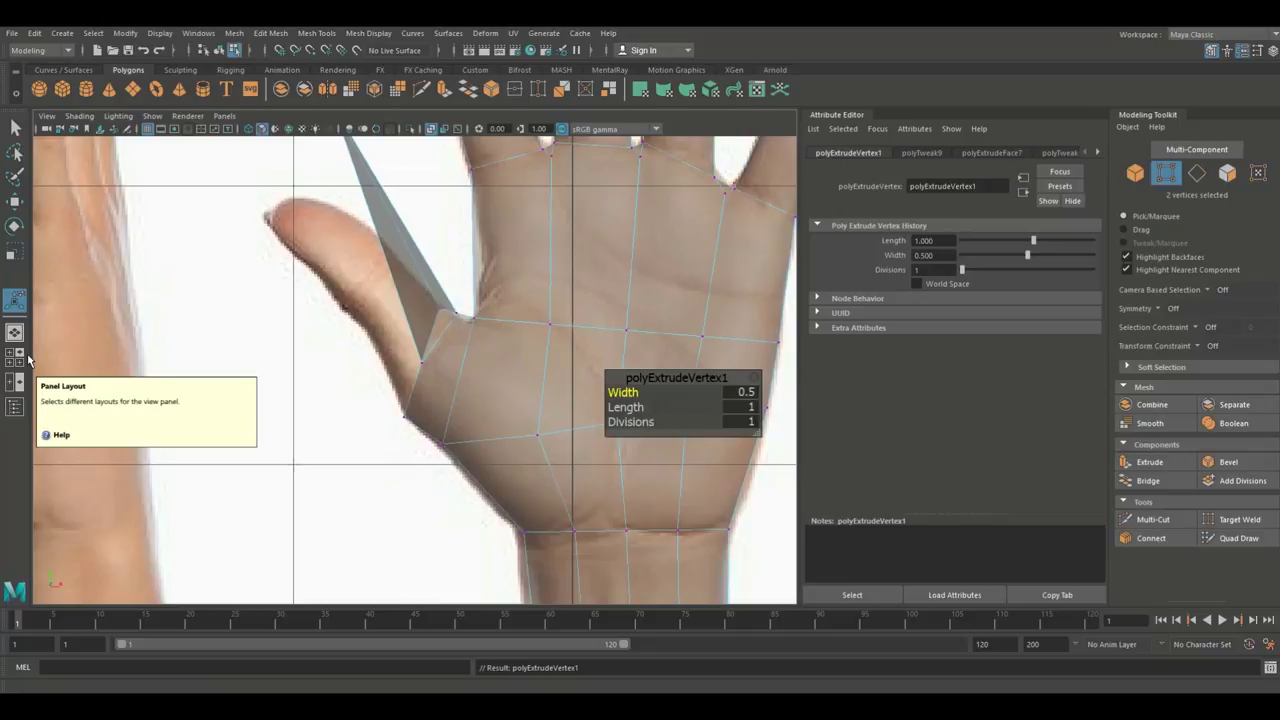
key(ctrl+z)
click(16, 354)
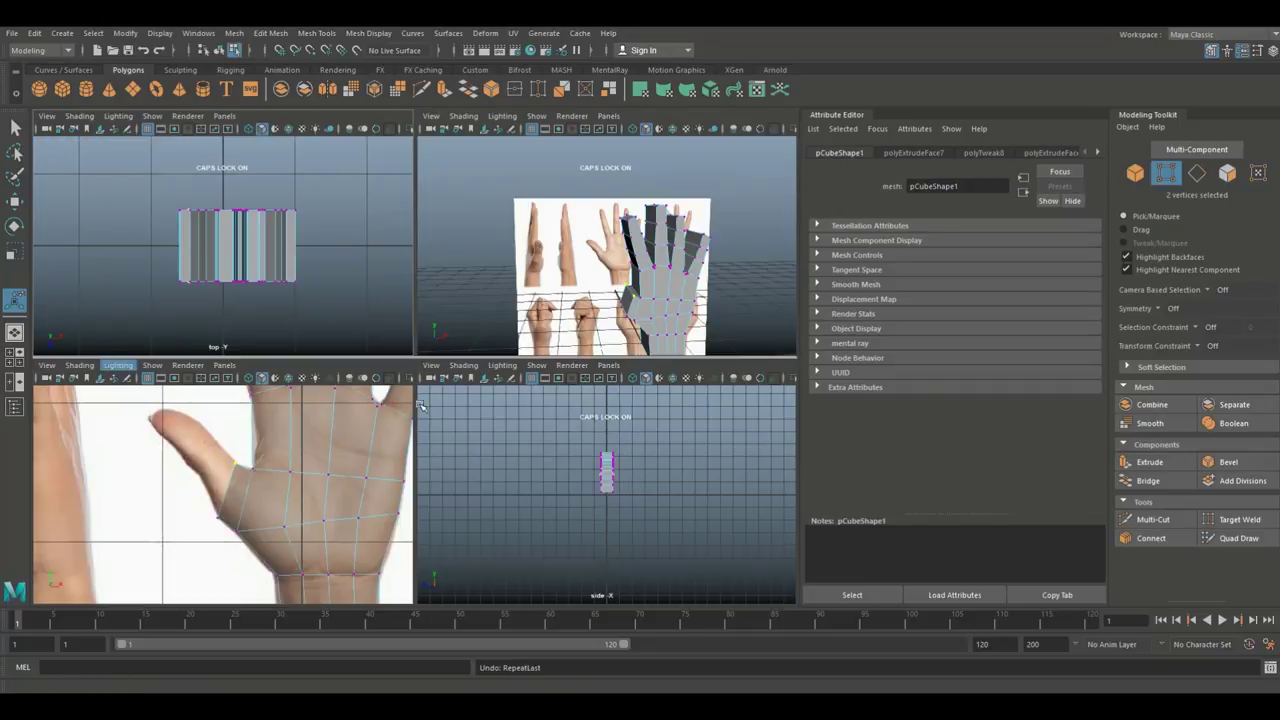
right_drag(629, 314, 624, 302)
click(628, 303)
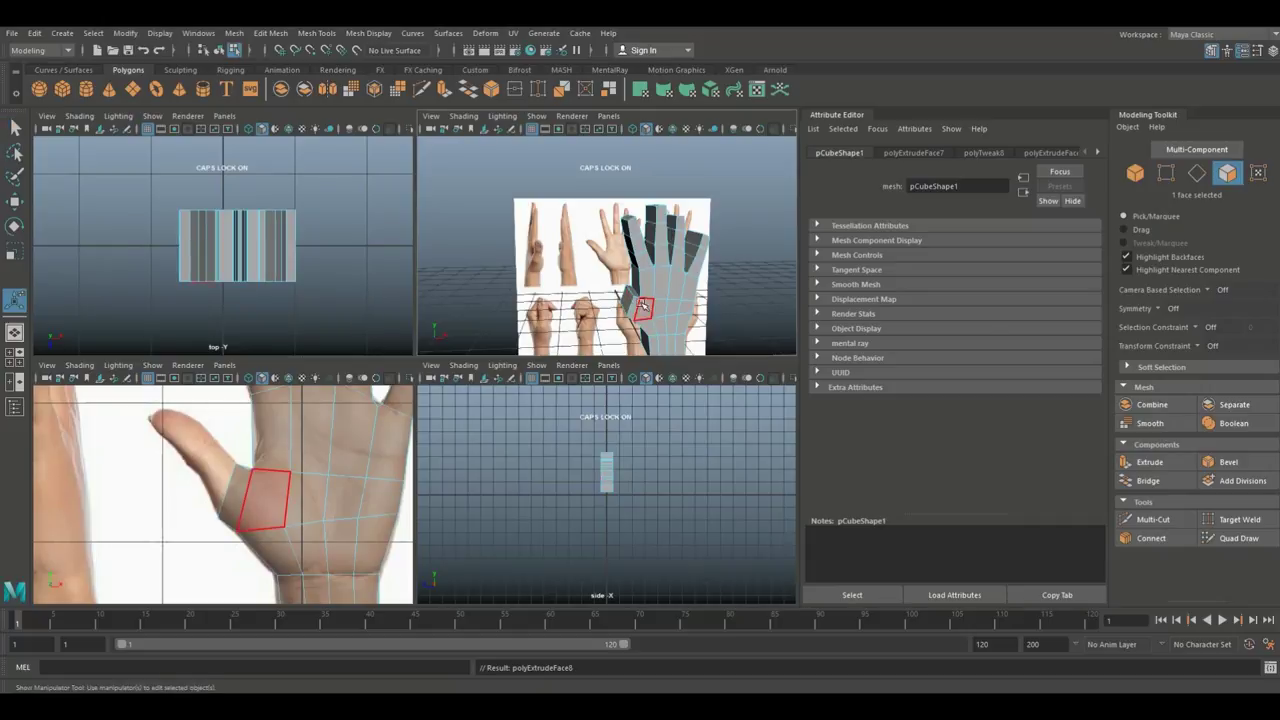
key(ctrl+e)
key(w)
drag(229, 493, 208, 467)
key(f)
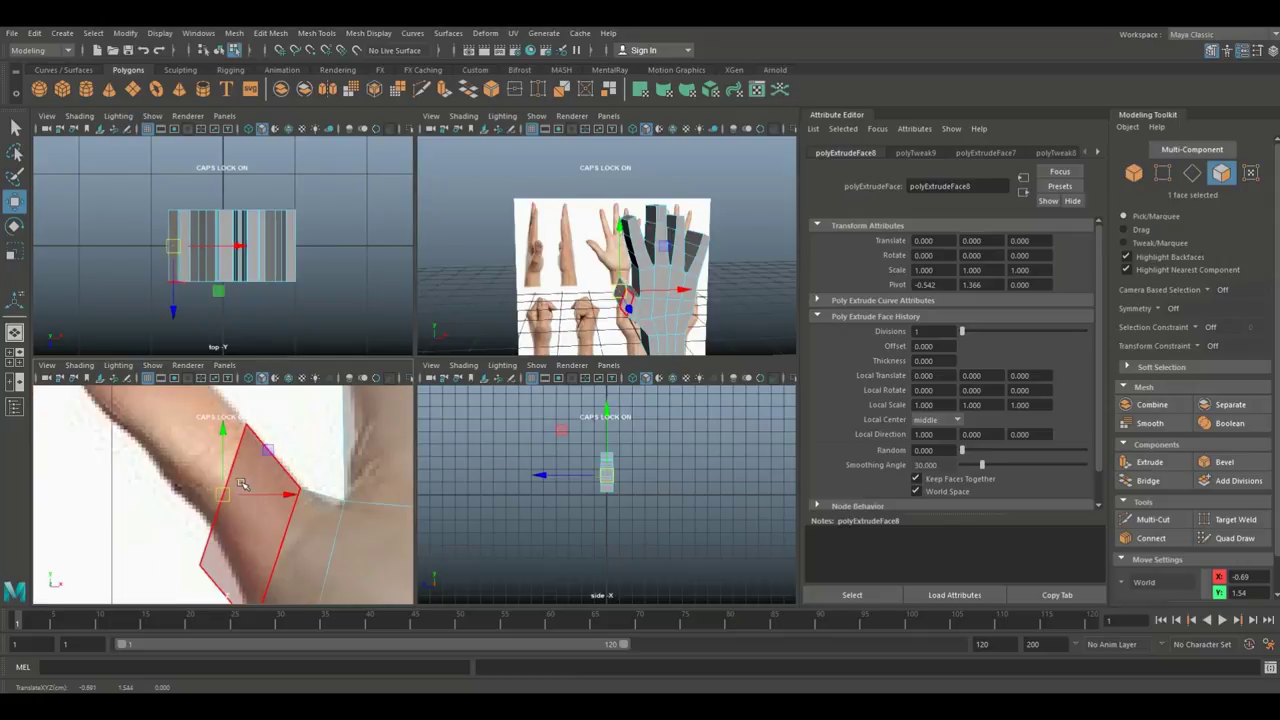
Step: Undo the last extrusion of the thumb base's end face
right_drag(206, 316, 176, 453)
right_drag(239, 530, 186, 336)
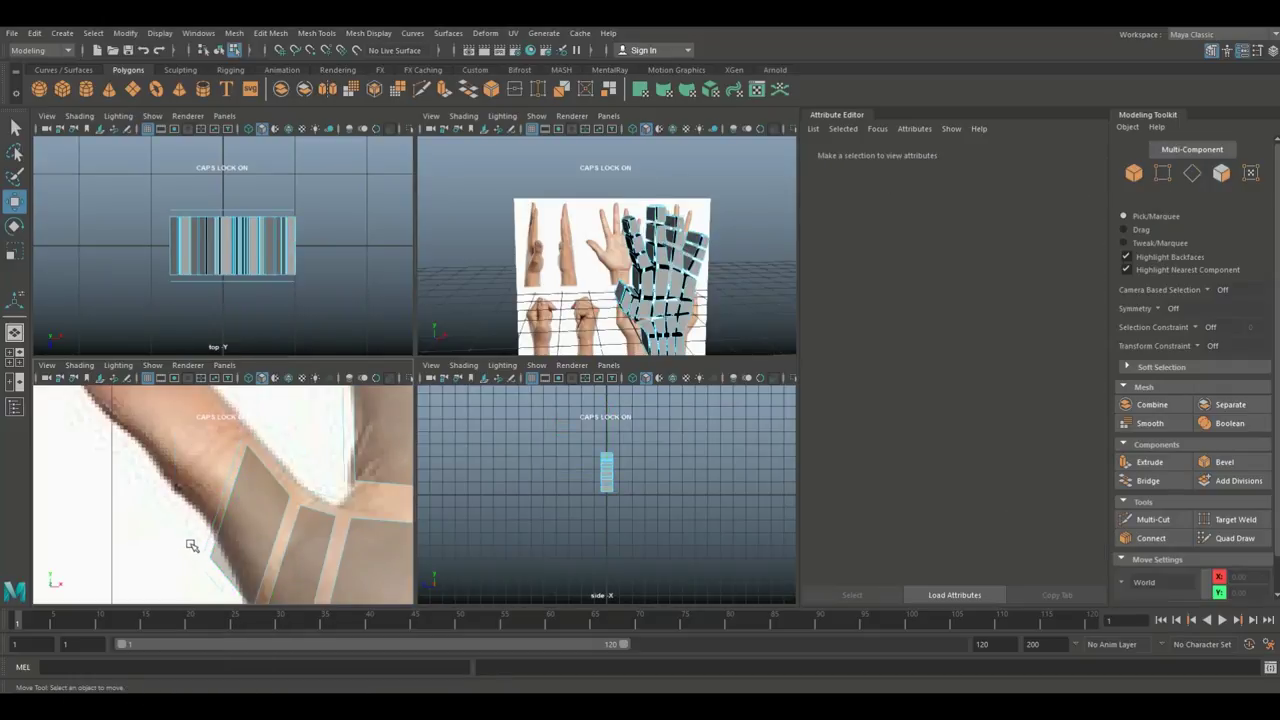
key(ctrl+z)
key(ctrl+z)
key(ctrl+z)
key(space)
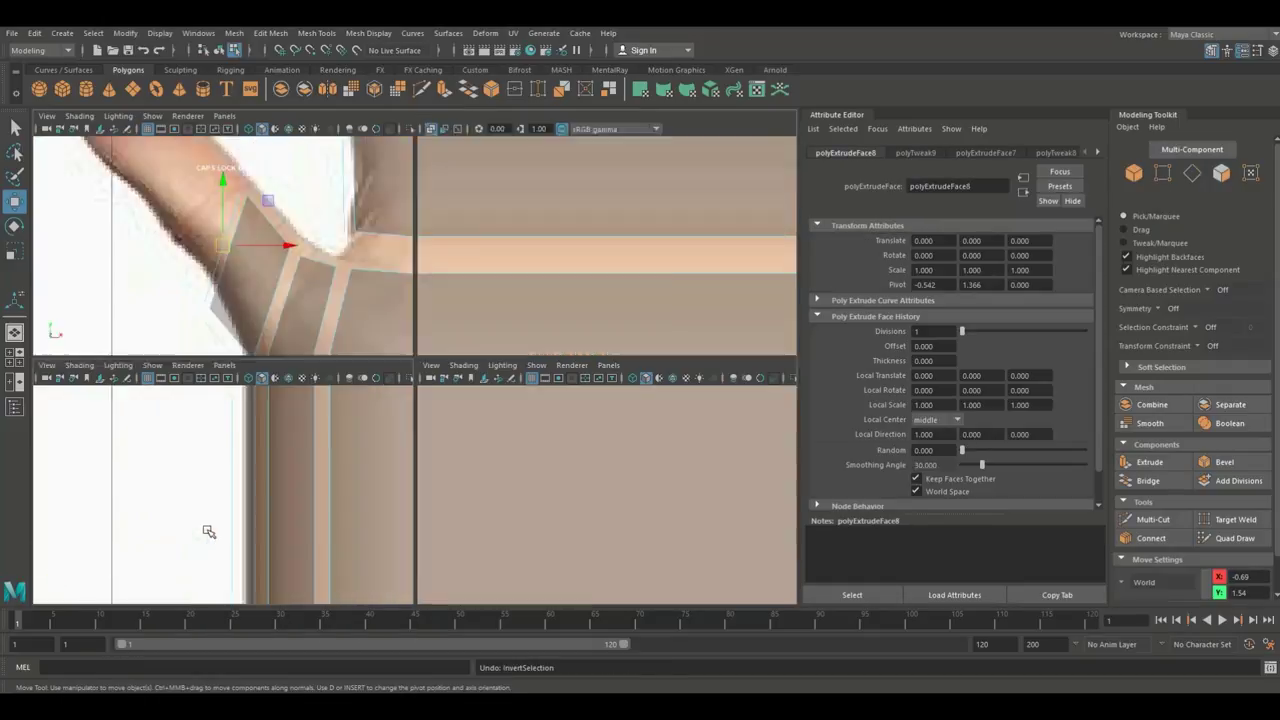
scroll(405, 413, down, 10)
scroll(405, 413, down, 2)
scroll(405, 414, up, 6)
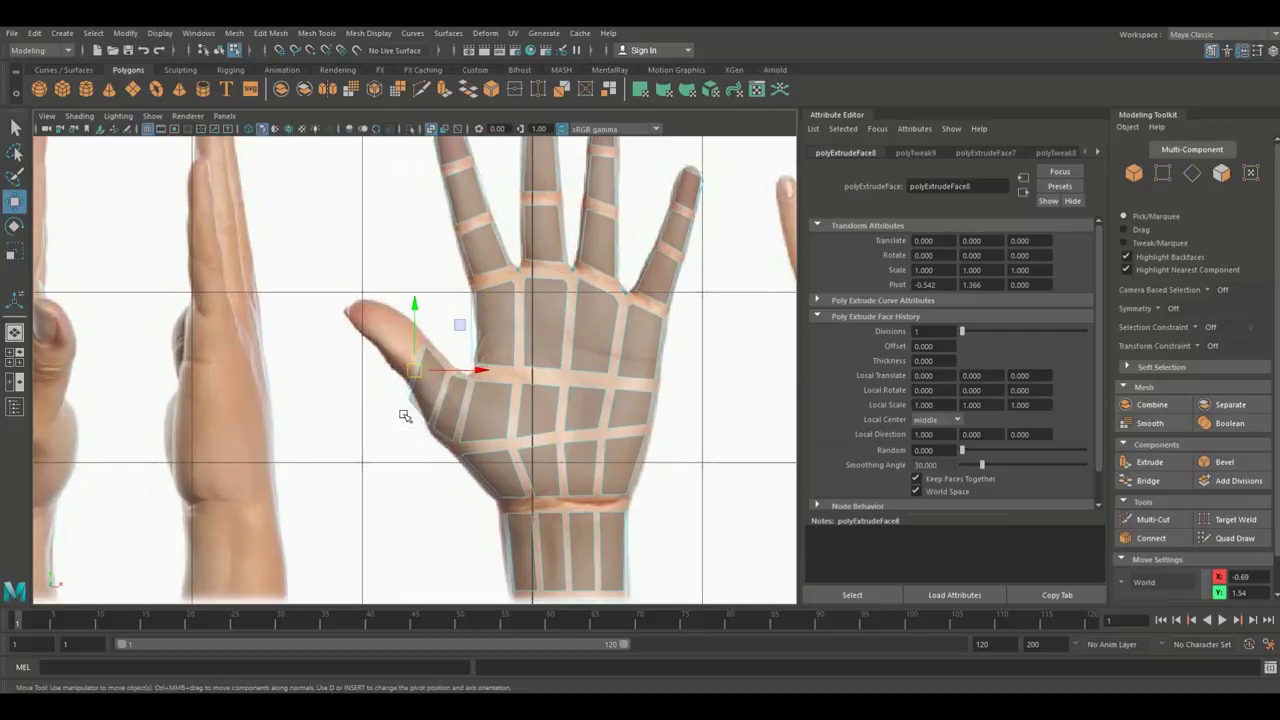
key(ctrl+z)
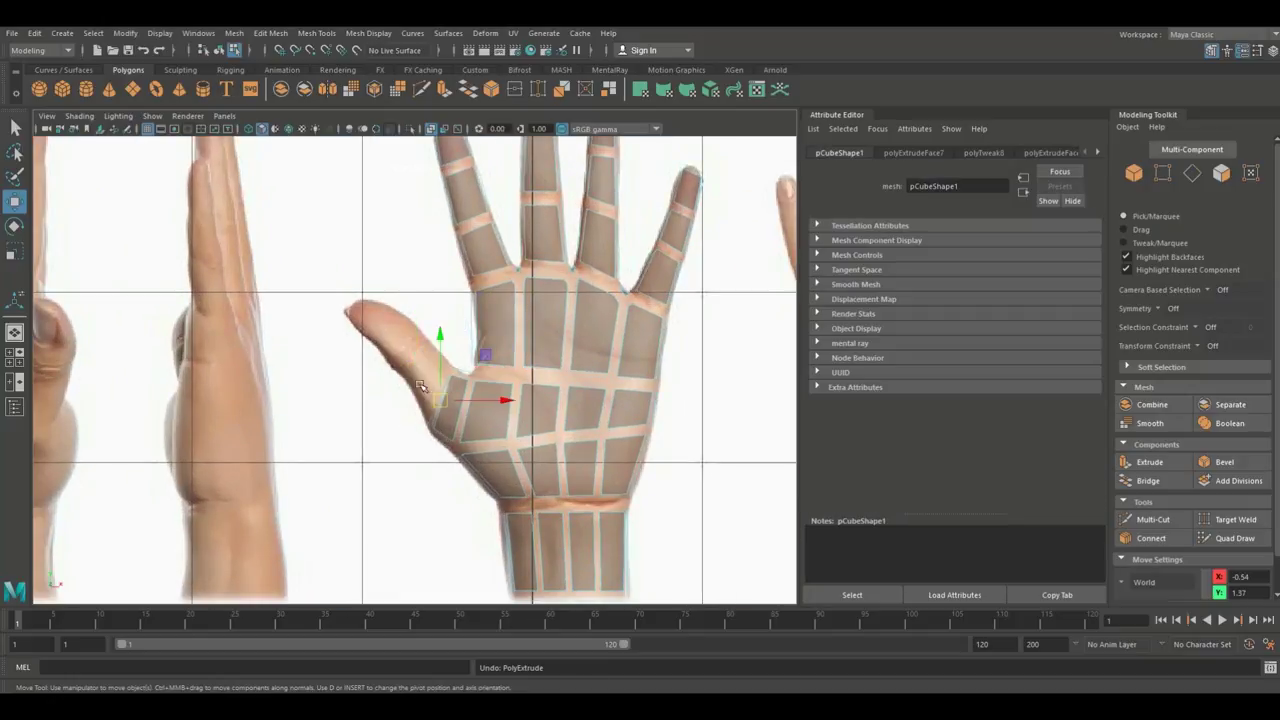
Step: Select the end face of the thumb base, extrude it and move it outward along the thumb in the front reference
right_drag(522, 342, 615, 305)
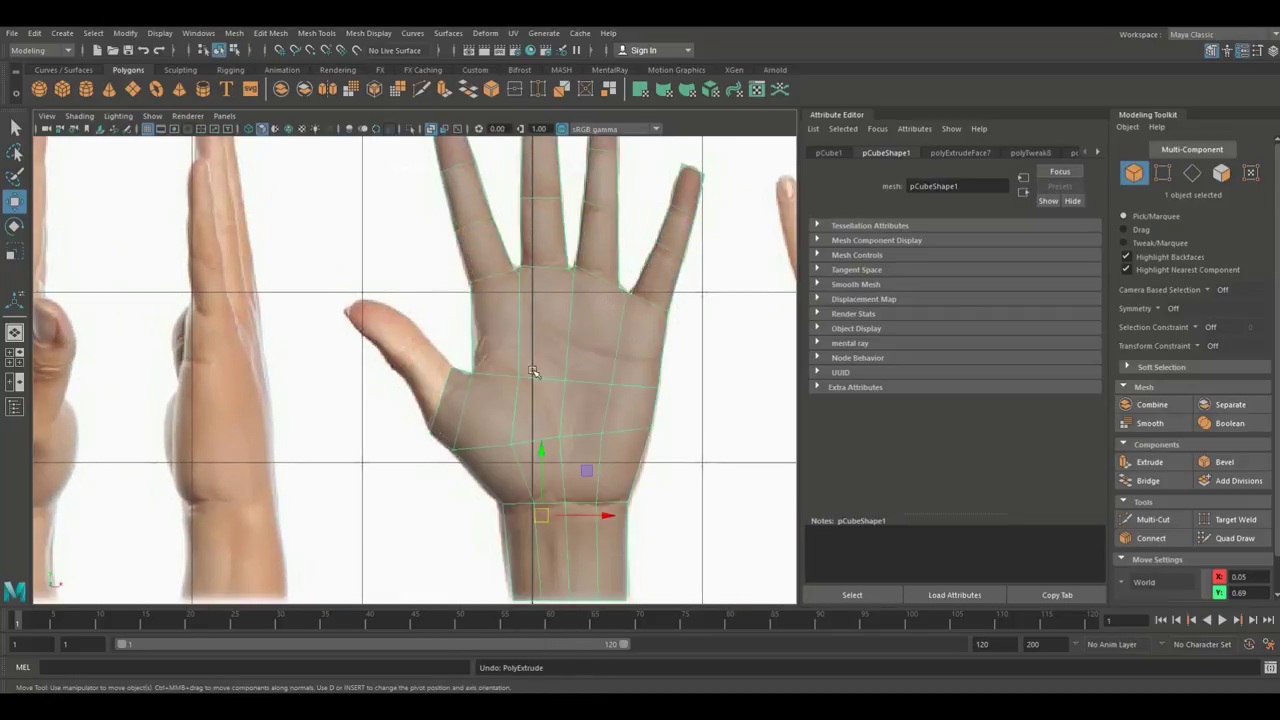
scroll(366, 443, up, 3)
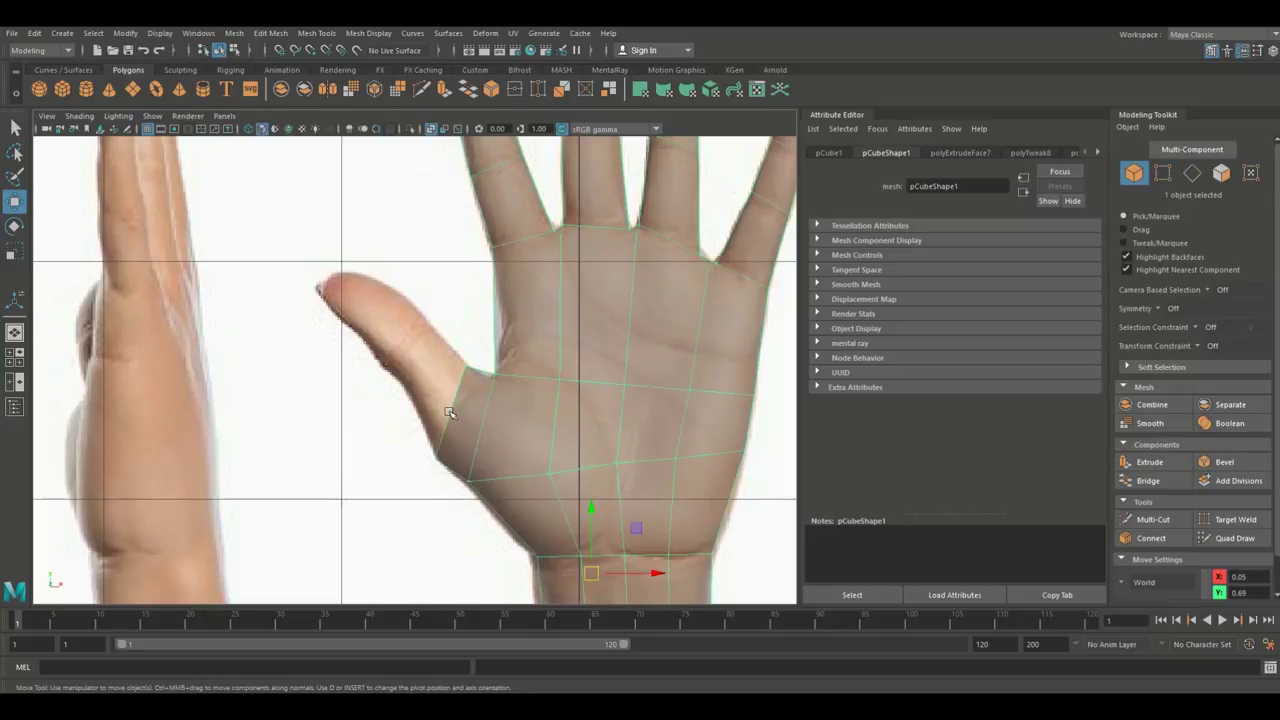
click(10, 356)
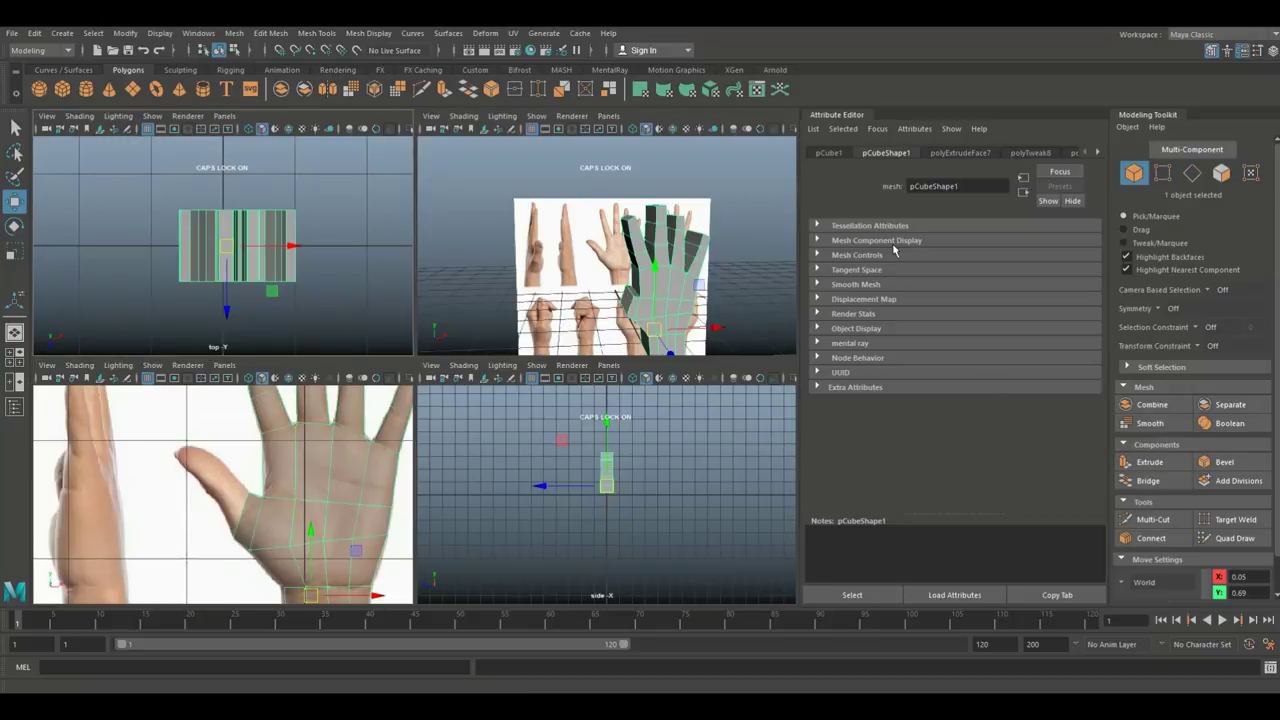
scroll(648, 292, up, 3)
mouse_move(655, 348)
right_down()
mouse_move(641, 338)
mouse_move(650, 351)
right_up()
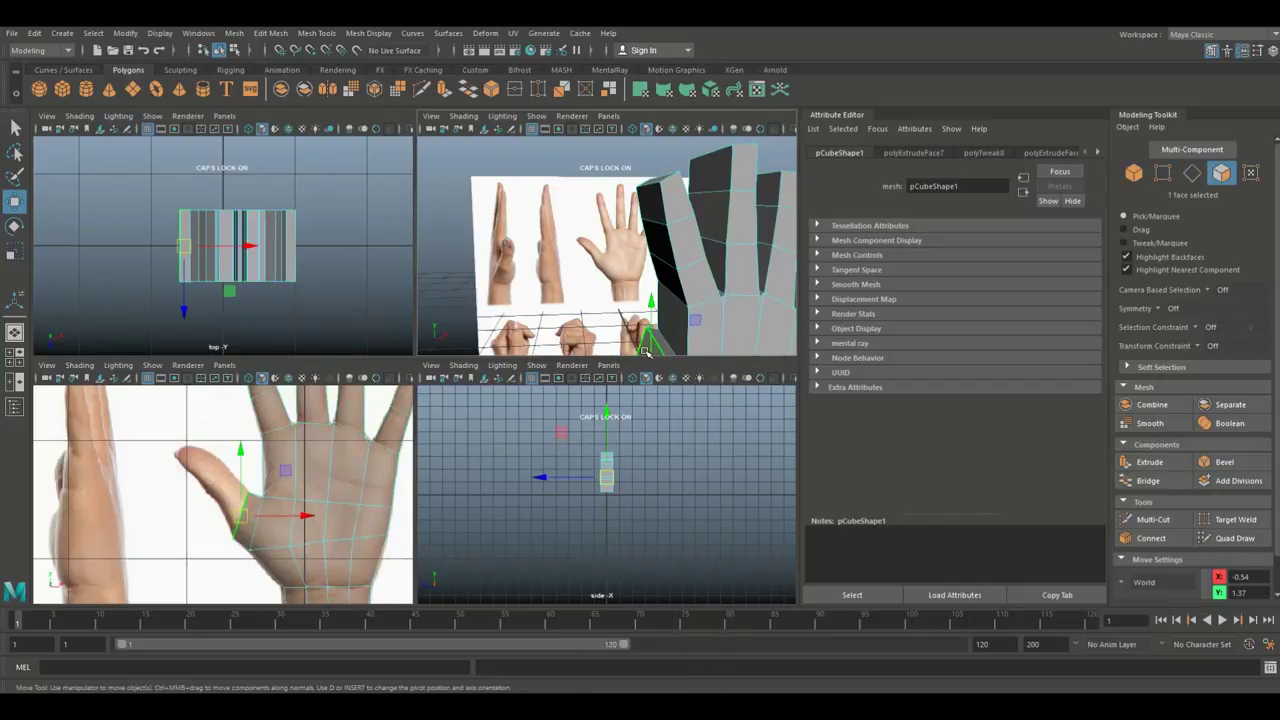
click(650, 320)
key(ctrl+e)
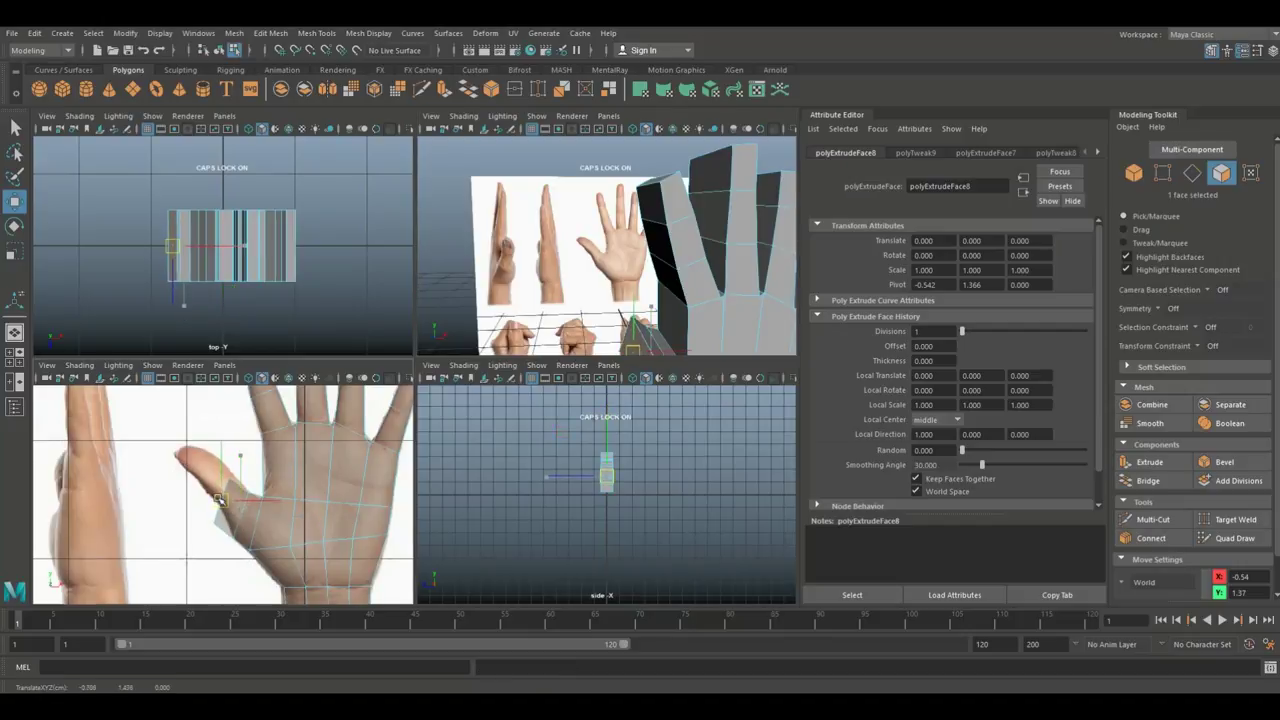
Step: Move the new thumb segment's end vertices onto the edges of the thumb outline in the front reference
key(space)
right_drag(434, 317, 368, 322)
drag(387, 398, 394, 373)
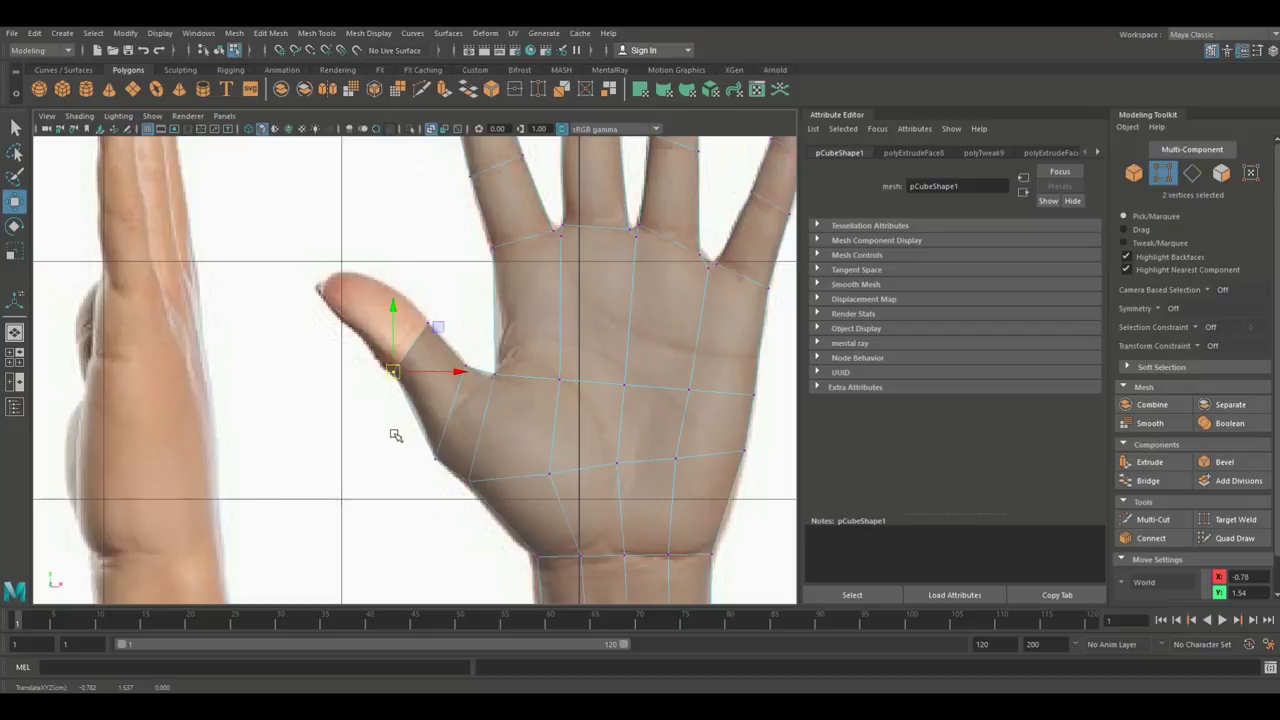
Step: Extrude the thumb's end face again and pull it outward to start the short joint segment
key(ctrl+e)
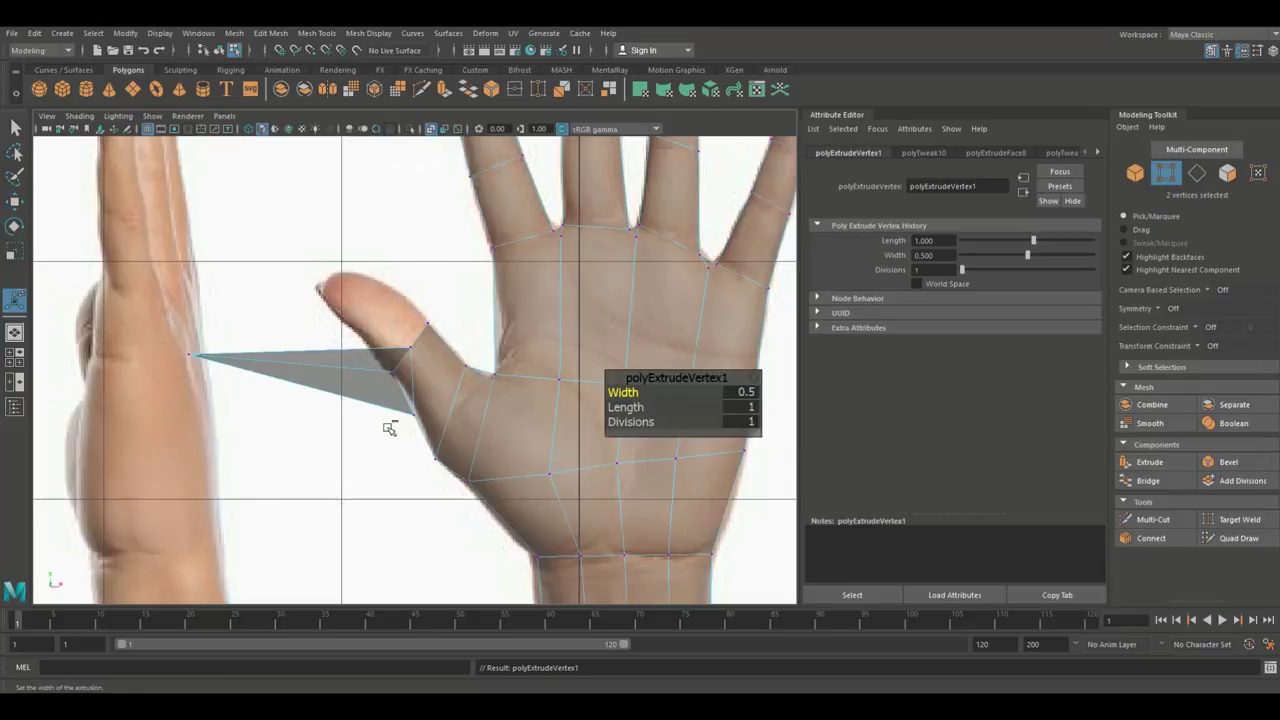
key(ctrl+z)
click(15, 367)
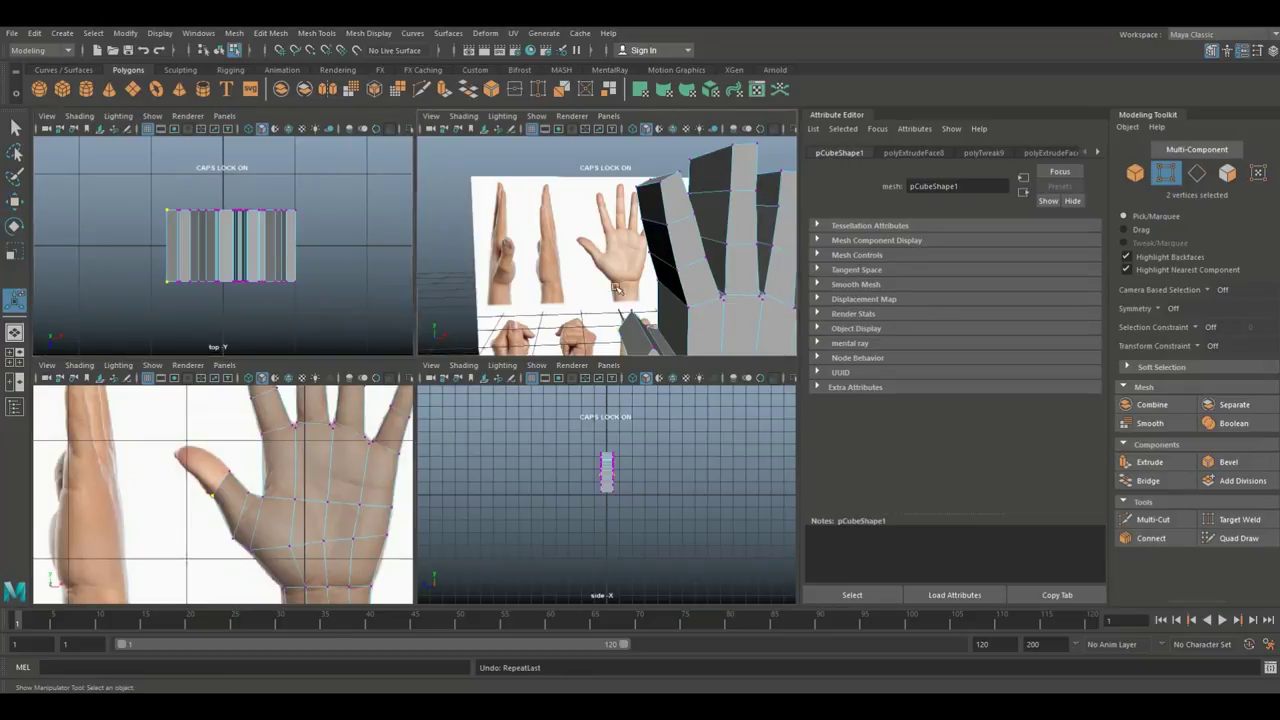
key(space)
alt+middle_drag(517, 437, 507, 330)
right_click(480, 422)
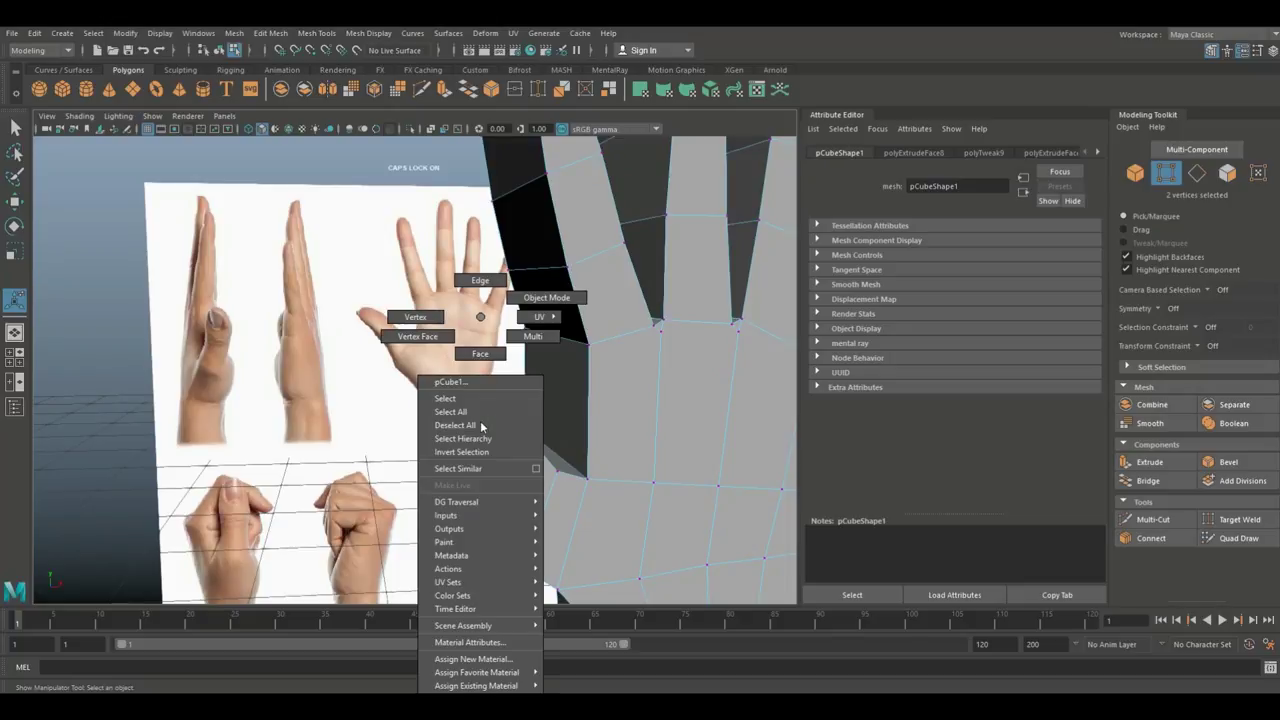
click(480, 353)
click(488, 432)
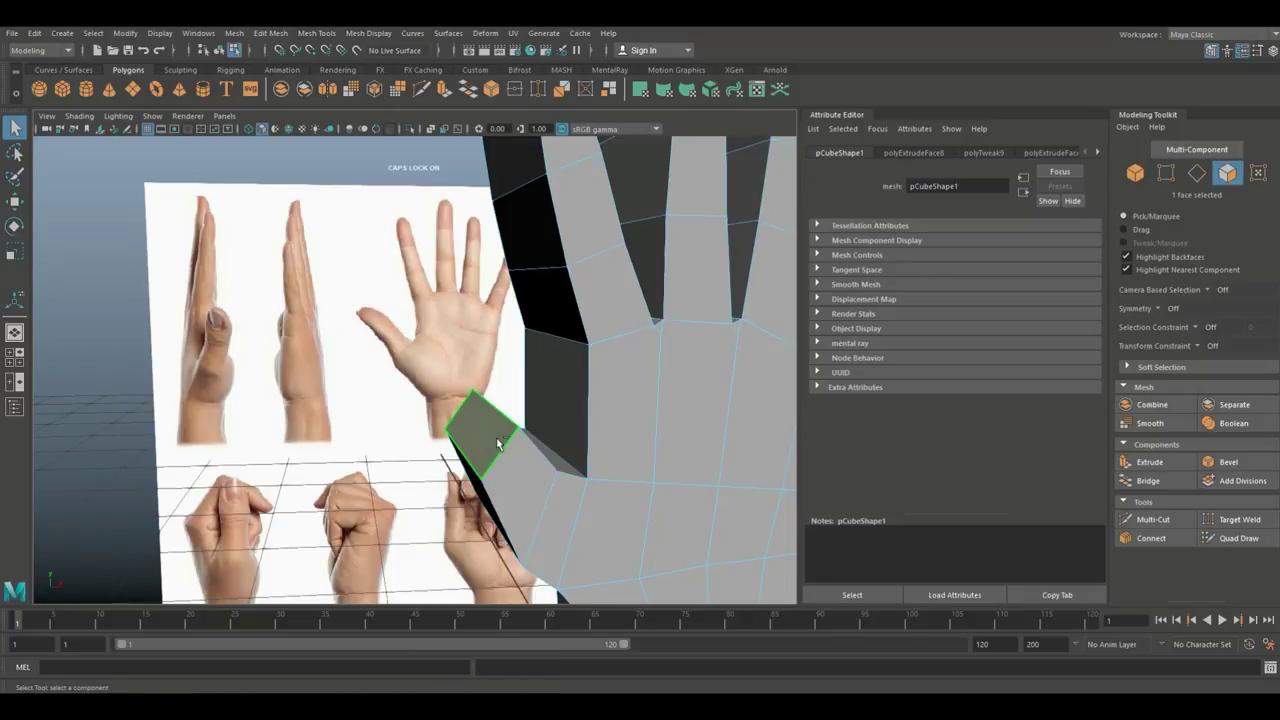
key(ctrl+e)
key(w)
drag(538, 430, 482, 430)
click(17, 363)
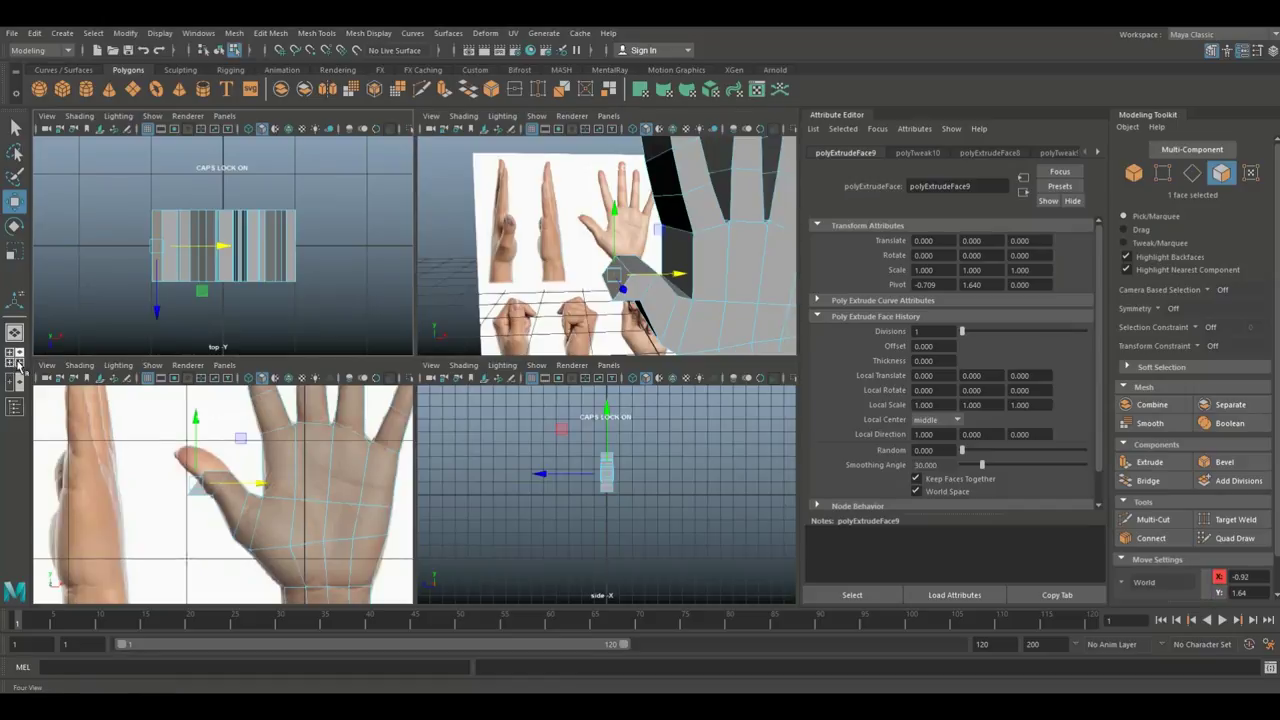
Step: Shift the extruded face up along the thumb and move its upper vertices onto the thumb outline
key(space)
drag(367, 348, 402, 318)
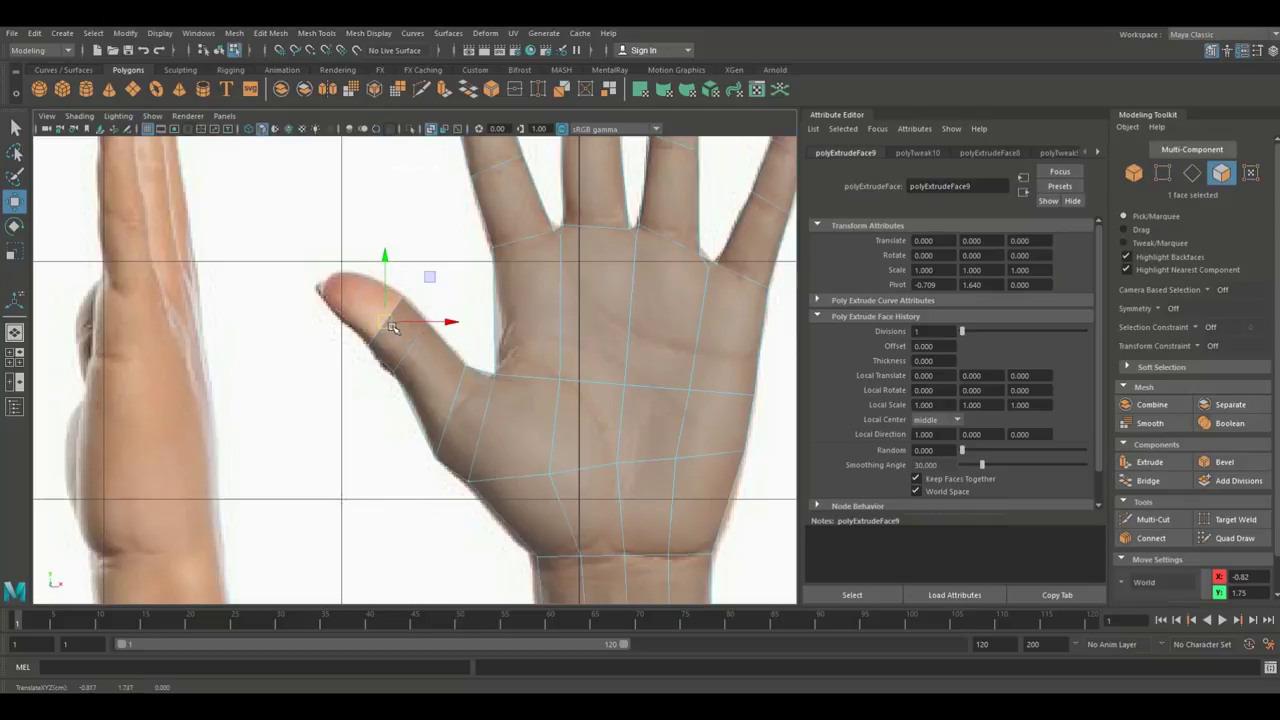
right_drag(400, 314, 343, 314)
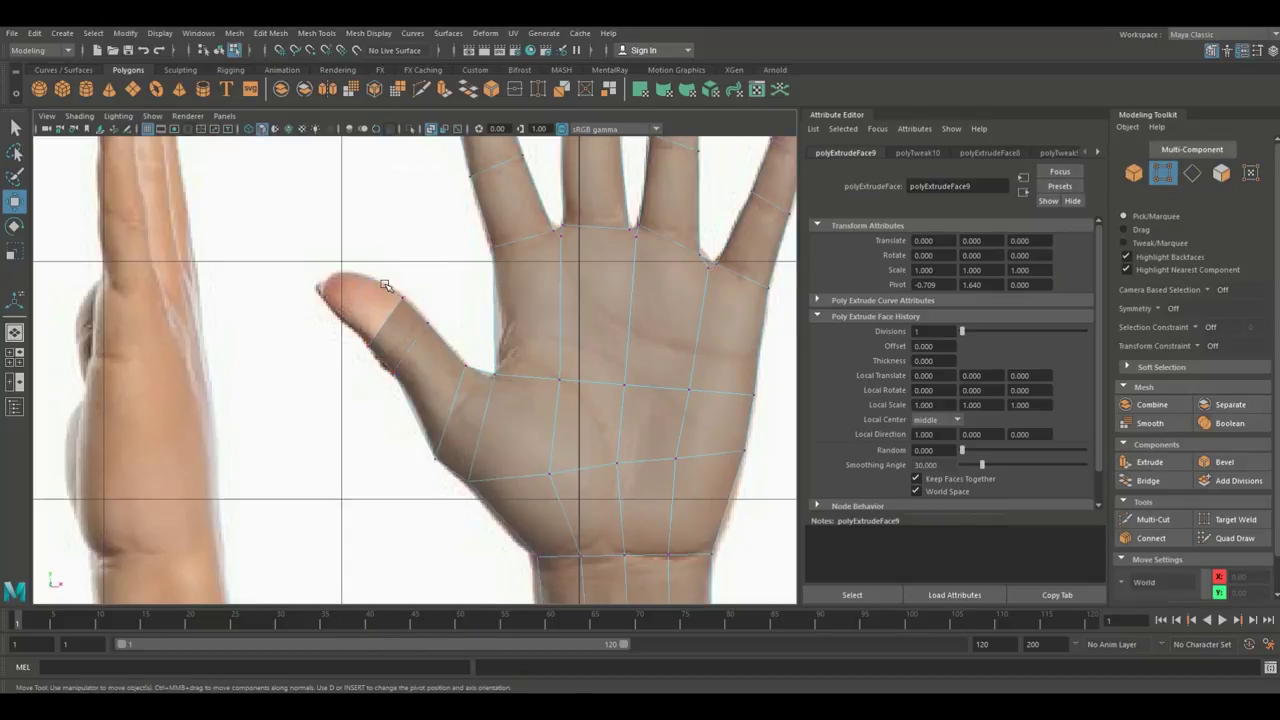
drag(387, 286, 425, 318)
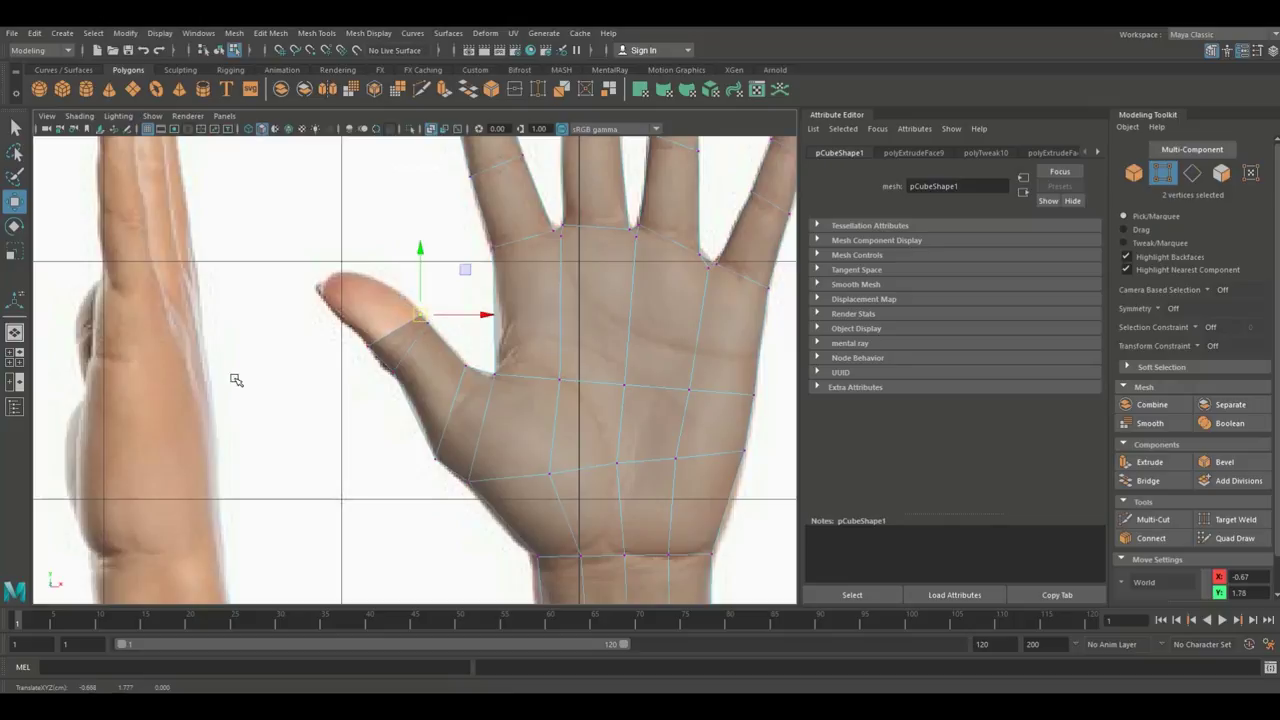
Step: Extrude the end face of the thumb's joint segment and raise it to start the tip segment
click(14, 354)
right_drag(616, 268, 619, 293)
click(624, 267)
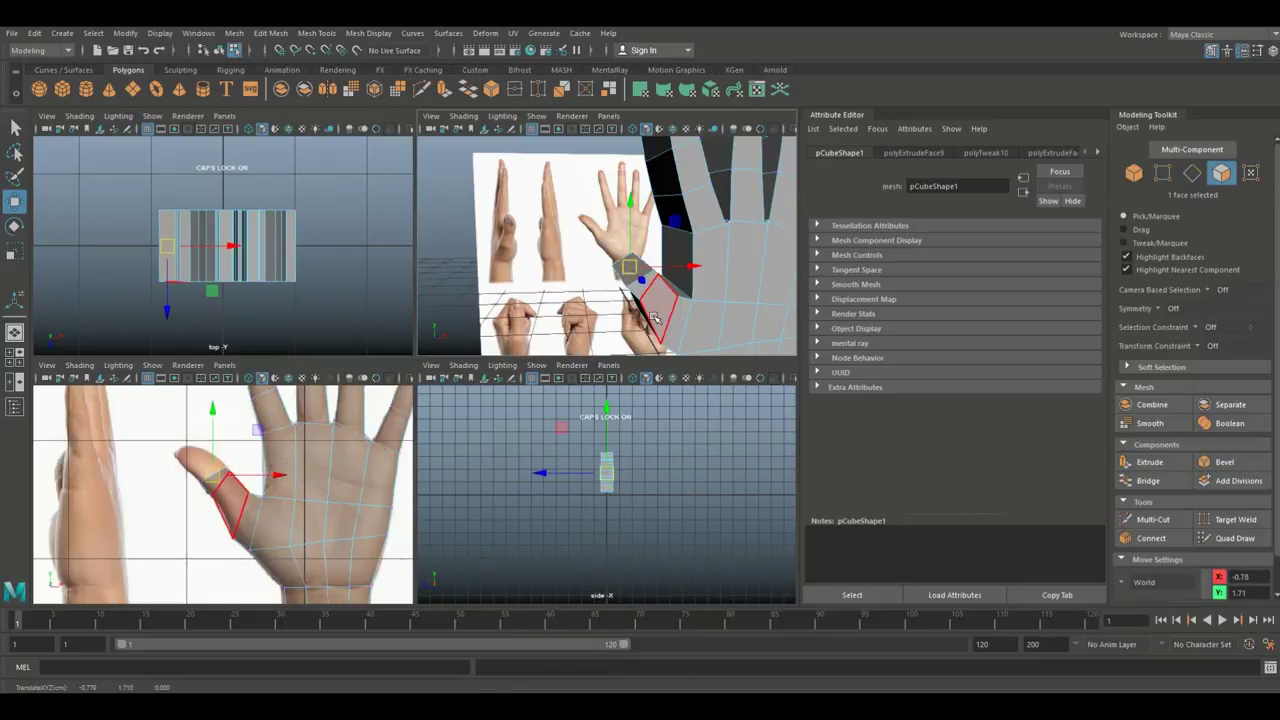
key(ctrl+e)
key(w)
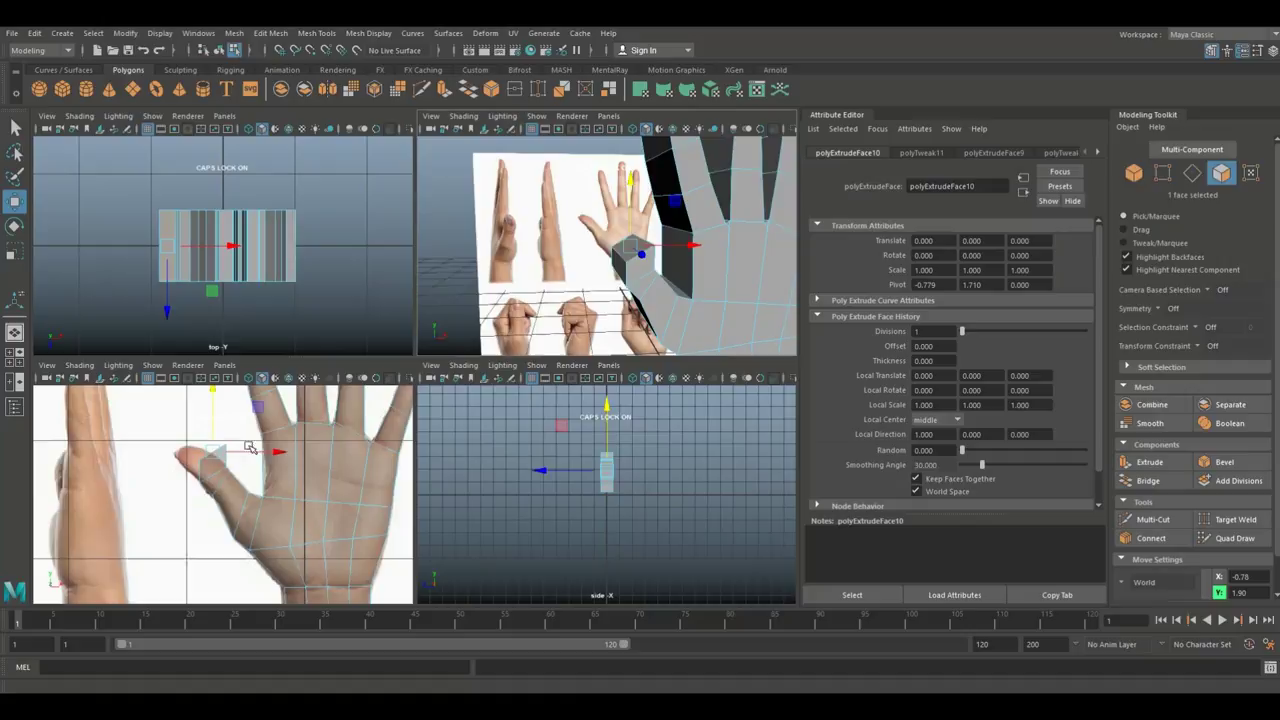
Step: Move the extruded face to the thumb tip in the front reference and fit its upper vertices to the outline
key(space)
drag(394, 284, 340, 280)
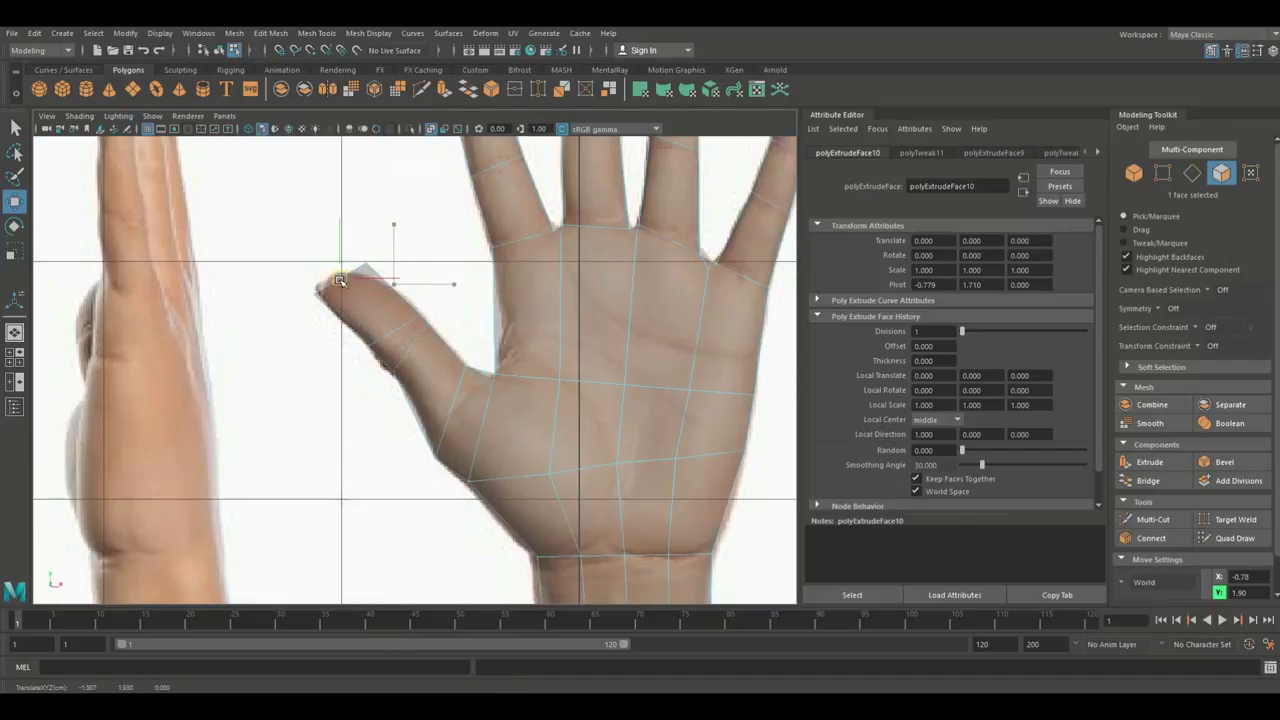
right_drag(357, 271, 300, 268)
mouse_move(358, 257)
mouse_down()
mouse_move(374, 271)
mouse_move(339, 271)
mouse_up()
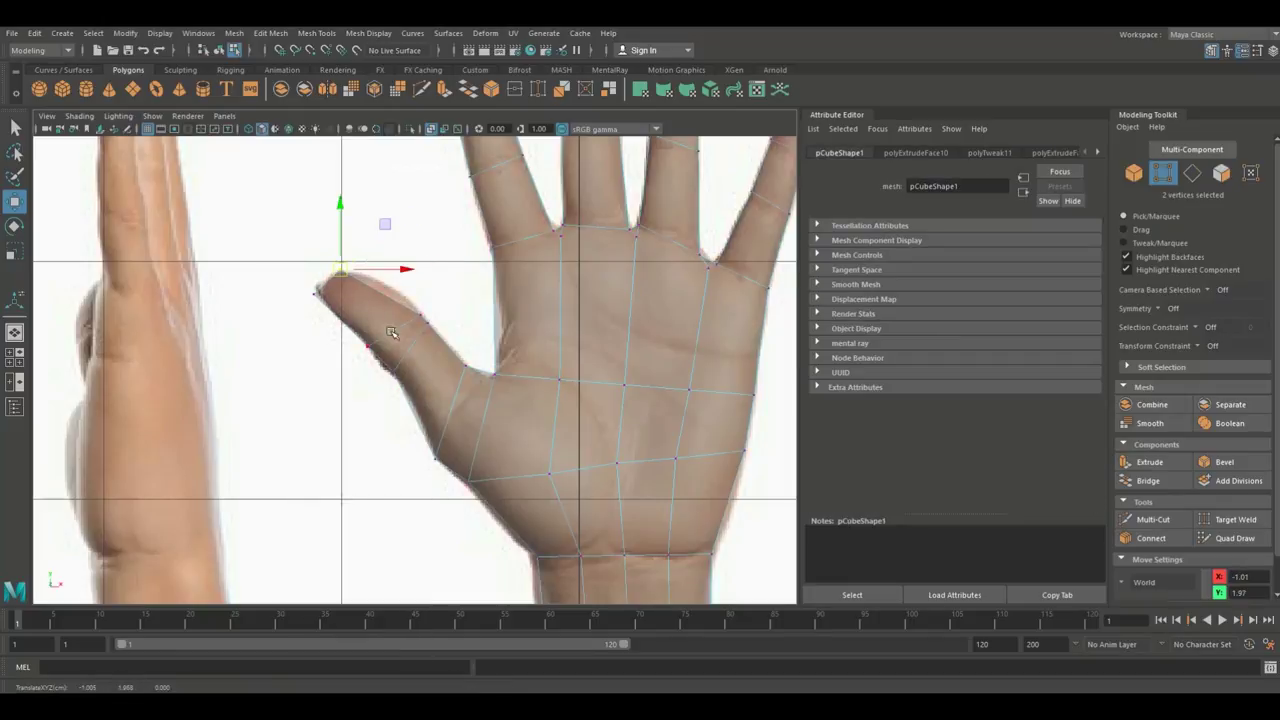
Step: Try to cut an edge across the middle of the thumb's tip segment with the Multi-Cut tool
click(1150, 519)
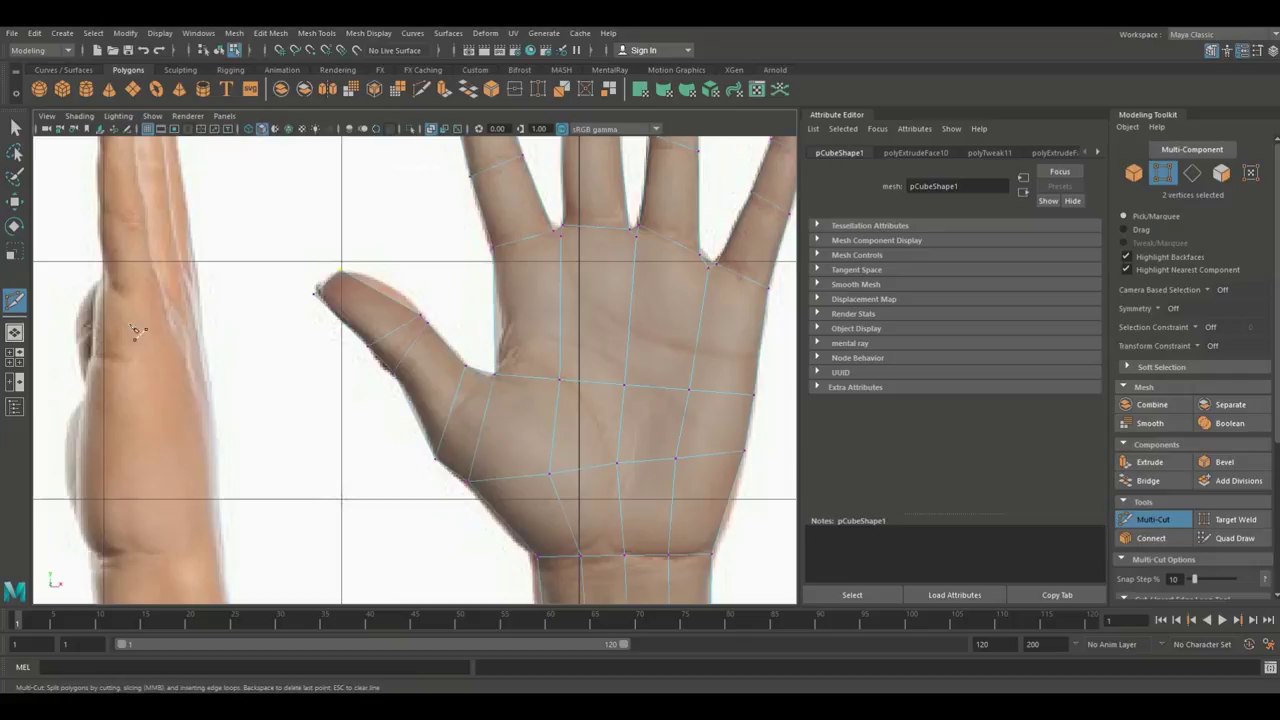
click(344, 321)
right_click(393, 298)
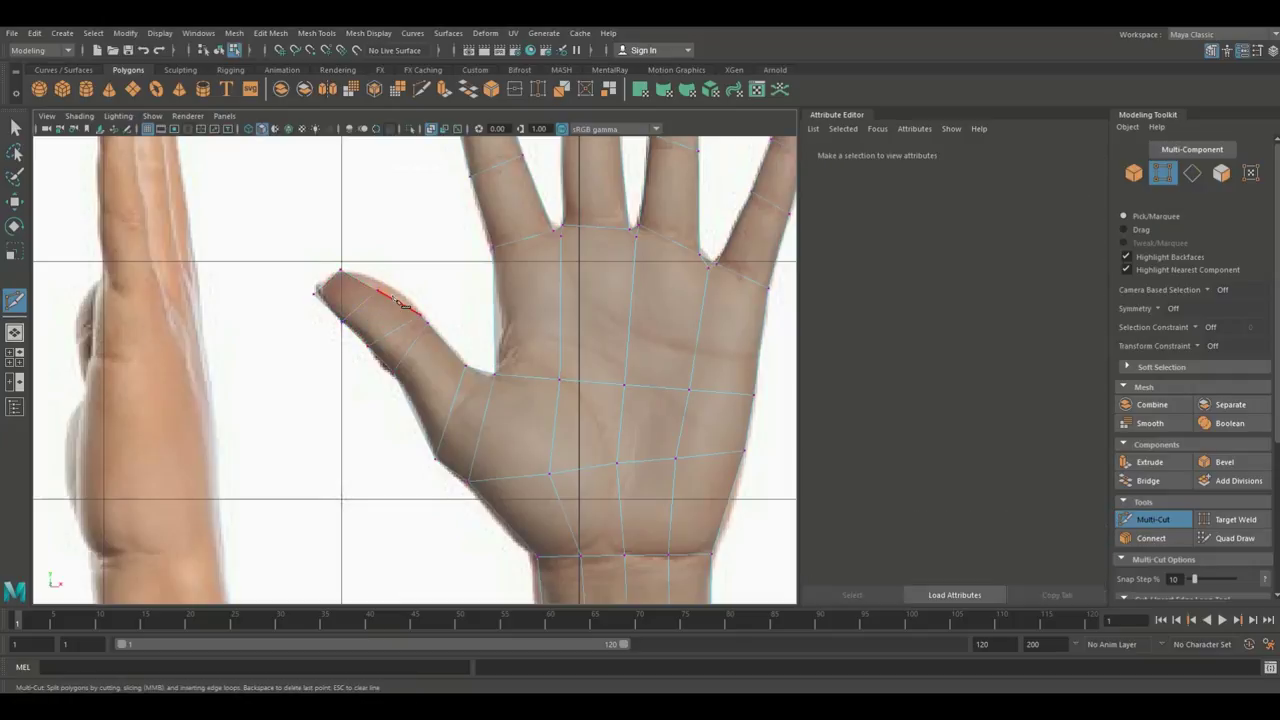
right_click(383, 306)
click(377, 291)
Step: Try moving the cut's upper vertex out to the thumb outline, then undo the move
key(w)
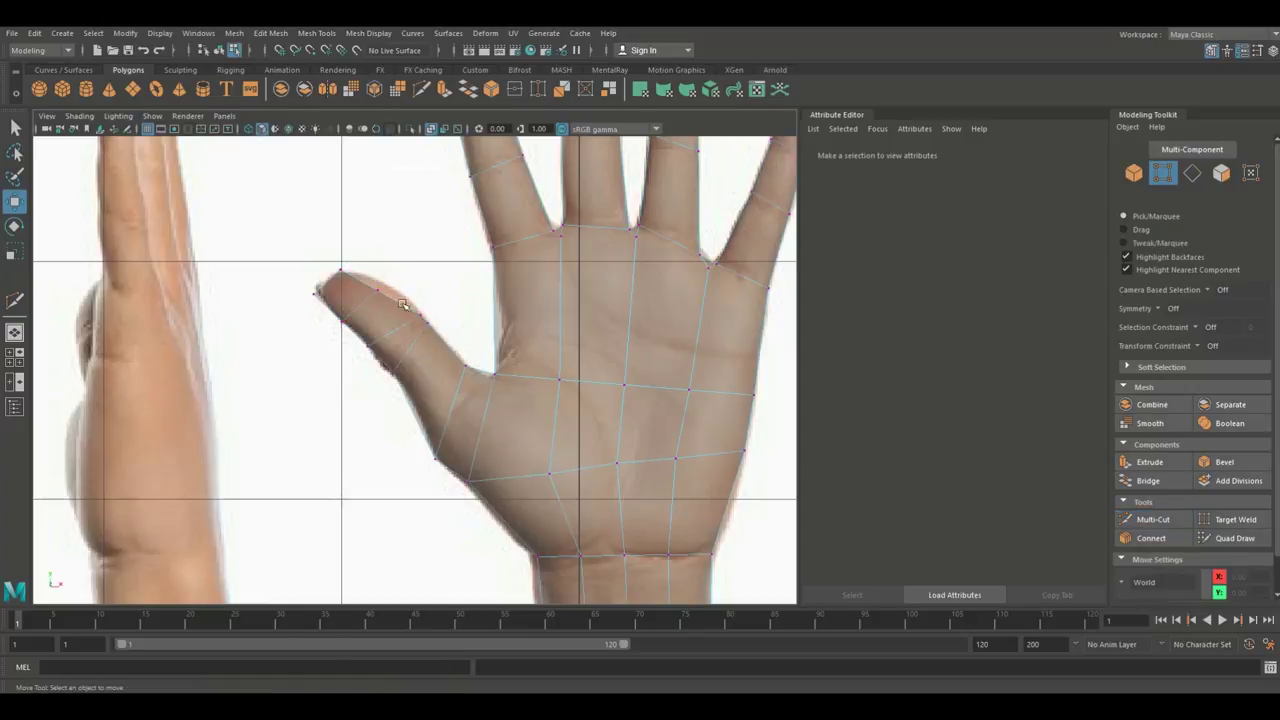
click(378, 291)
drag(379, 289, 382, 284)
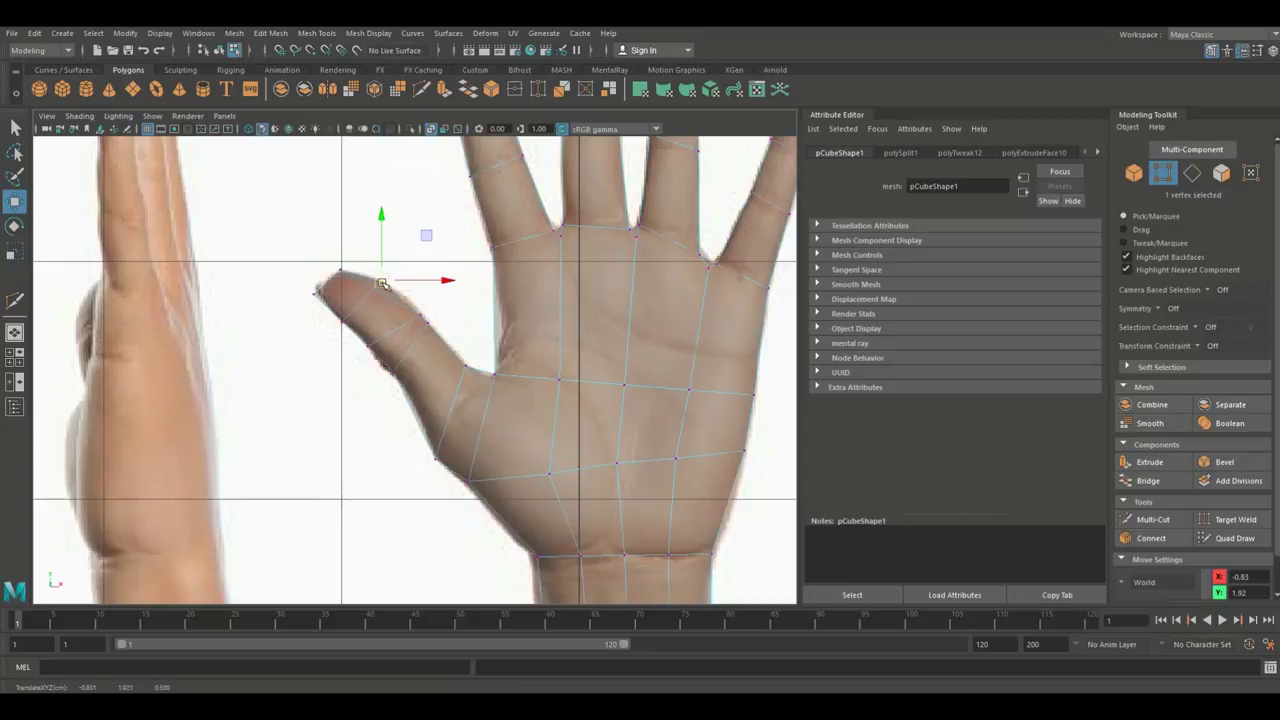
key(ctrl+z)
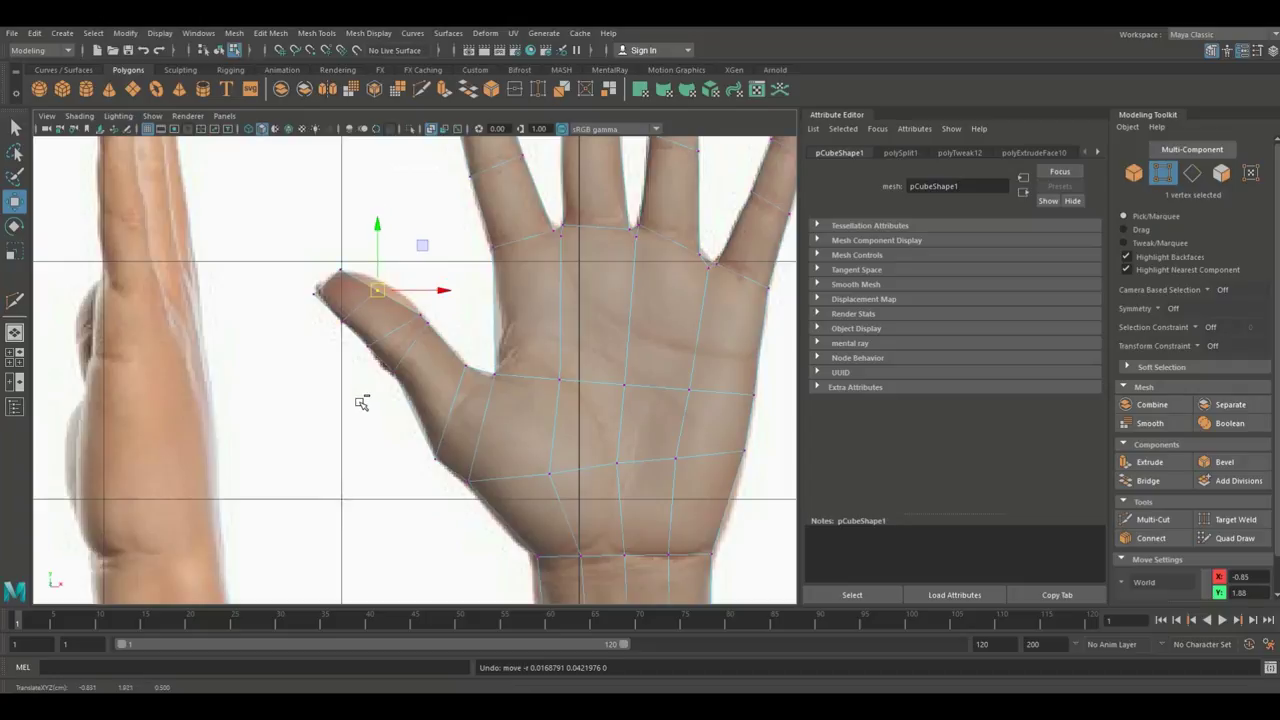
key(ctrl+z)
Step: Try moving the cut's upper vertex inward and making another Multi-Cut on the thumb's tip segment
scroll(363, 395, up, 4)
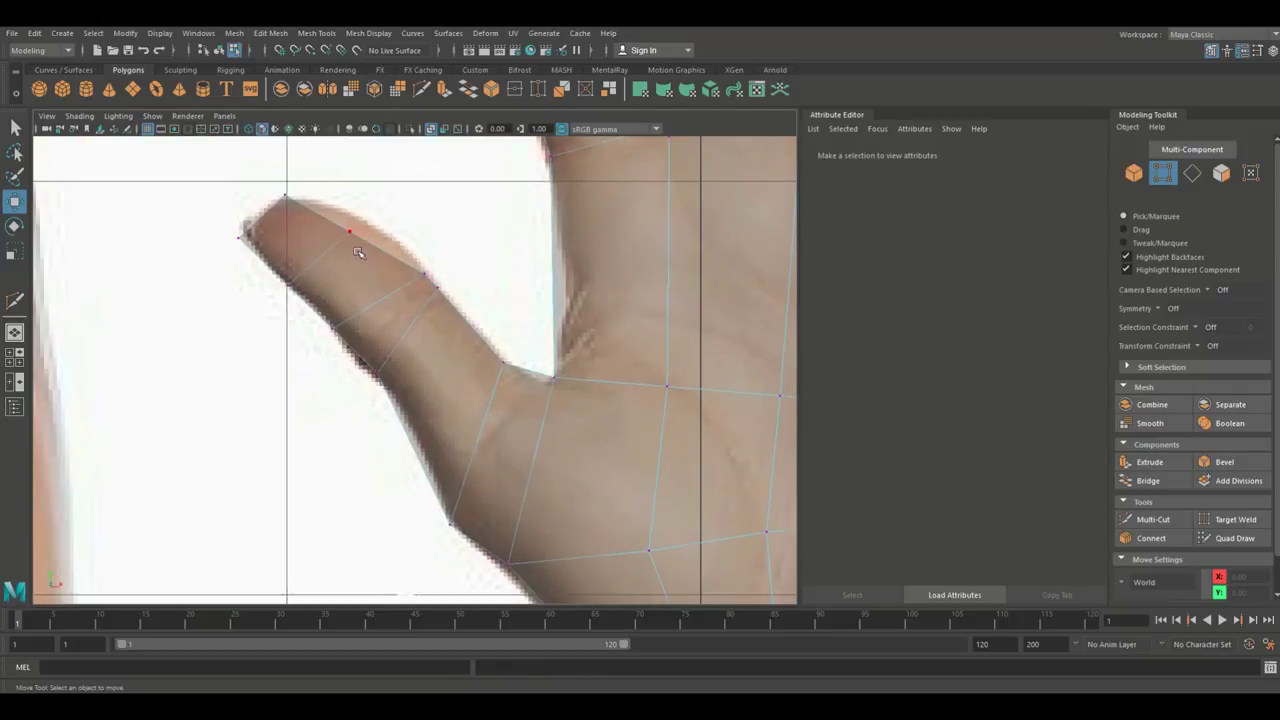
click(356, 238)
mouse_move(354, 236)
mouse_down()
mouse_move(357, 222)
mouse_move(336, 240)
mouse_move(343, 256)
mouse_up()
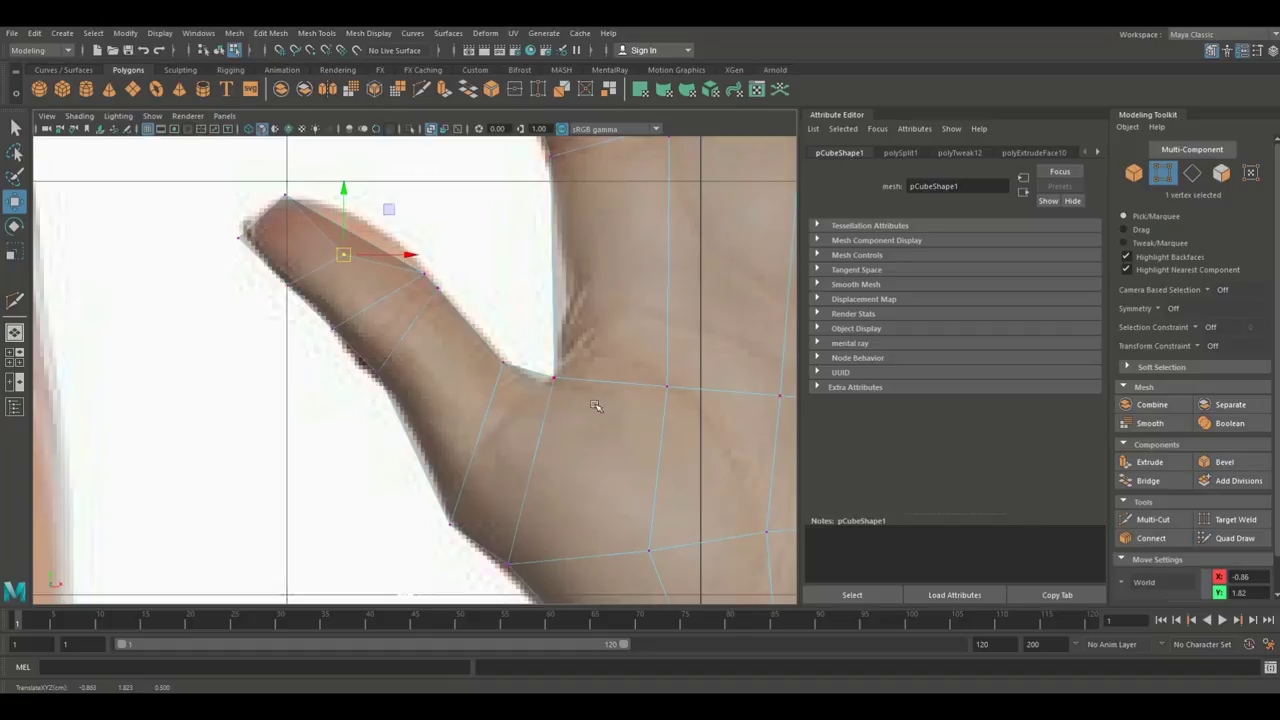
click(1153, 519)
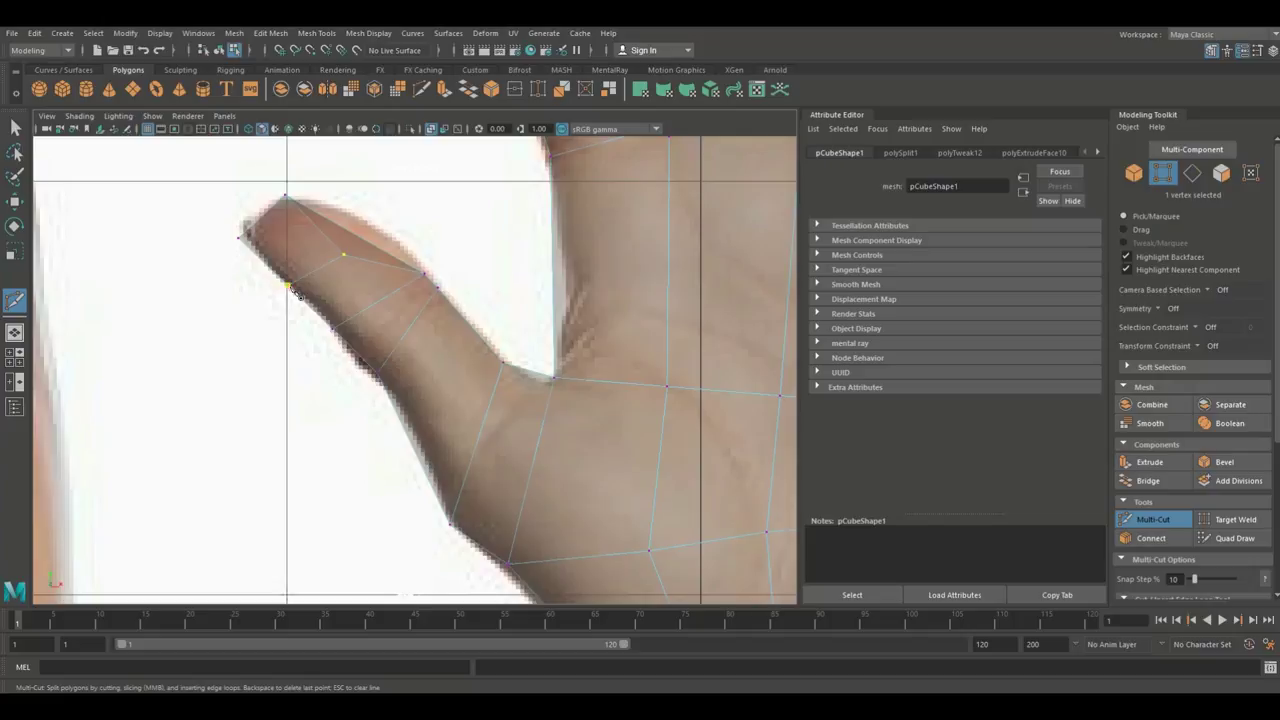
click(355, 236)
key(Return)
key(q)
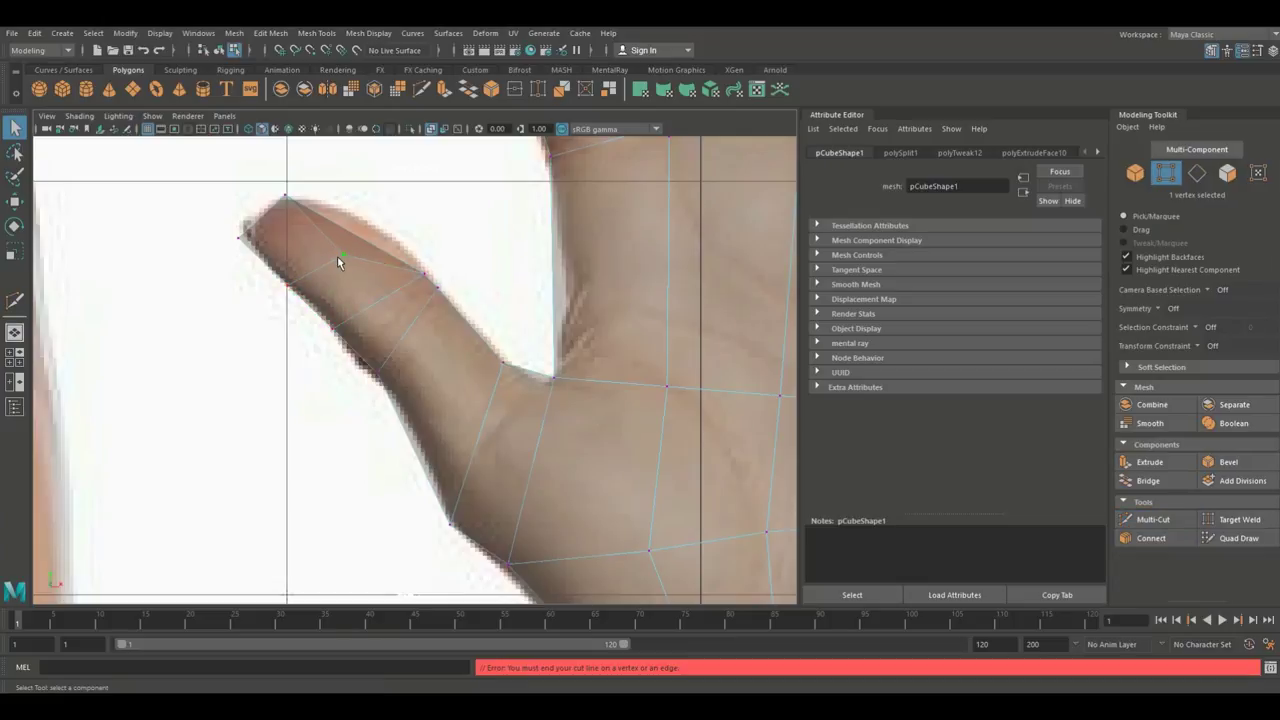
Step: Undo the vertex move and the Multi-Cut across the thumb's tip segment
key(ctrl+z)
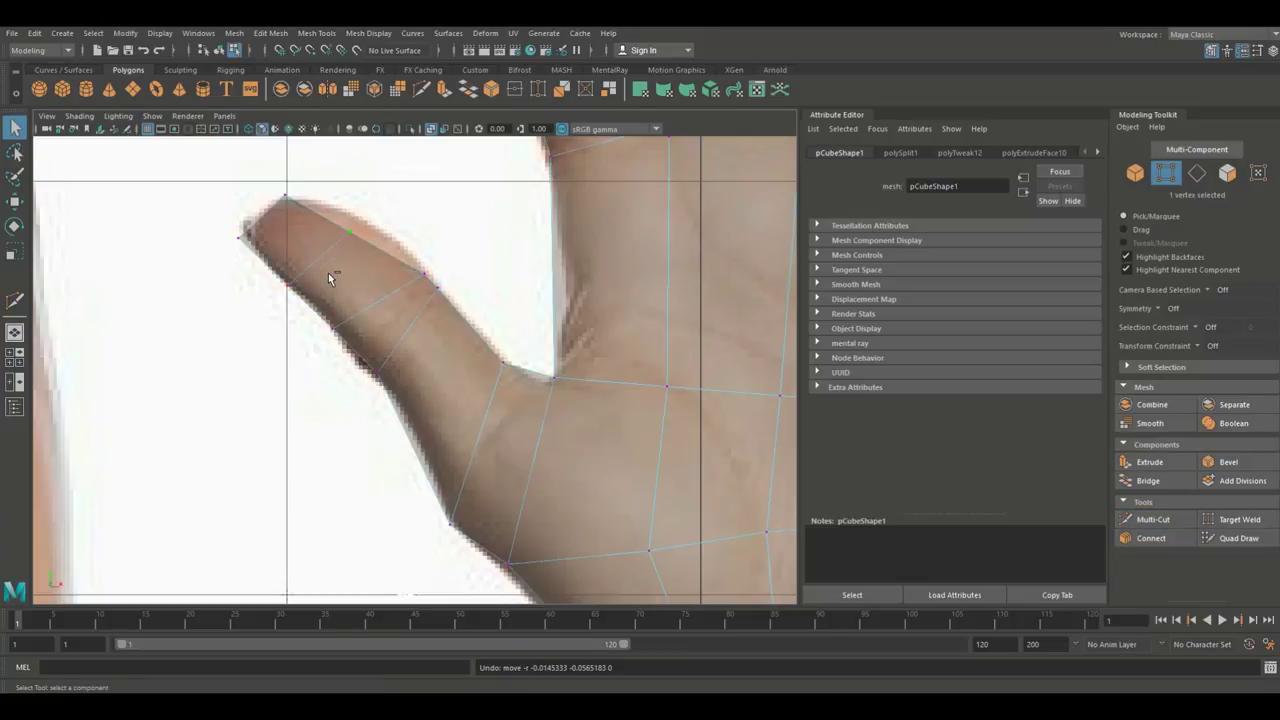
key(ctrl+z)
key(ctrl+z)
key(ctrl+z)
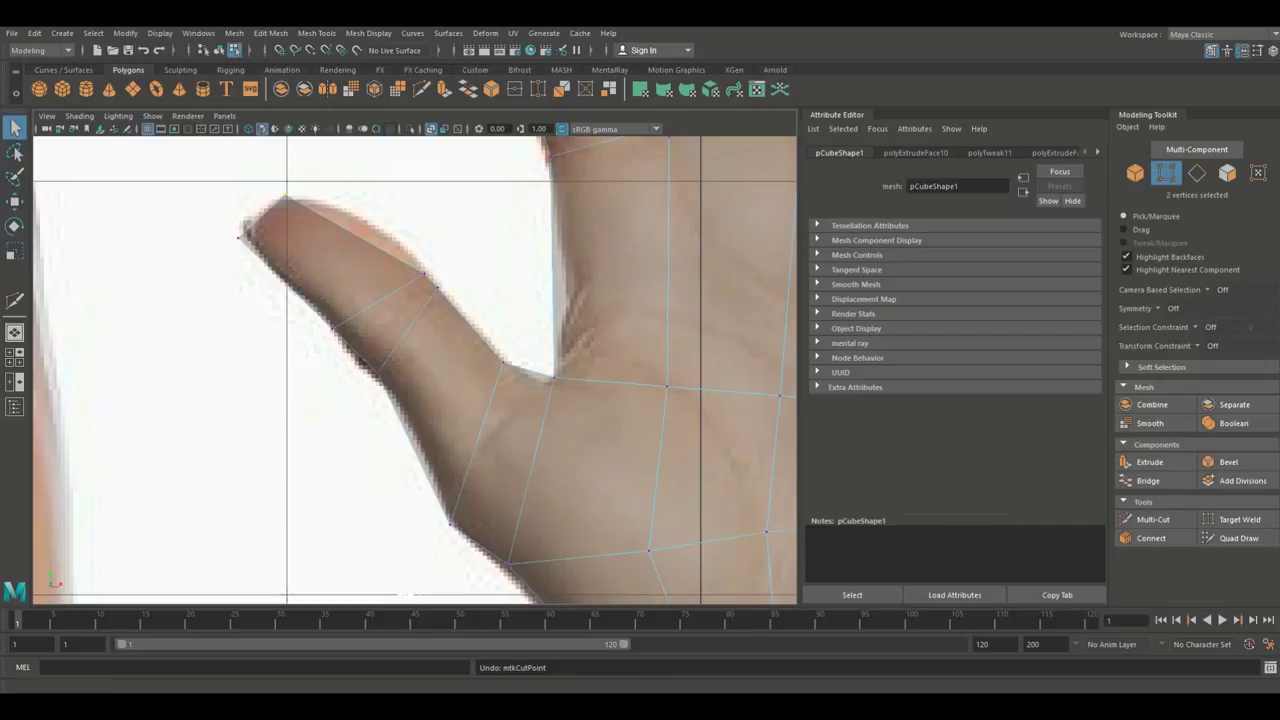
Step: Insert an edge loop across the middle of the thumb's tip segment with the Insert Edge Loop tool
click(270, 33)
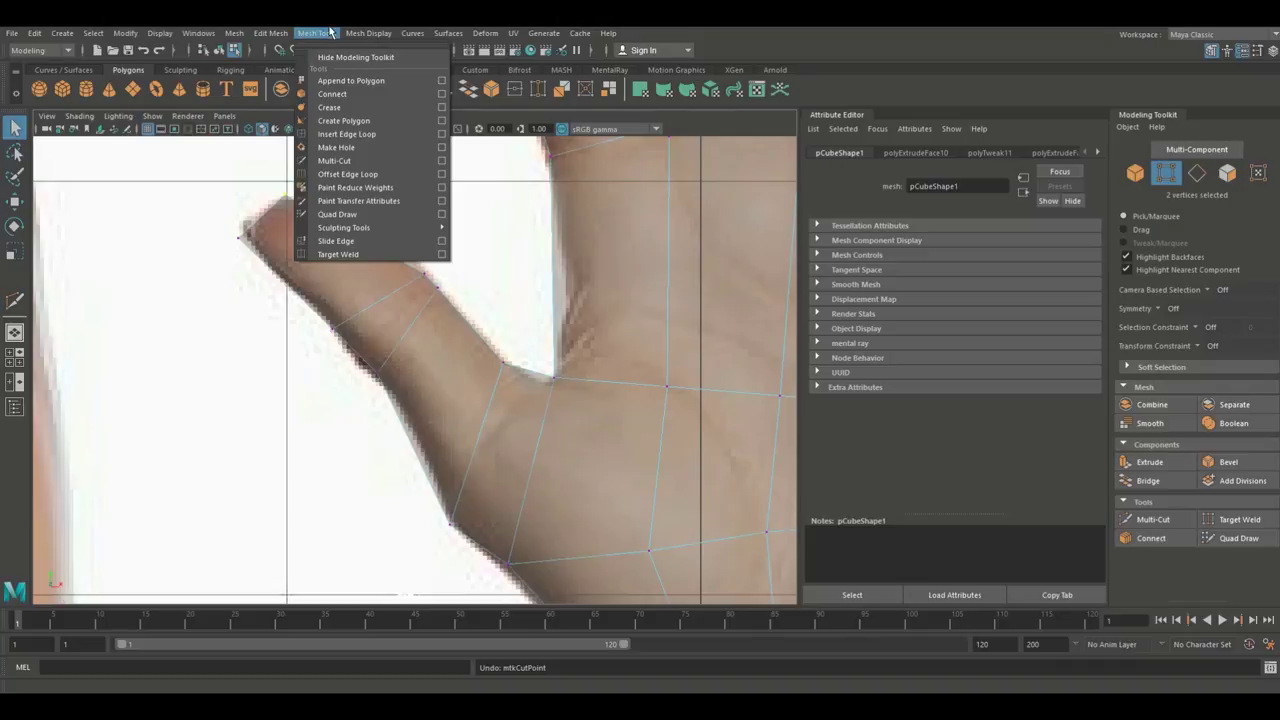
click(441, 135)
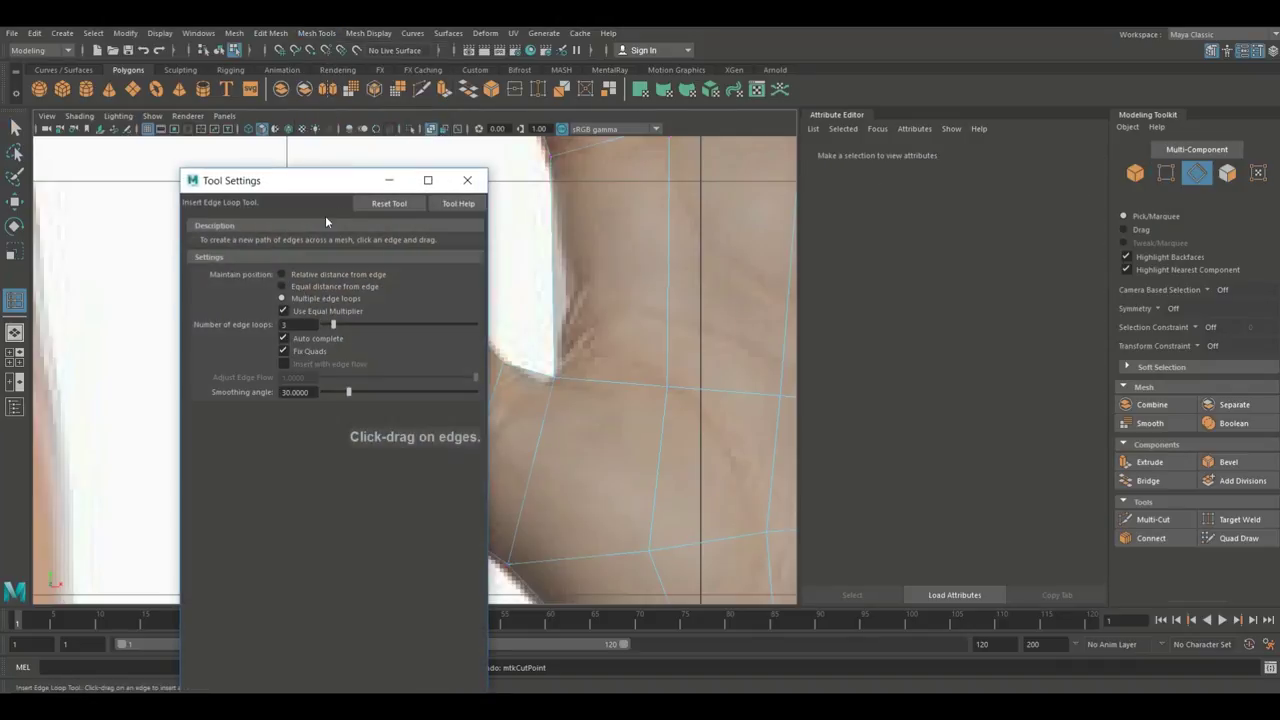
click(467, 180)
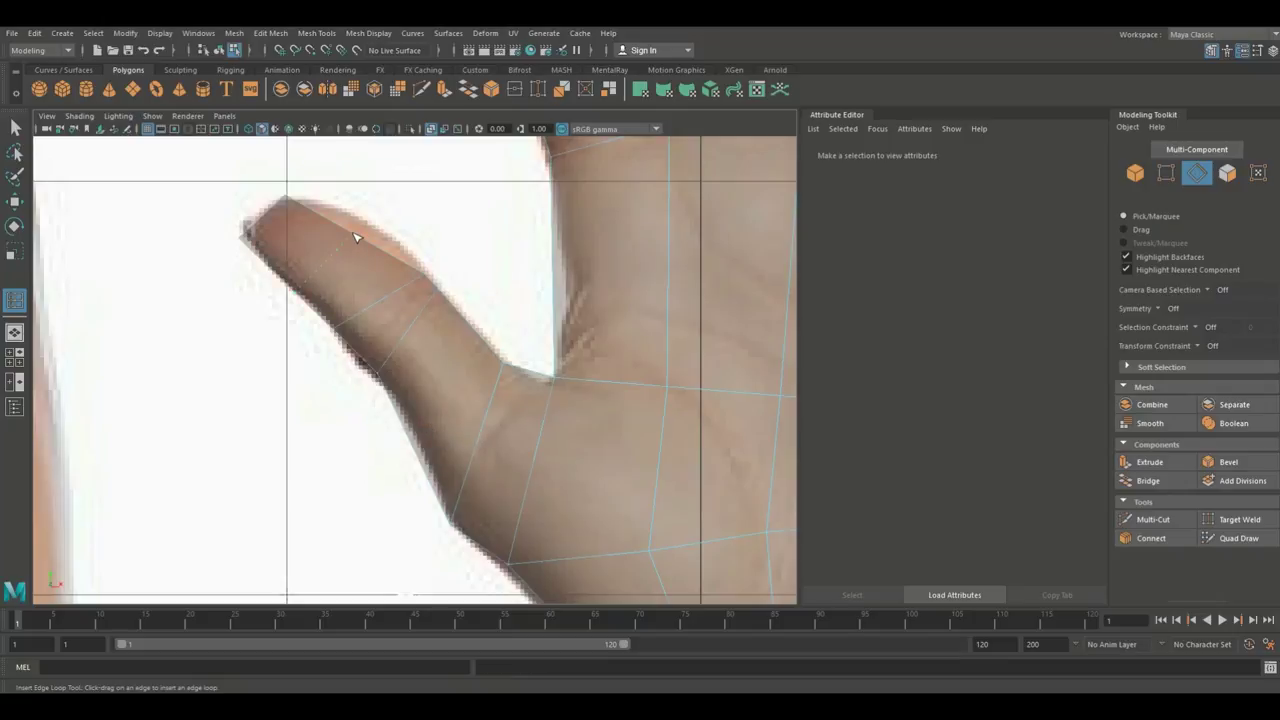
click(358, 335)
key(q)
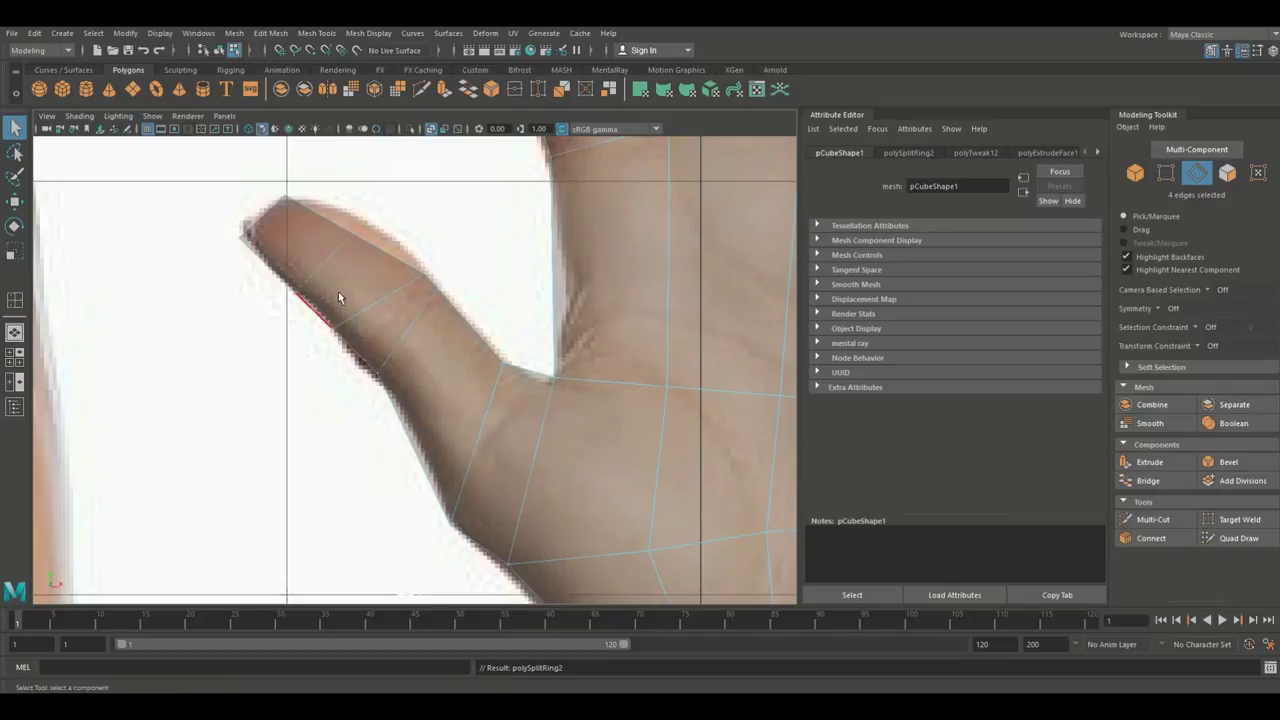
Step: Move the upper vertices of the thumb tip's middle loop outward to match the thumb outline in the reference
right_drag(350, 233, 286, 225)
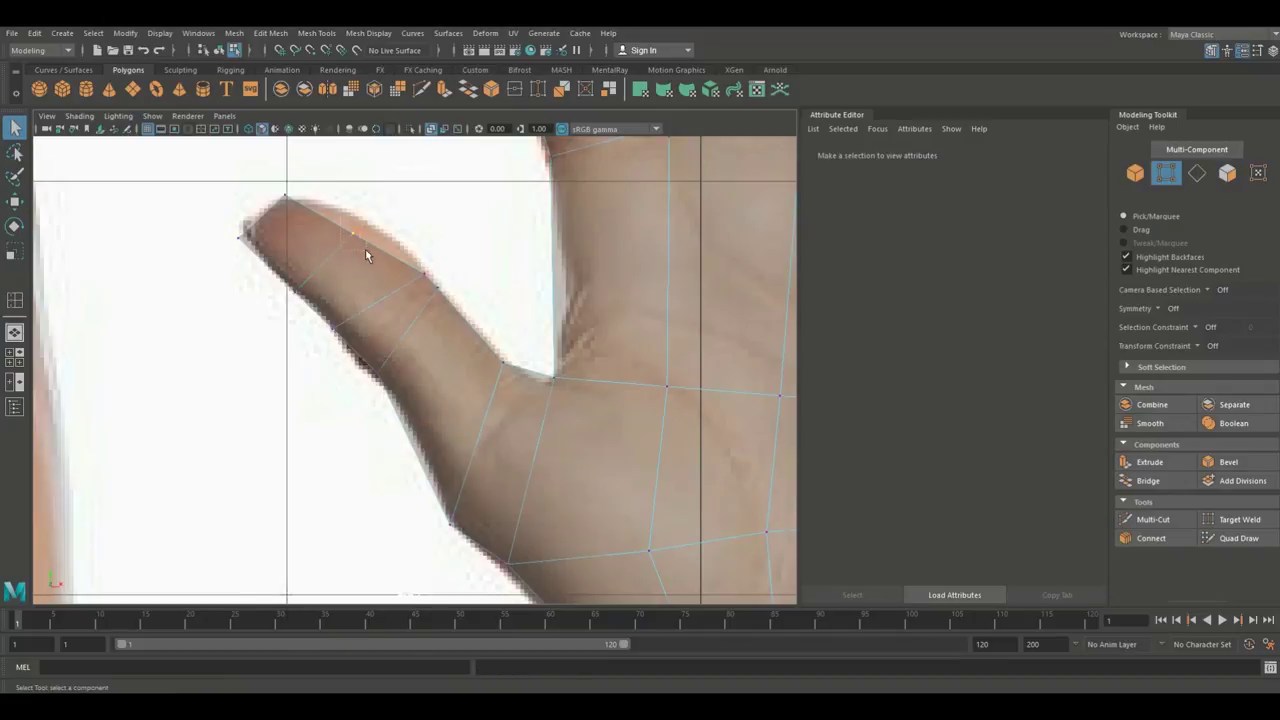
key(w)
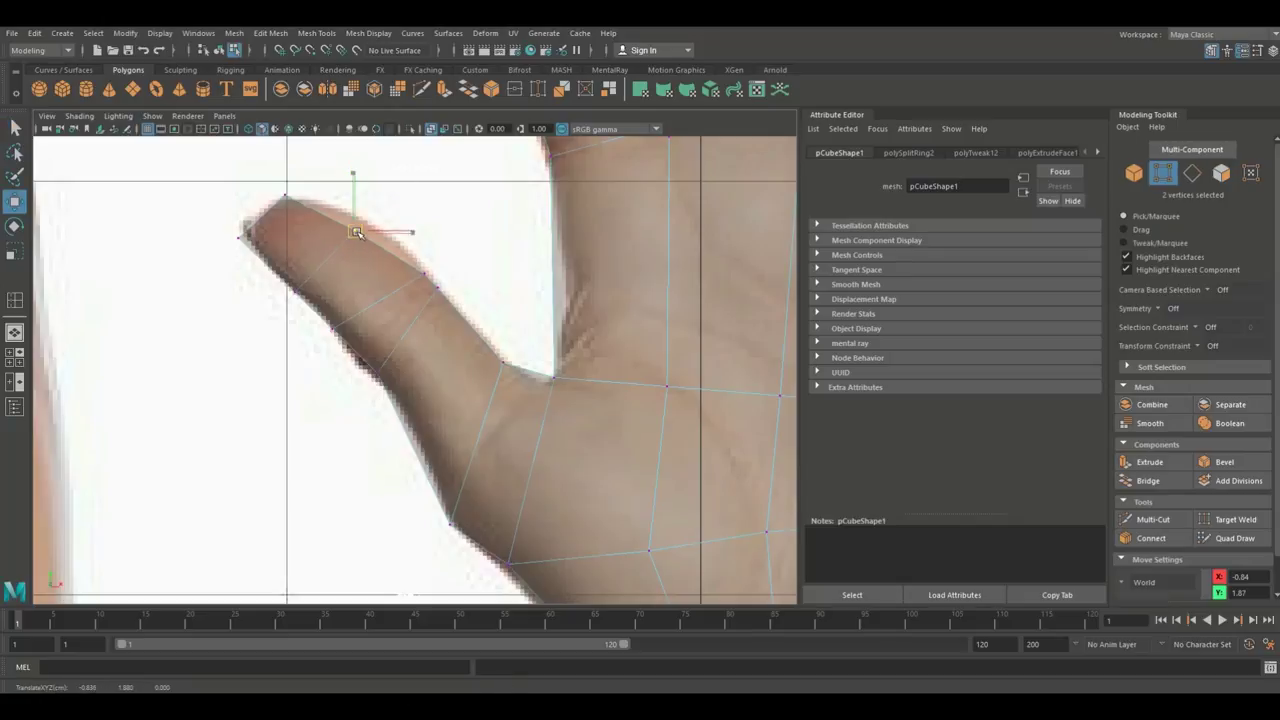
scroll(367, 222, down, 8)
scroll(390, 315, up, 6)
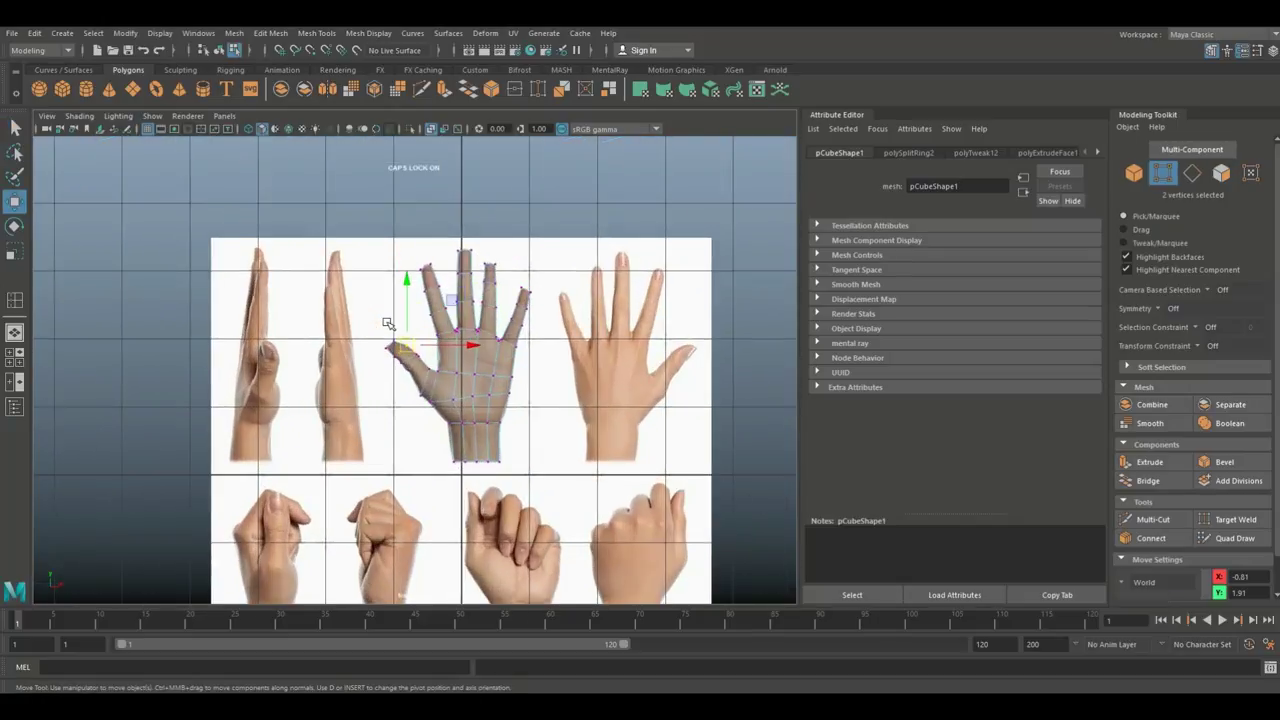
scroll(388, 323, up, 4)
alt+middle_drag(422, 333, 311, 454)
scroll(312, 453, down, 1)
scroll(318, 451, up, 3)
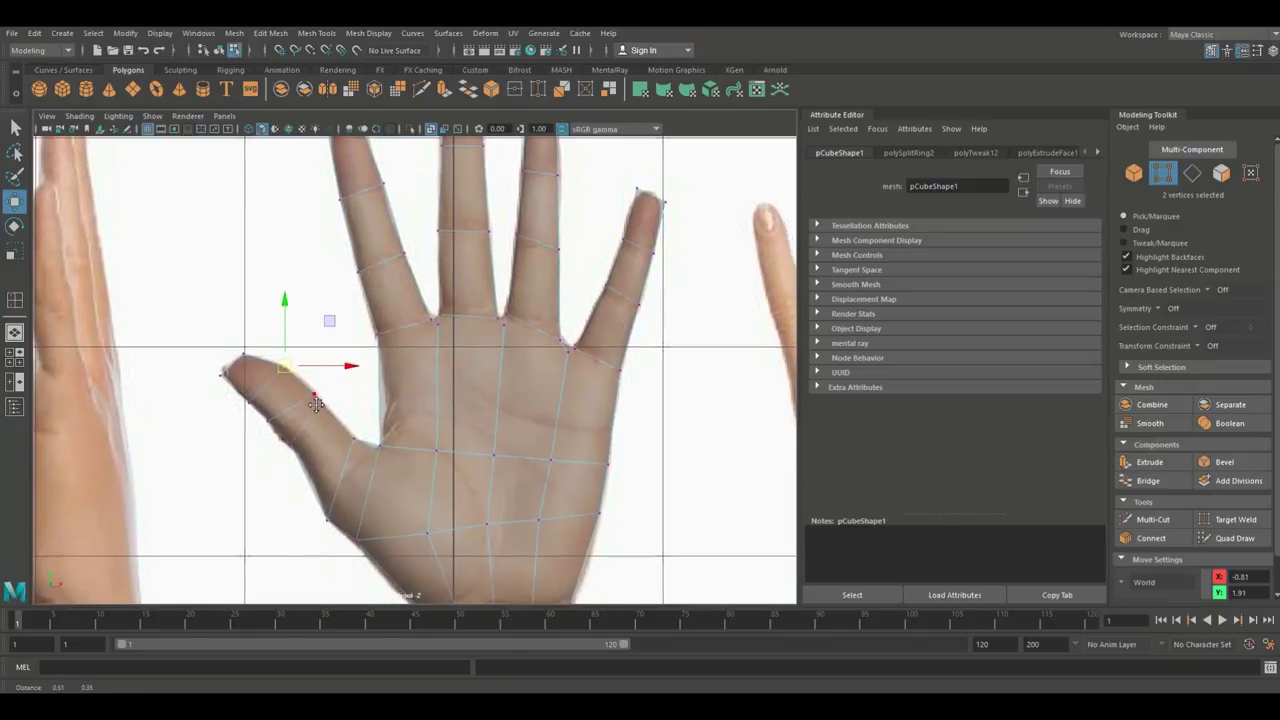
Step: Scale the whole hand mesh along its depth to about 0.28 to thin it
click(13, 359)
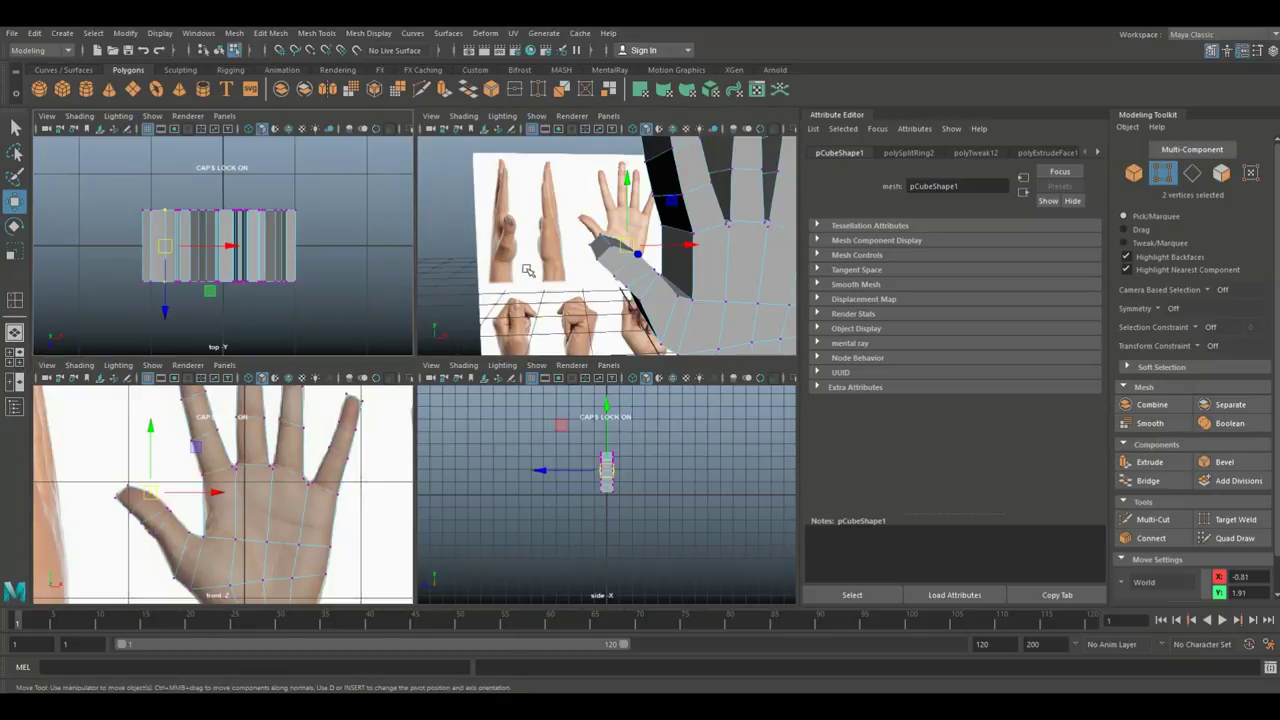
key(space)
scroll(526, 287, down, 5)
alt+drag(470, 338, 486, 365)
scroll(486, 365, up, 4)
right_drag(510, 320, 537, 300)
key(r)
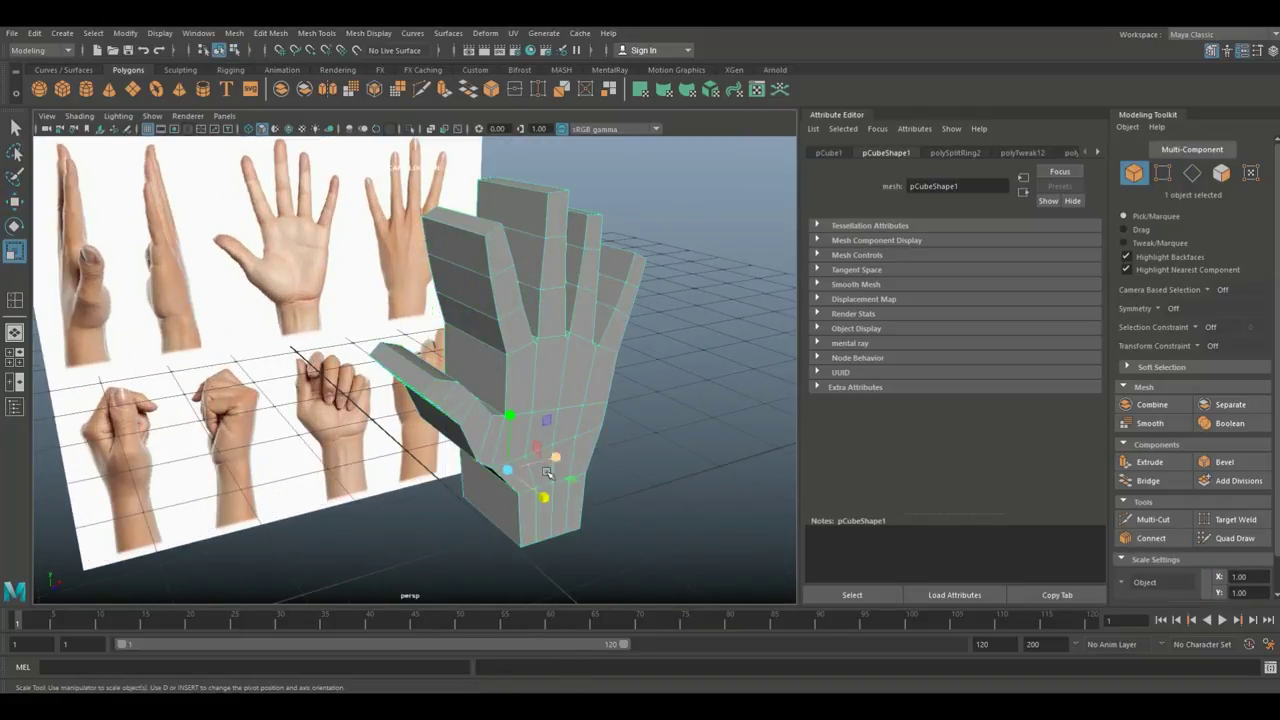
drag(541, 497, 505, 485)
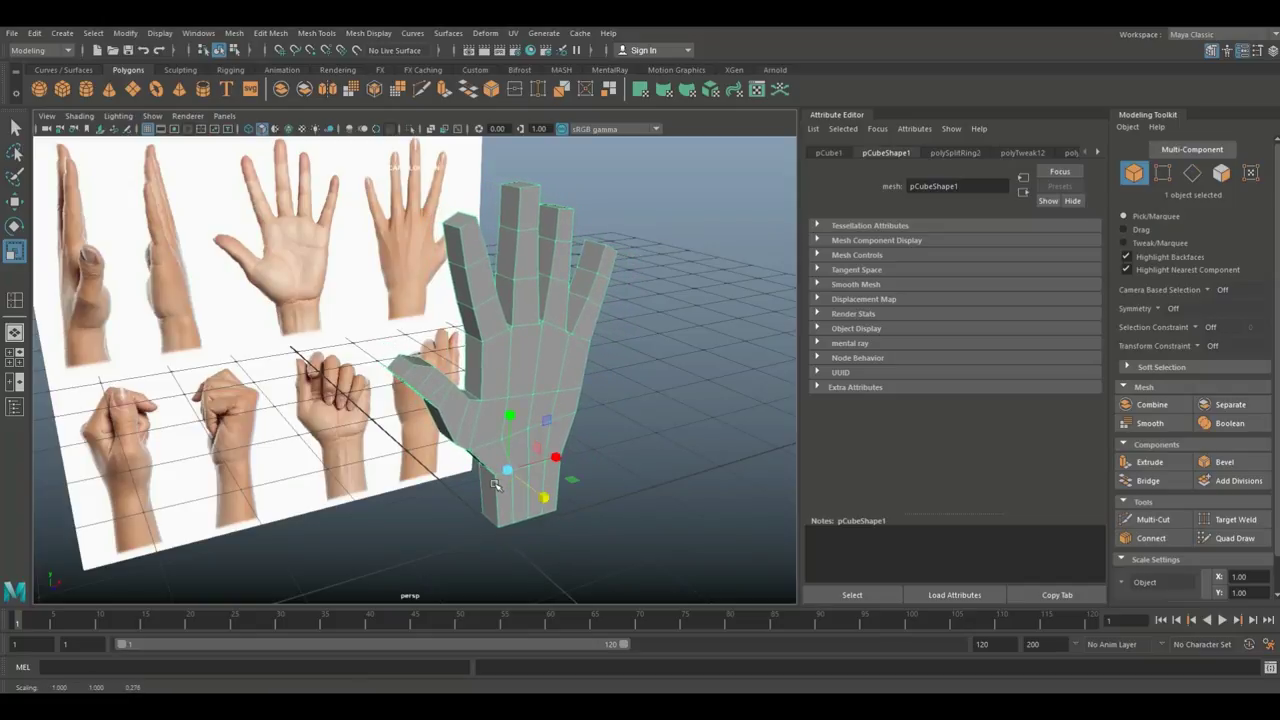
Step: Rotate the hand mesh 90 degrees about the Y axis so it stands side-on
alt+drag(470, 501, 433, 503)
alt+drag(428, 508, 428, 503)
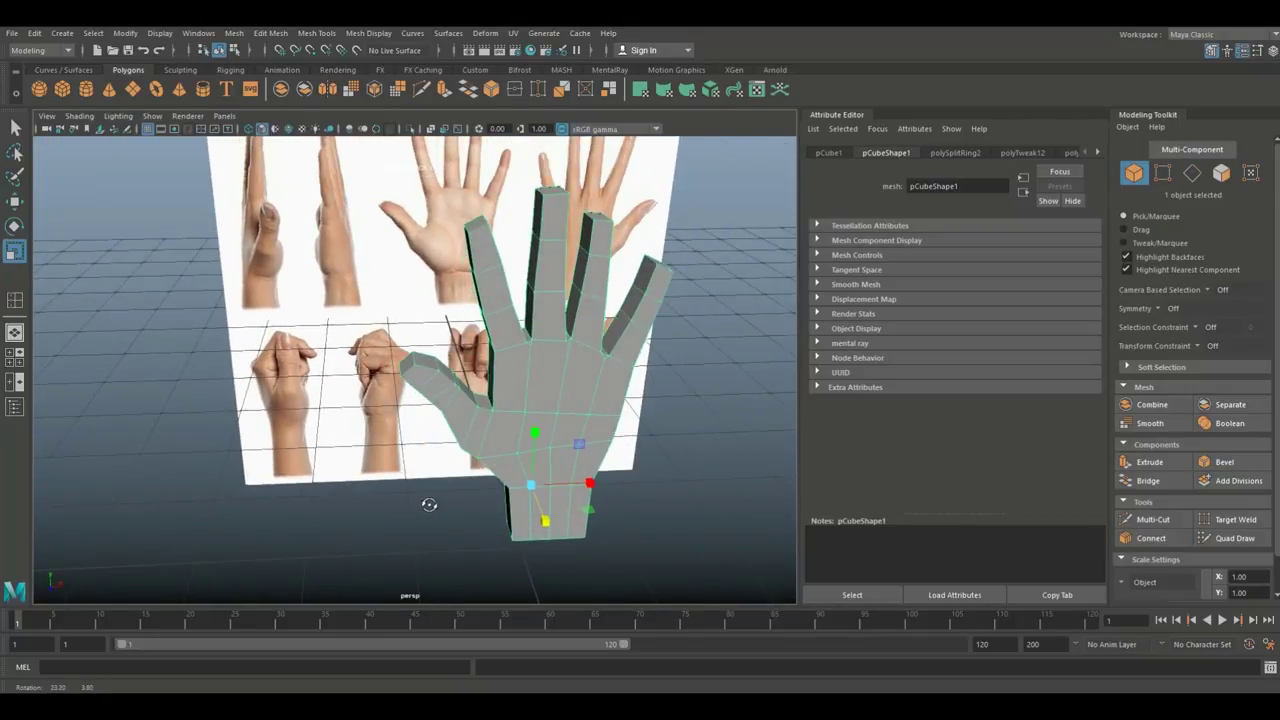
key(e)
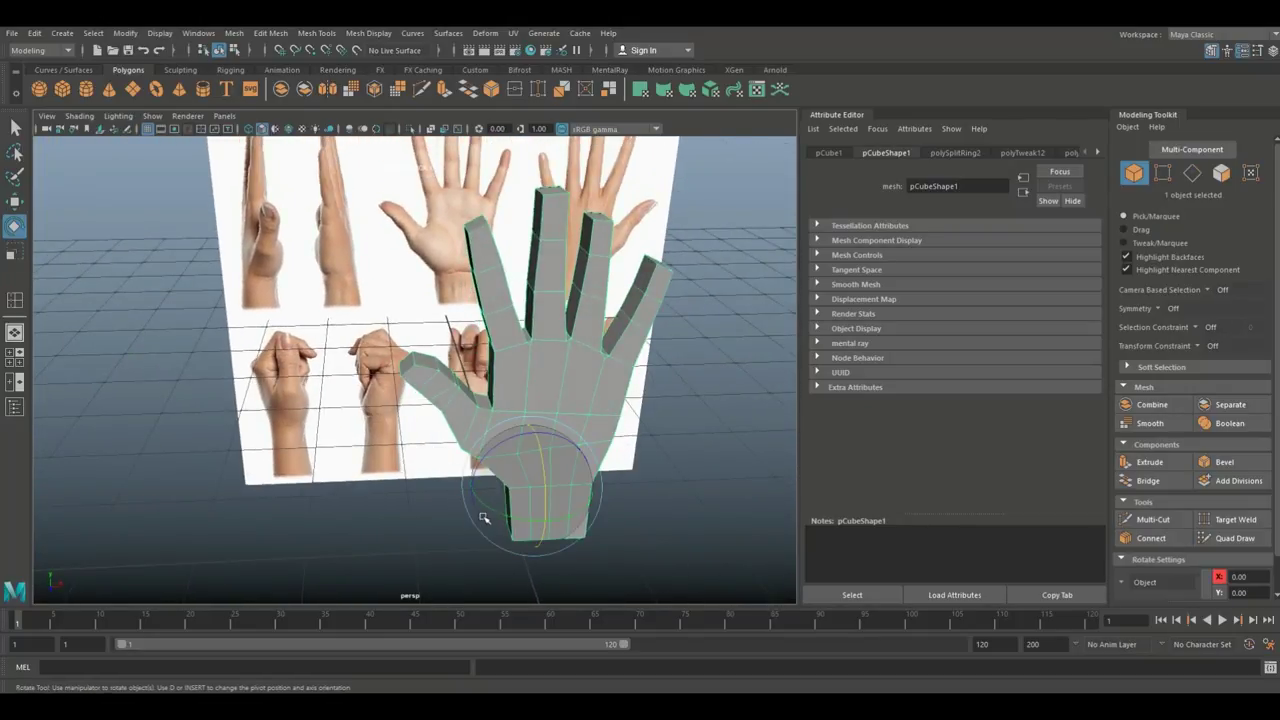
drag(492, 522, 597, 518)
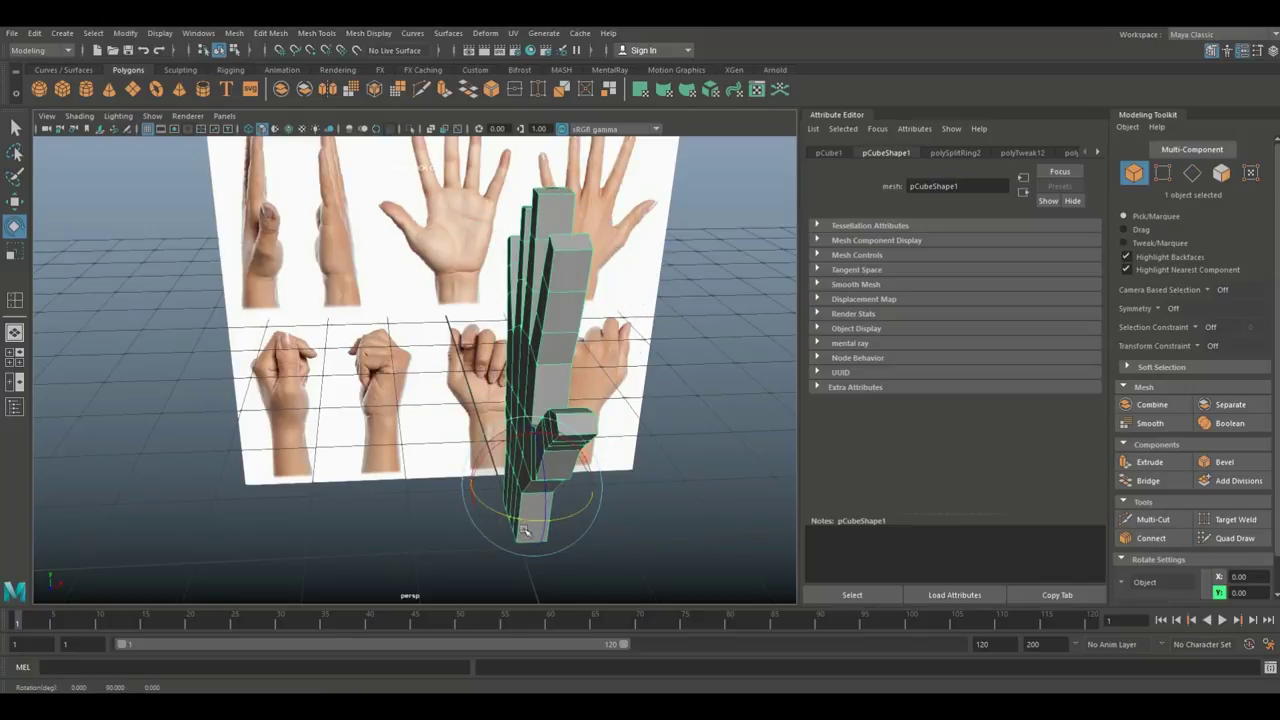
Step: Move the side-on hand mesh along X onto the outermost side-view reference hand, at about -3.26
key(w)
drag(600, 487, 340, 491)
click(13, 363)
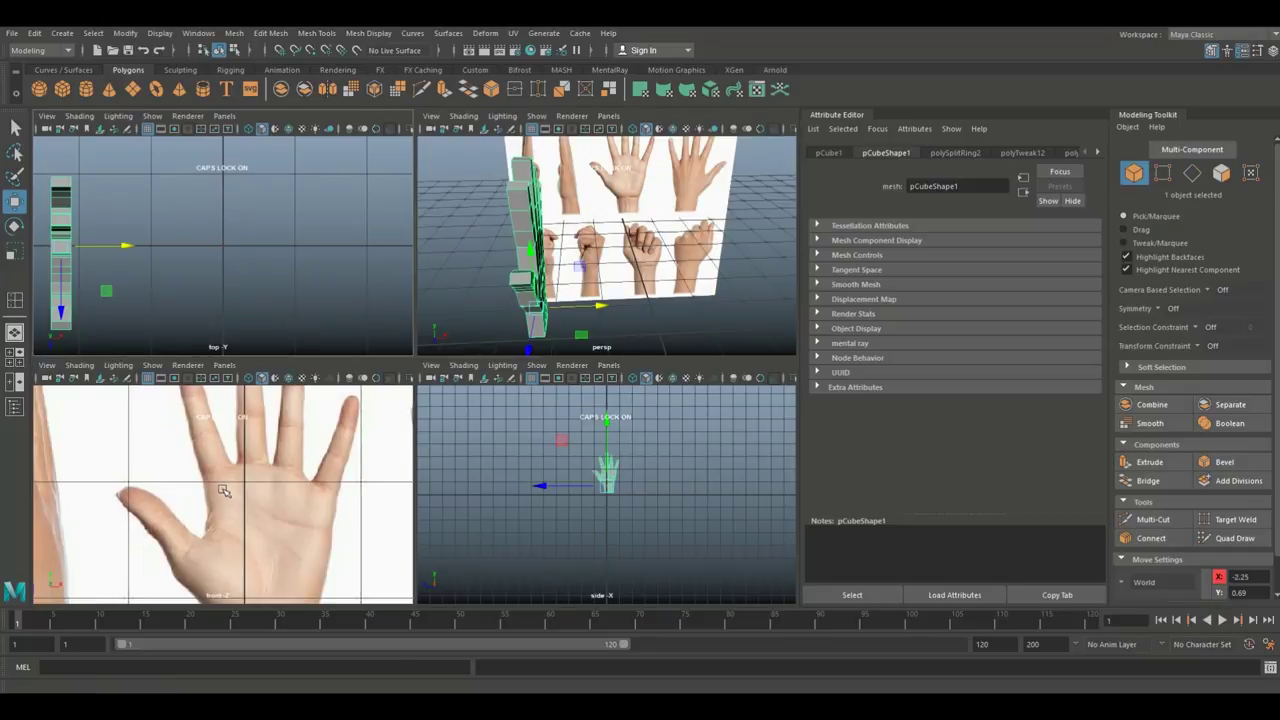
key(space)
scroll(255, 455, down, 5)
scroll(305, 453, up, 3)
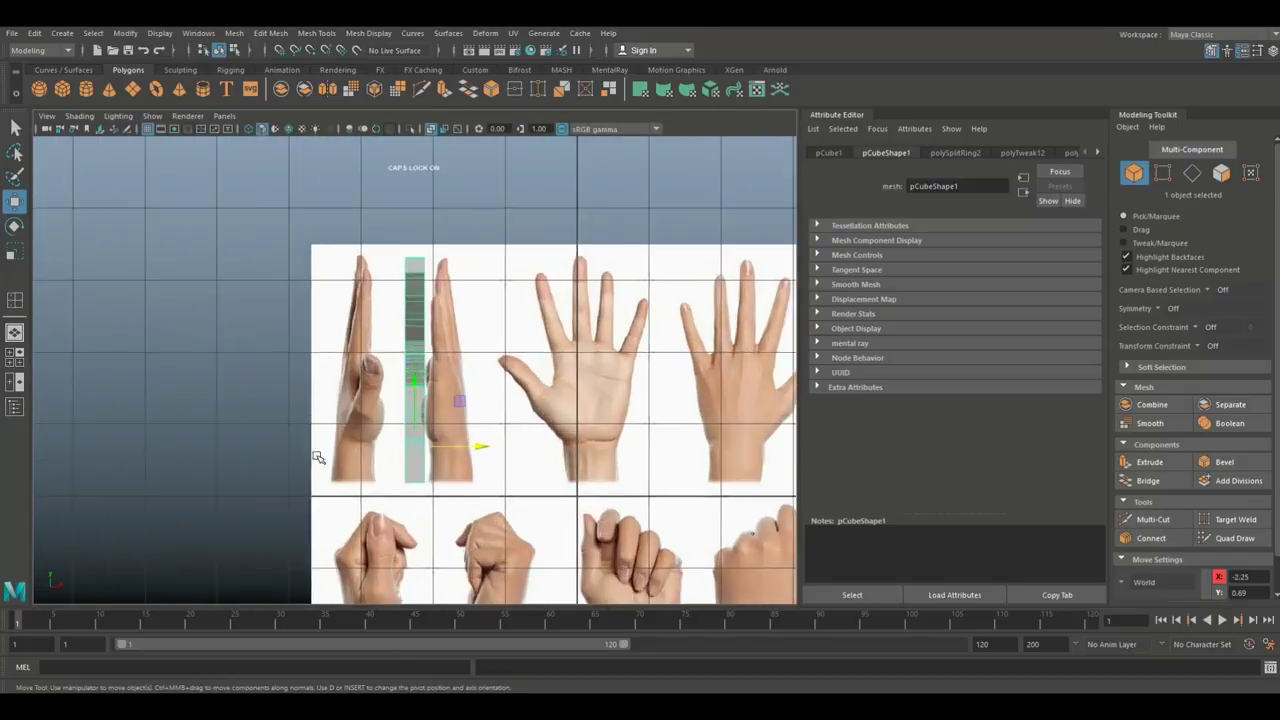
scroll(317, 457, up, 4)
alt+middle_drag(294, 470, 420, 477)
scroll(478, 449, up, 2)
drag(636, 514, 462, 530)
Step: Try shifting all the finger vertices sideways onto the side-view fingers, then undo the move
alt+middle_drag(525, 425, 569, 546)
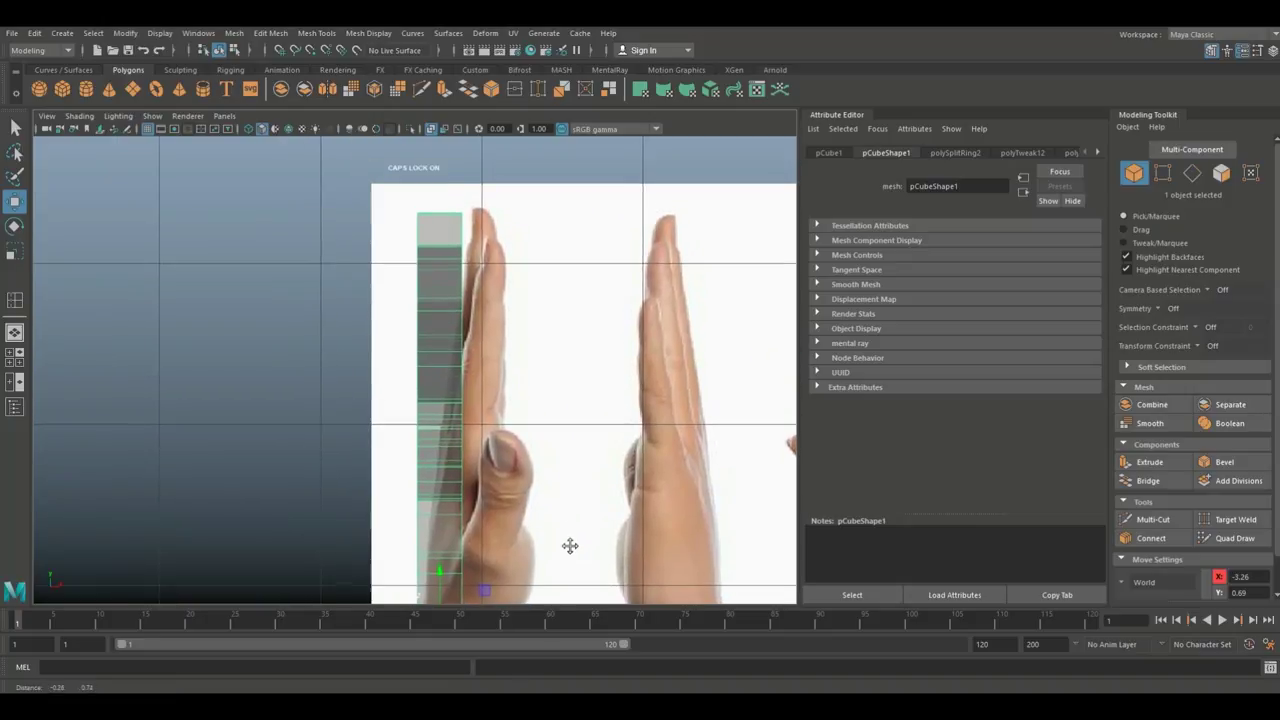
alt+middle_drag(481, 286, 470, 261)
right_drag(432, 216, 370, 220)
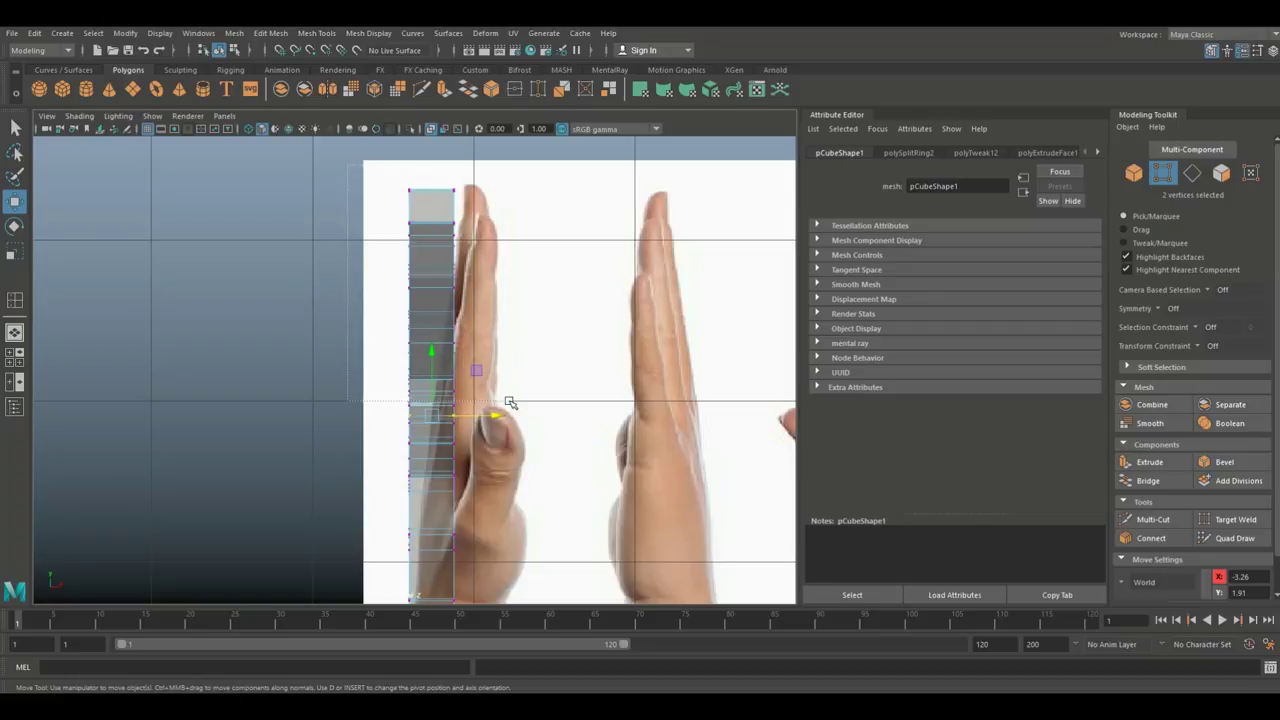
drag(512, 402, 508, 402)
drag(502, 292, 546, 297)
key(ctrl+z)
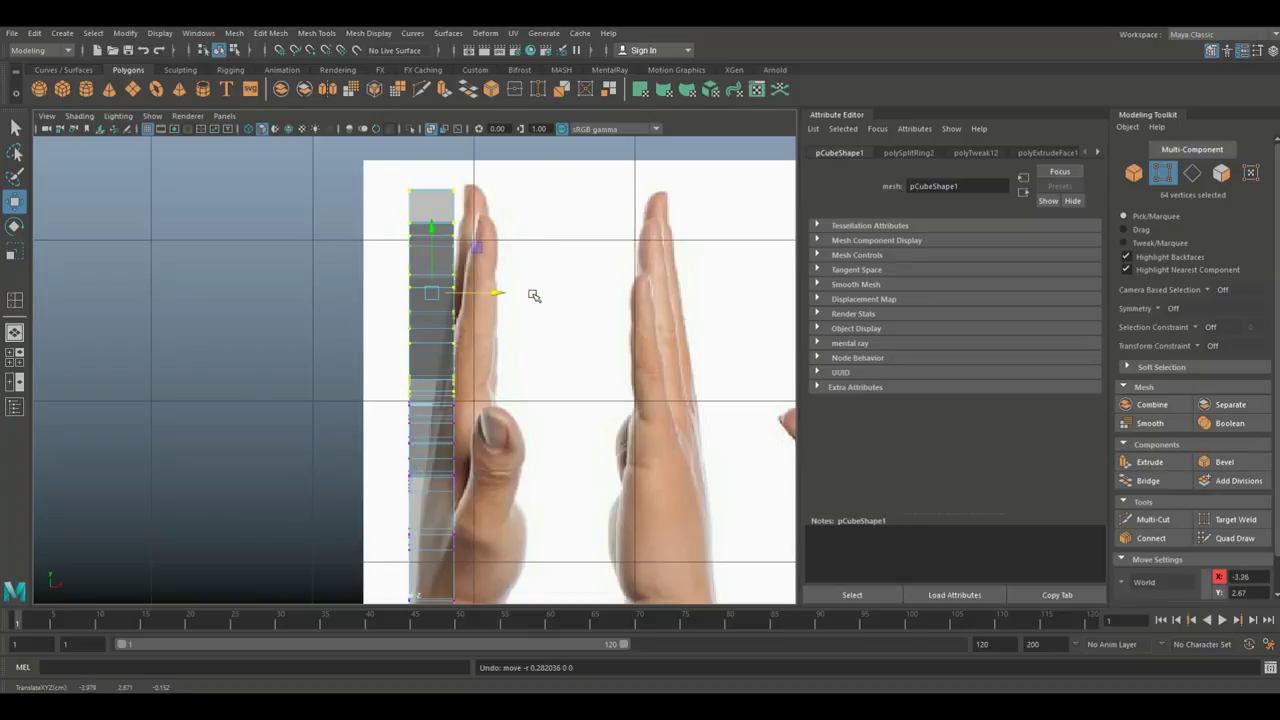
Step: Turn on Soft Select and reduce its falloff radius so it affects only nearby vertices
key(b)
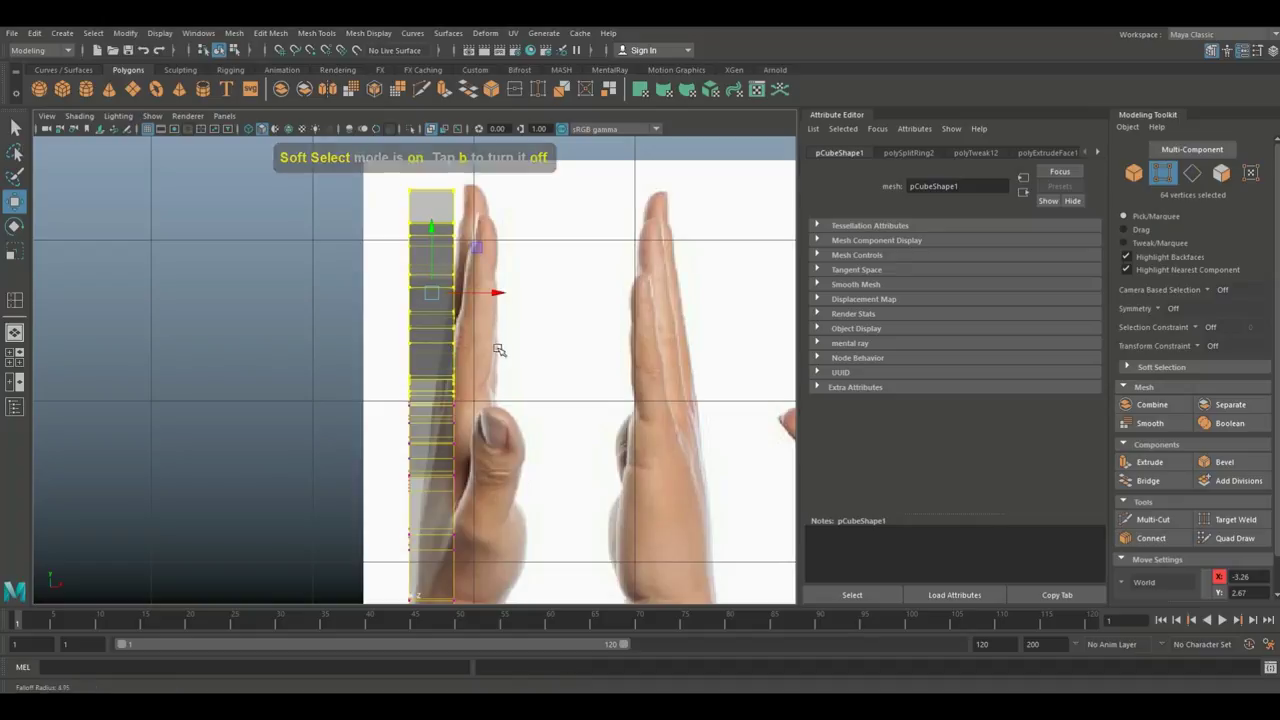
drag(293, 291, 249, 284)
mouse_move(488, 376)
mouse_down()
mouse_move(250, 298)
mouse_move(429, 370)
mouse_move(366, 337)
mouse_up()
Step: Shift the fingertip, mid-finger and knuckle vertex rows along X with Soft Select to follow the side-view finger profile
right_drag(433, 203, 377, 203)
drag(406, 178, 535, 190)
drag(375, 268, 510, 280)
drag(388, 355, 512, 382)
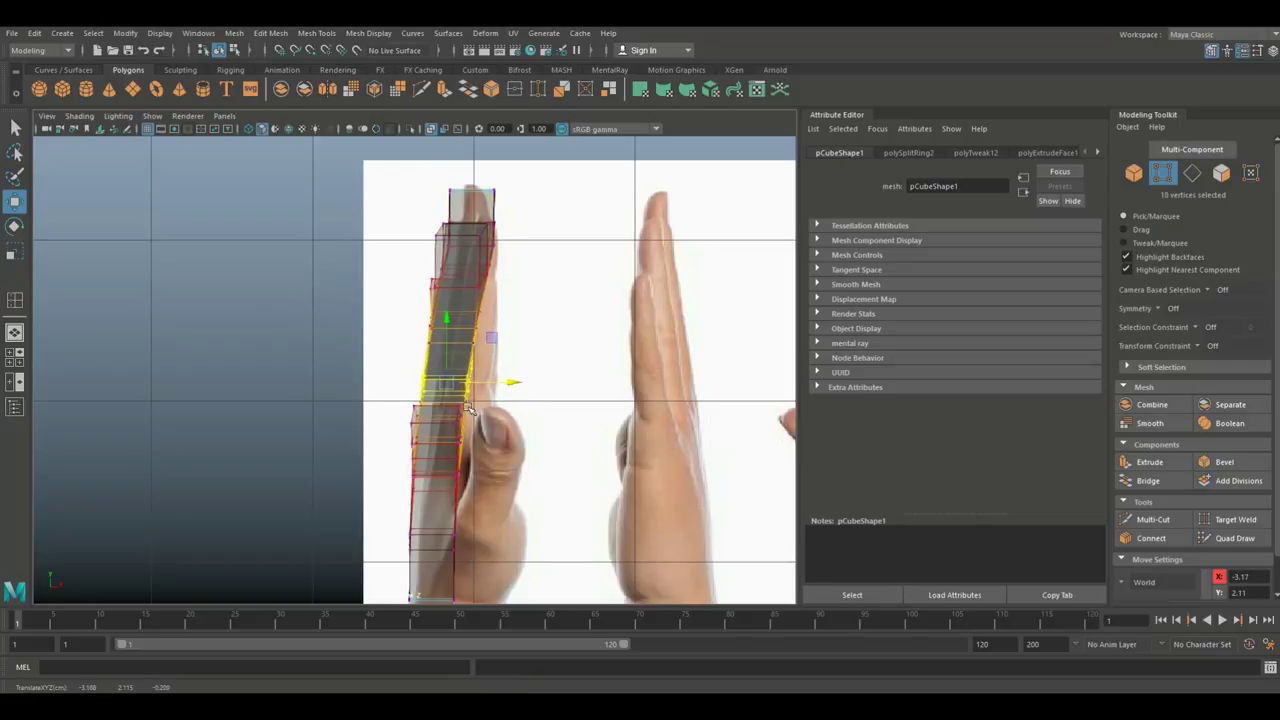
drag(389, 395, 510, 424)
Step: With Soft Select off, move the palm-side vertices of the wrist and palm heel out to the side-view outline
alt+middle_drag(514, 443, 531, 288)
alt+middle_drag(479, 517, 473, 511)
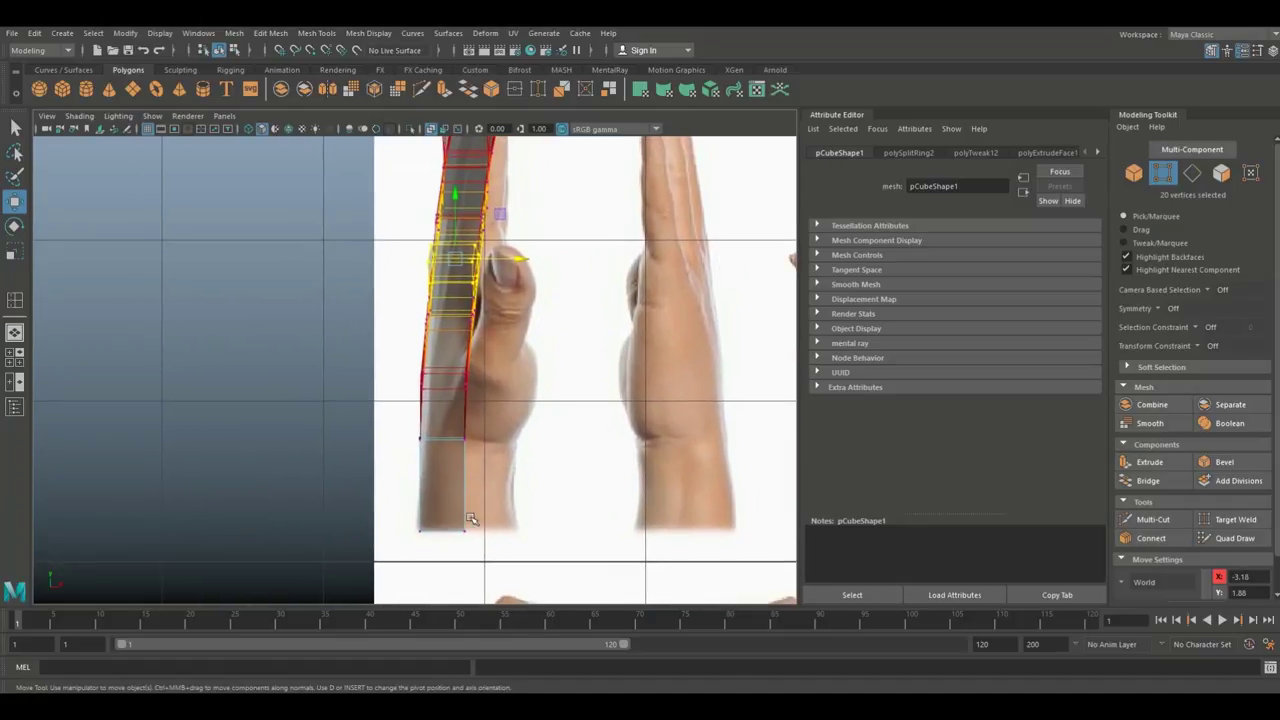
key(b)
drag(459, 521, 596, 538)
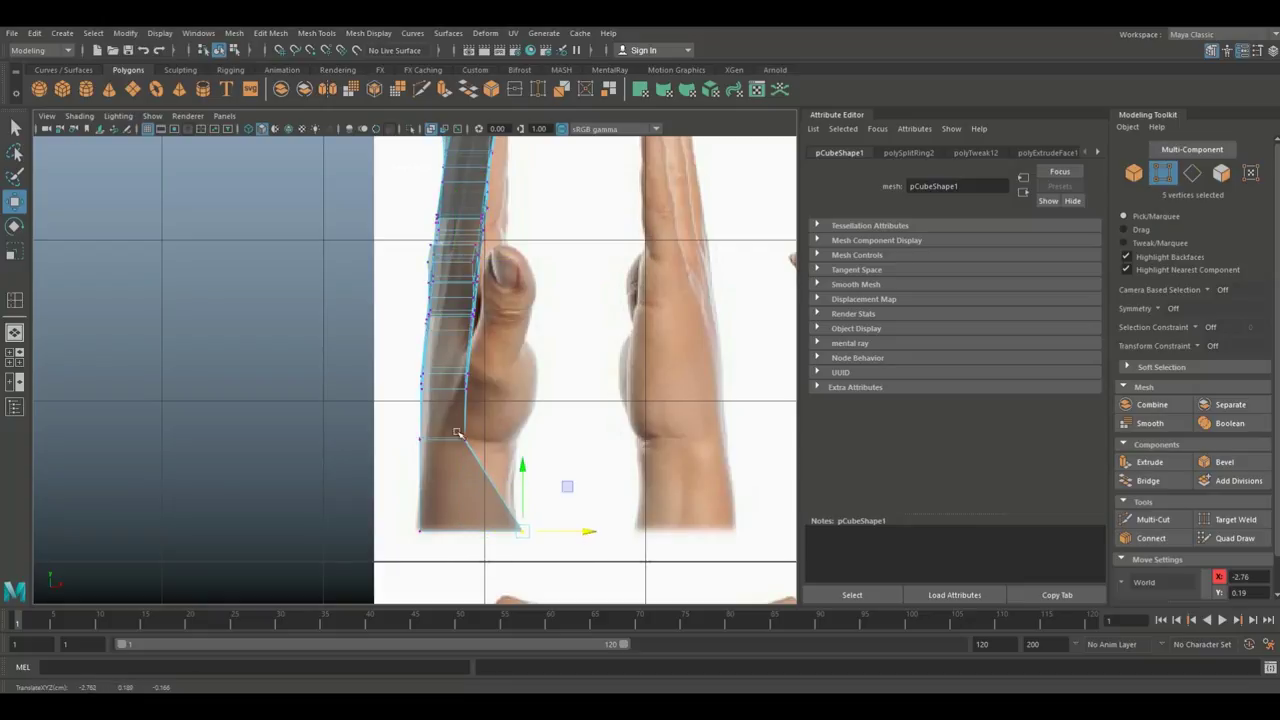
drag(453, 419, 574, 451)
alt+middle_drag(567, 367, 538, 512)
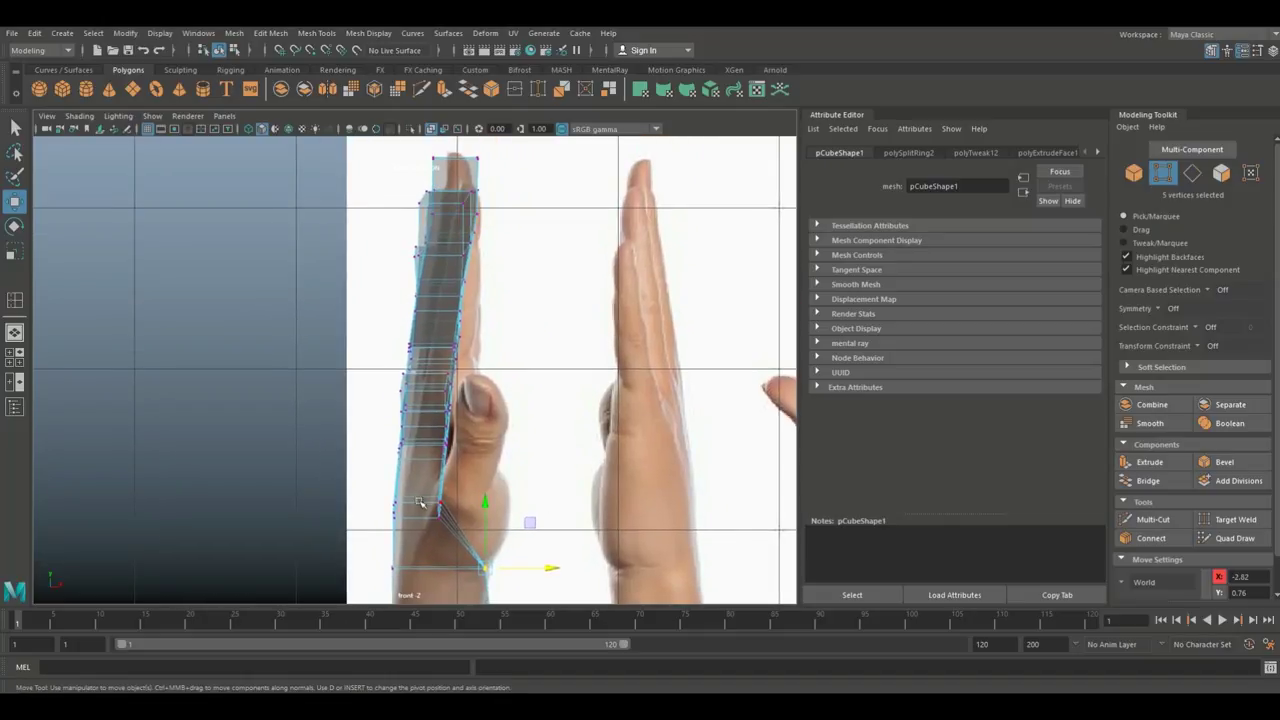
drag(430, 498, 550, 528)
Step: Move the four palm-side edges across the middle of the palm outward along X to about -2.83
click(15, 354)
key(space)
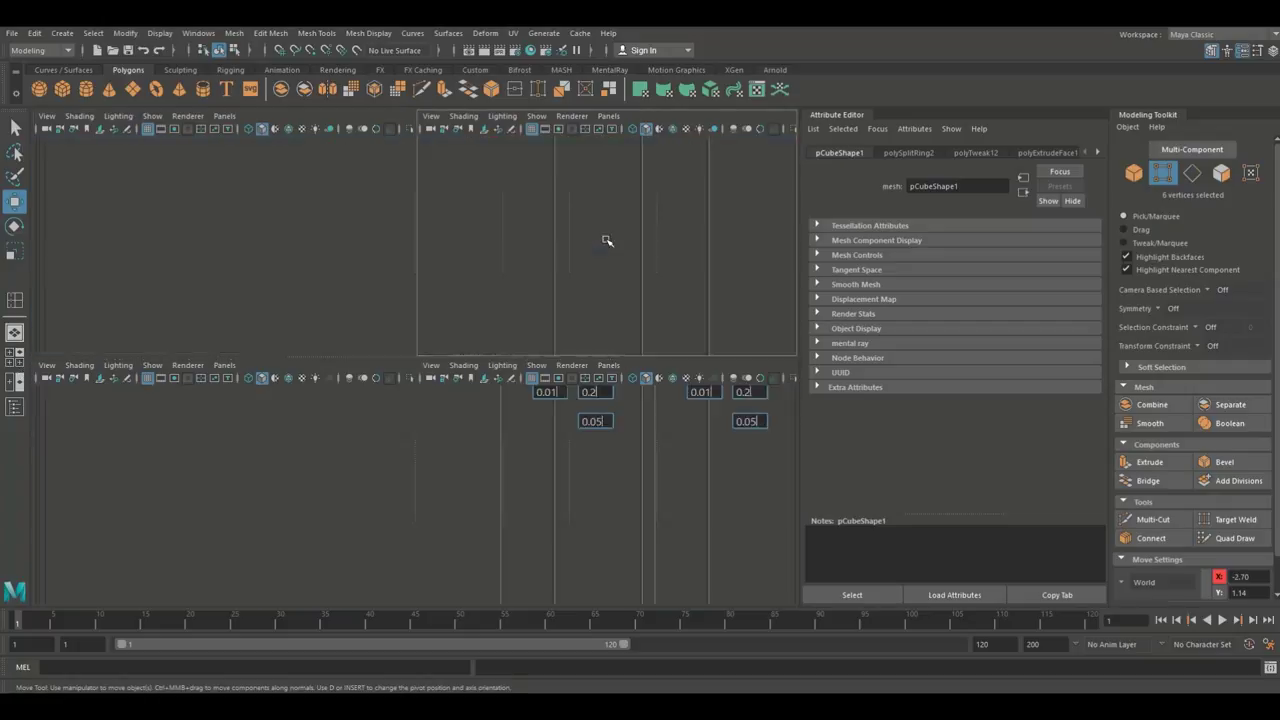
scroll(514, 304, down, 4)
scroll(513, 310, up, 3)
alt+drag(511, 330, 344, 324)
alt+middle_drag(344, 324, 408, 362)
alt+drag(408, 362, 608, 414)
scroll(560, 408, up, 5)
alt+drag(378, 399, 610, 317)
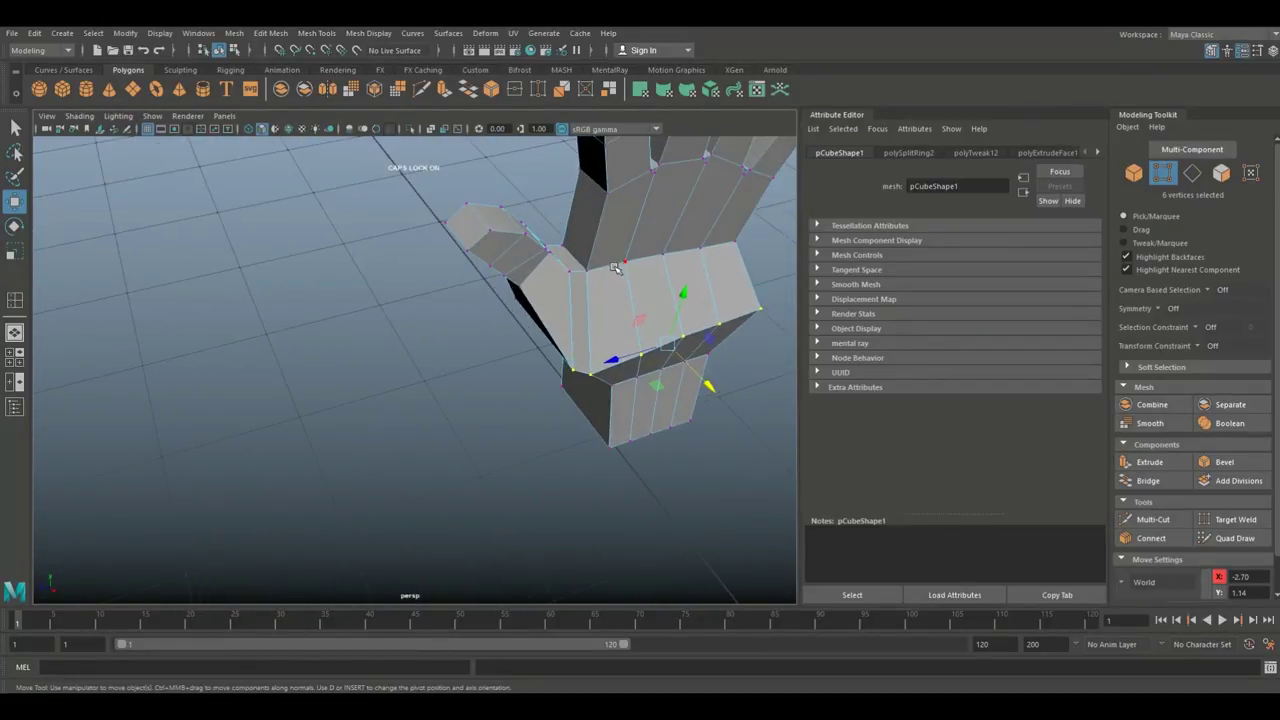
right_drag(610, 268, 606, 230)
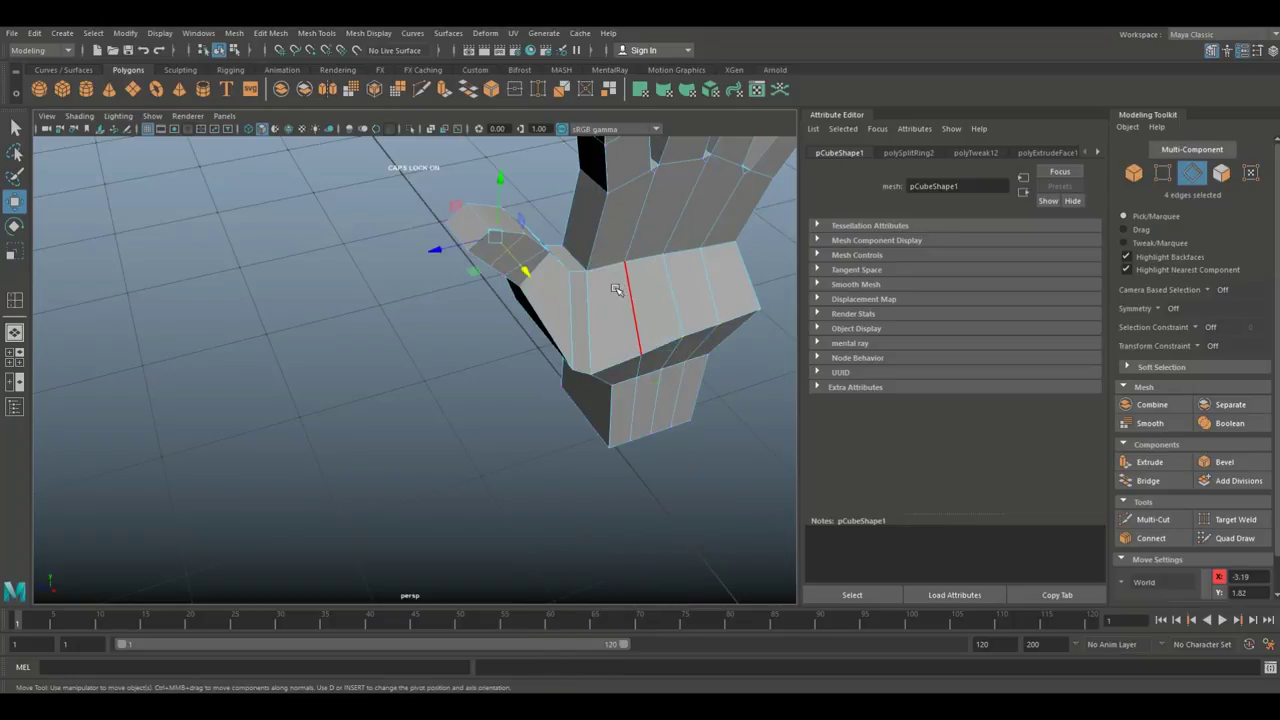
click(606, 265)
double_click(724, 246)
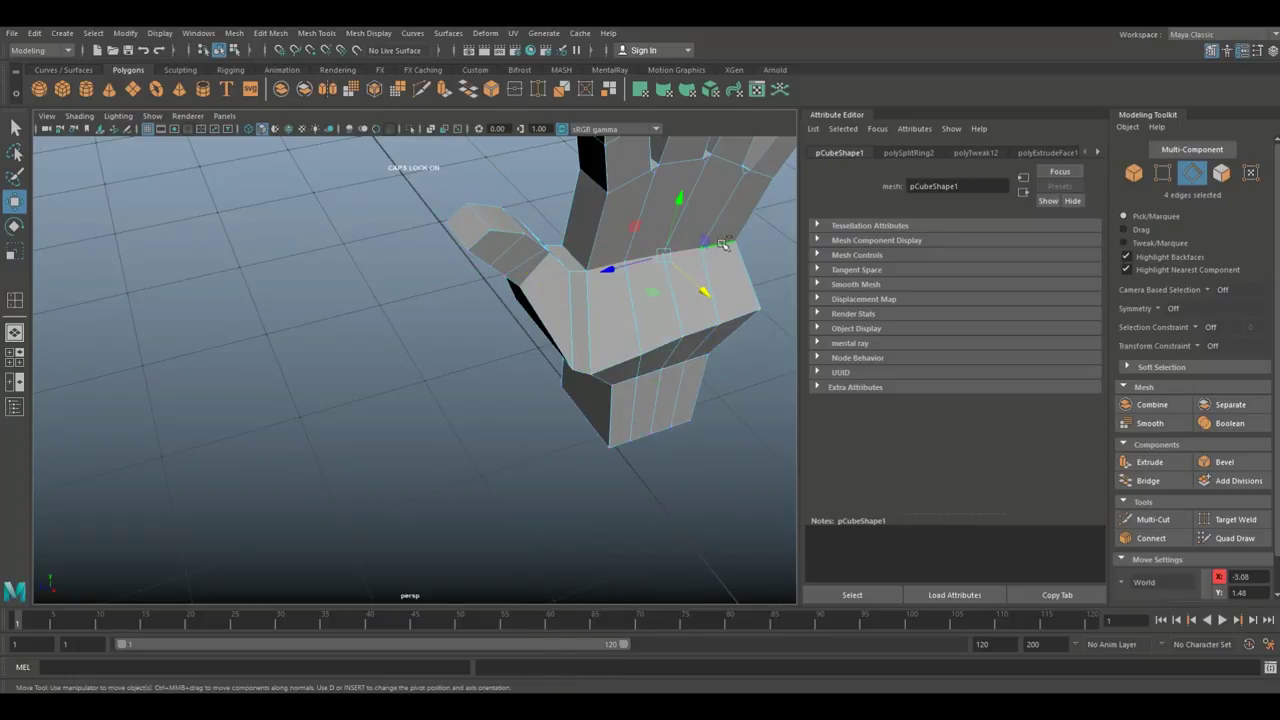
drag(703, 303, 737, 320)
Step: Push the two middle palm-side edges of the wrist crease slightly outward using Soft Select
alt+drag(519, 455, 580, 408)
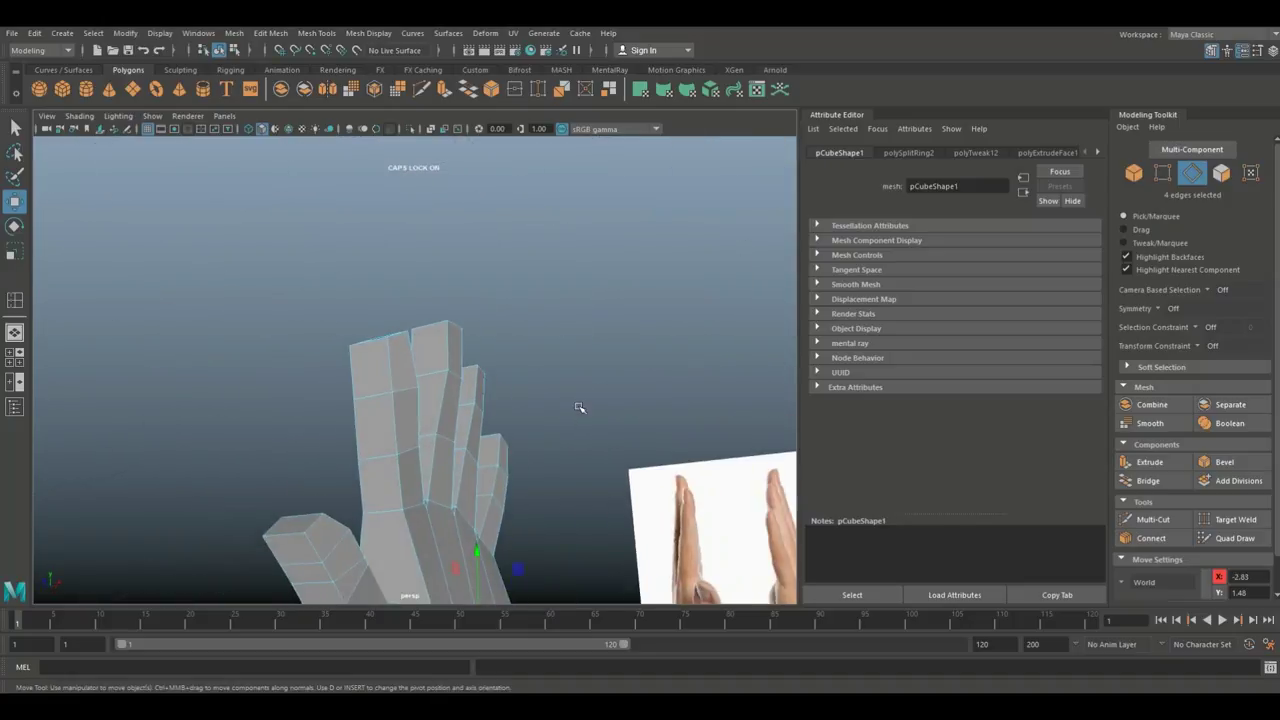
alt+middle_drag(552, 452, 524, 137)
alt+drag(523, 137, 441, 282)
alt+middle_drag(503, 263, 404, 434)
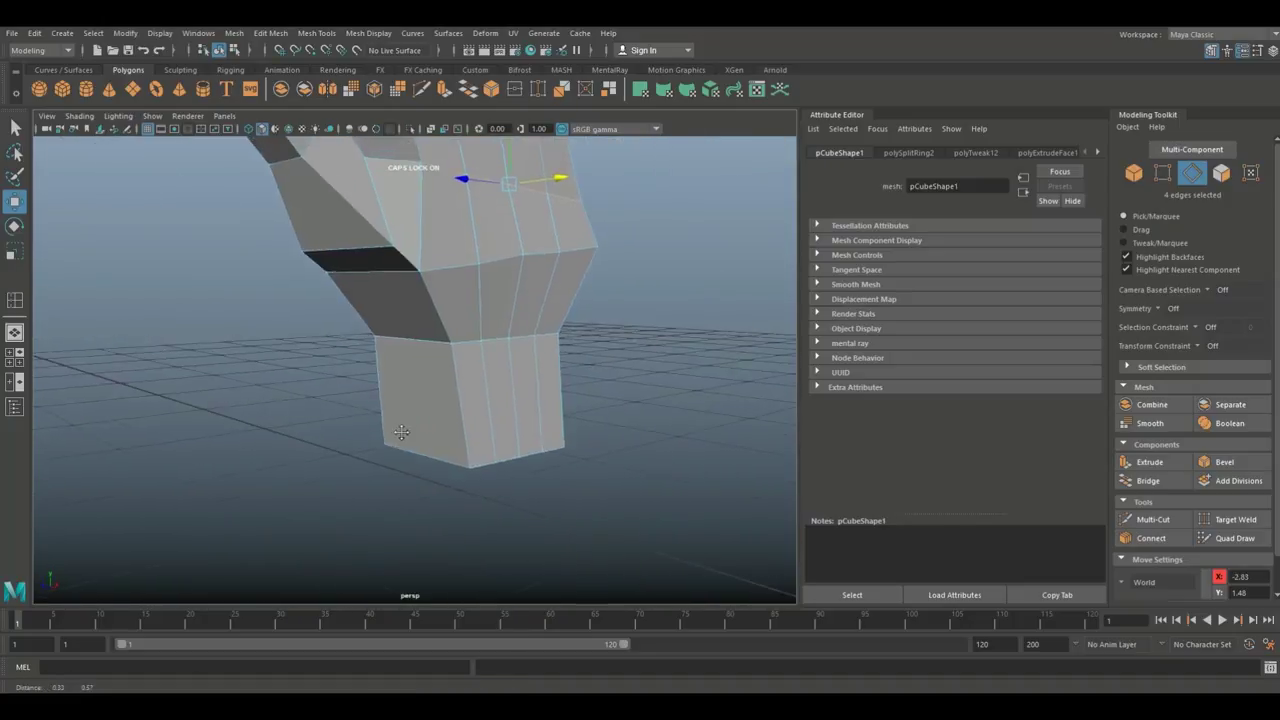
click(500, 341)
shift+click(529, 382)
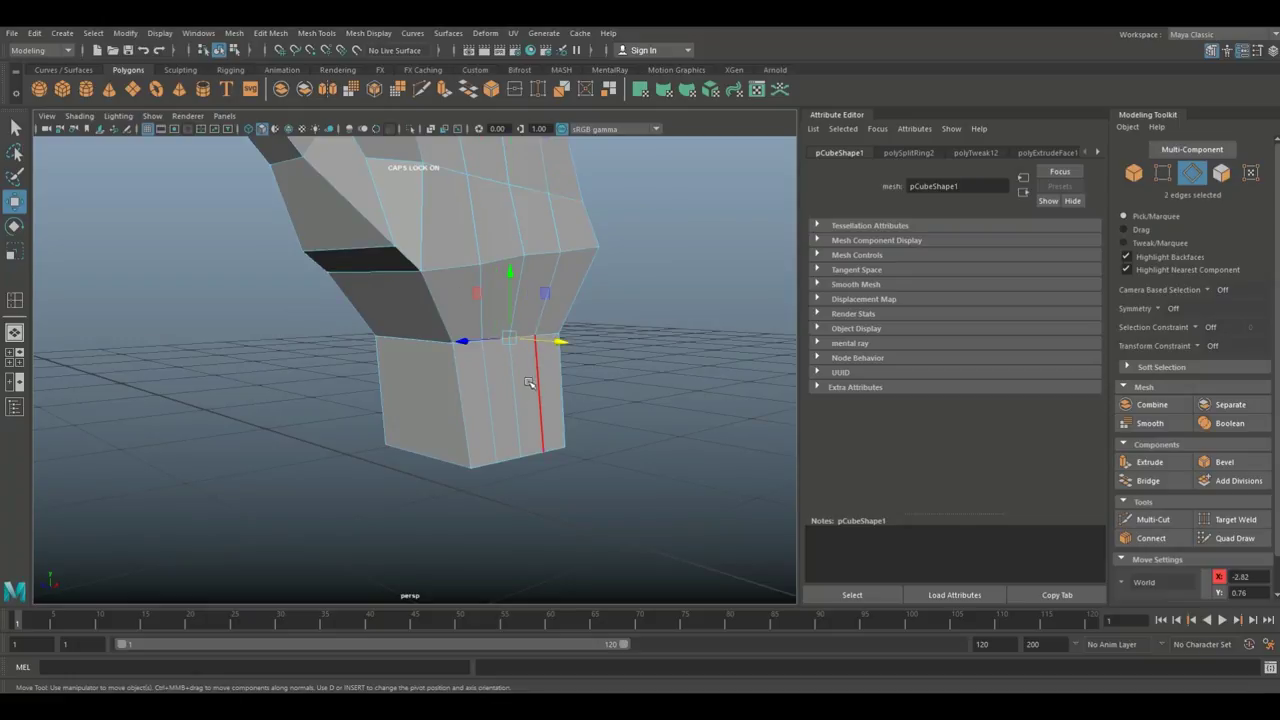
key(b)
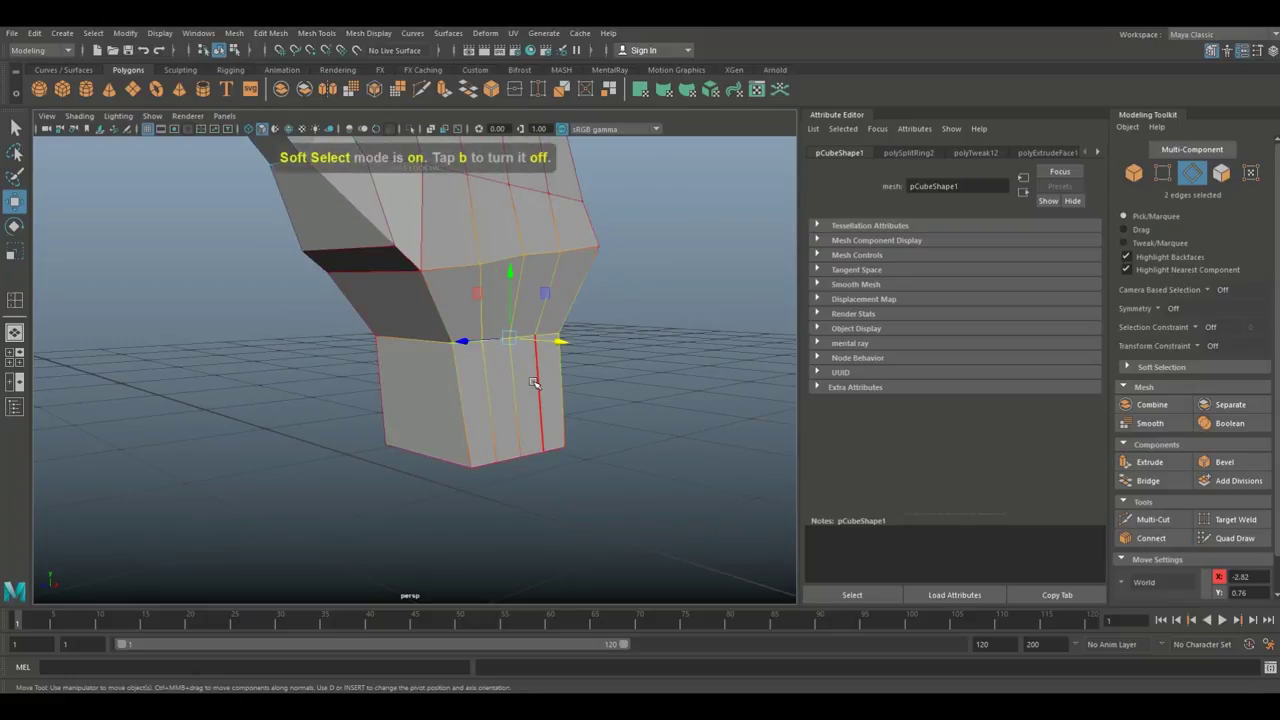
drag(519, 338, 341, 407)
drag(562, 345, 572, 347)
Step: Move the palm-side vertex at the base of the thumb inward along X to about -2.79
alt+drag(659, 404, 409, 394)
alt+middle_drag(409, 394, 231, 417)
alt+drag(231, 417, 314, 303)
right_drag(380, 296, 318, 296)
click(394, 291)
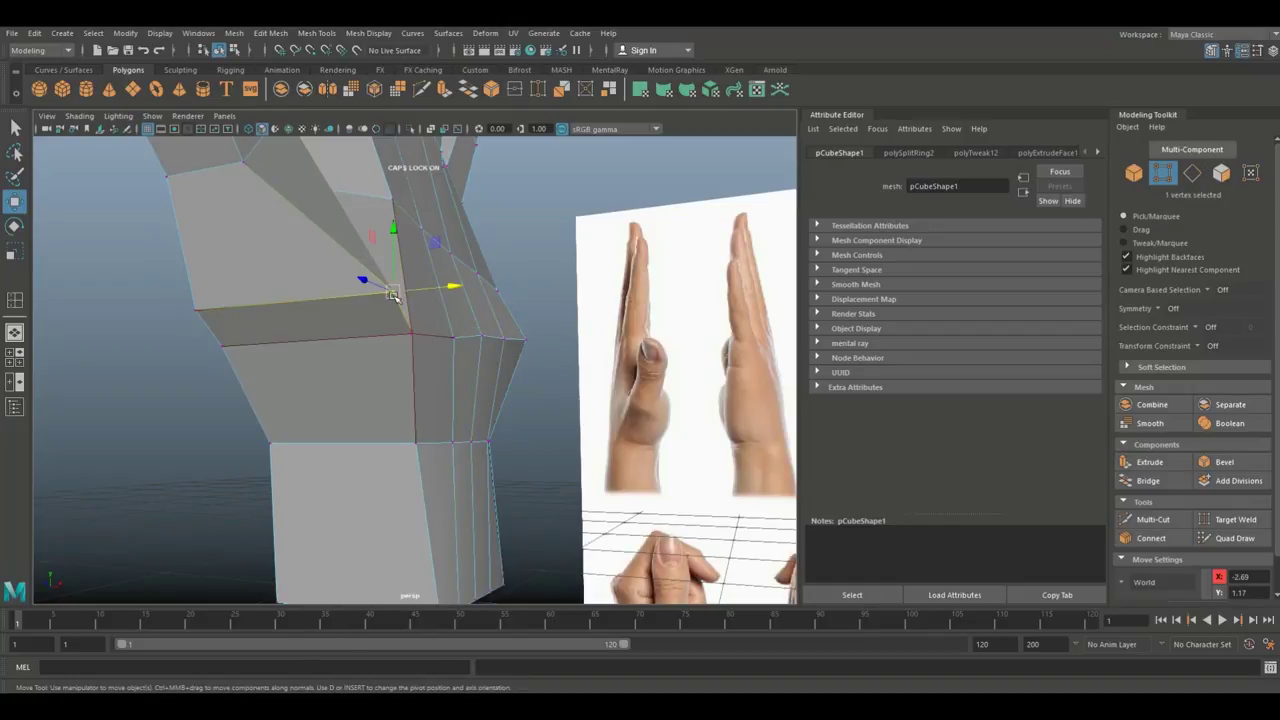
drag(455, 287, 293, 333)
Step: Move two palm-side vertices on the little-finger edge of the palm heel inward along X, the upper one to about -2.97
scroll(427, 293, down, 6)
scroll(292, 340, up, 4)
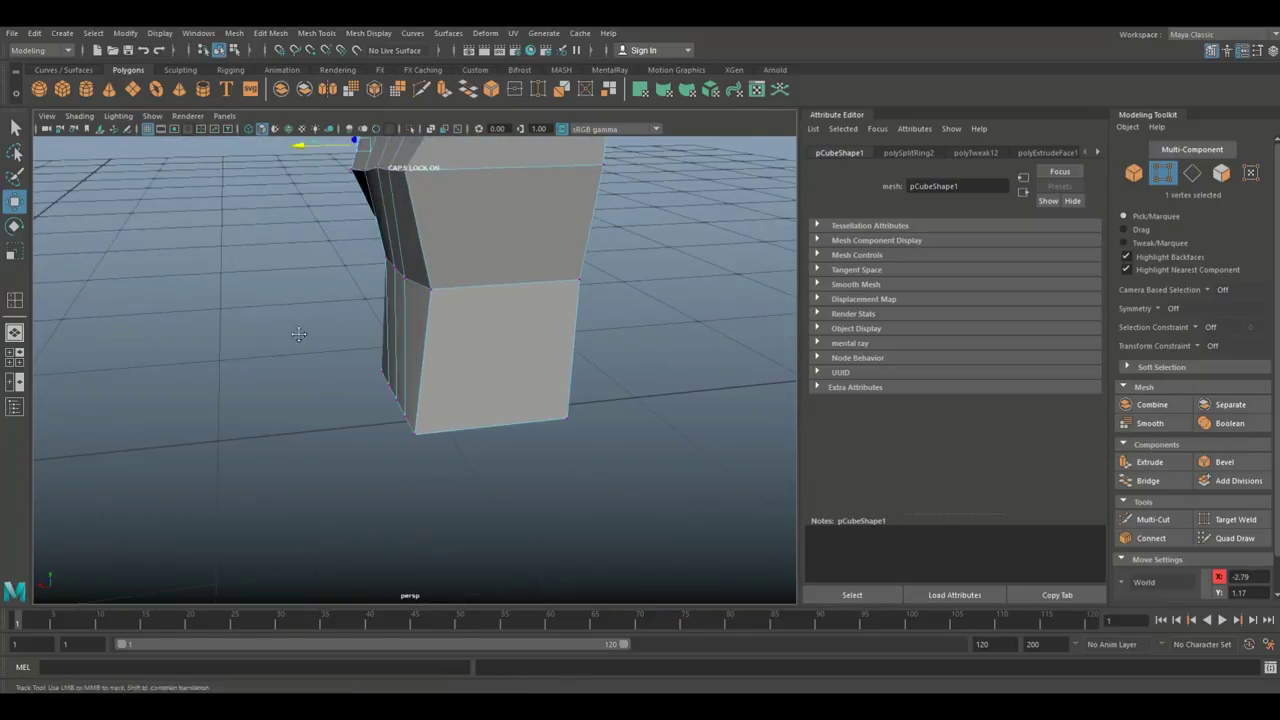
alt+middle_drag(300, 334, 332, 455)
click(445, 332)
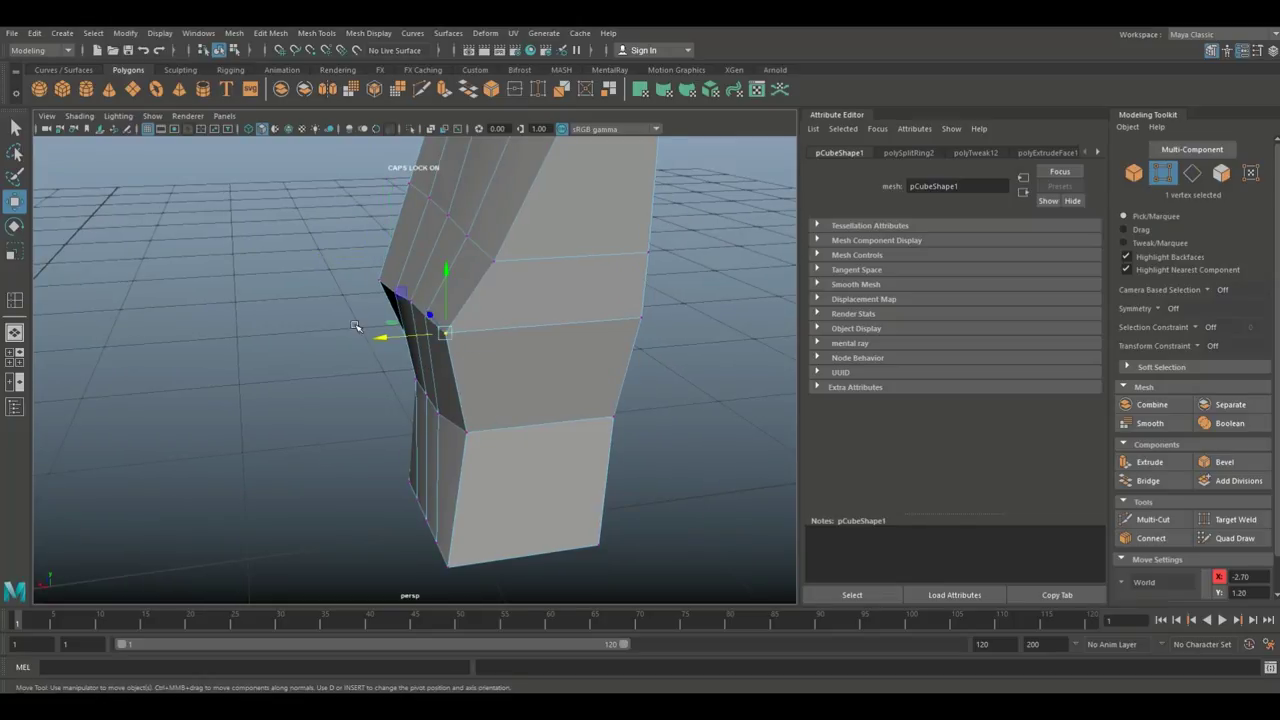
drag(381, 337, 451, 342)
click(493, 264)
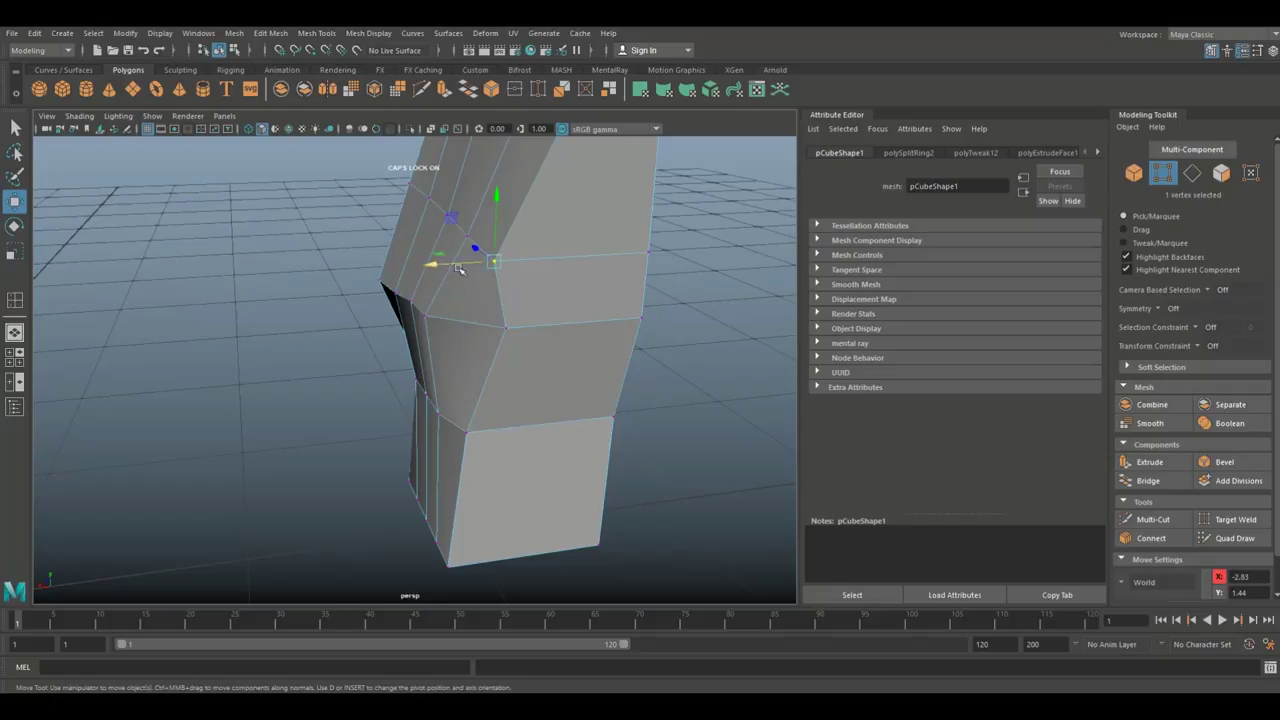
drag(435, 263, 478, 289)
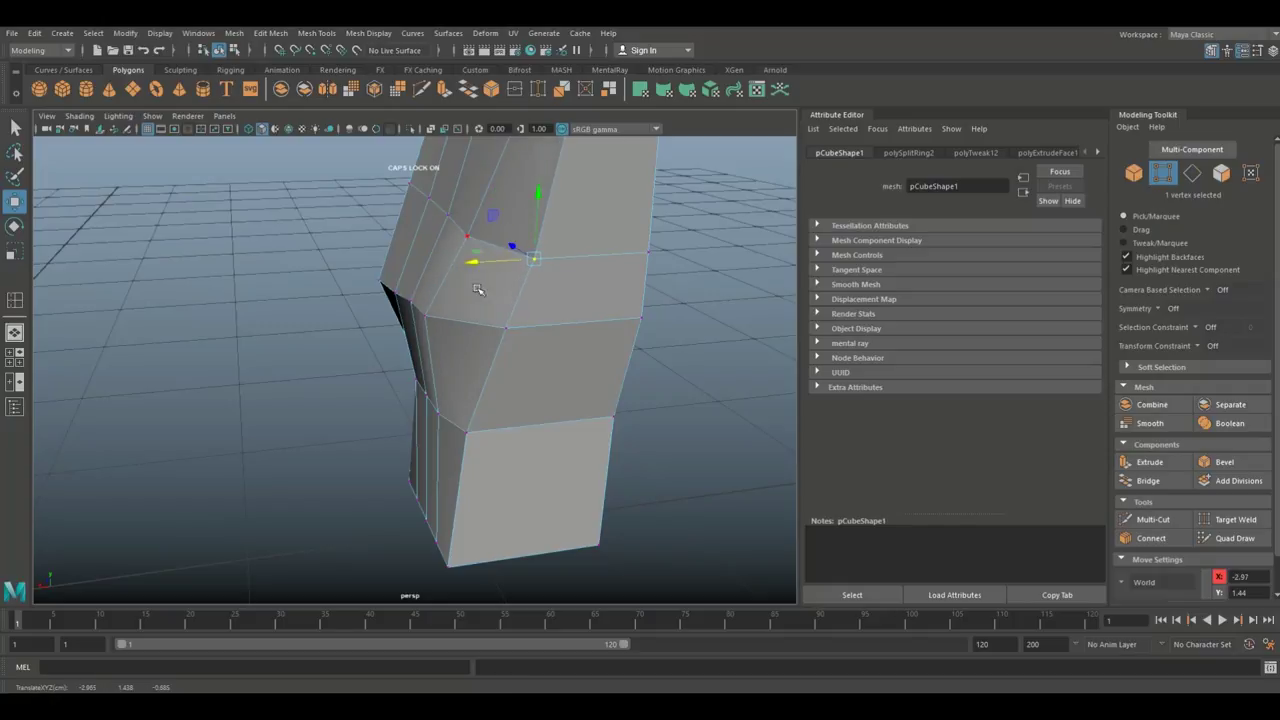
Step: Move the palm-side corner vertices of the wrist crease and wrist end on the little-finger edge inward along X
click(467, 429)
drag(404, 443, 421, 447)
click(445, 564)
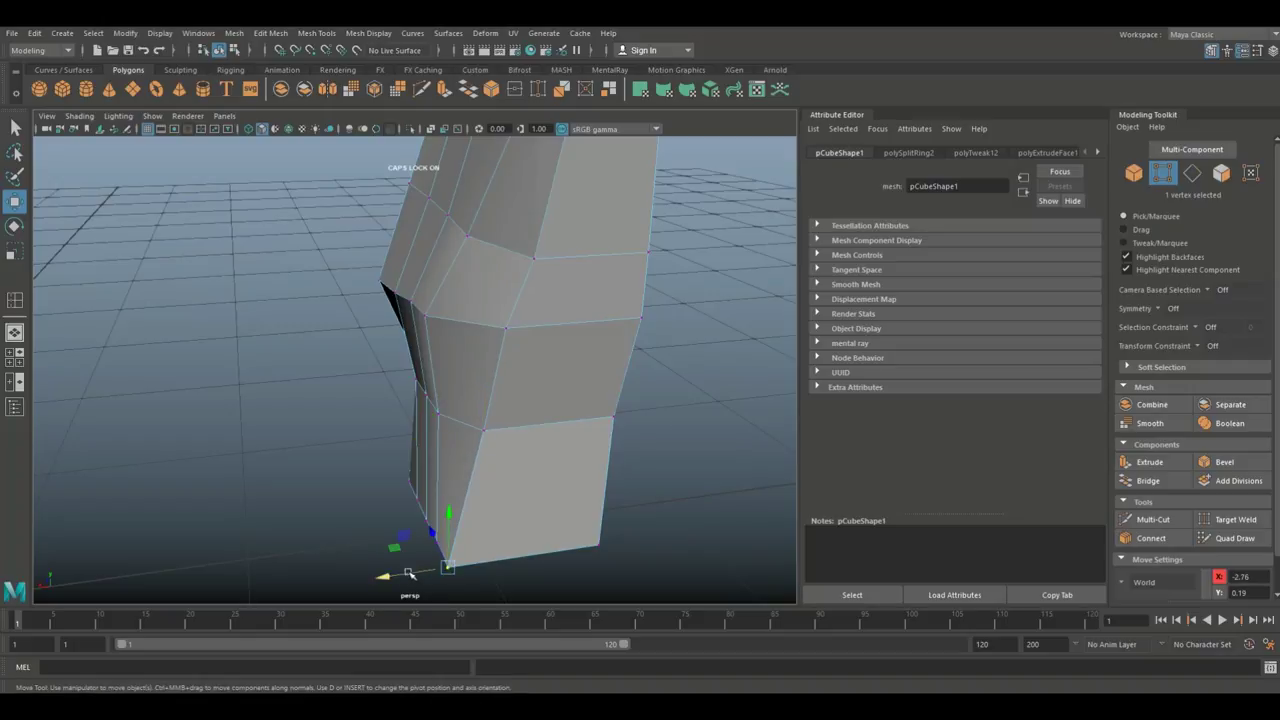
drag(384, 580, 423, 532)
Step: Move the thumb-side palm vertices from the wrist end (about X -2.95) up to the thumb base (about -2.84) inward along X
click(405, 515)
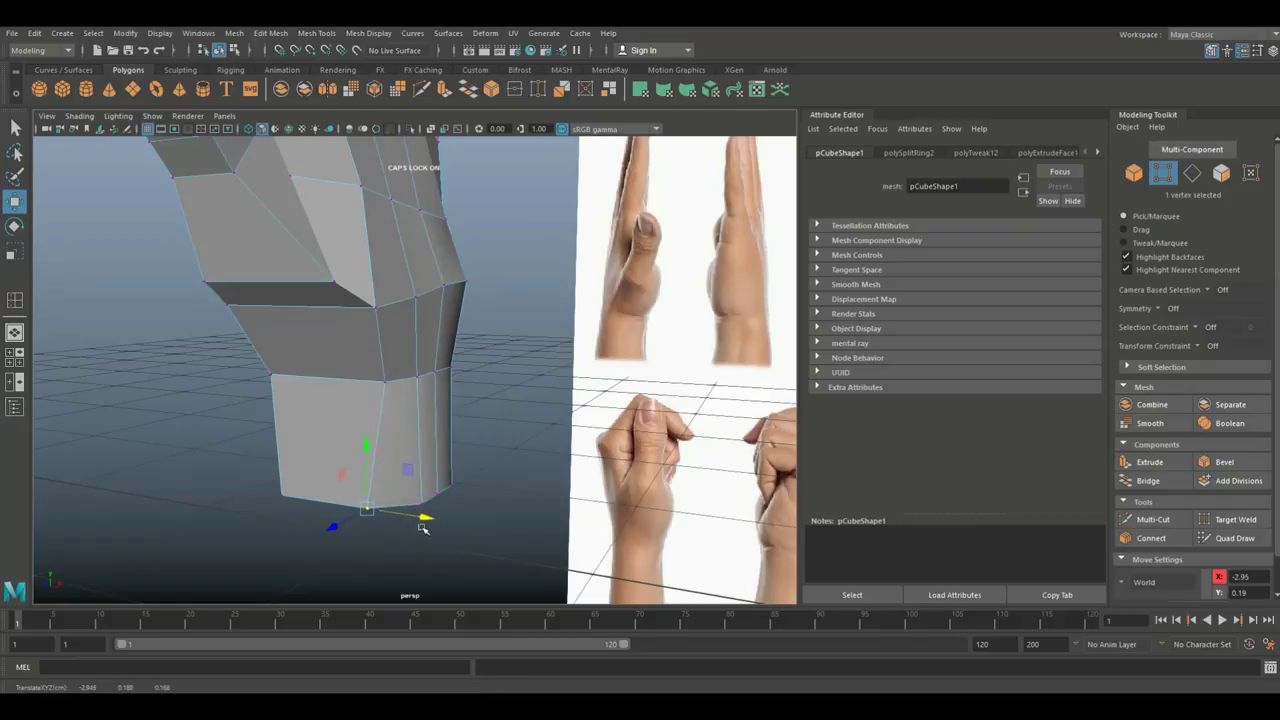
click(383, 379)
drag(443, 386, 426, 383)
click(377, 307)
drag(428, 307, 416, 316)
click(334, 283)
drag(388, 285, 240, 468)
Step: Taper the little and ring fingertips by moving the two back-side end vertices of each toward the palm along X
alt+middle_drag(240, 468, 242, 488)
mouse_move(241, 487)
alt+mouse_down()
mouse_move(297, 486)
mouse_move(283, 446)
mouse_move(223, 491)
alt+mouse_up()
alt+drag(463, 431, 309, 436)
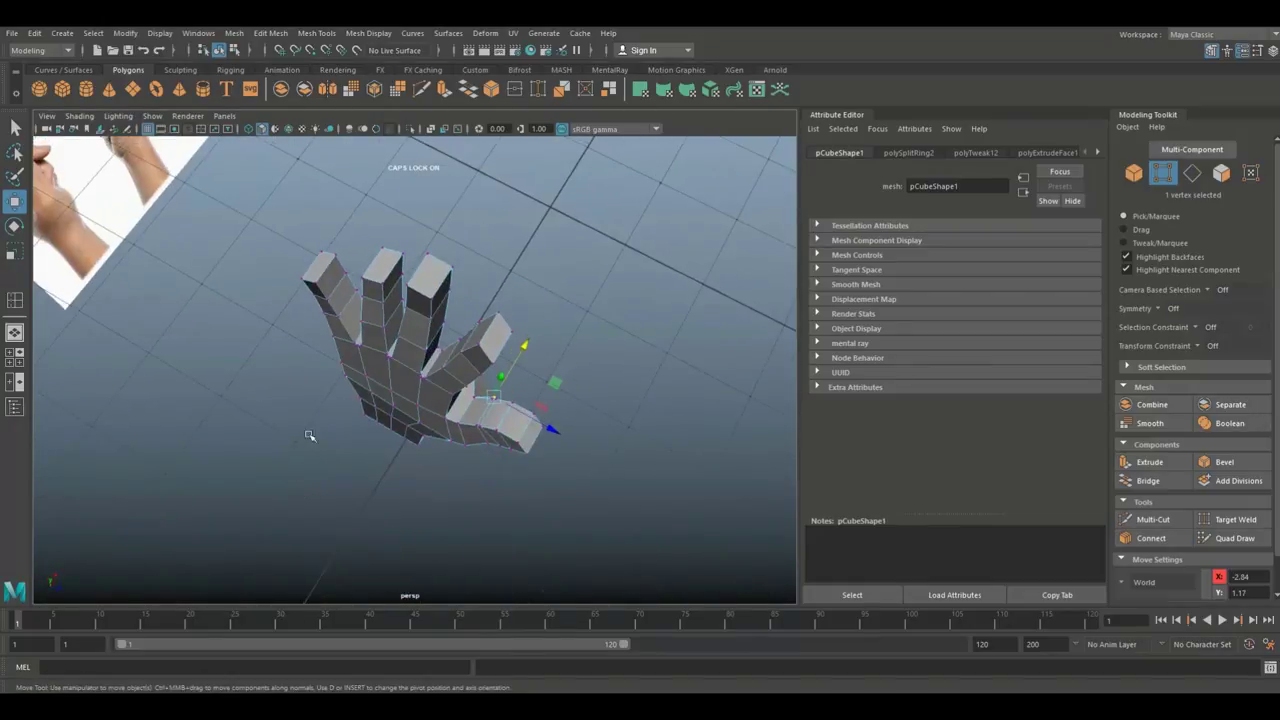
drag(322, 287, 324, 288)
drag(345, 231, 347, 228)
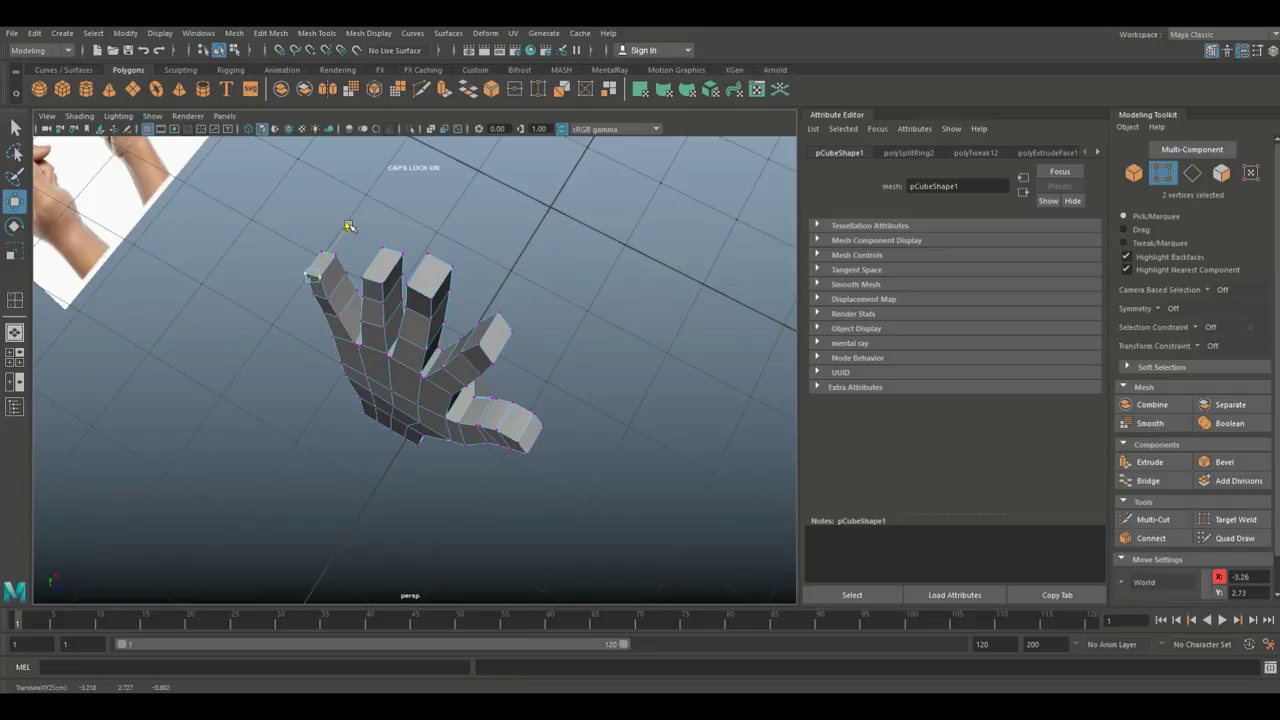
click(362, 277)
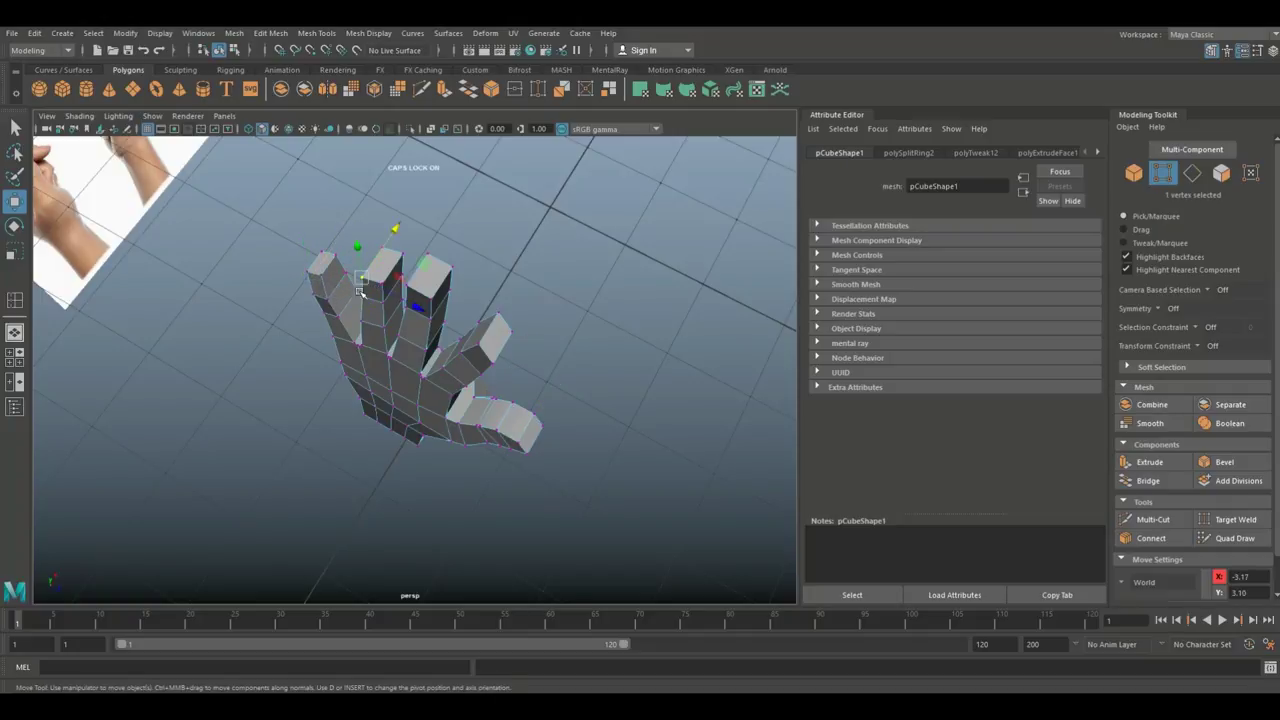
scroll(362, 292, up, 4)
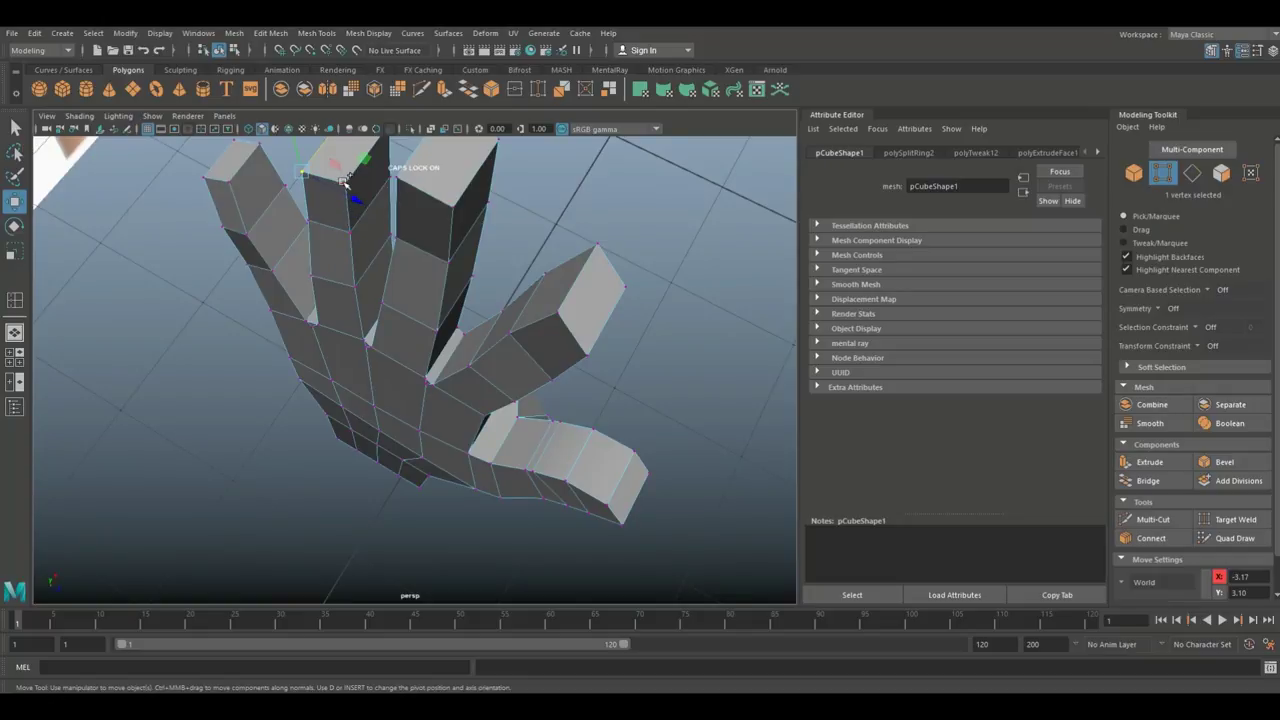
shift+click(347, 184)
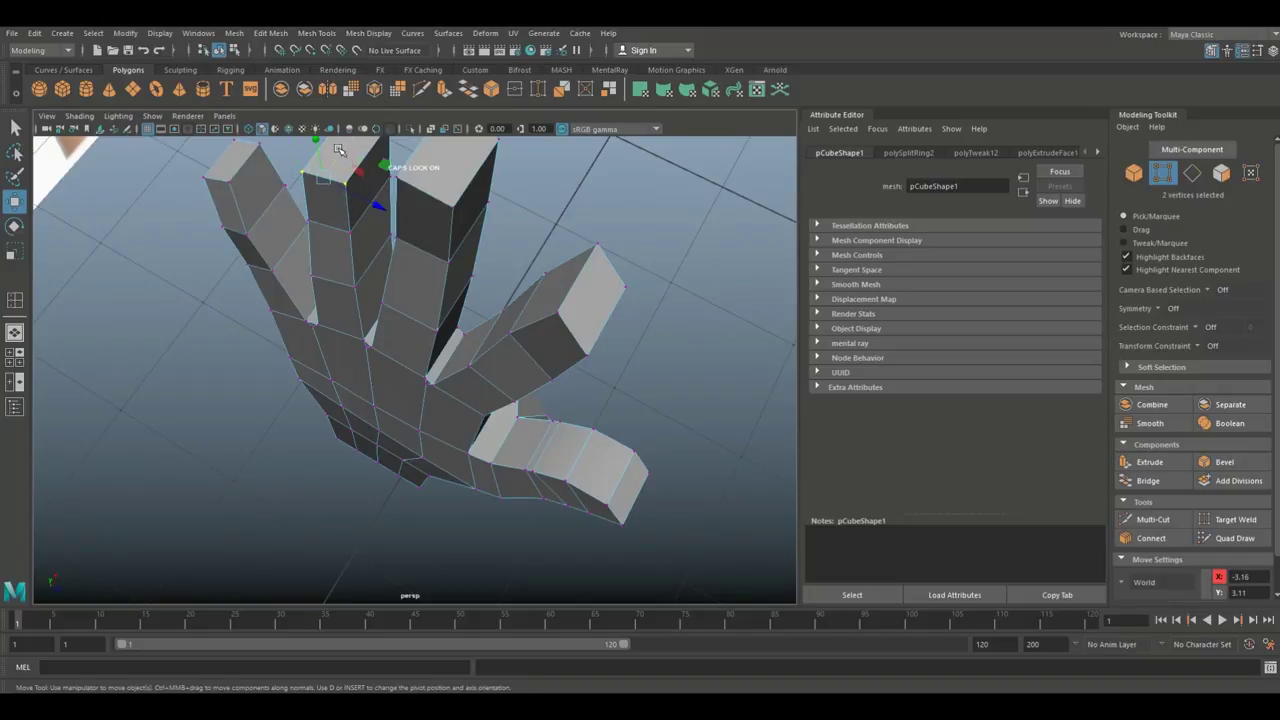
middle_drag(338, 149, 350, 140)
Step: Taper the middle and index fingertips by moving their back-side end vertices toward the palm along X, the middle to about -3.07
alt+drag(348, 168, 407, 441)
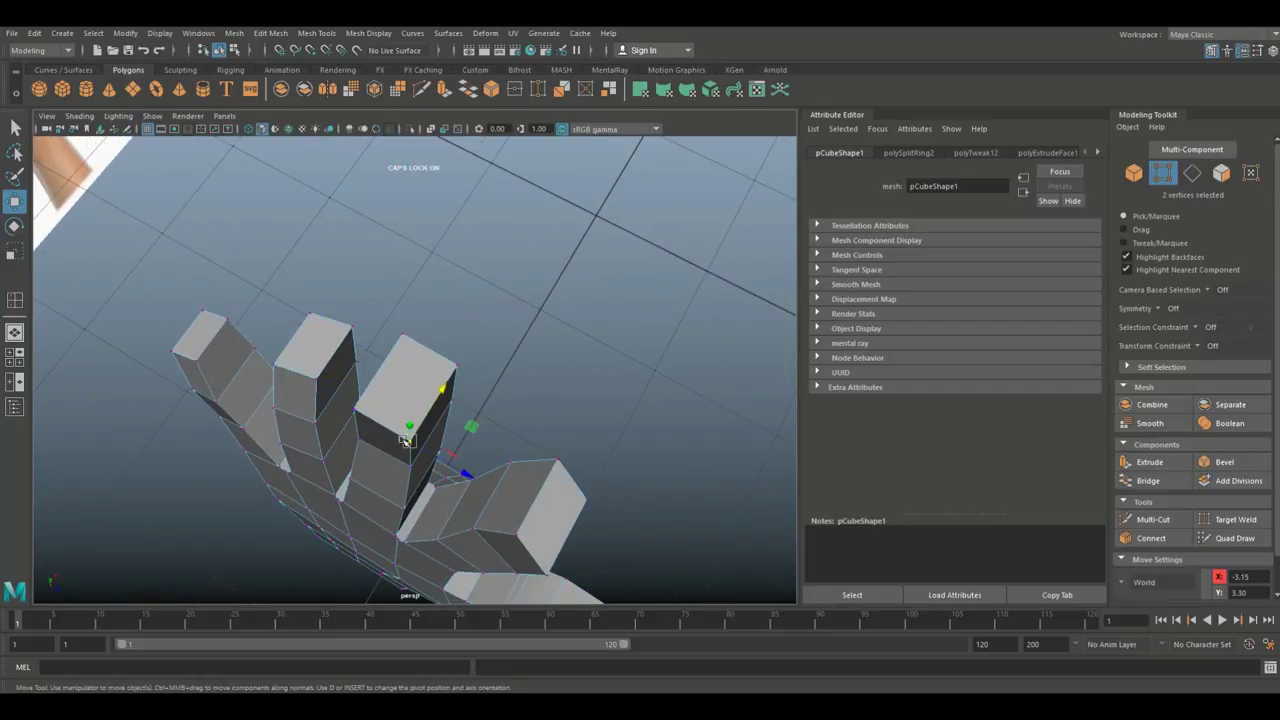
shift+click(356, 407)
middle_drag(415, 371, 430, 356)
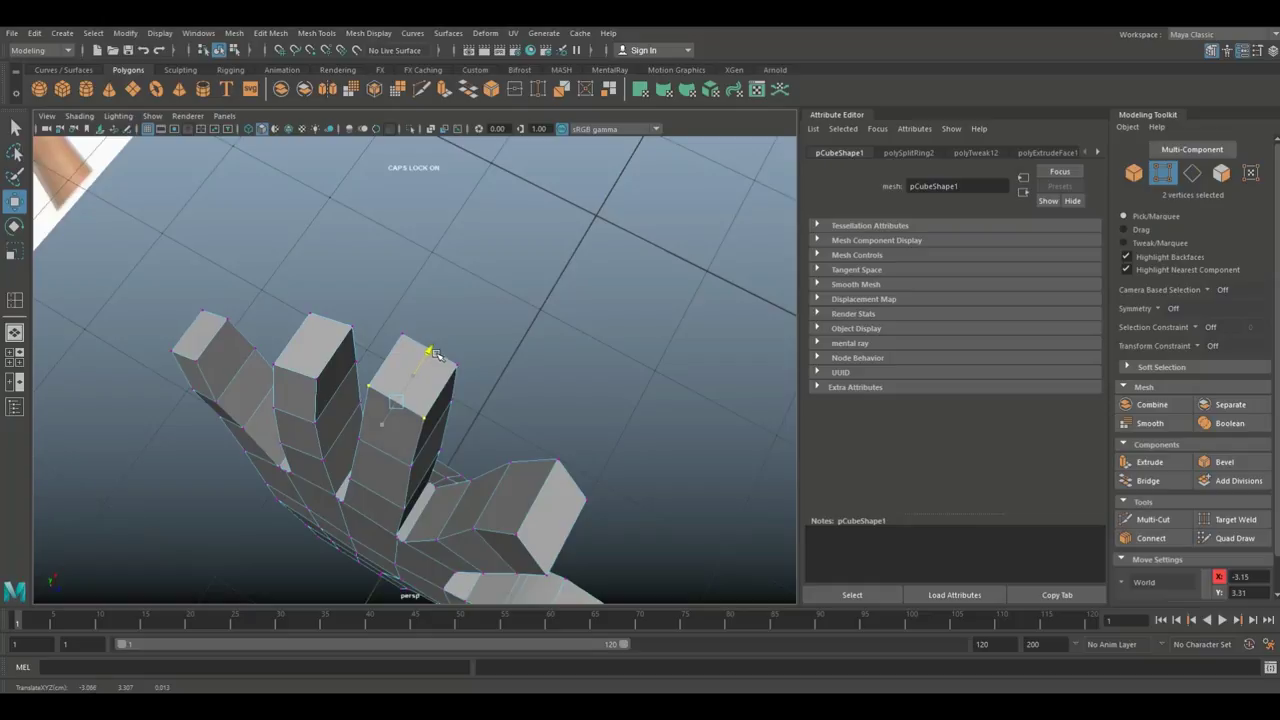
alt+drag(433, 356, 400, 345)
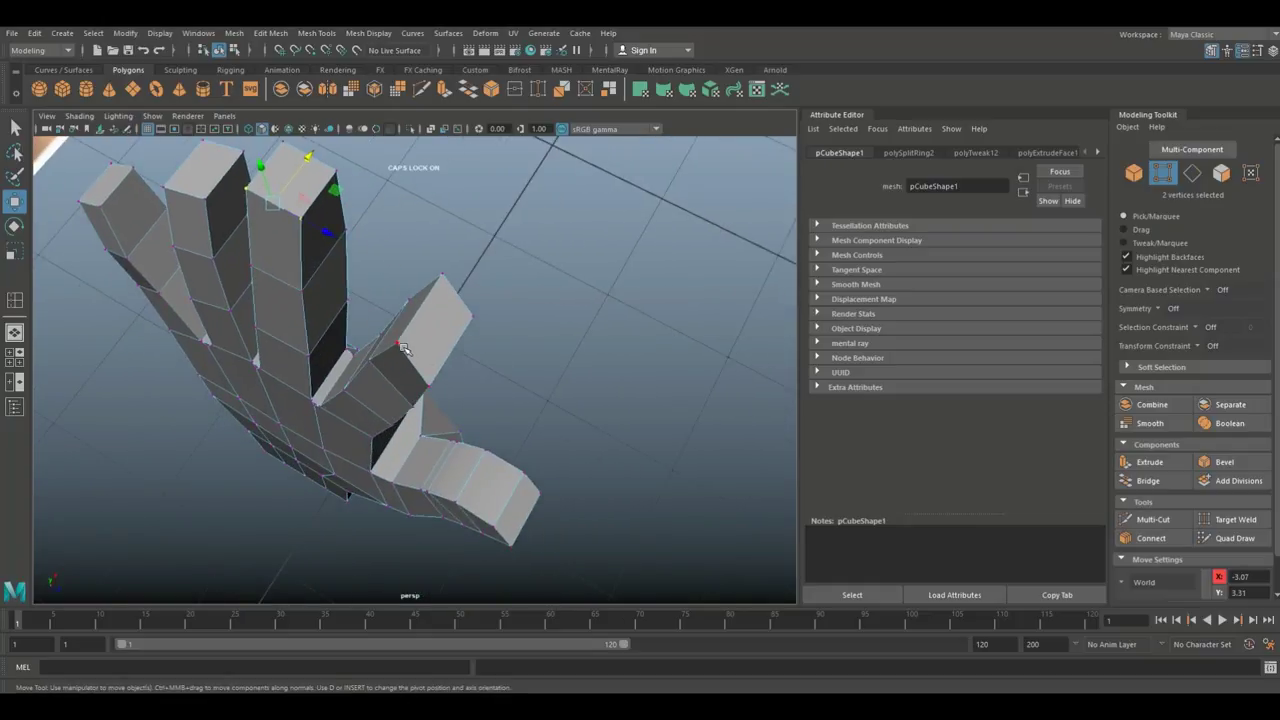
click(397, 343)
shift+click(428, 386)
middle_drag(445, 315, 453, 302)
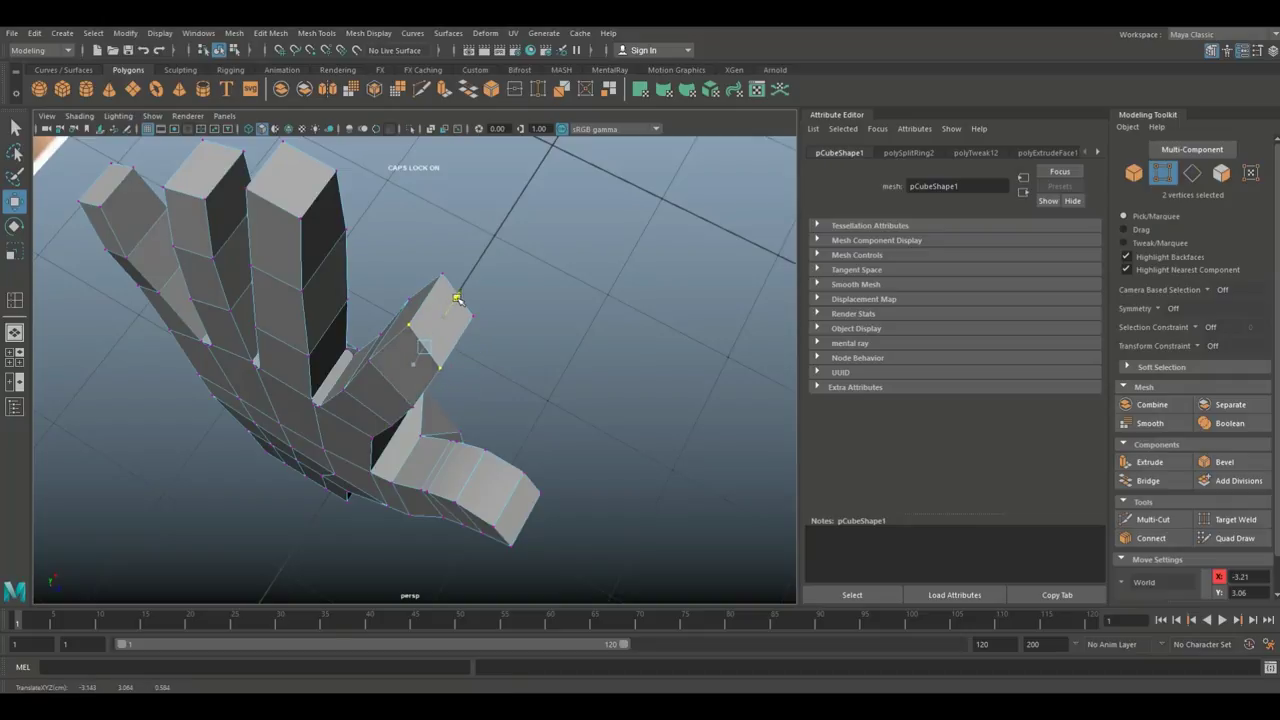
Step: Thin the thumb tip by moving its two back-side vertices toward the palm along X to about -3.29, then clear the selection
alt+drag(516, 406, 475, 404)
click(467, 411)
shift+click(453, 380)
drag(504, 382, 515, 376)
scroll(520, 400, down, 6)
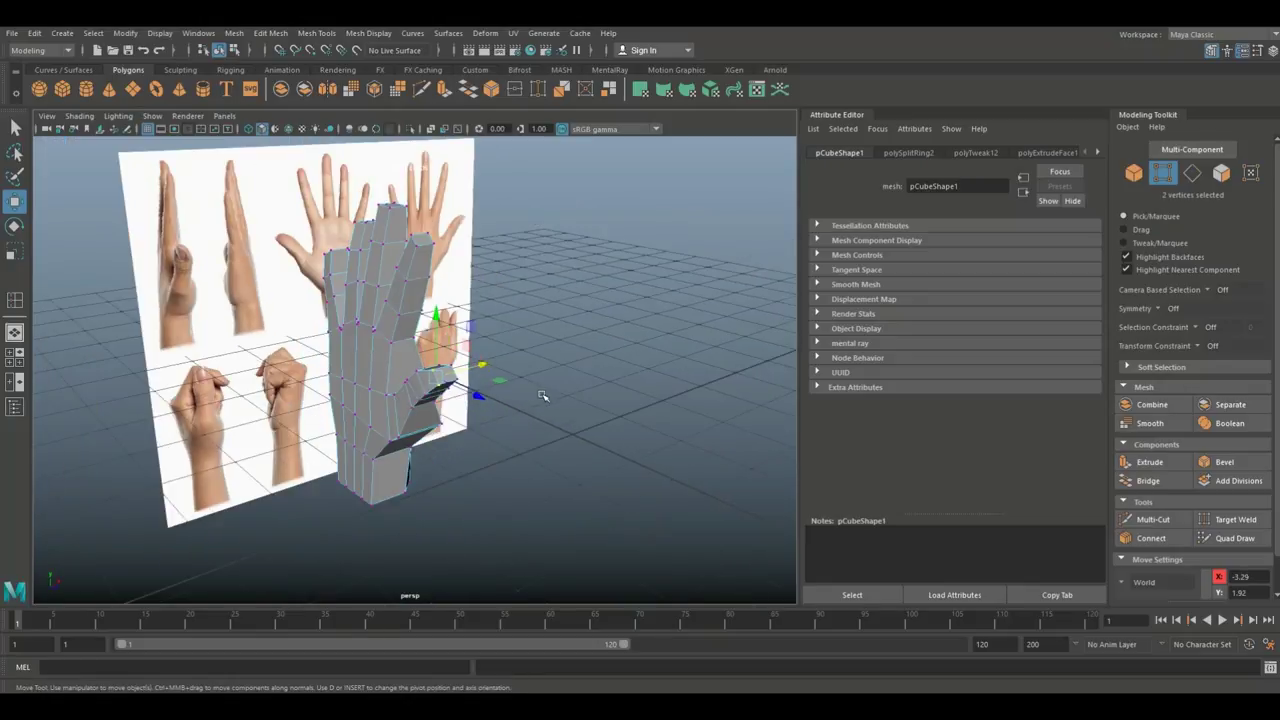
alt+drag(537, 443, 352, 415)
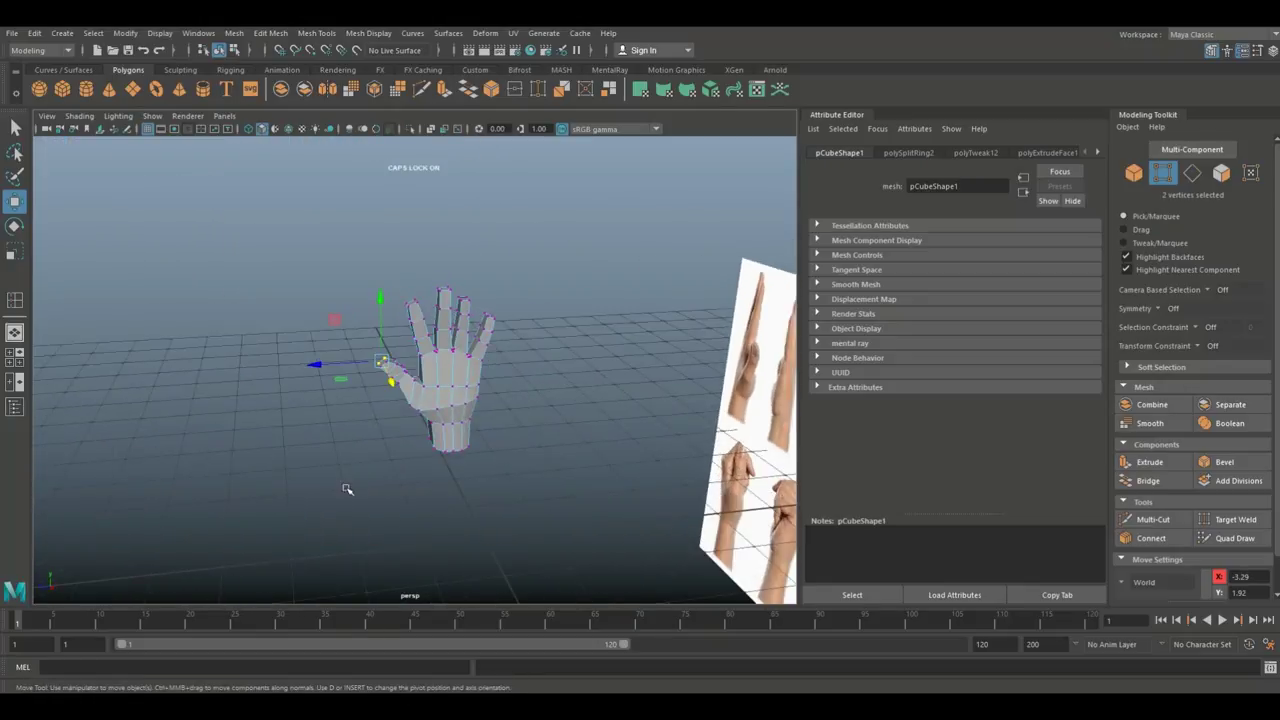
click(346, 493)
Step: With Soft Select off, move the palm-side vertex at the base of the thumb inward along X to about -2.85
scroll(346, 496, up, 4)
scroll(432, 495, up, 3)
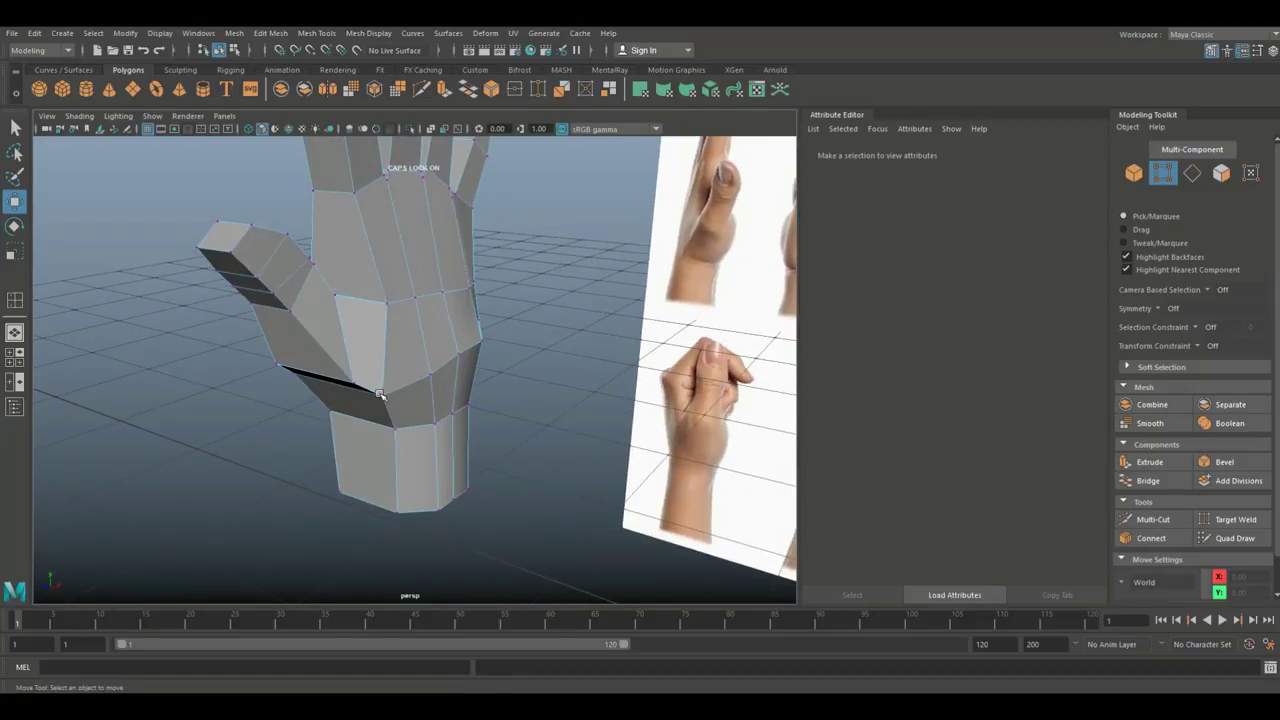
click(380, 395)
key(b)
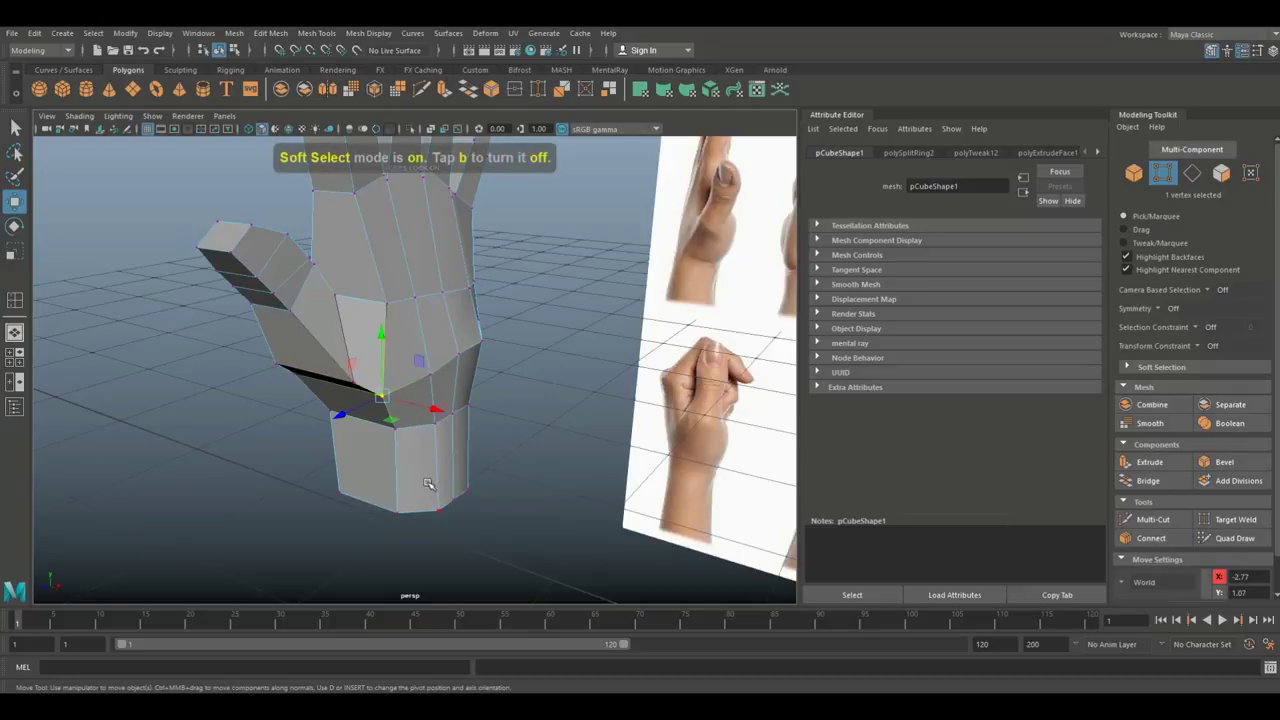
alt+drag(428, 486, 464, 471)
key(b)
mouse_move(468, 401)
mouse_down()
mouse_move(446, 402)
mouse_move(457, 415)
mouse_up()
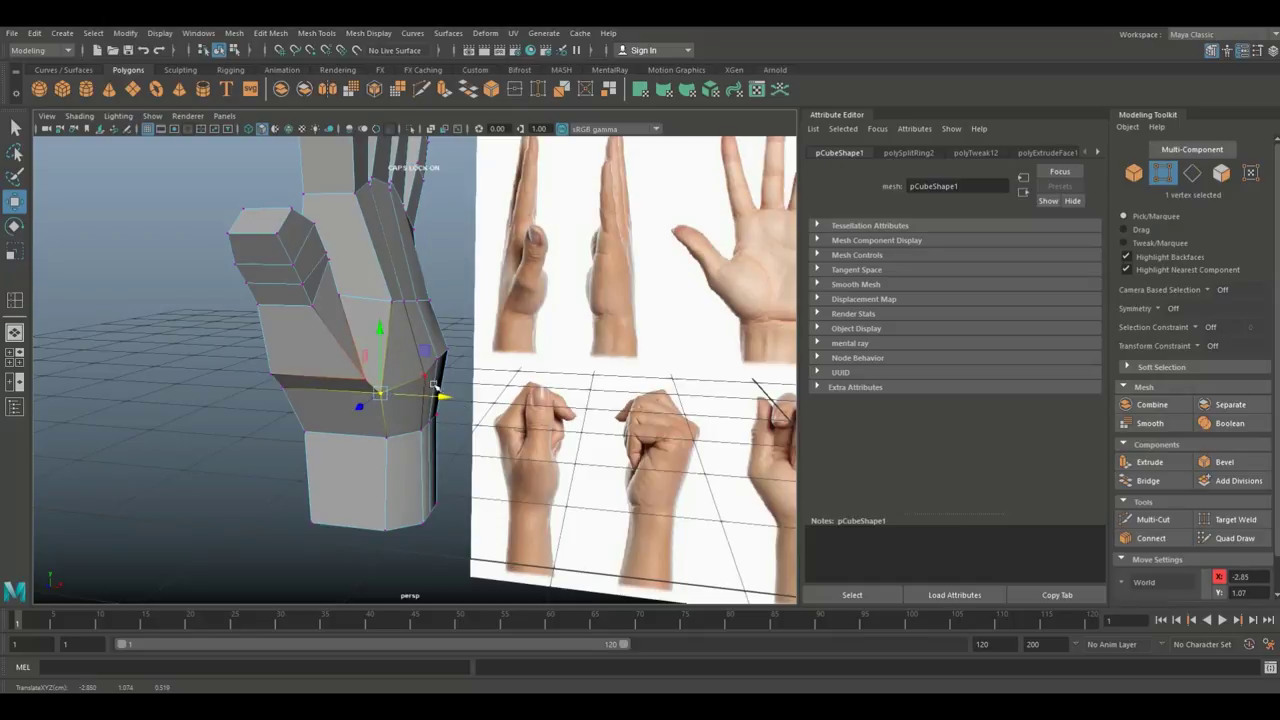
Step: Adjust the neighbouring palm-heel vertex along X, using Soft Select to blend it into the surrounding palm
click(423, 376)
drag(494, 381, 478, 467)
key(b)
drag(461, 348, 469, 392)
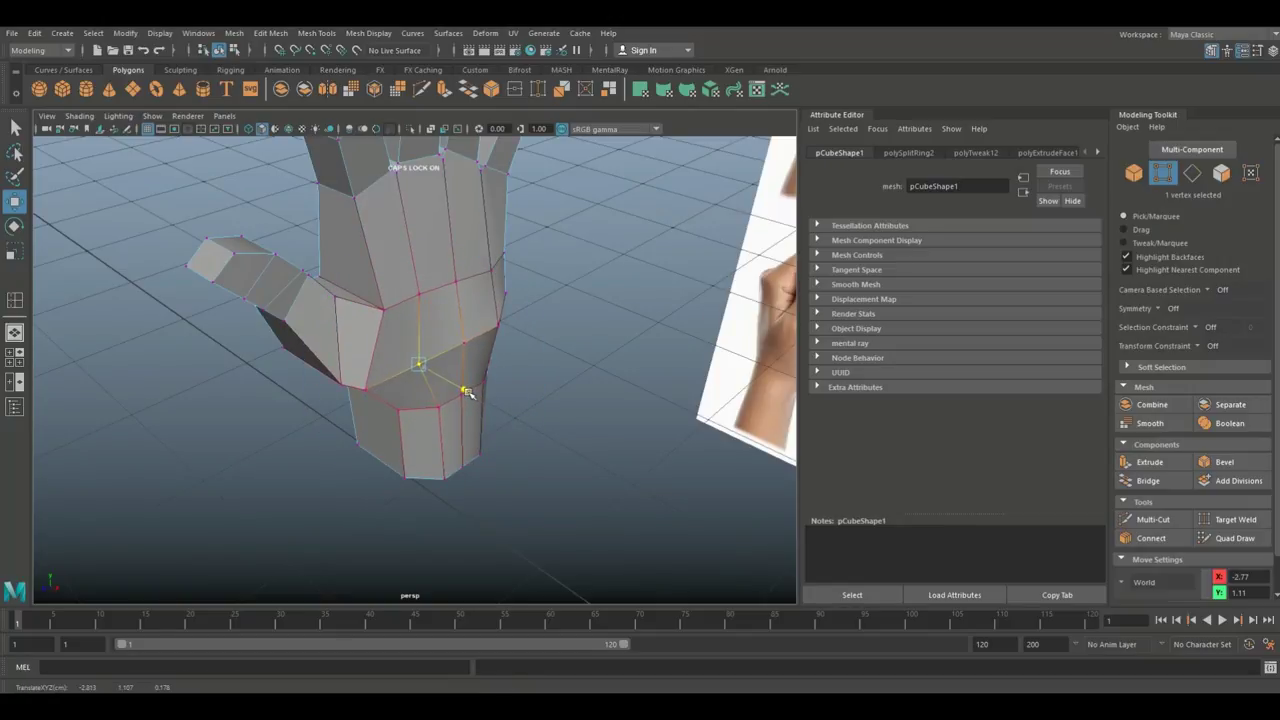
click(316, 466)
Step: Preview the whole hand smoothed, examine its shape from the palm side, and return to the unsmoothed display
scroll(322, 464, down, 3)
alt+drag(326, 474, 343, 454)
right_drag(404, 283, 433, 272)
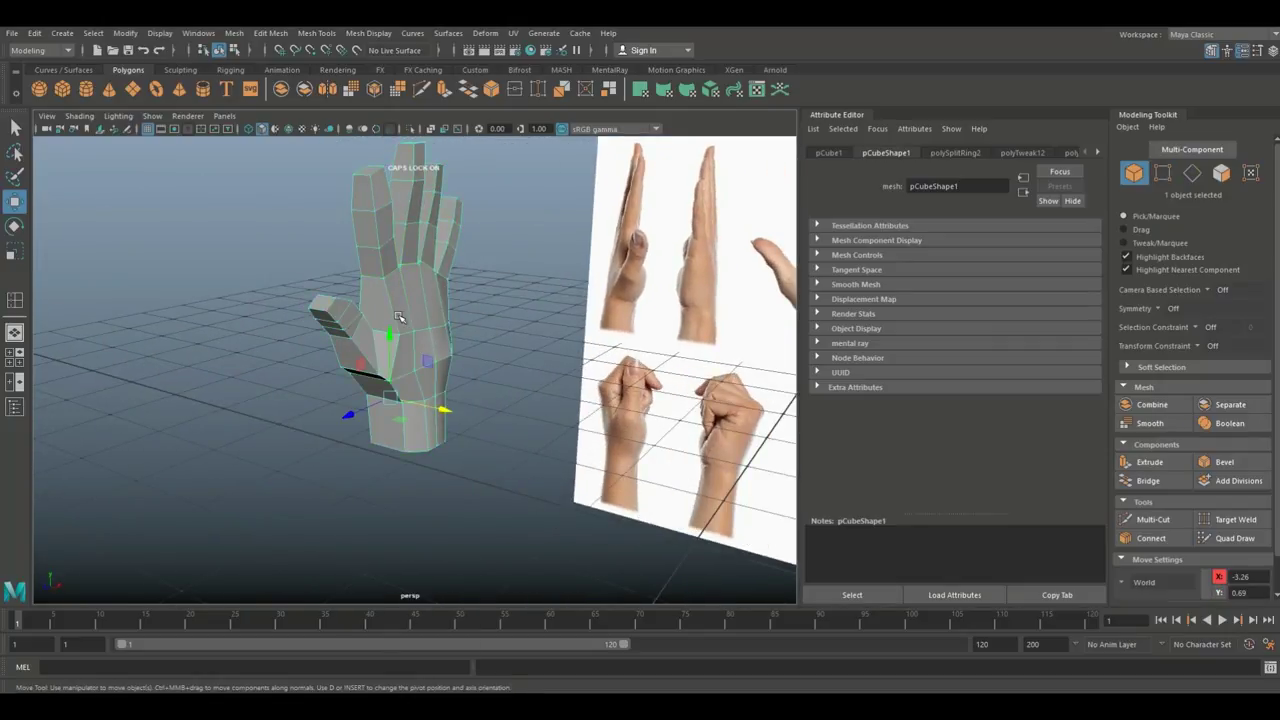
key(3)
click(298, 383)
alt+drag(298, 385, 110, 432)
key(f)
click(476, 376)
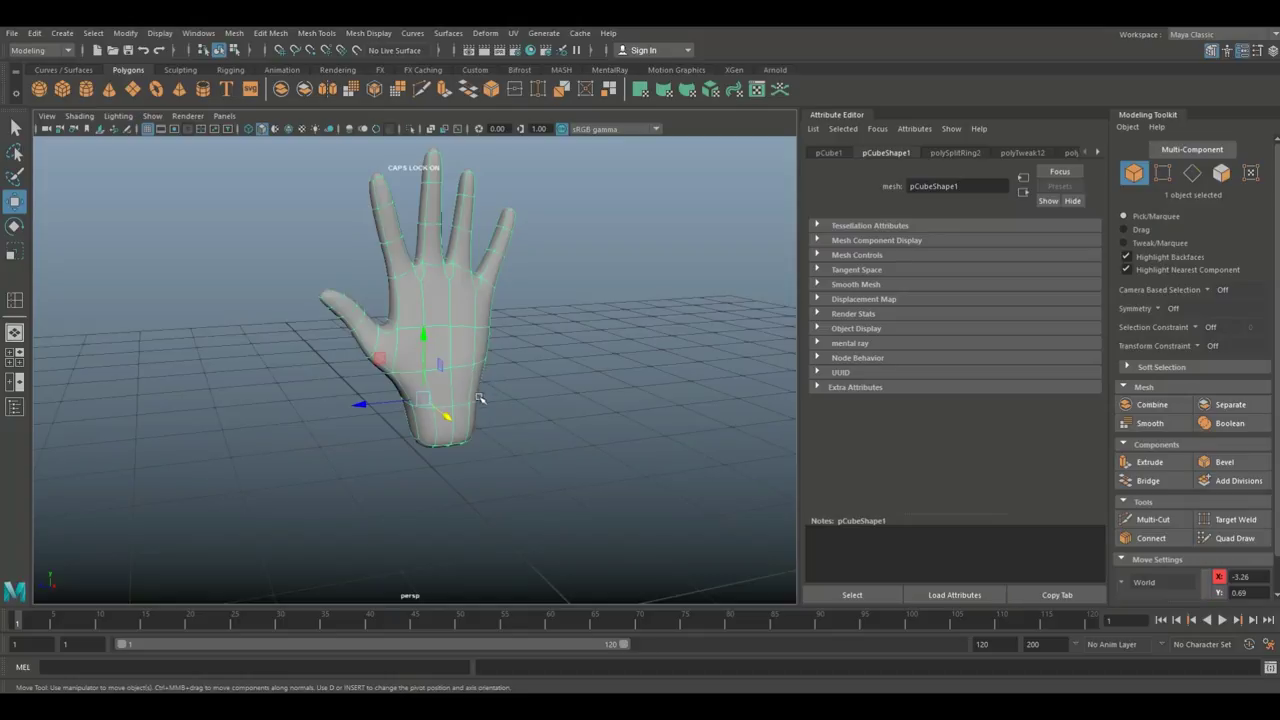
key(1)
Step: Insert an edge loop around the wrist close to its open end with the Insert Edge Loop tool
alt+drag(557, 497, 515, 405)
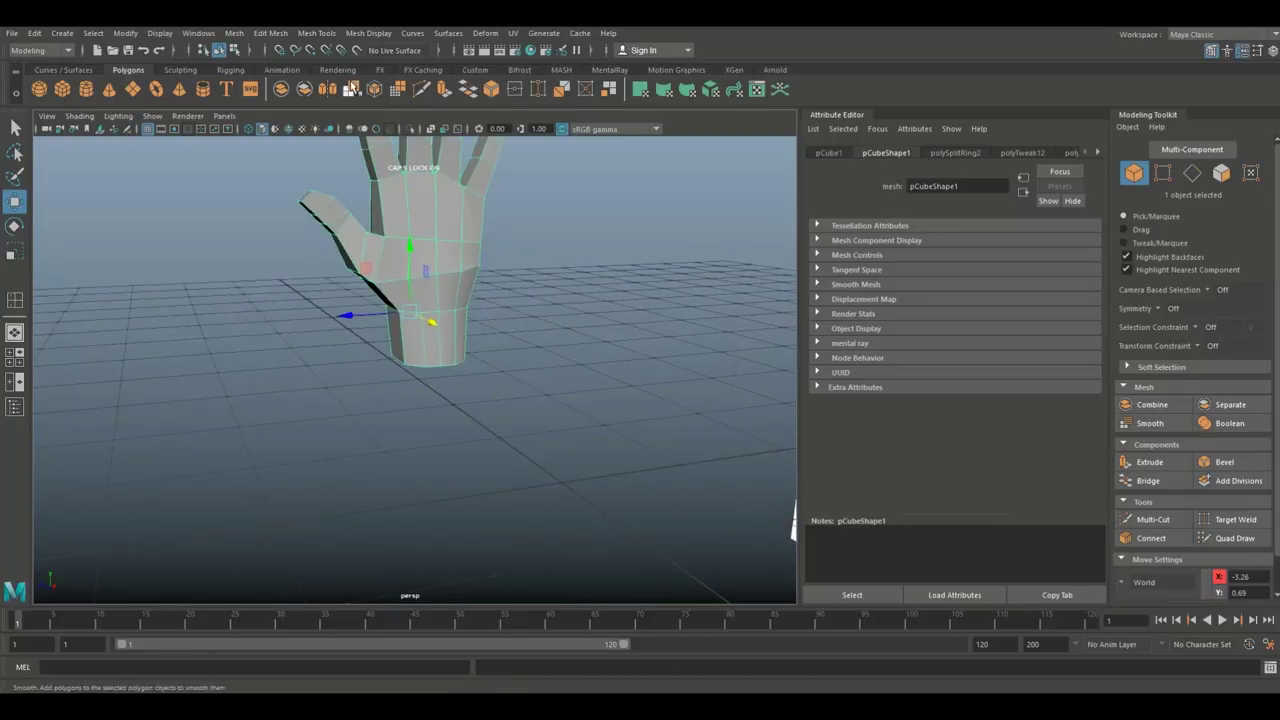
click(318, 34)
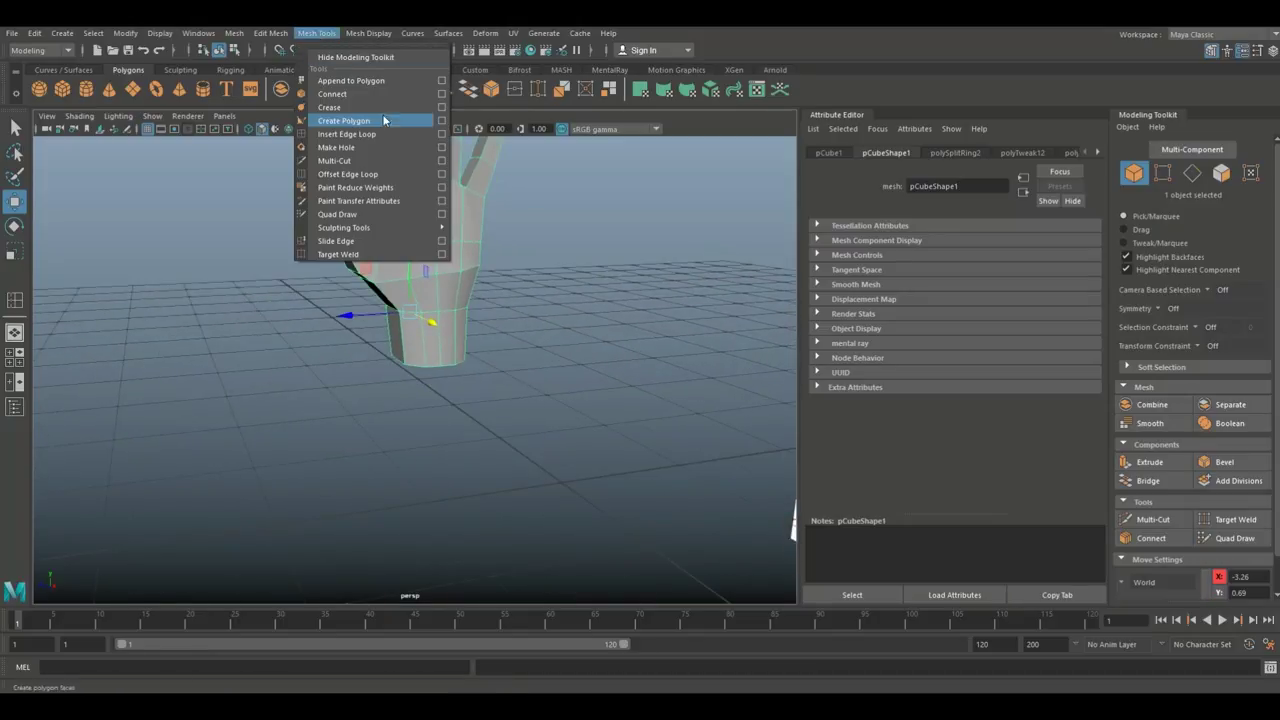
click(432, 134)
scroll(457, 386, up, 5)
alt+drag(457, 386, 449, 338)
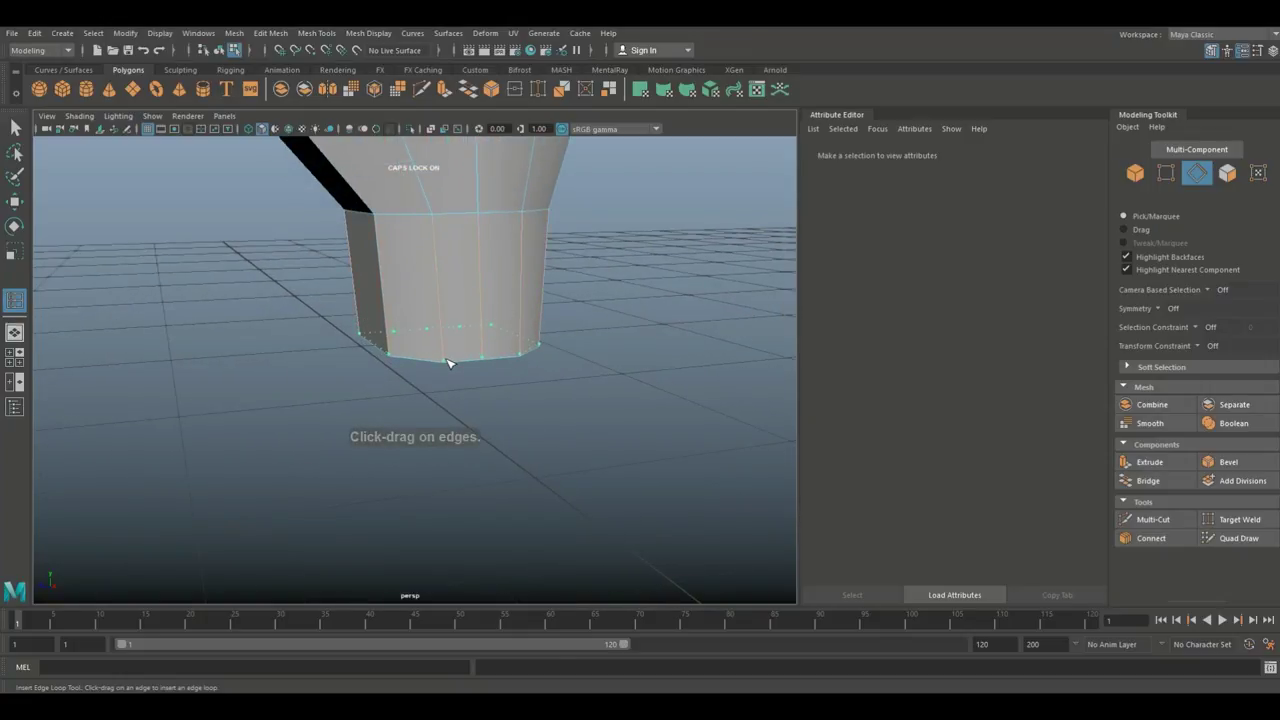
click(448, 361)
key(q)
Step: Delete the four faces capping the underside of the wrist
alt+drag(511, 433, 371, 345)
right_drag(348, 359, 348, 352)
click(345, 352)
shift+click(386, 364)
shift+click(430, 378)
shift+click(462, 397)
key(Delete)
mouse_move(463, 402)
alt+mouse_down()
mouse_move(526, 410)
mouse_move(457, 386)
alt+mouse_up()
Step: Move three vertices across the middle of the back of the hand outward along X to about -3.42 using Soft Select
alt+middle_drag(457, 386, 606, 480)
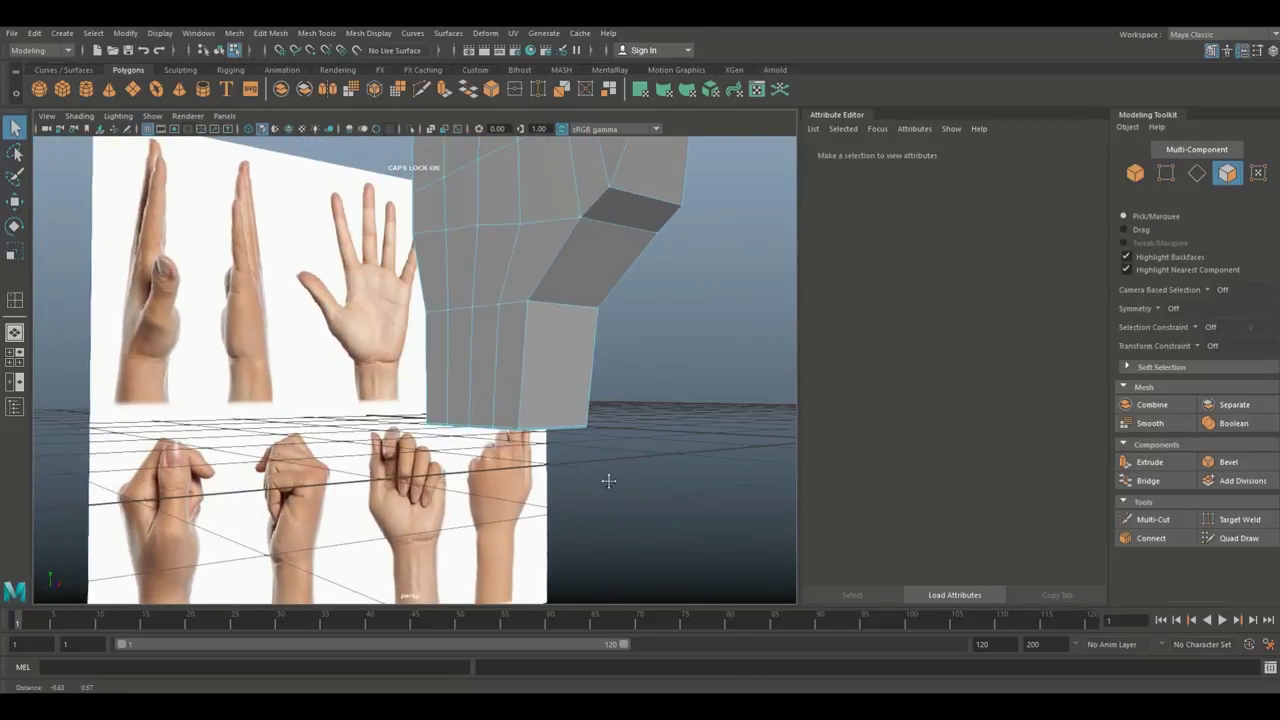
alt+drag(606, 480, 663, 360)
alt+right_drag(663, 360, 585, 330)
alt+middle_drag(585, 330, 538, 469)
scroll(552, 471, down, 5)
alt+drag(552, 472, 546, 444)
scroll(466, 420, up, 5)
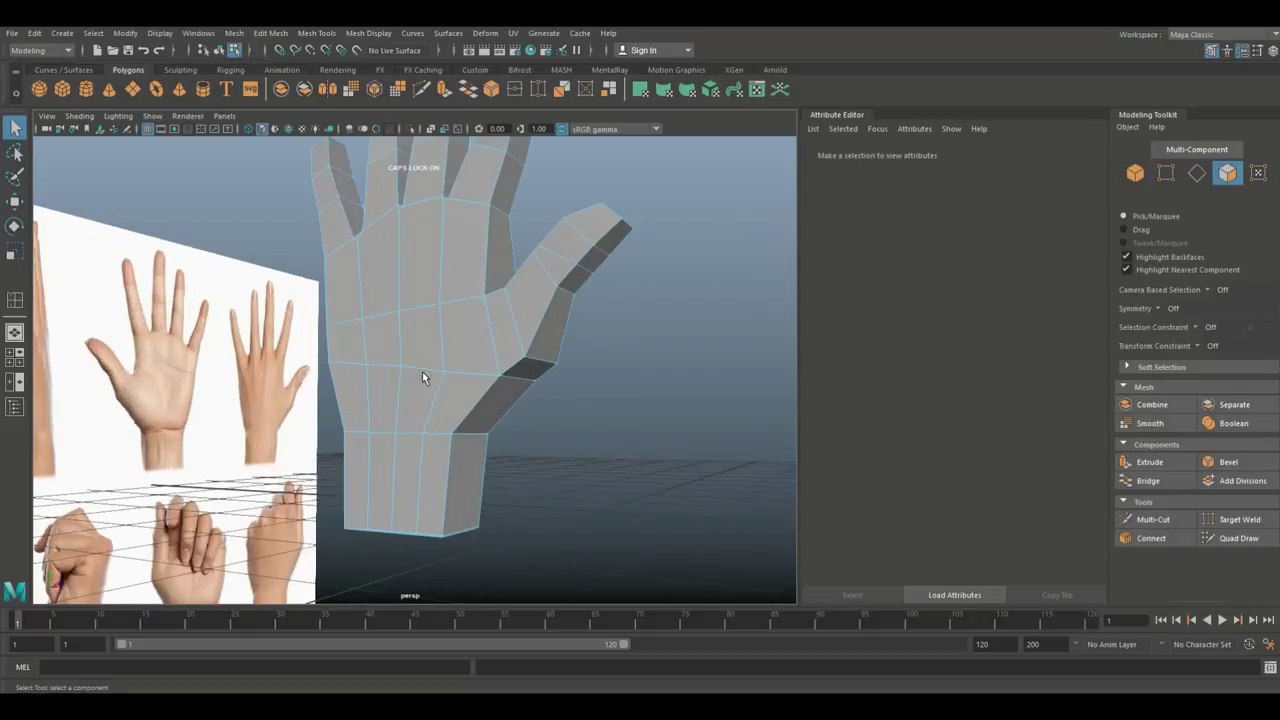
right_click(397, 304)
click(373, 312)
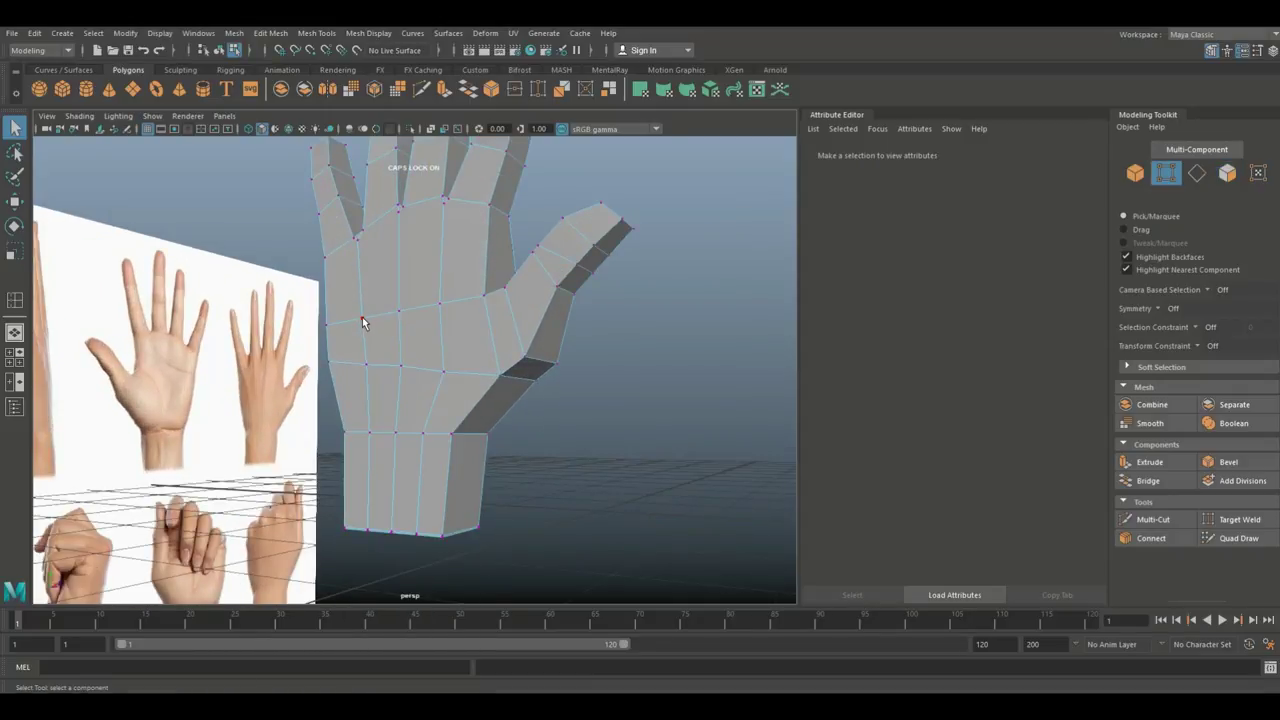
click(364, 321)
shift+click(399, 311)
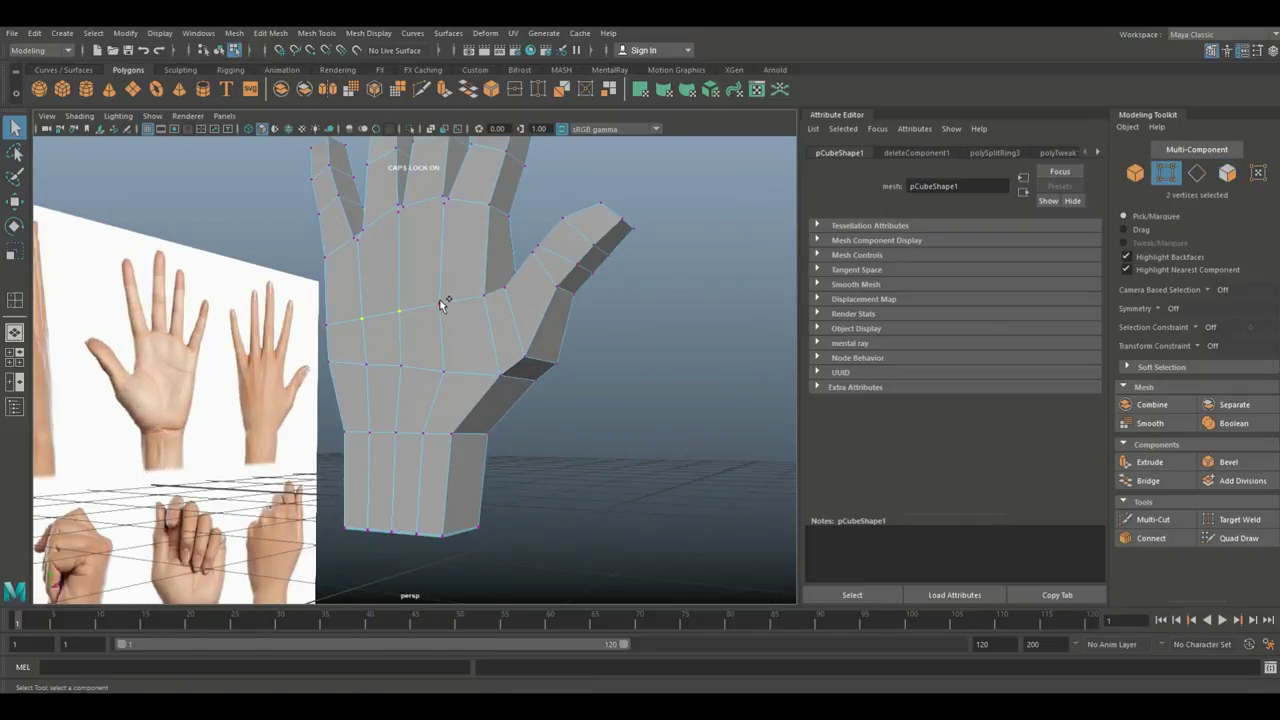
key(b)
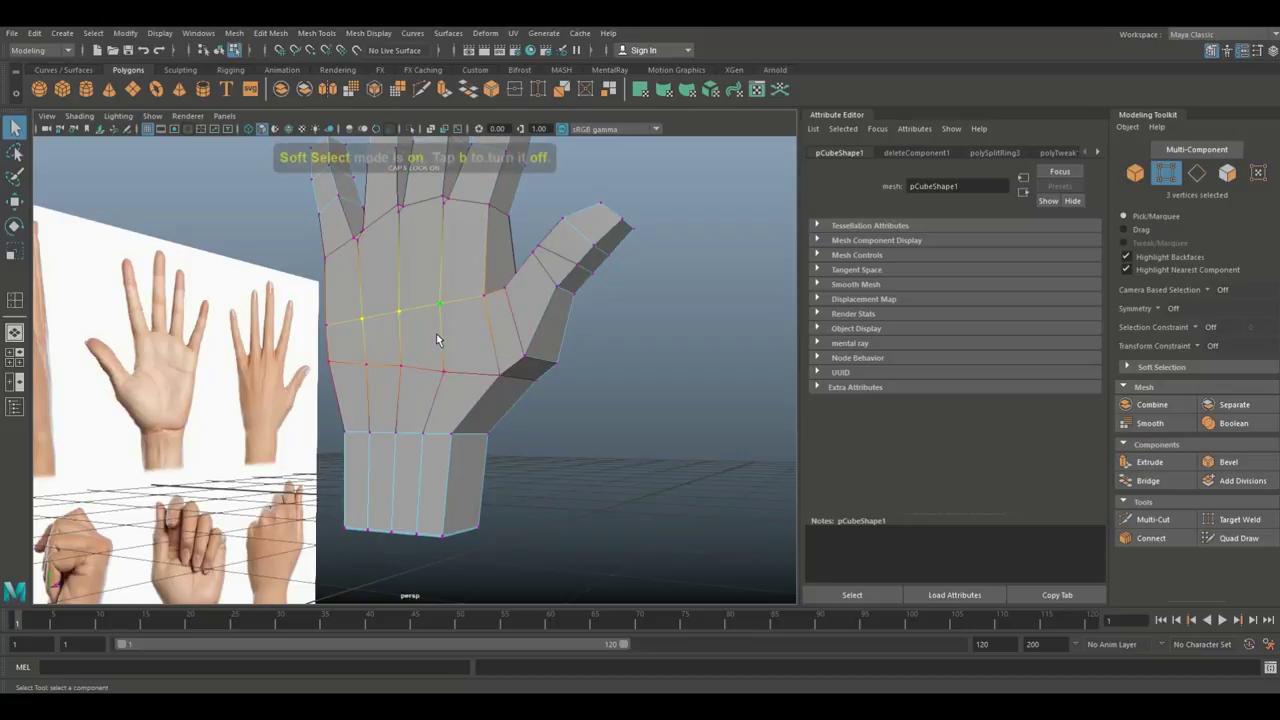
key(w)
mouse_move(432, 376)
alt+mouse_down()
mouse_move(405, 380)
mouse_move(431, 391)
alt+mouse_up()
drag(427, 332, 418, 341)
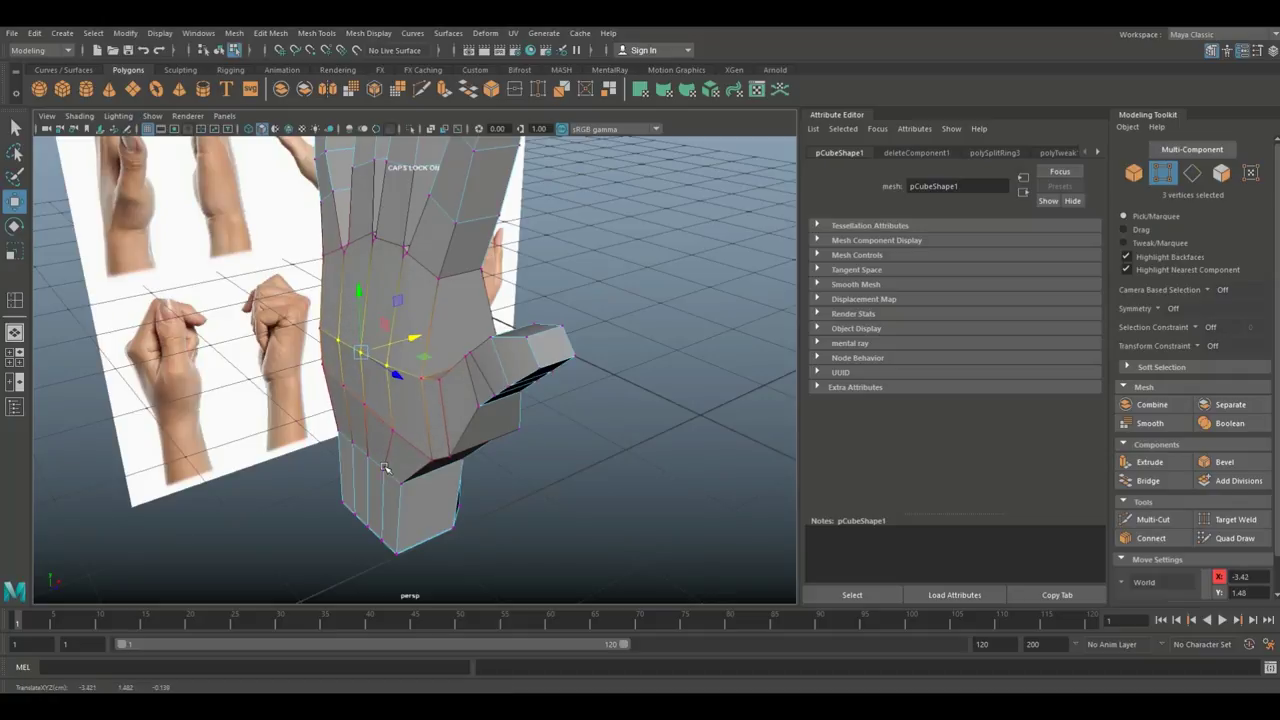
Step: Push the middle back-side vertices above the wrist, at the wrist crease and at the wrist end outward along X, to about -3.49 and -3.40 for the first and last
alt+drag(387, 469, 391, 435)
click(369, 386)
drag(418, 380, 415, 381)
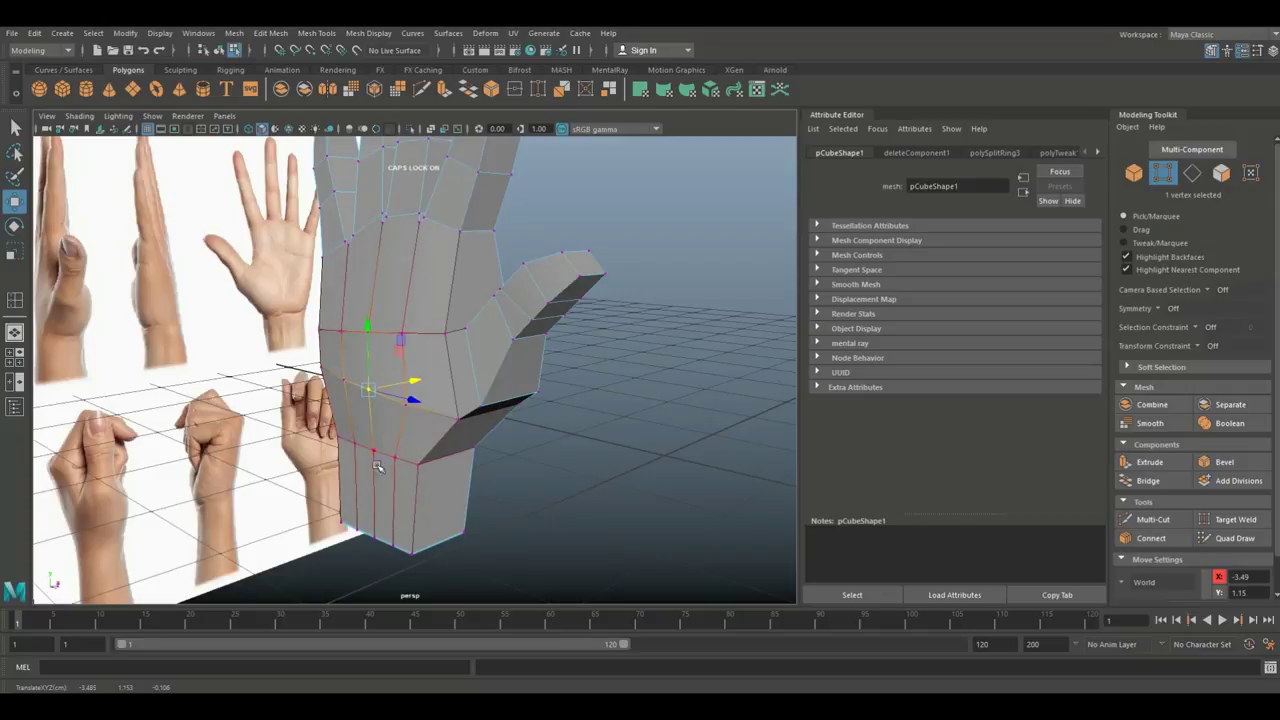
click(374, 452)
drag(419, 441, 416, 441)
click(374, 537)
drag(417, 521, 415, 524)
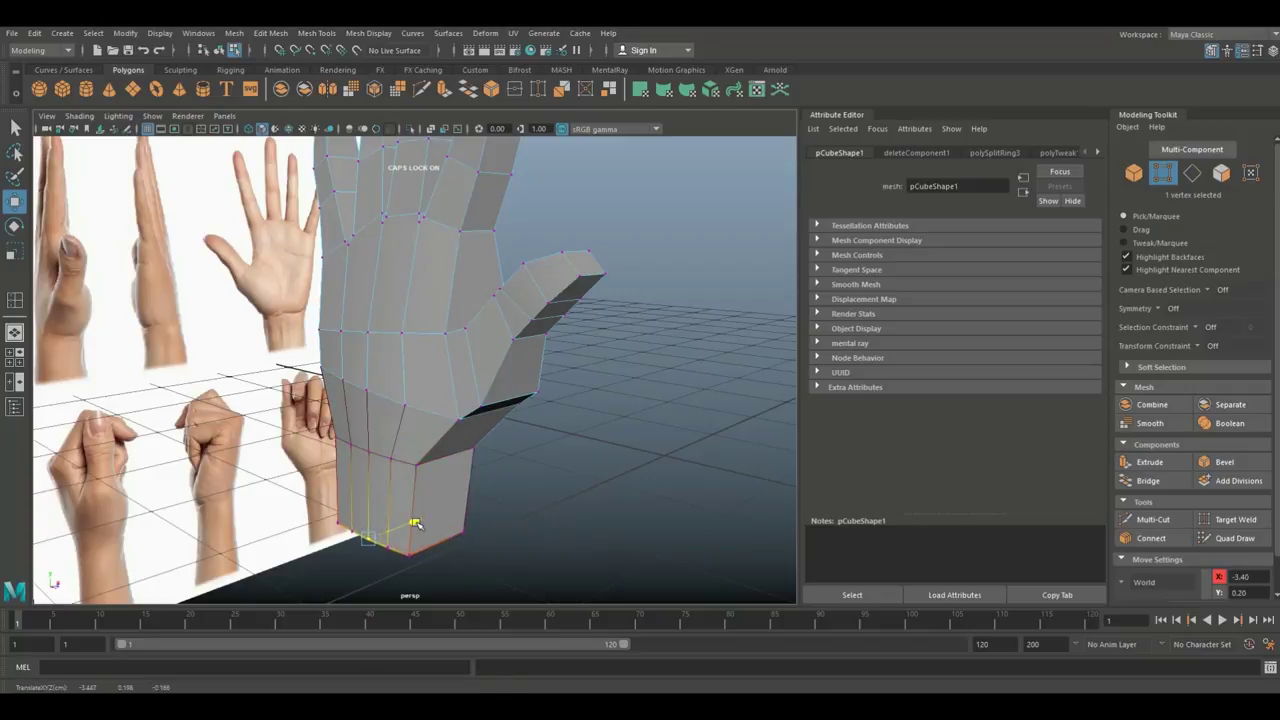
Step: Leave vertex editing and select the whole hand in object mode
click(517, 503)
scroll(523, 517, down, 5)
alt+drag(523, 517, 500, 434)
right_drag(439, 317, 490, 299)
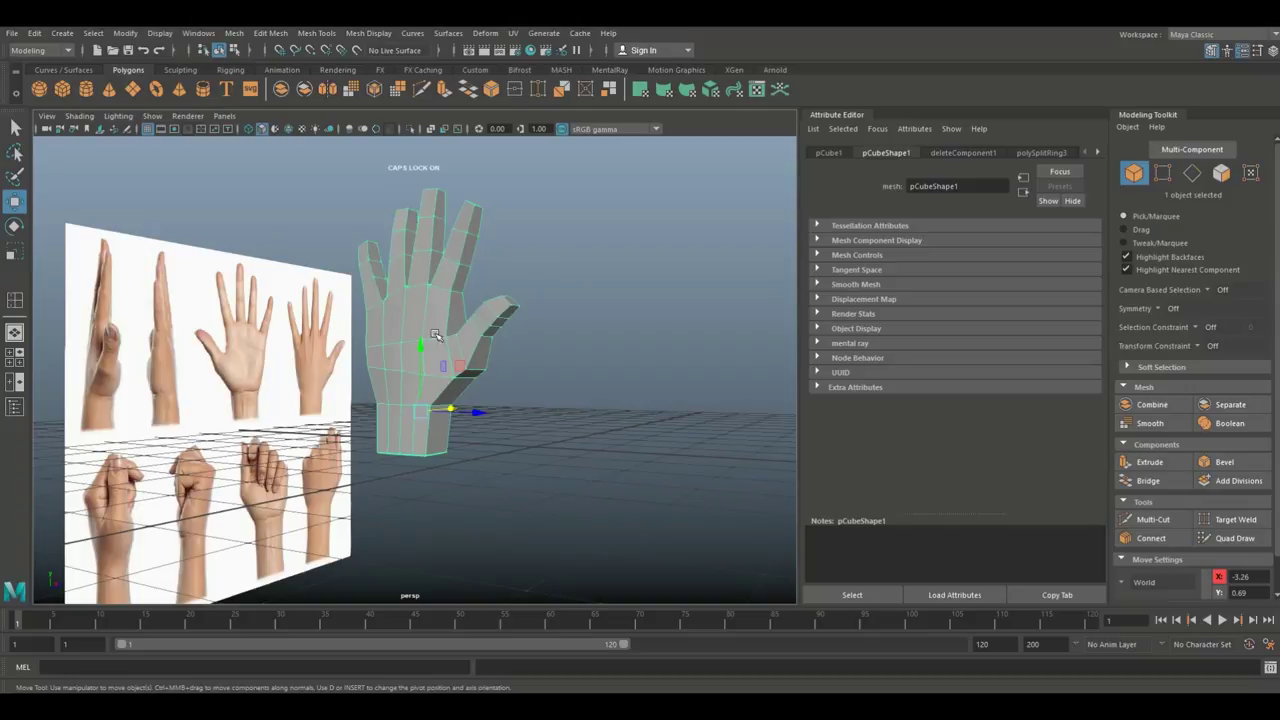
Step: Inspect the back of the hand and the fingers in smooth preview, and return the mesh to unsmoothed display
click(610, 443)
alt+drag(580, 429, 407, 439)
scroll(407, 439, up, 5)
alt+middle_drag(419, 366, 455, 513)
alt+drag(455, 513, 410, 500)
click(466, 437)
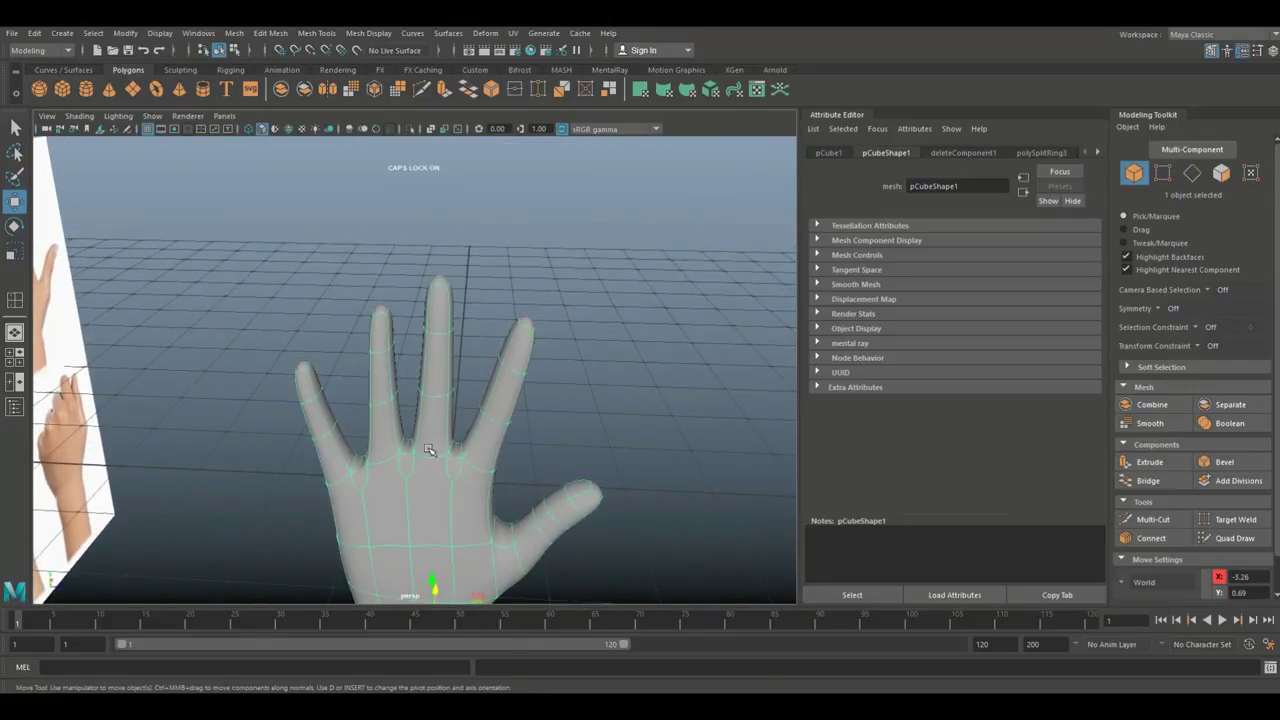
key(1)
Step: Extrude the back-side faces of the four fingertips, excluding the thumb, with an offset of 0.05 for the nails
alt+drag(428, 450, 397, 425)
right_drag(308, 400, 306, 354)
click(308, 402)
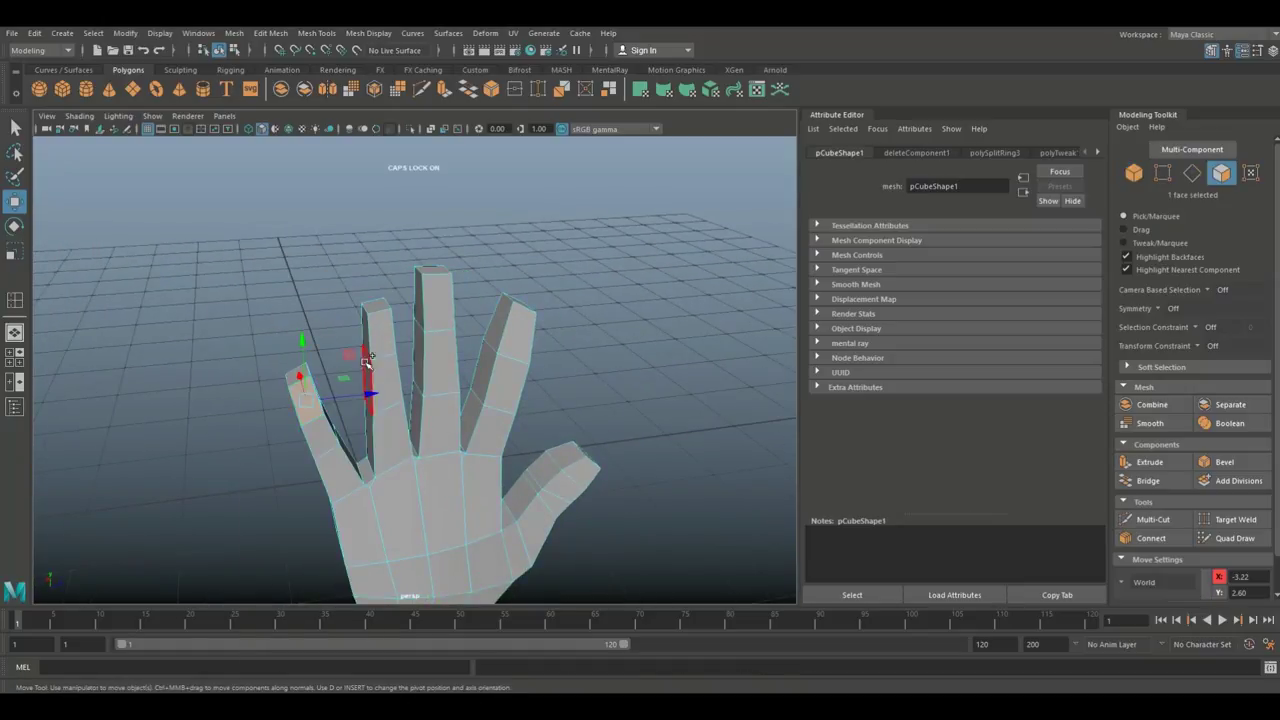
shift+click(373, 335)
shift+click(436, 304)
shift+click(523, 342)
scroll(563, 387, down, 3)
mouse_move(563, 387)
alt+mouse_down()
mouse_move(498, 377)
mouse_move(520, 403)
mouse_move(563, 403)
alt+mouse_up()
scroll(563, 405, up, 3)
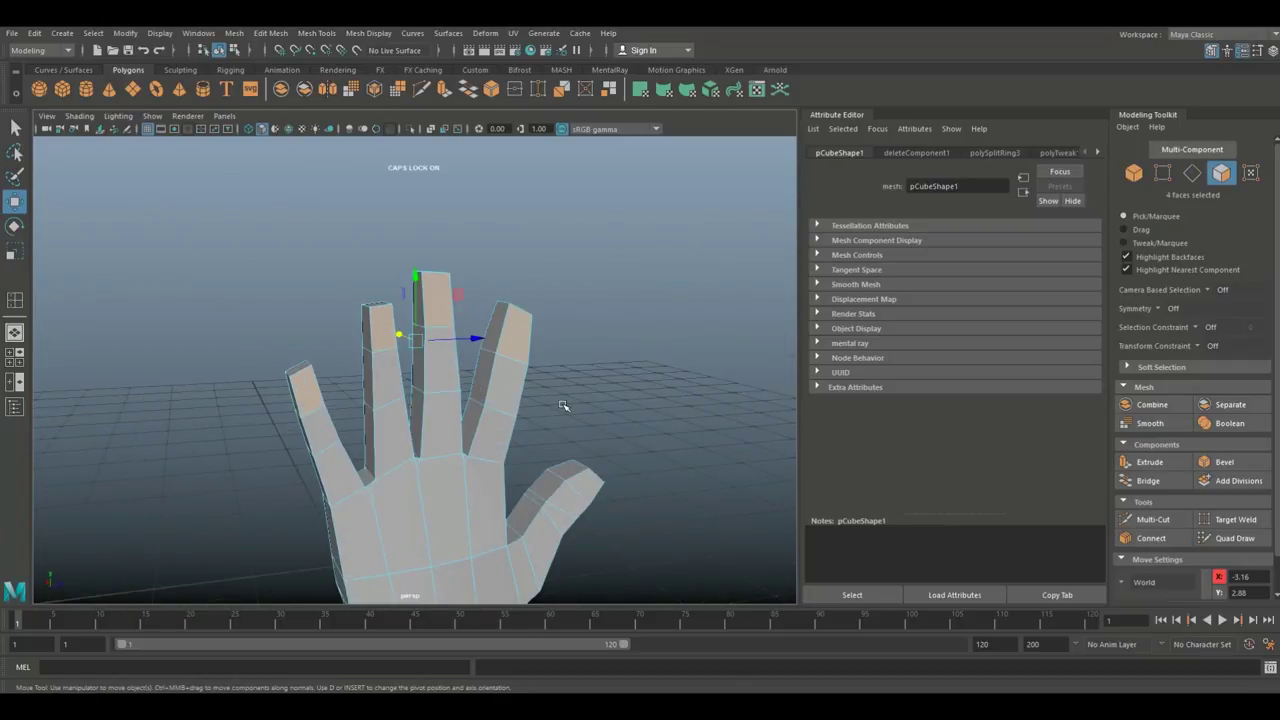
key(ctrl+e)
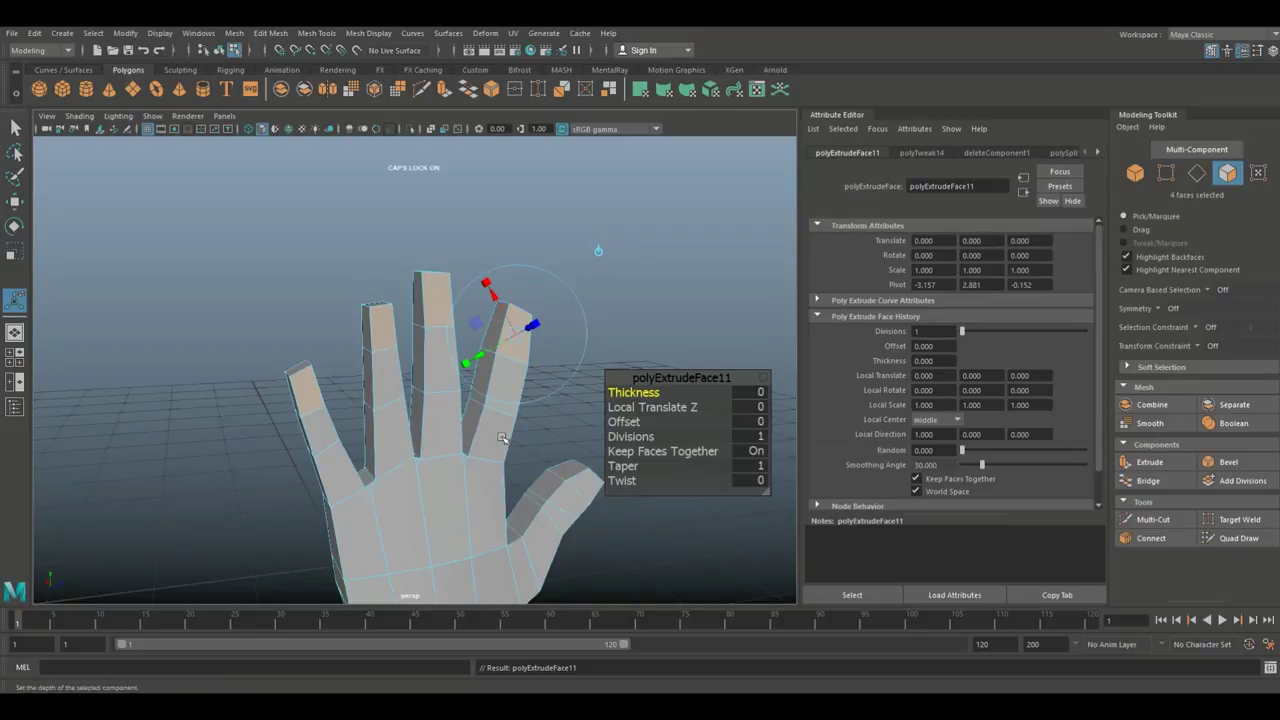
drag(636, 424, 632, 424)
middle_drag(560, 421, 600, 424)
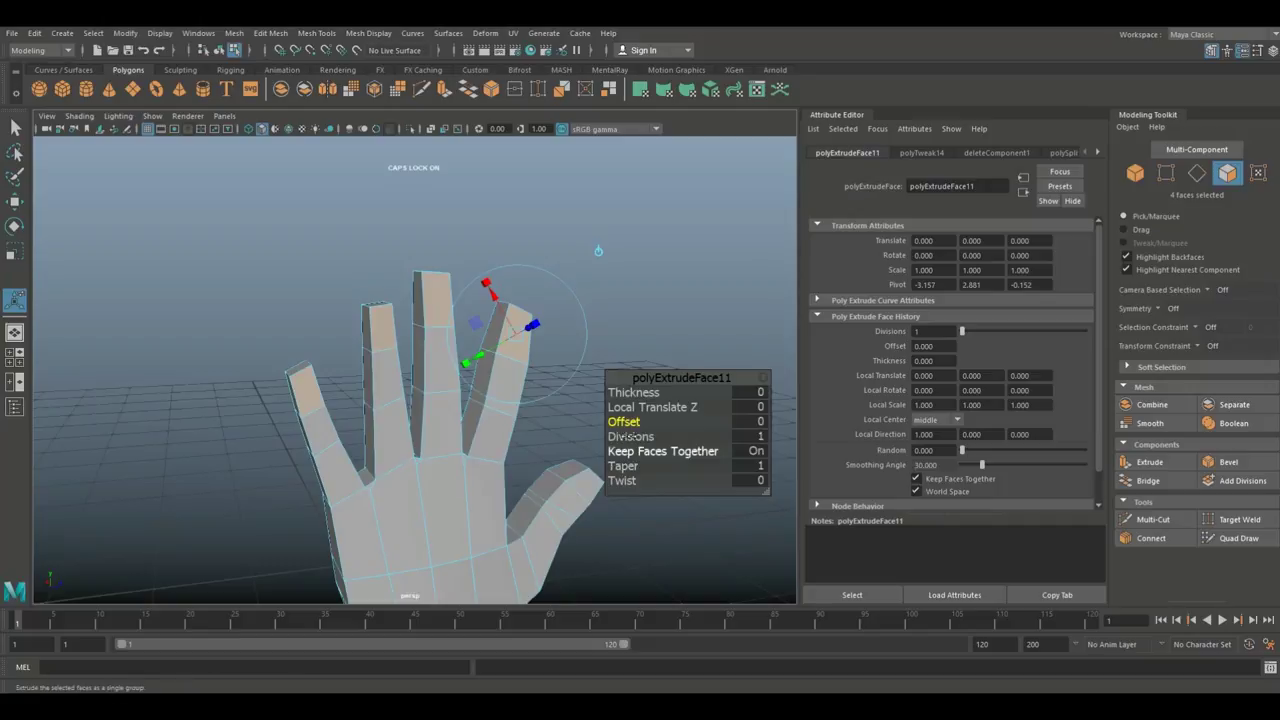
middle_drag(632, 423, 636, 423)
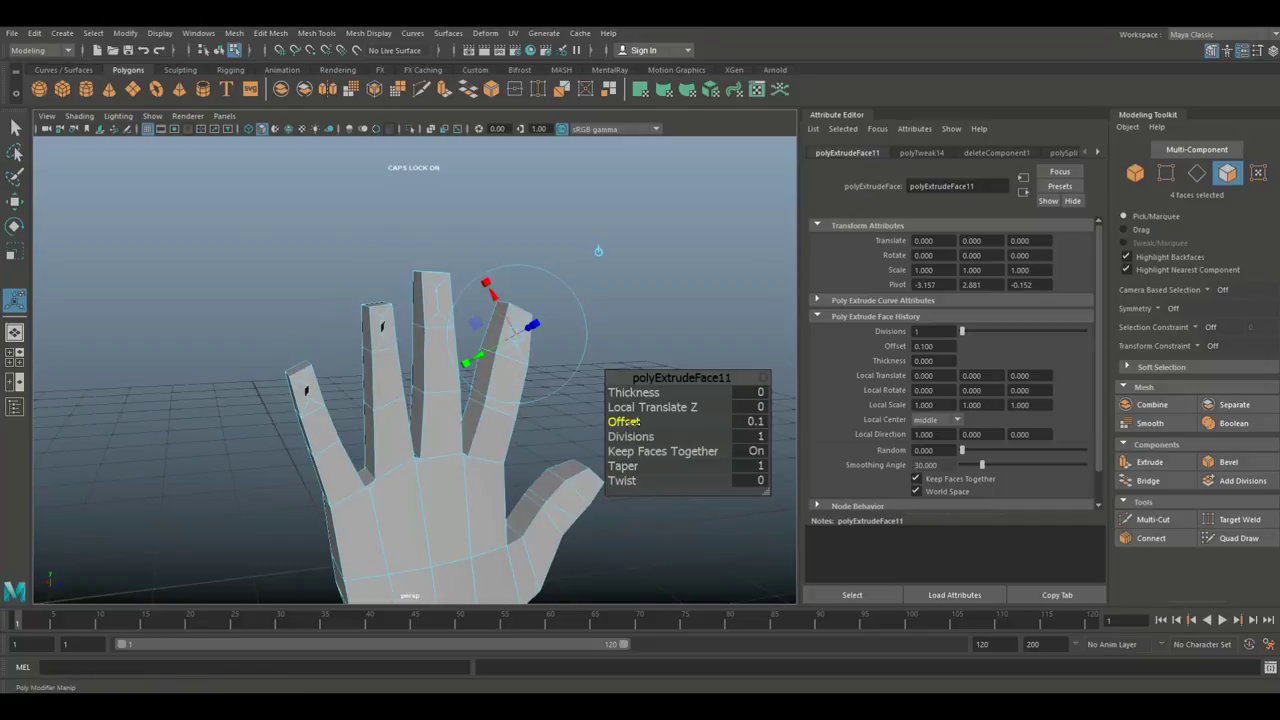
click(750, 421)
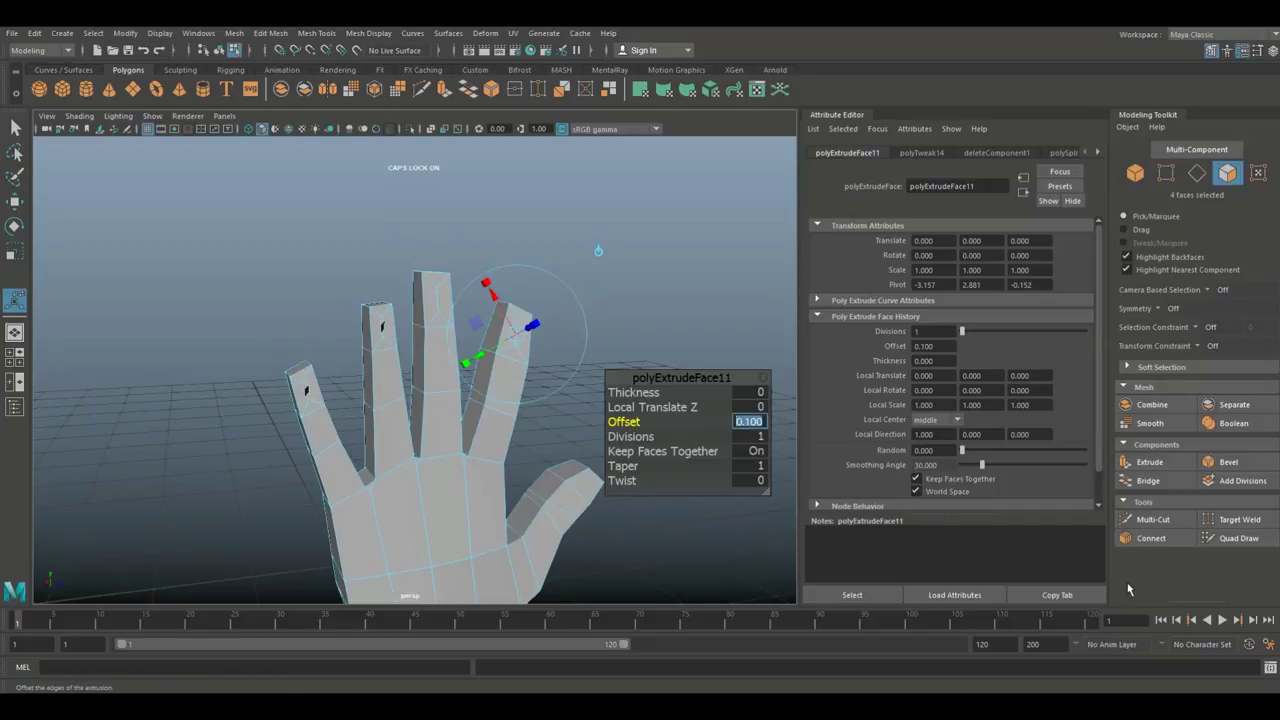
text(0.05)
key(Return)
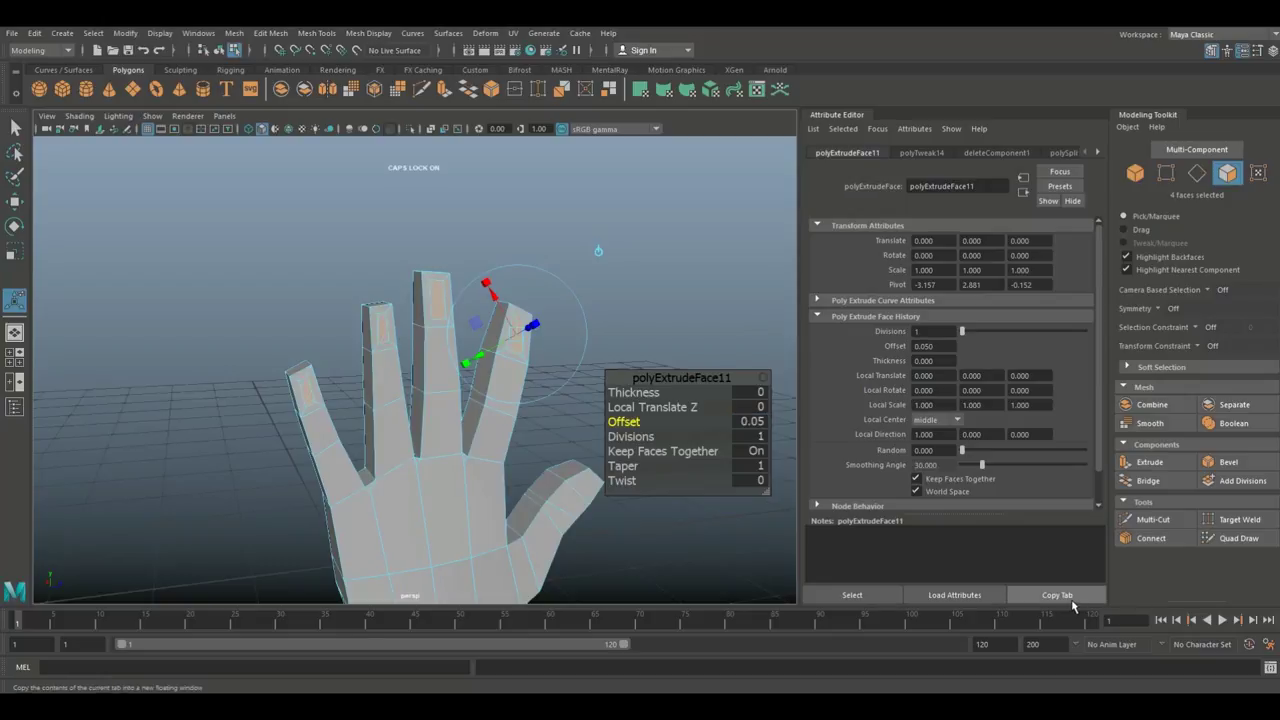
scroll(310, 458, up, 4)
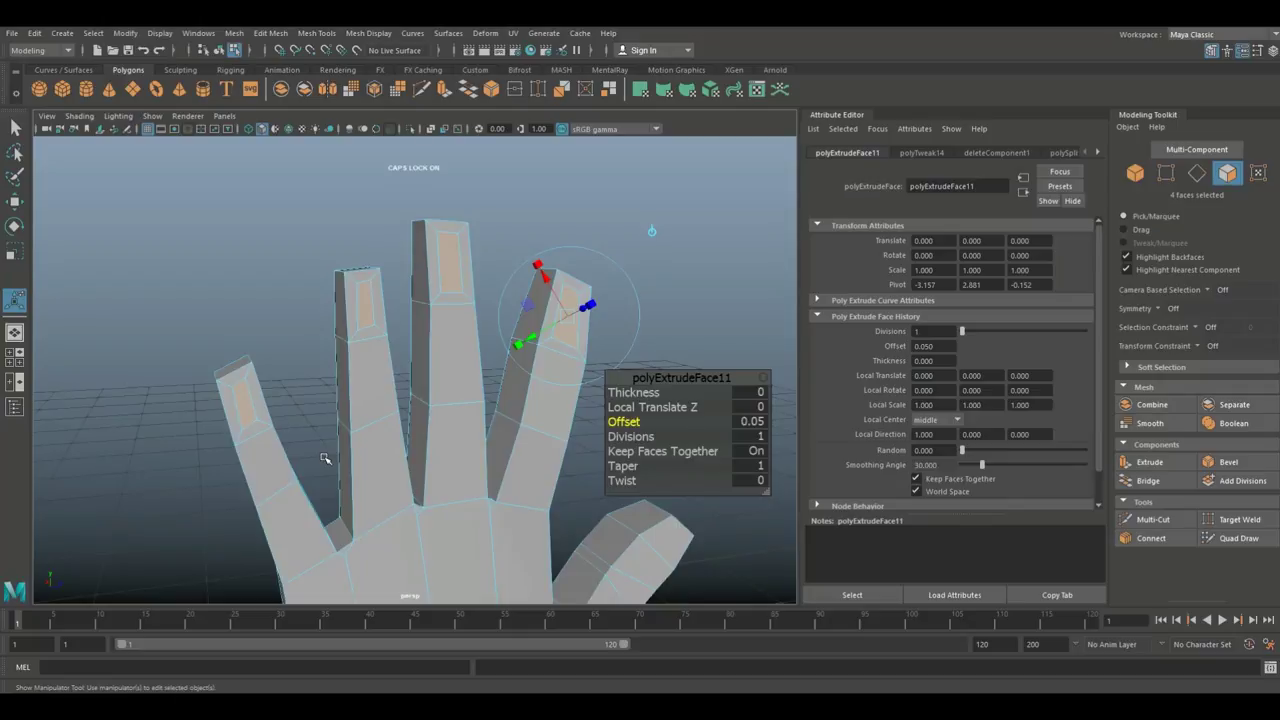
Step: Extrude the four inset nail faces again and sink them into the fingertips along X to about -3.14
key(ctrl+e)
key(w)
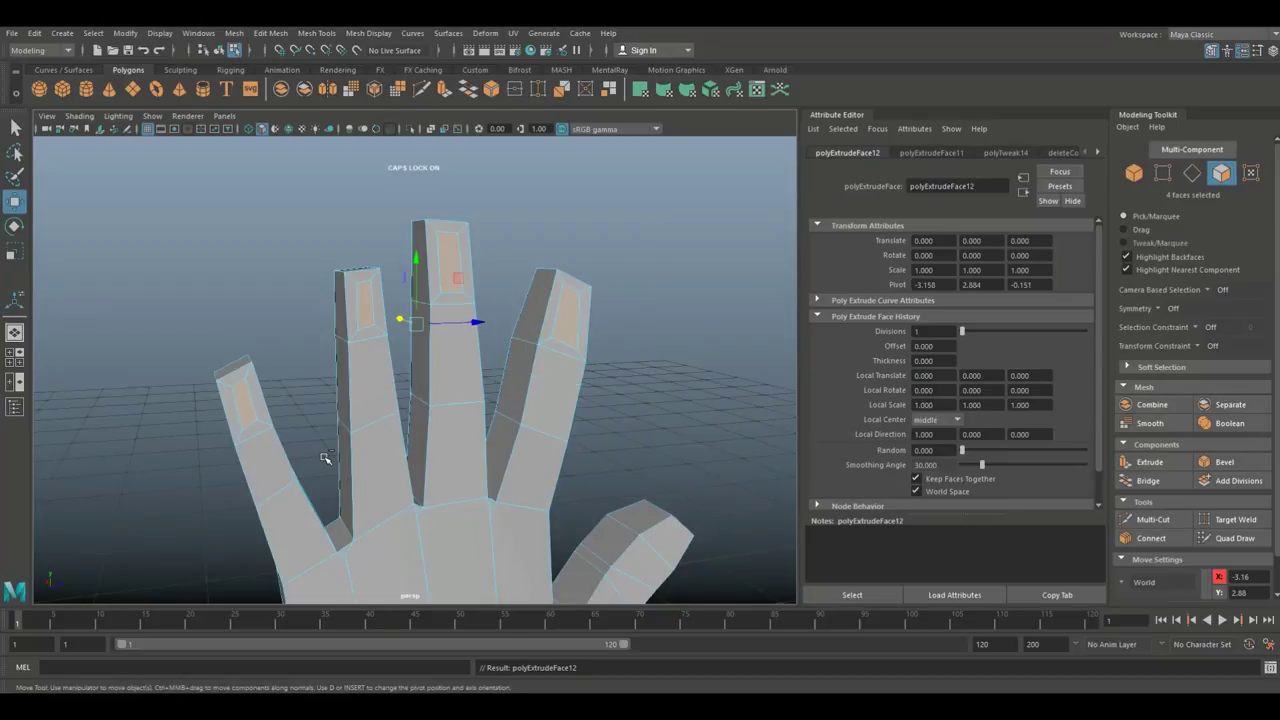
alt+drag(300, 445, 297, 385)
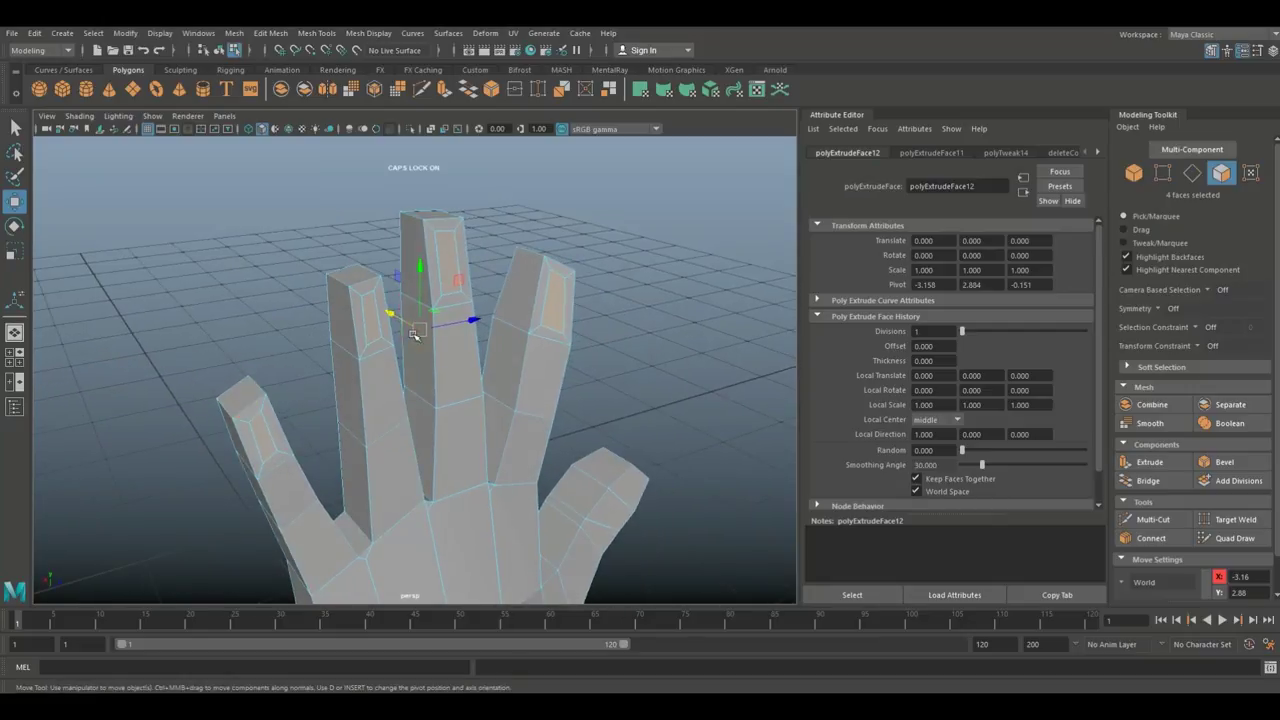
drag(390, 315, 390, 314)
middle_drag(391, 316, 389, 315)
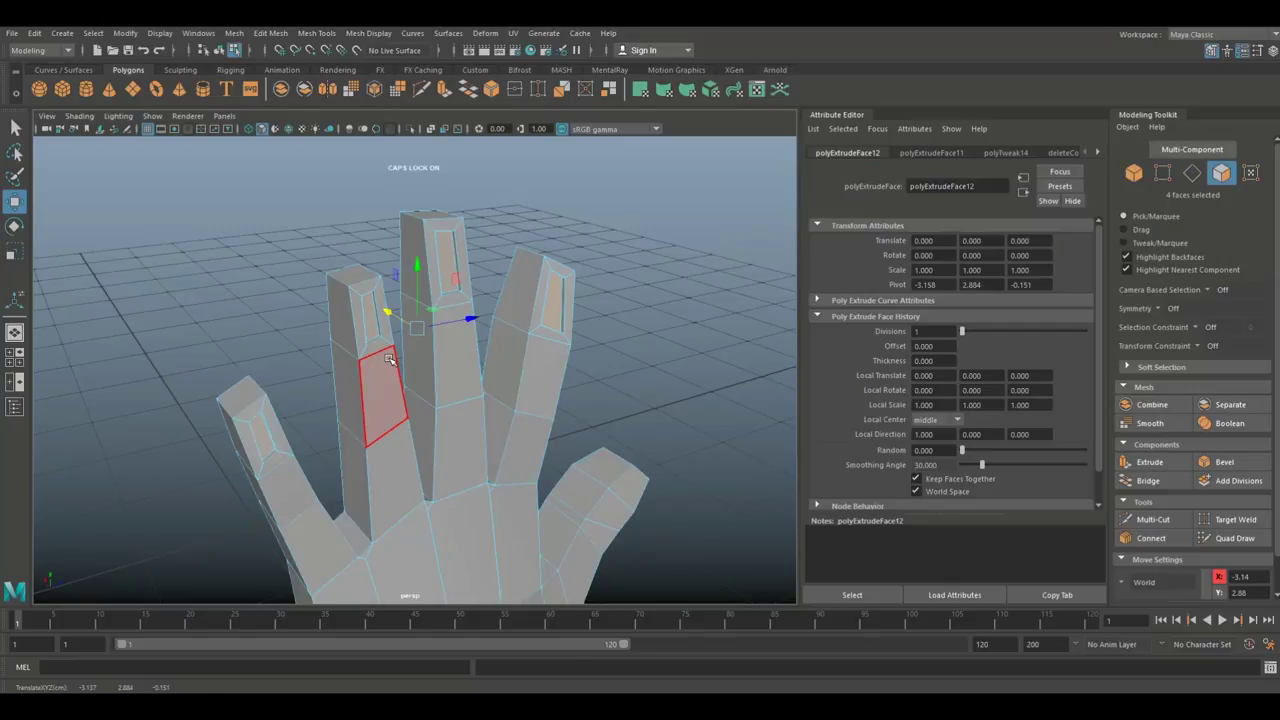
Step: Extrude the four sunken nail faces once more with a small inward offset
key(ctrl+e)
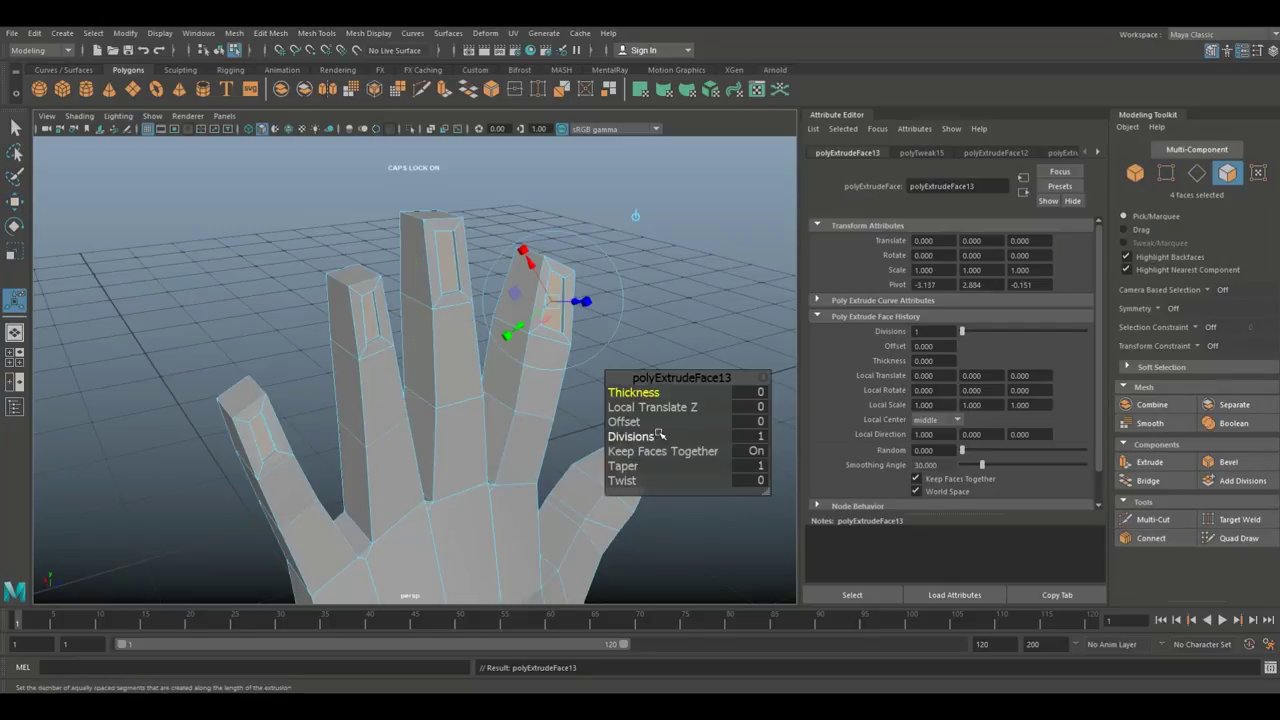
click(748, 421)
text(0.)
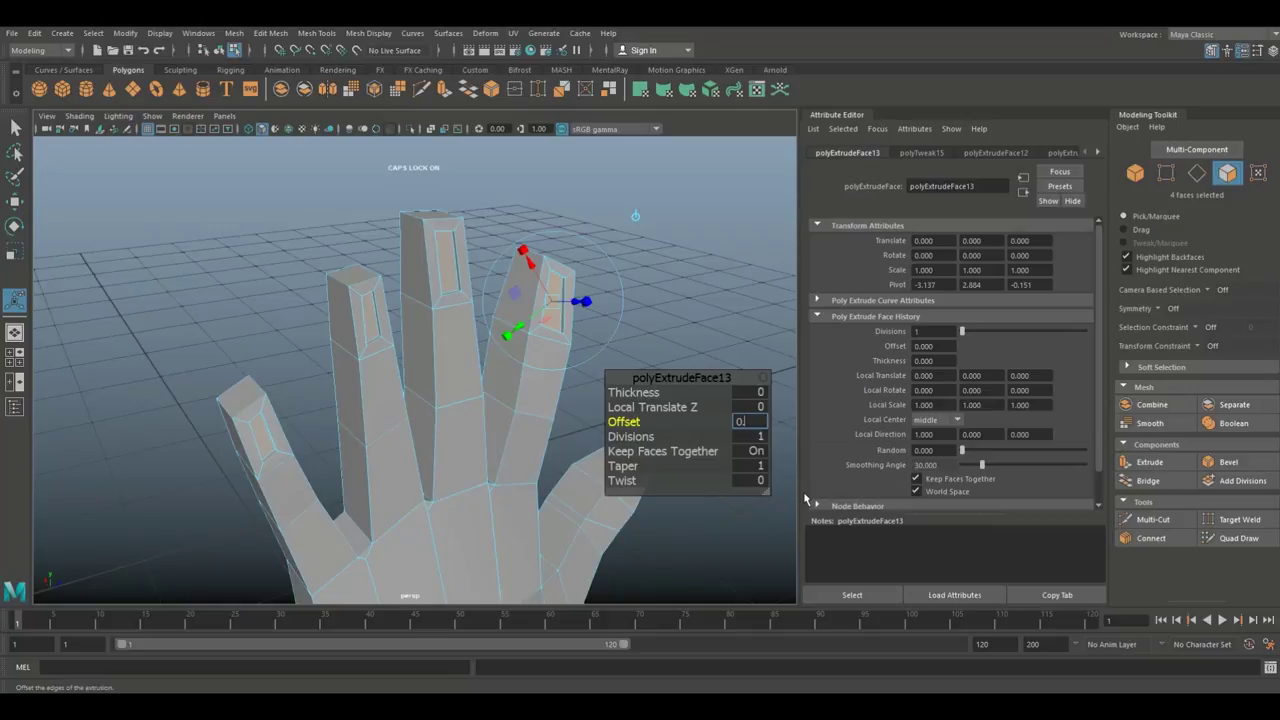
key(Return)
Step: Extrude the innermost nail faces of the four fingers and raise them outward along X to about -3.16
click(678, 330)
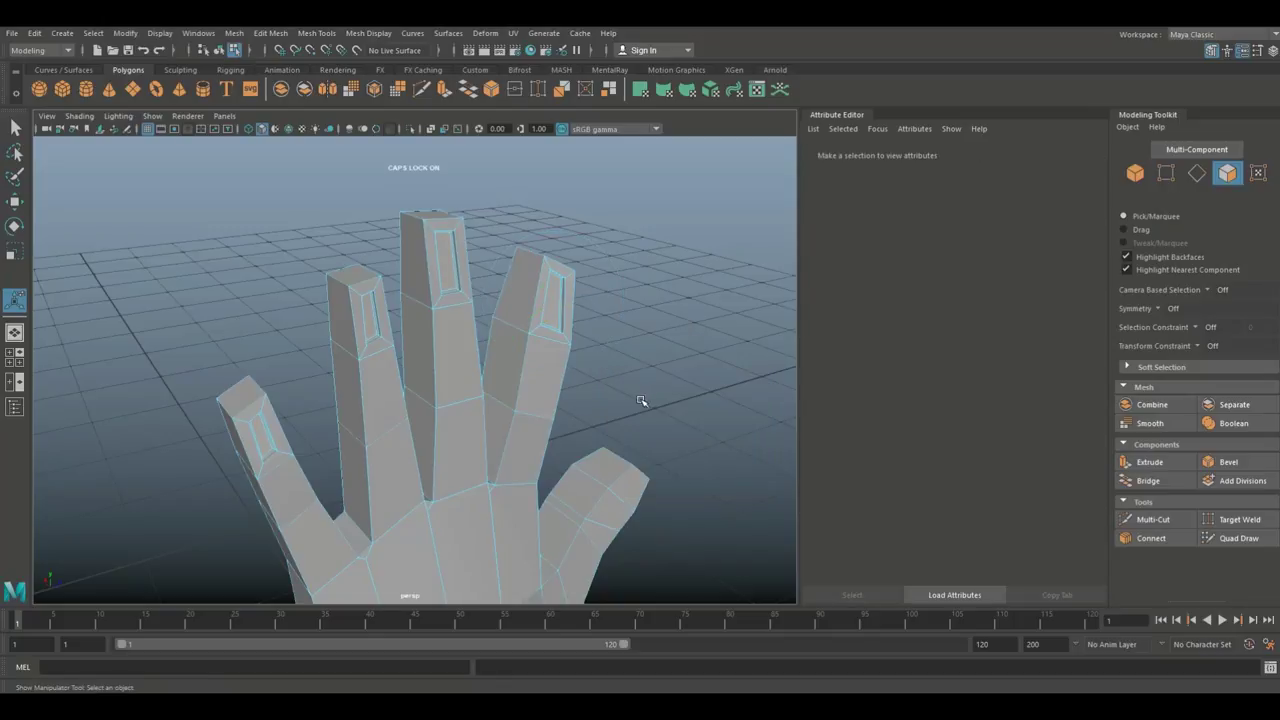
click(554, 305)
shift+click(446, 265)
shift+click(372, 313)
shift+click(280, 446)
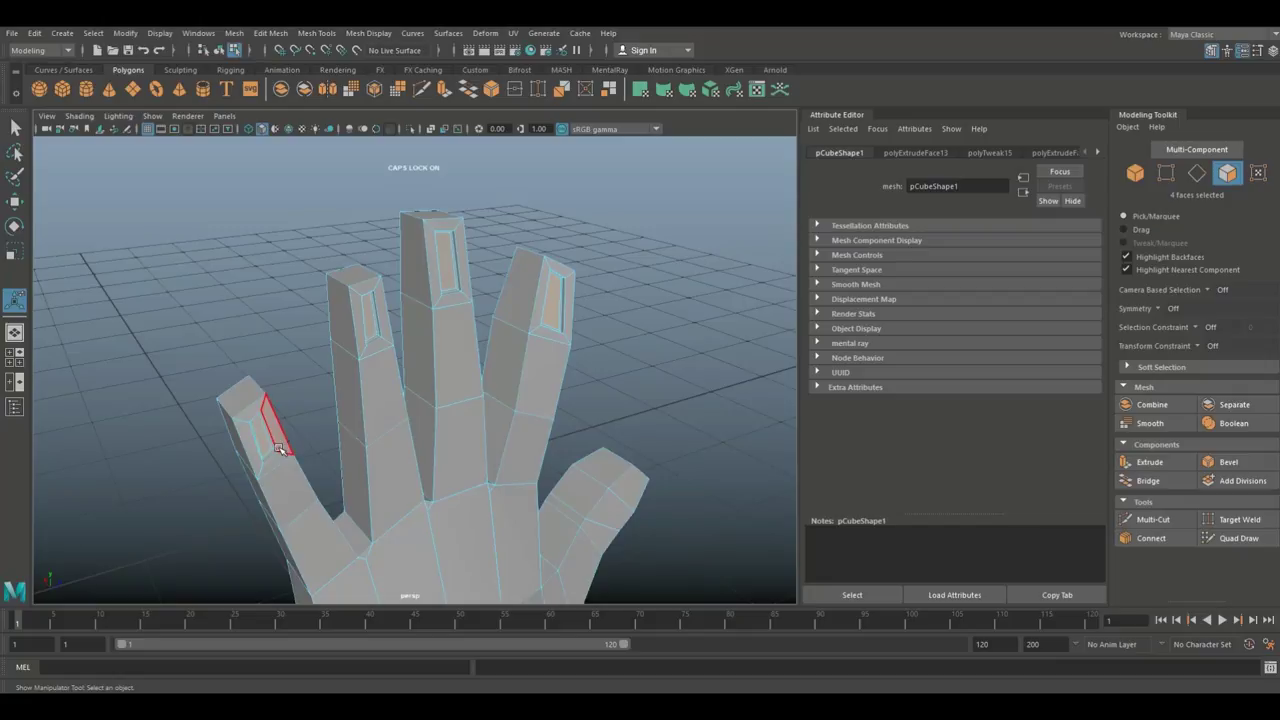
key(ctrl+e)
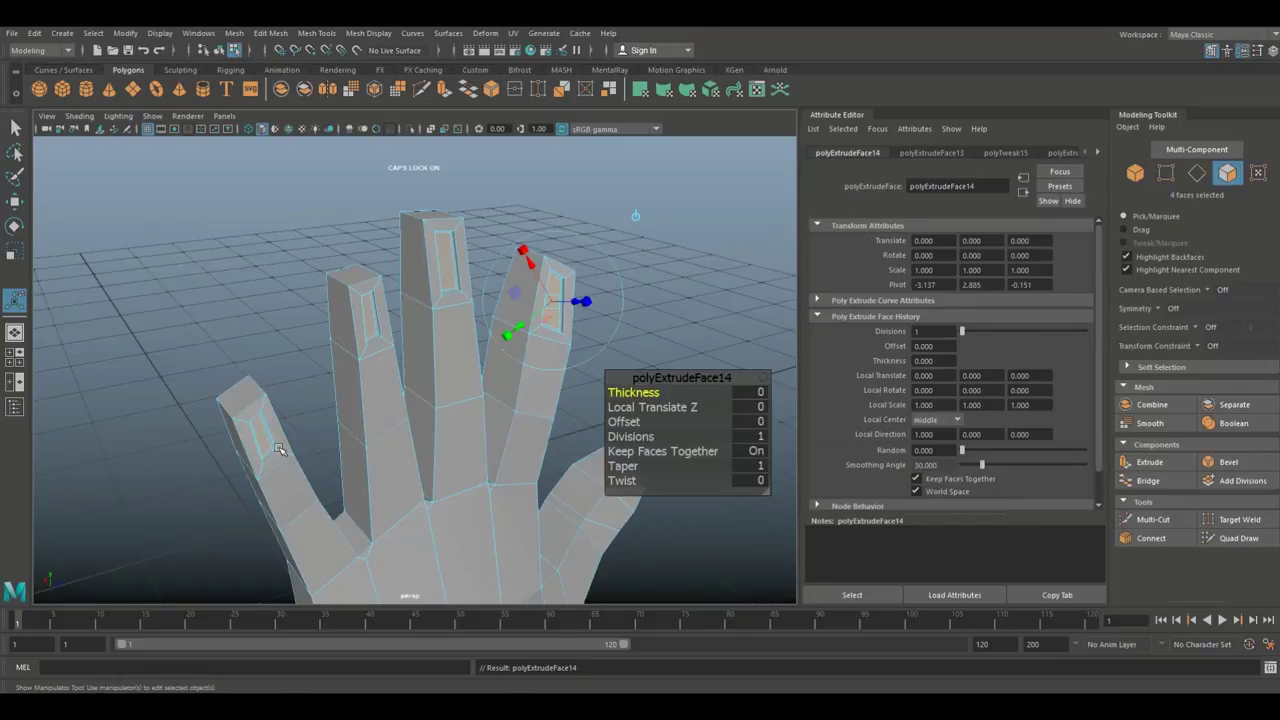
key(w)
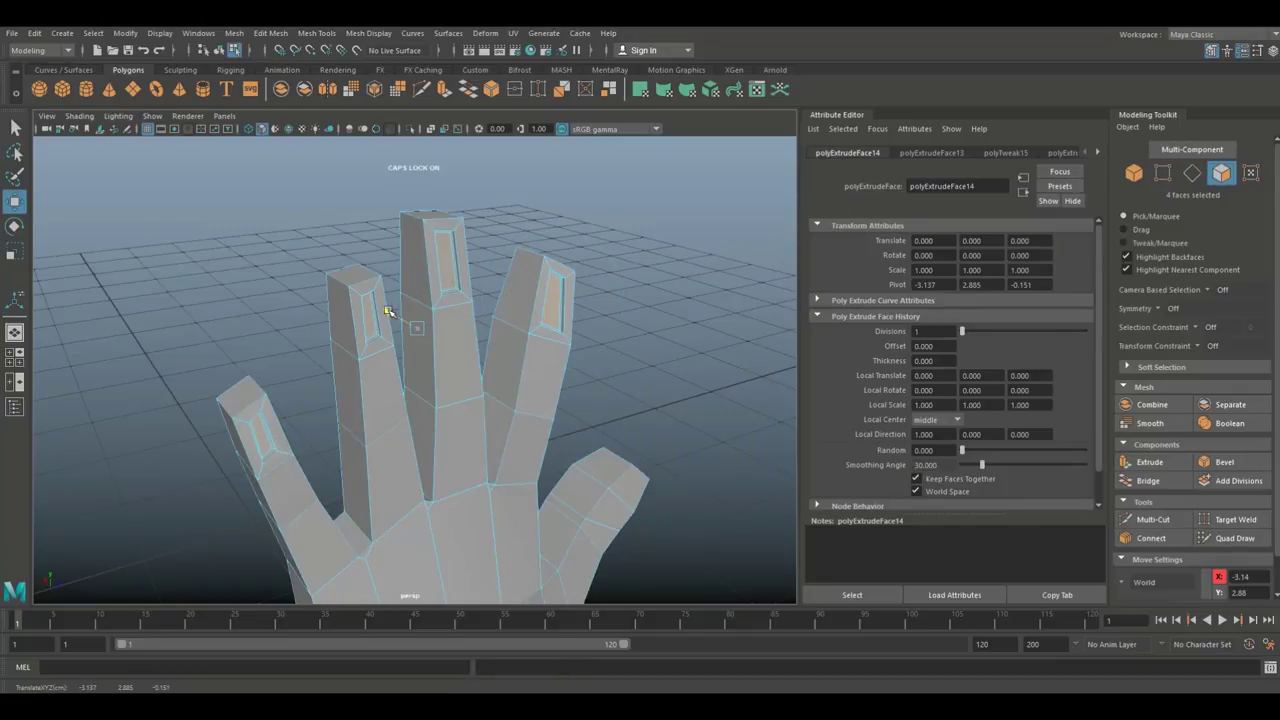
drag(389, 313, 390, 315)
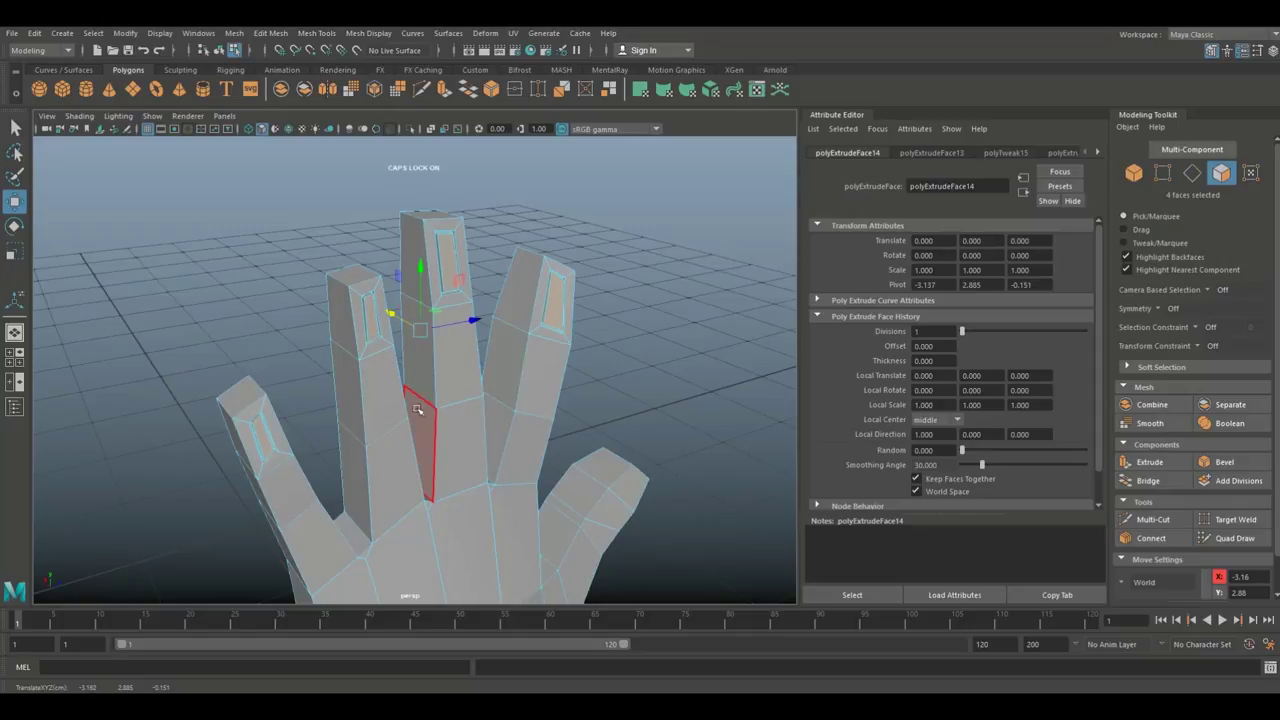
Step: Check the four fingernails on the whole hand in smooth preview and return the mesh to unsmoothed display
alt+drag(447, 410, 414, 449)
right_drag(458, 364, 525, 297)
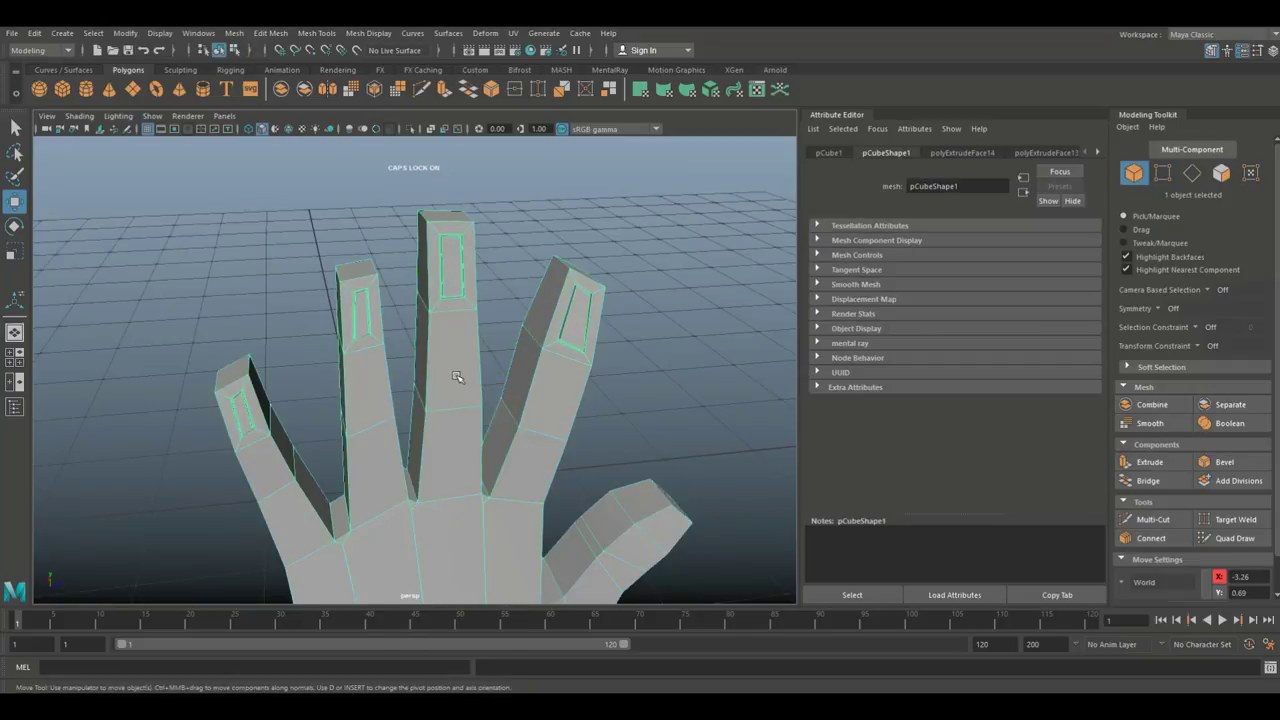
key(3)
click(628, 373)
scroll(626, 377, down, 3)
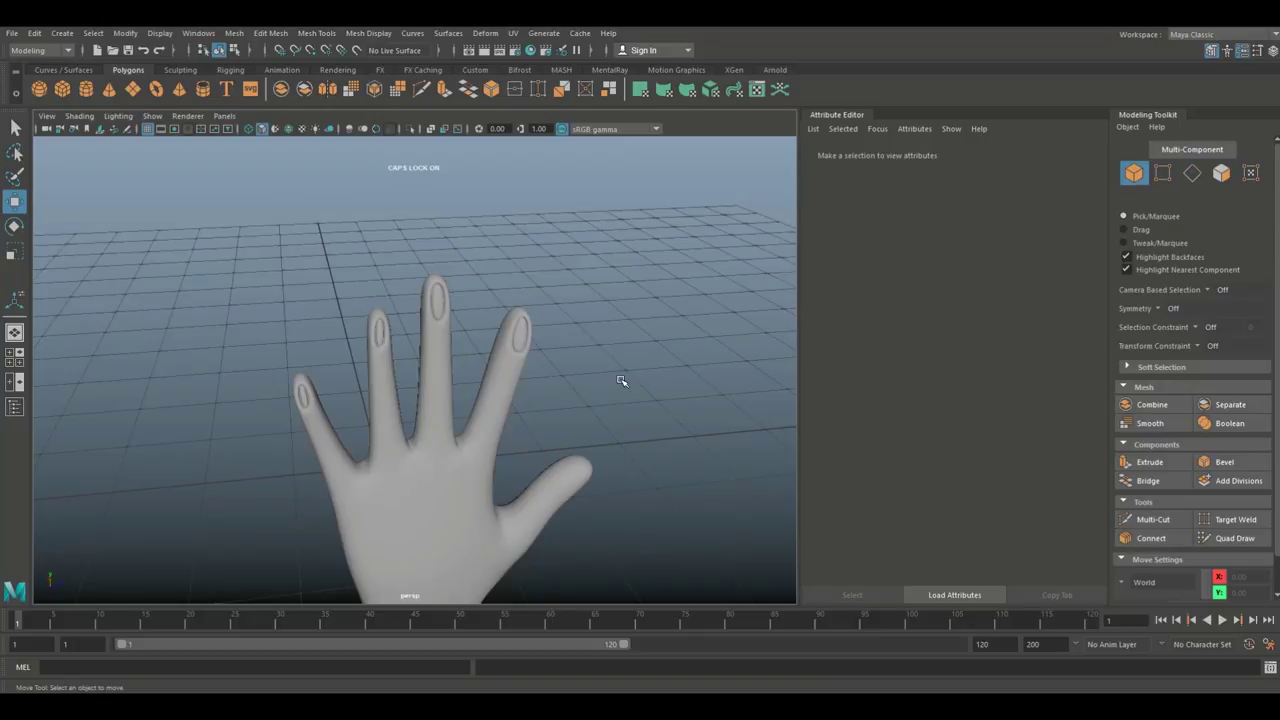
mouse_move(534, 434)
alt+mouse_down()
mouse_move(626, 397)
mouse_move(593, 432)
mouse_move(491, 423)
mouse_move(527, 419)
alt+mouse_up()
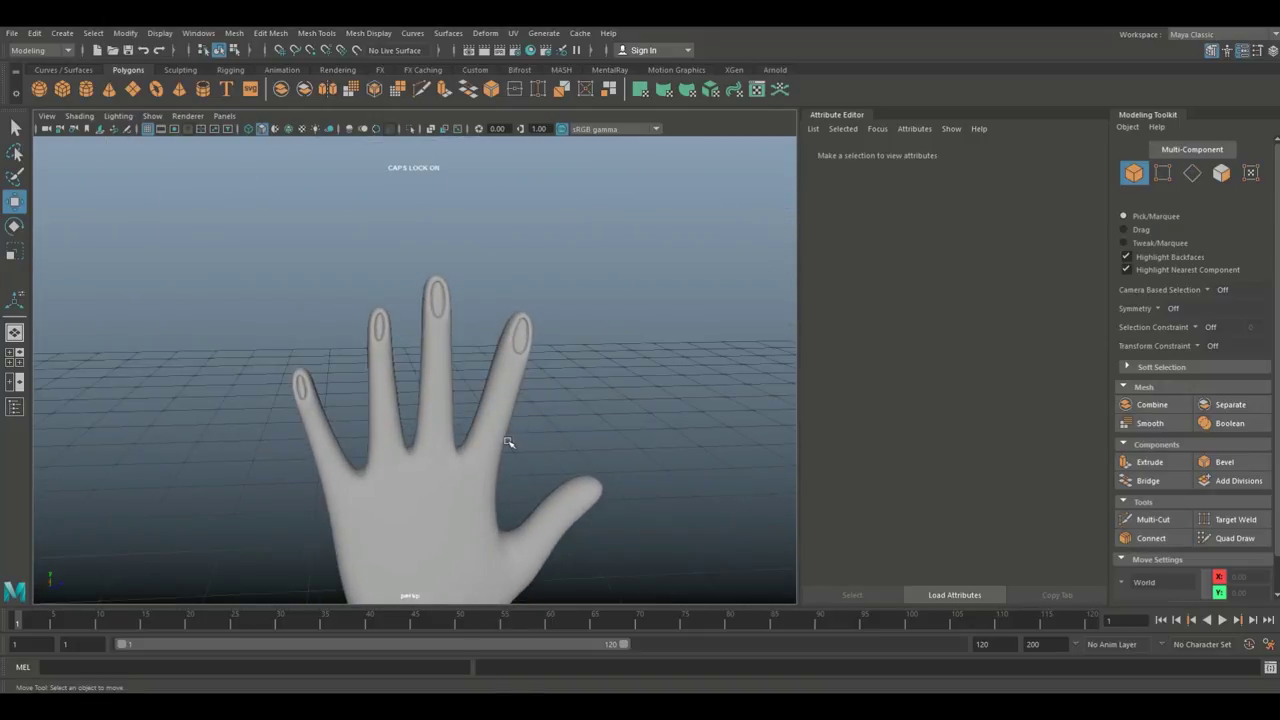
click(407, 476)
key(1)
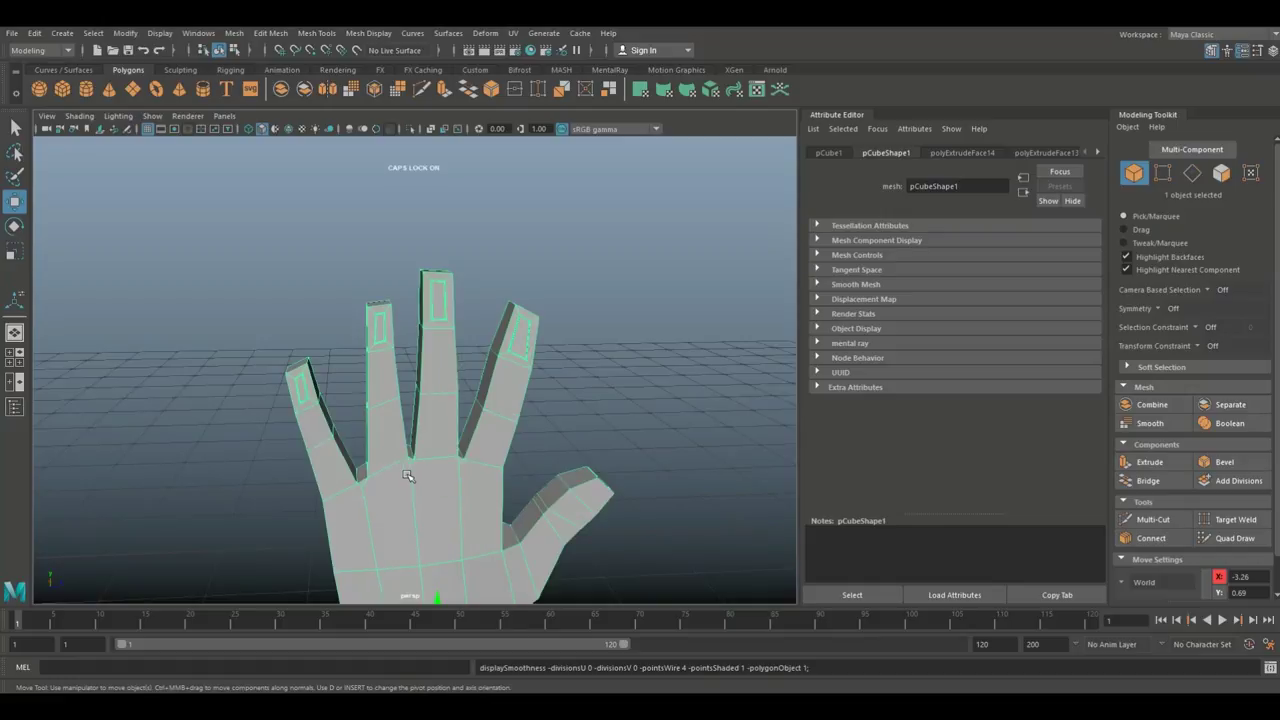
Step: Insert an edge loop close to the tip of each of the four fingers with the Insert Edge Loop tool
scroll(400, 466, up, 3)
alt+drag(400, 466, 494, 429)
click(360, 33)
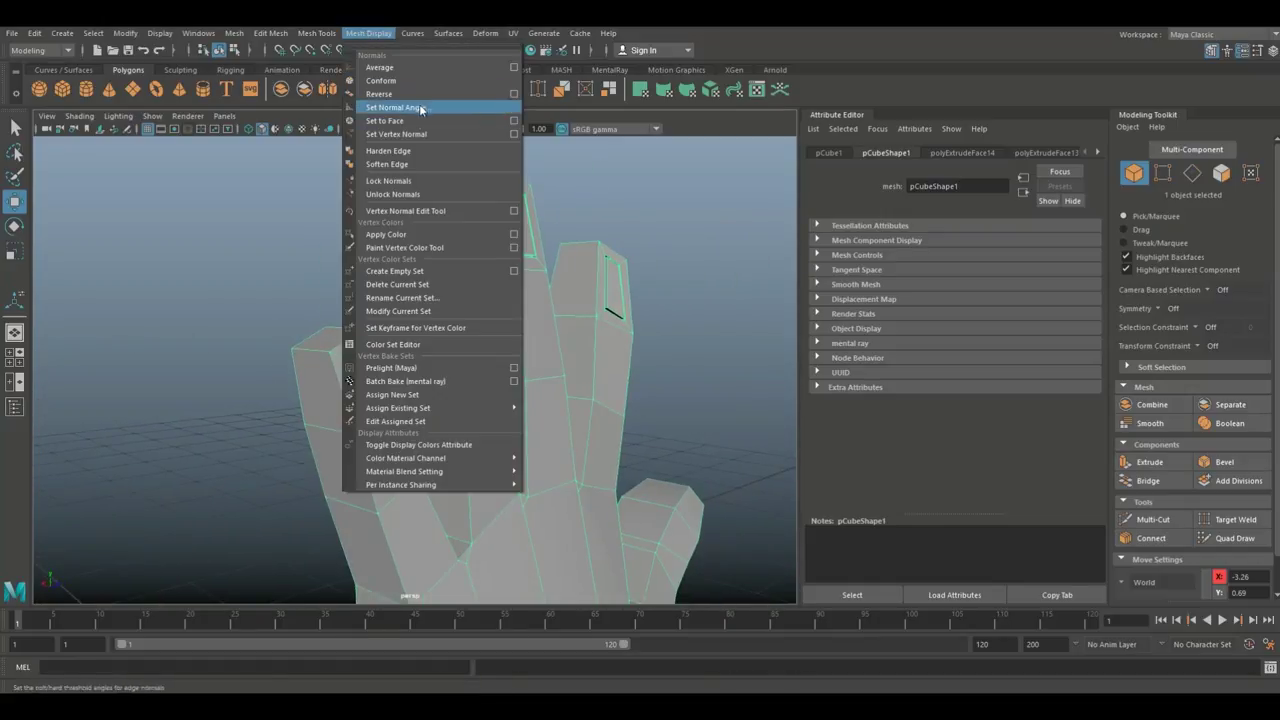
mouse_move(326, 34)
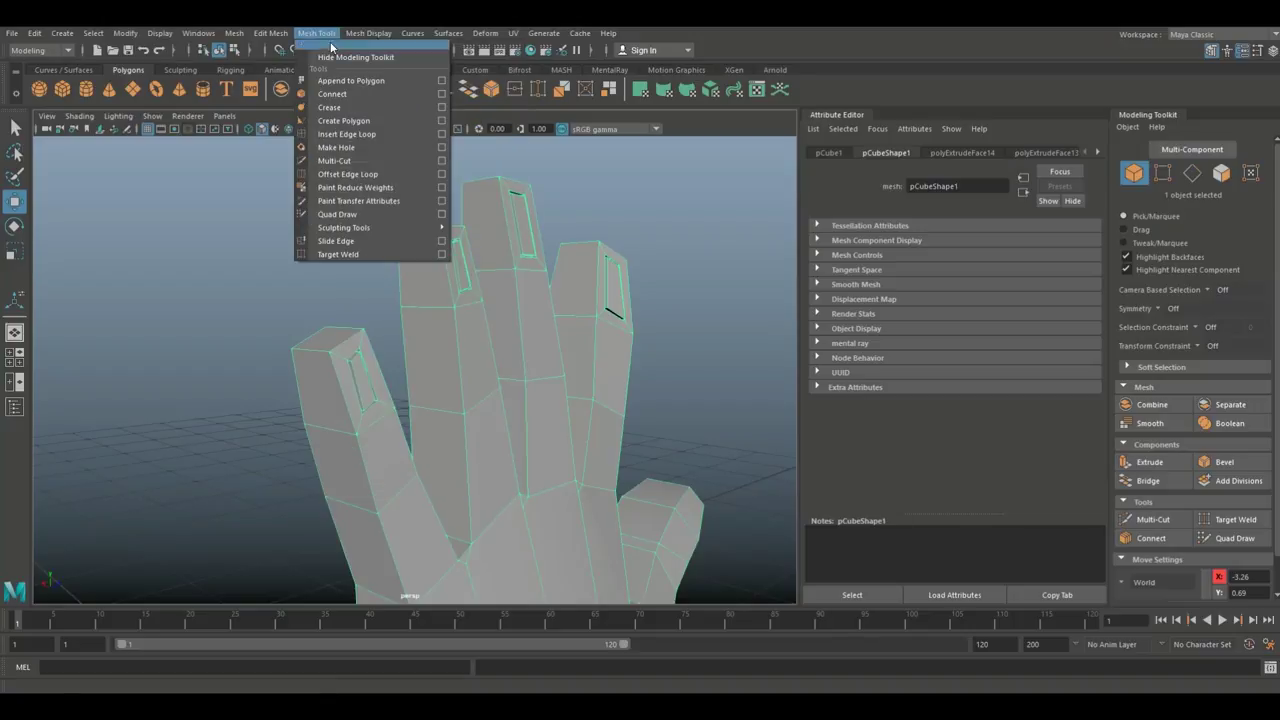
click(366, 133)
scroll(374, 306, up, 4)
alt+drag(311, 353, 410, 393)
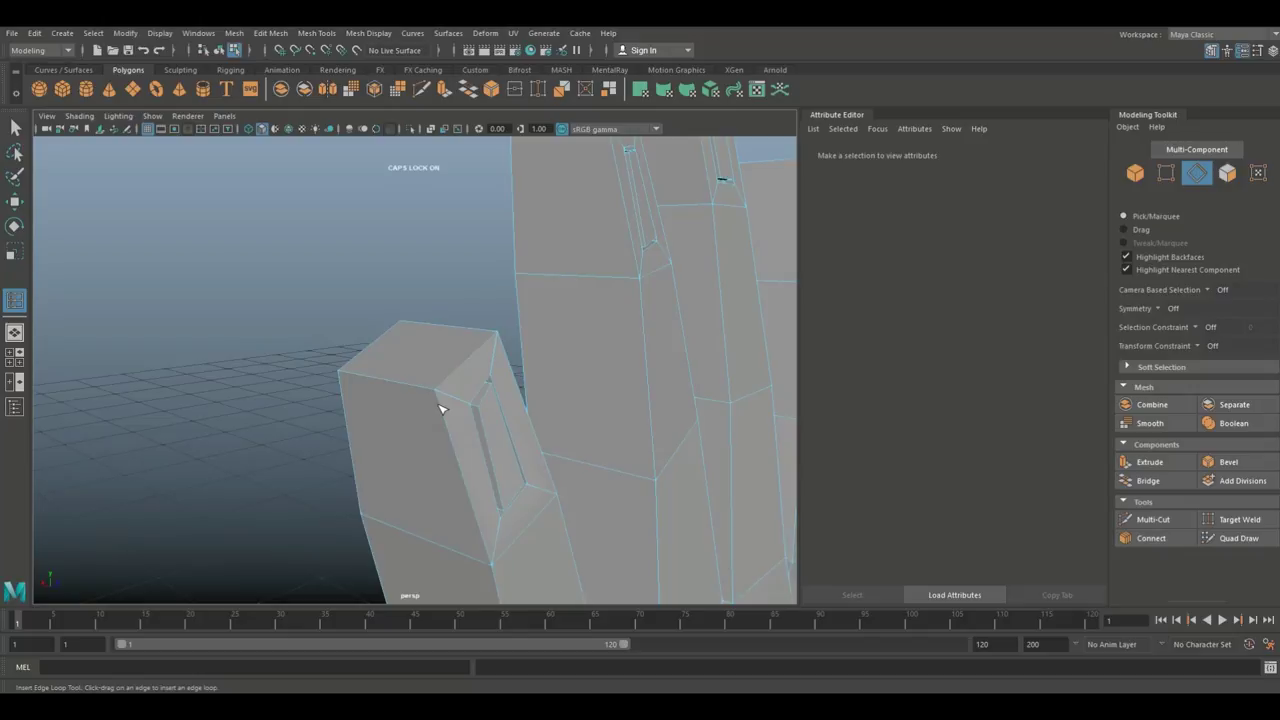
drag(442, 395, 575, 330)
alt+middle_drag(505, 499, 407, 495)
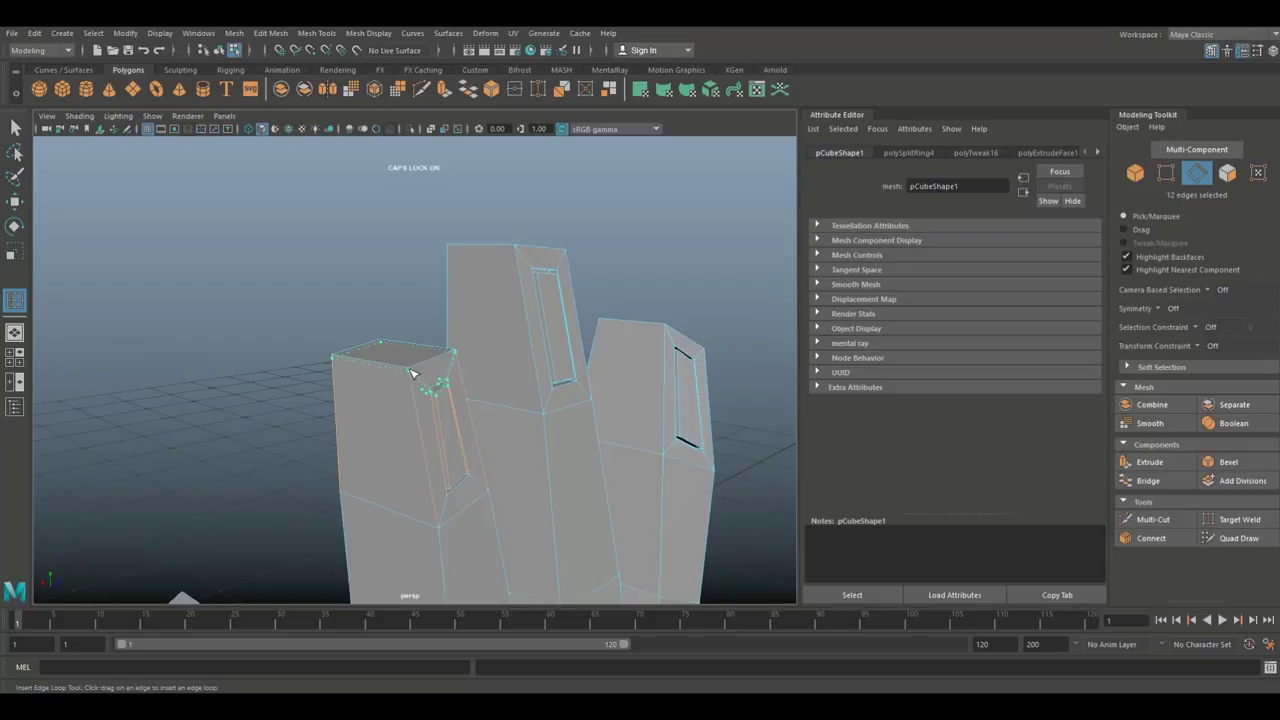
click(411, 373)
drag(521, 270, 527, 257)
alt+drag(527, 257, 558, 425)
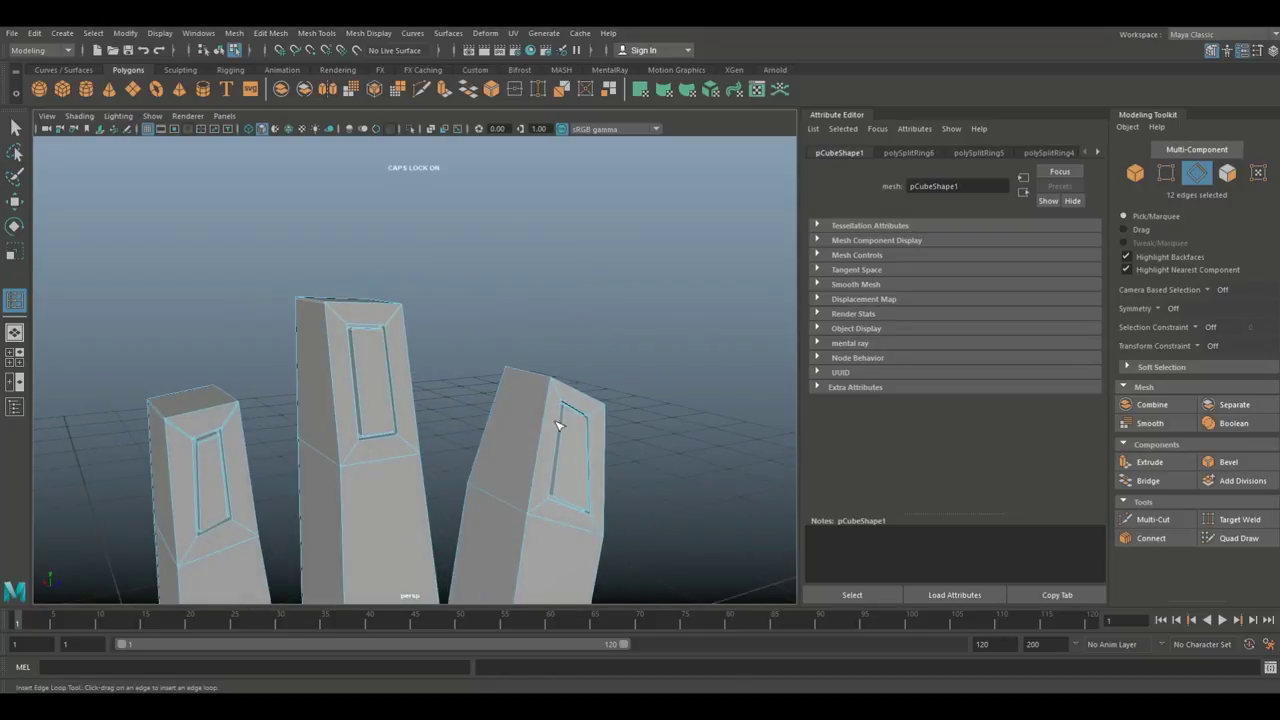
click(556, 382)
Step: Inspect the fingertips and nails of the hand in smooth preview from several angles in object mode
key(q)
right_drag(543, 317, 611, 300)
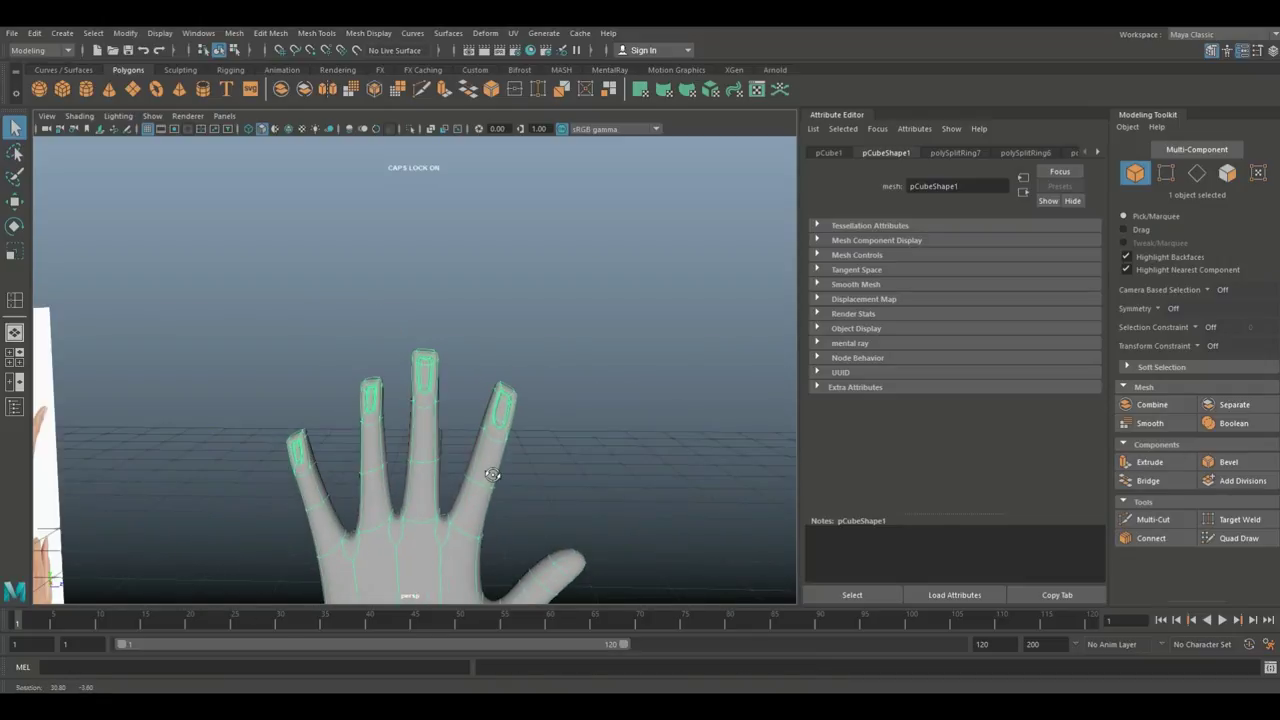
click(541, 472)
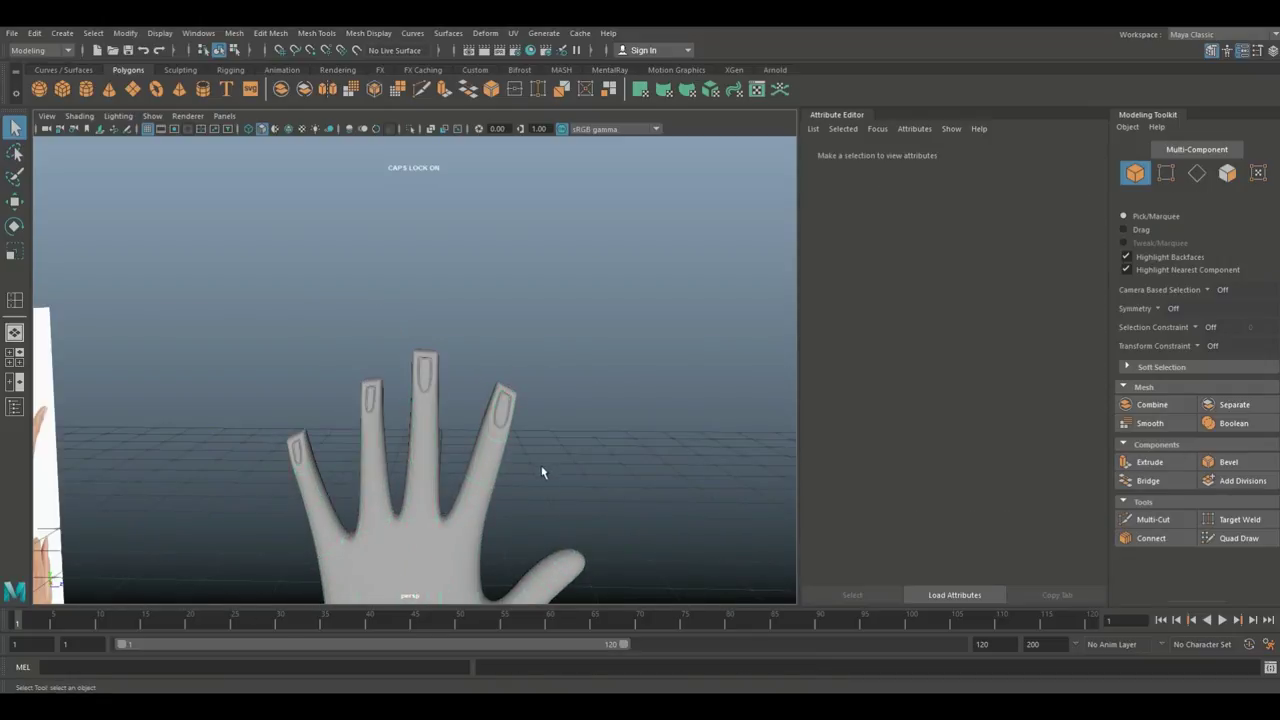
alt+drag(540, 493, 568, 452)
scroll(516, 452, down, 2)
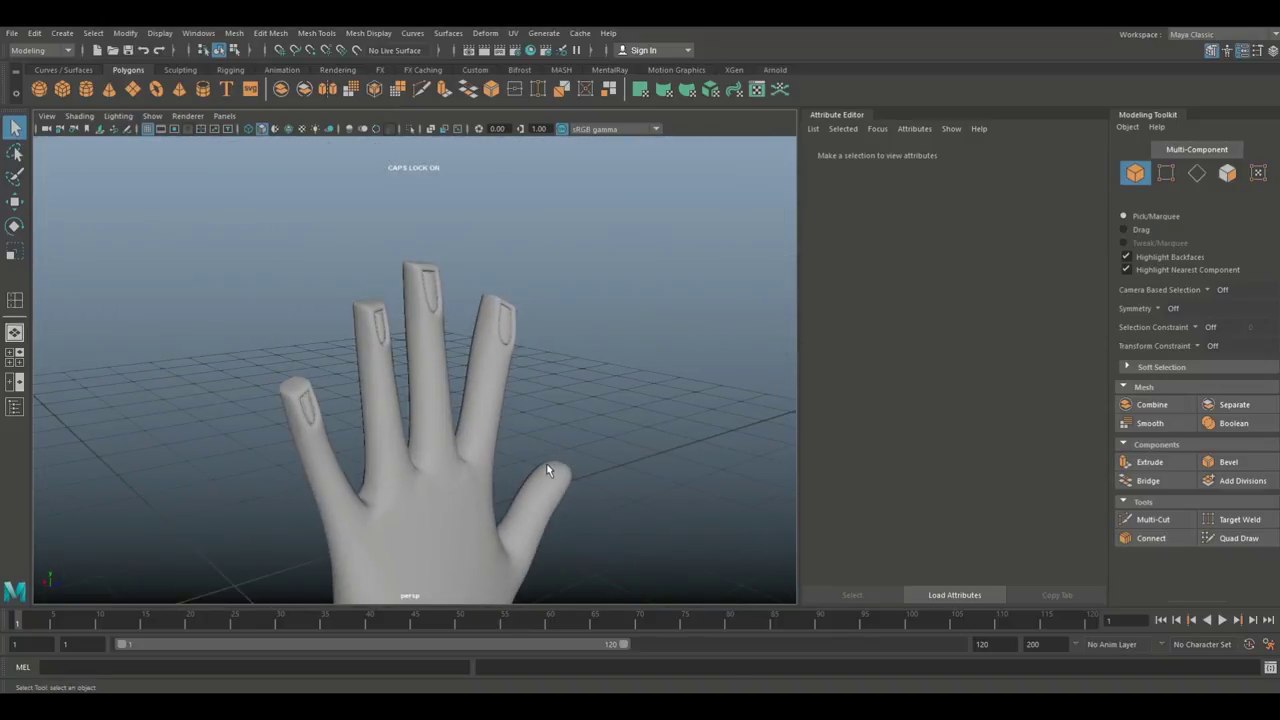
Step: Return the hand to unsmoothed display and undo the edge loops inserted near the four fingertips
click(537, 470)
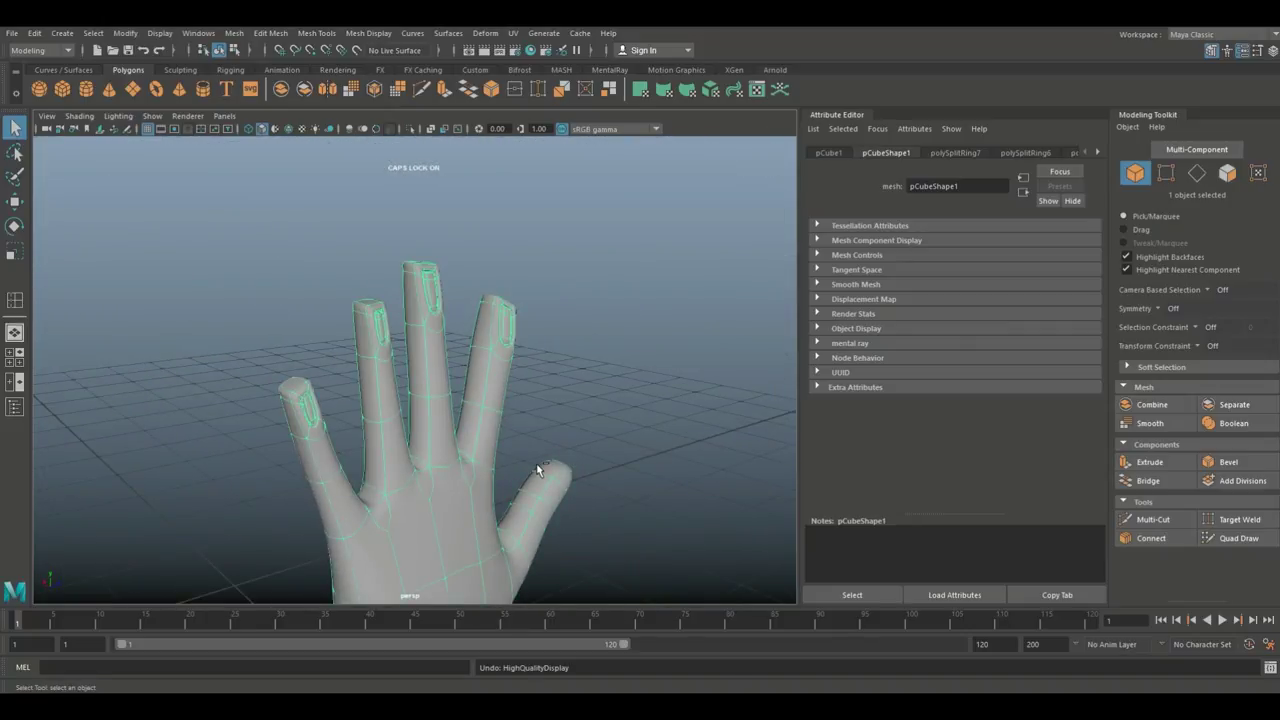
key(F10)
key(1)
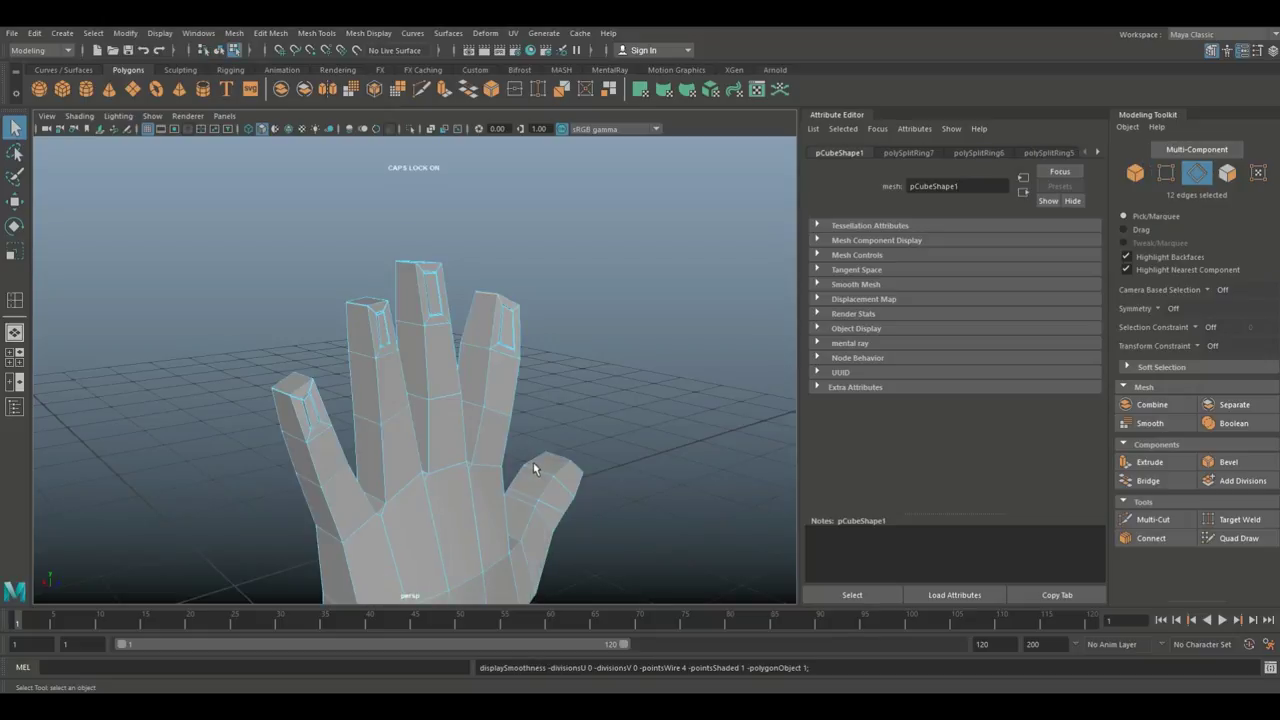
key(ctrl+z)
key(ctrl+z)
key(ctrl+z)
key(ctrl+z)
key(ctrl+z)
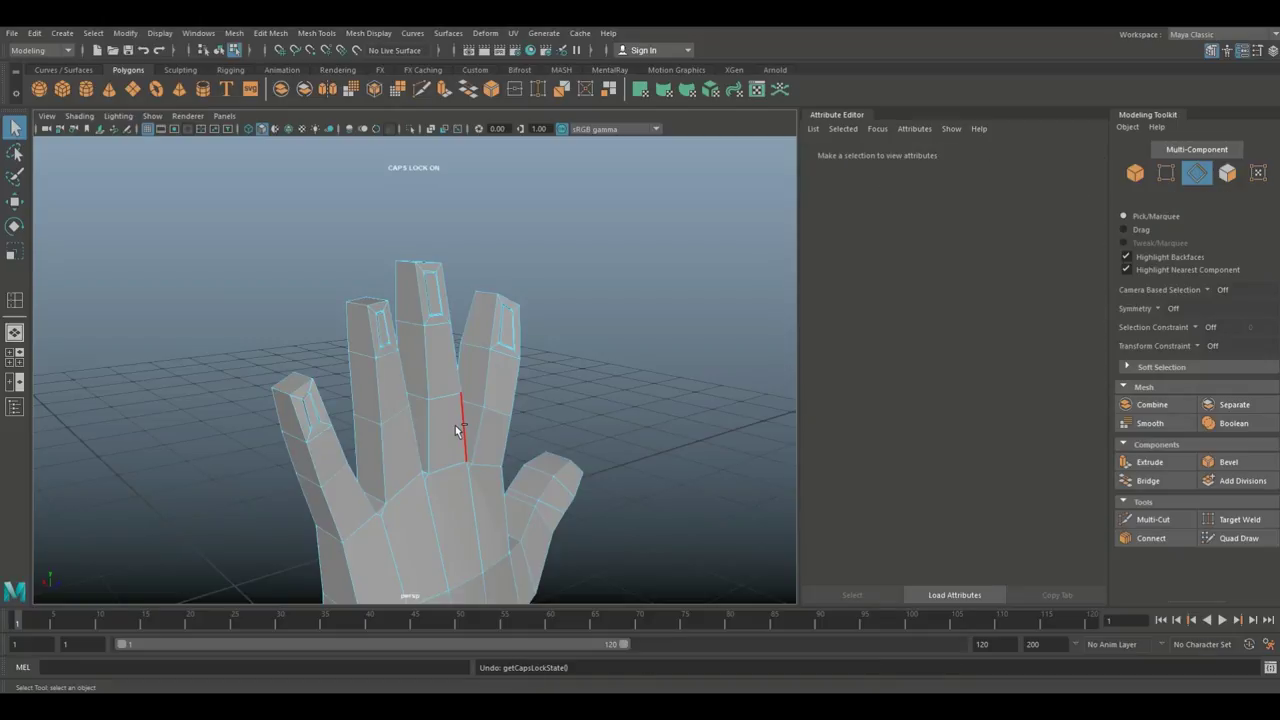
scroll(490, 410, up, 6)
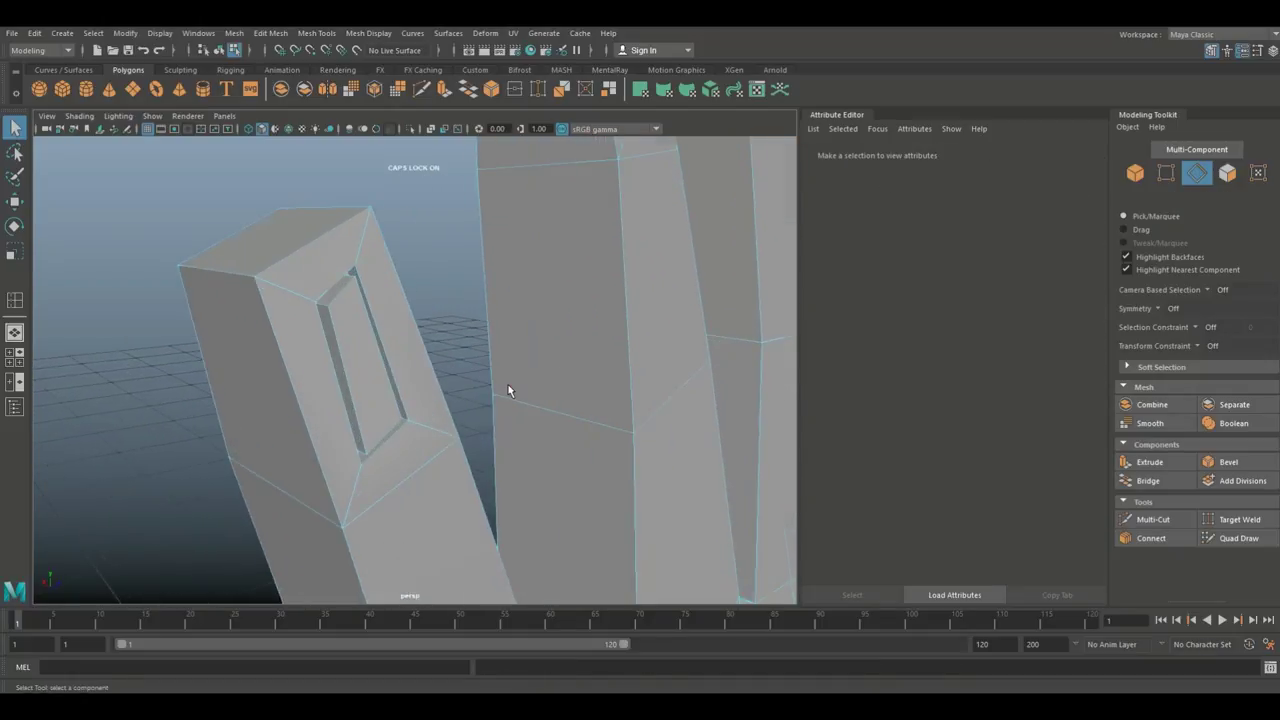
Step: Insert an edge loop around the first fingertip with the Insert Edge Loop tool, crossing the upper part of its nail
mouse_move(383, 387)
alt+mouse_down()
mouse_move(370, 385)
mouse_move(391, 380)
alt+mouse_up()
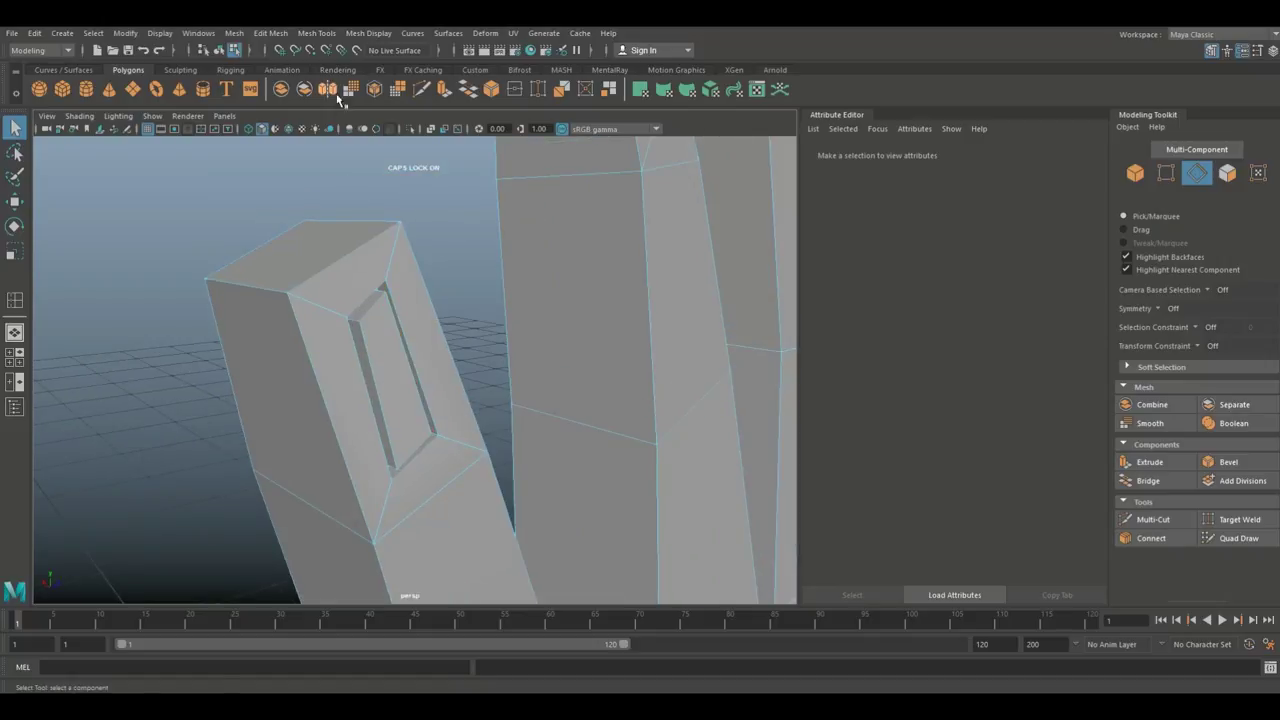
click(316, 33)
mouse_move(368, 33)
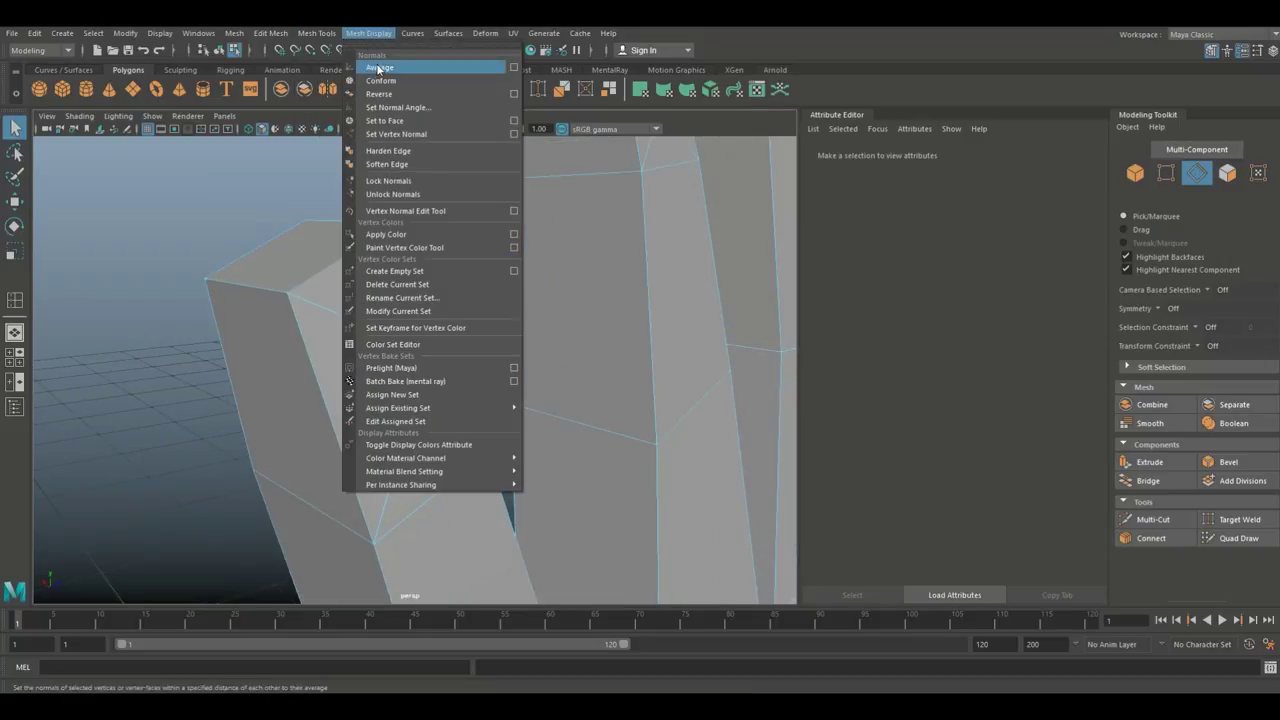
mouse_move(316, 33)
click(381, 134)
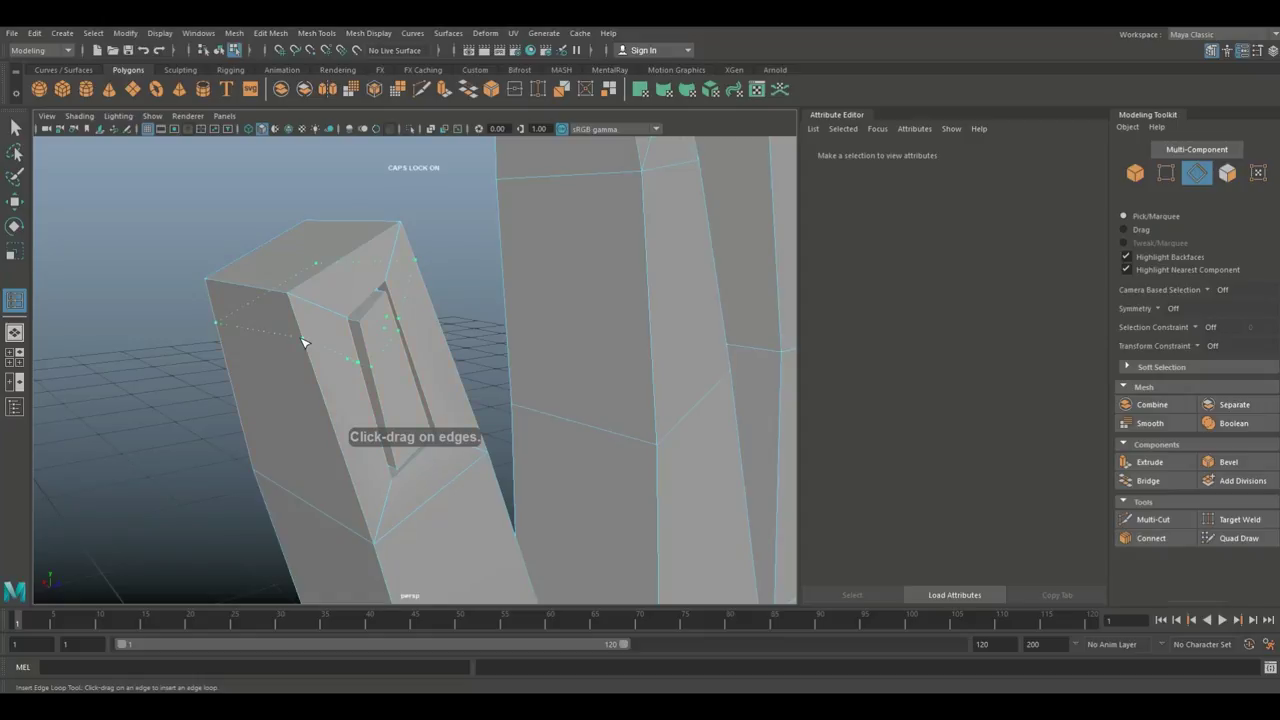
click(306, 343)
Step: Insert matching edge loops around the other three fingertips, each crossing the upper half of the nail
alt+drag(451, 337, 360, 408)
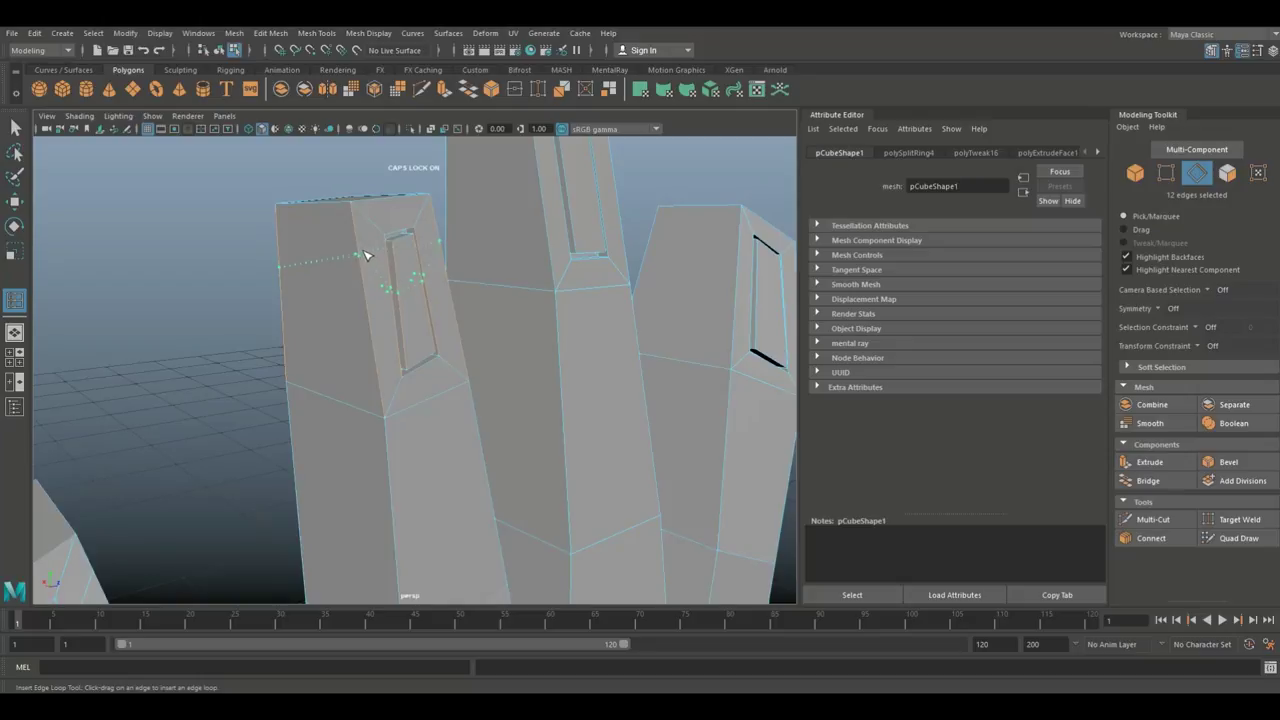
click(366, 242)
alt+drag(367, 244, 340, 363)
drag(328, 232, 330, 208)
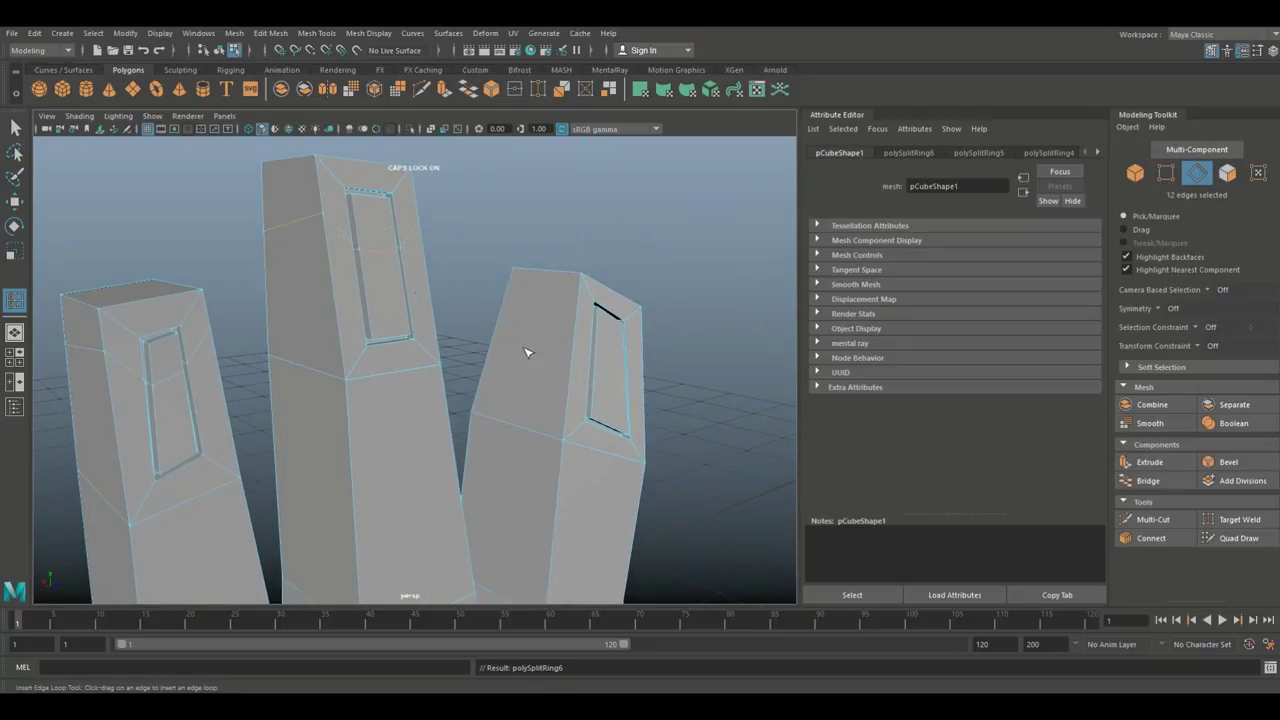
drag(570, 352, 572, 322)
Step: Return the hand to object mode, turn on smooth preview and check the fingertips and the whole hand
key(q)
right_drag(588, 318, 637, 293)
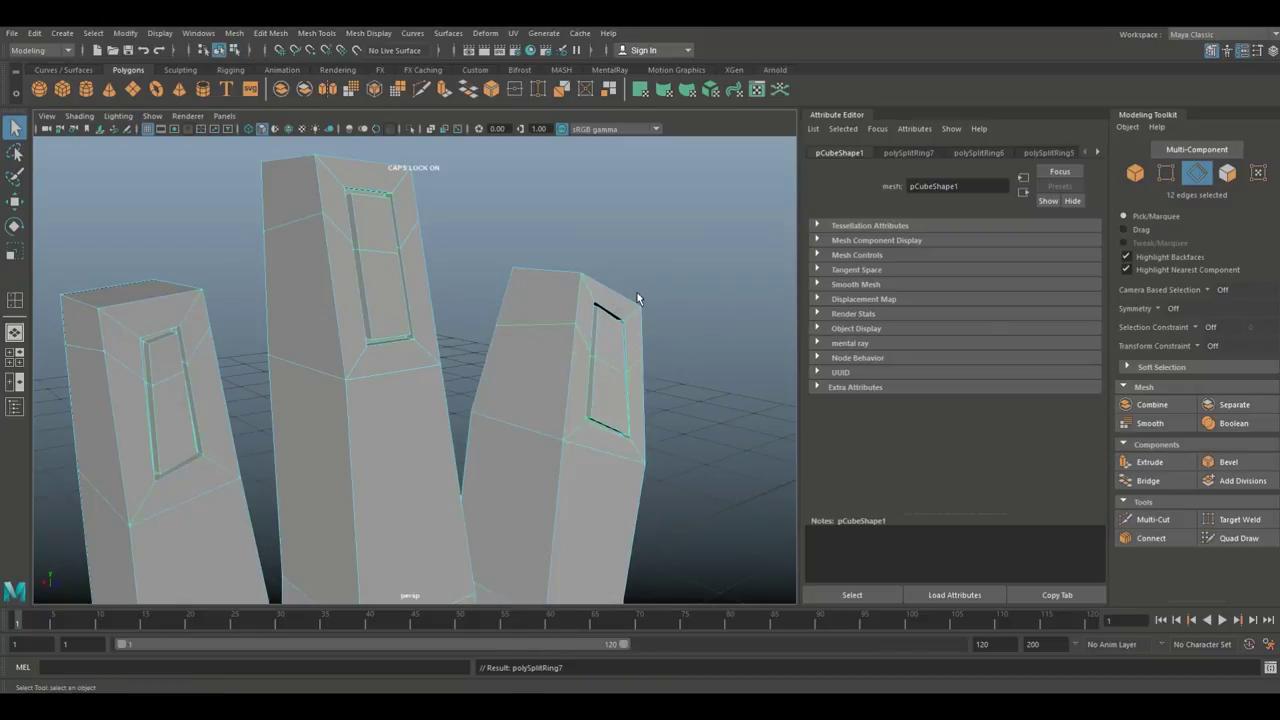
key(F8)
key(3)
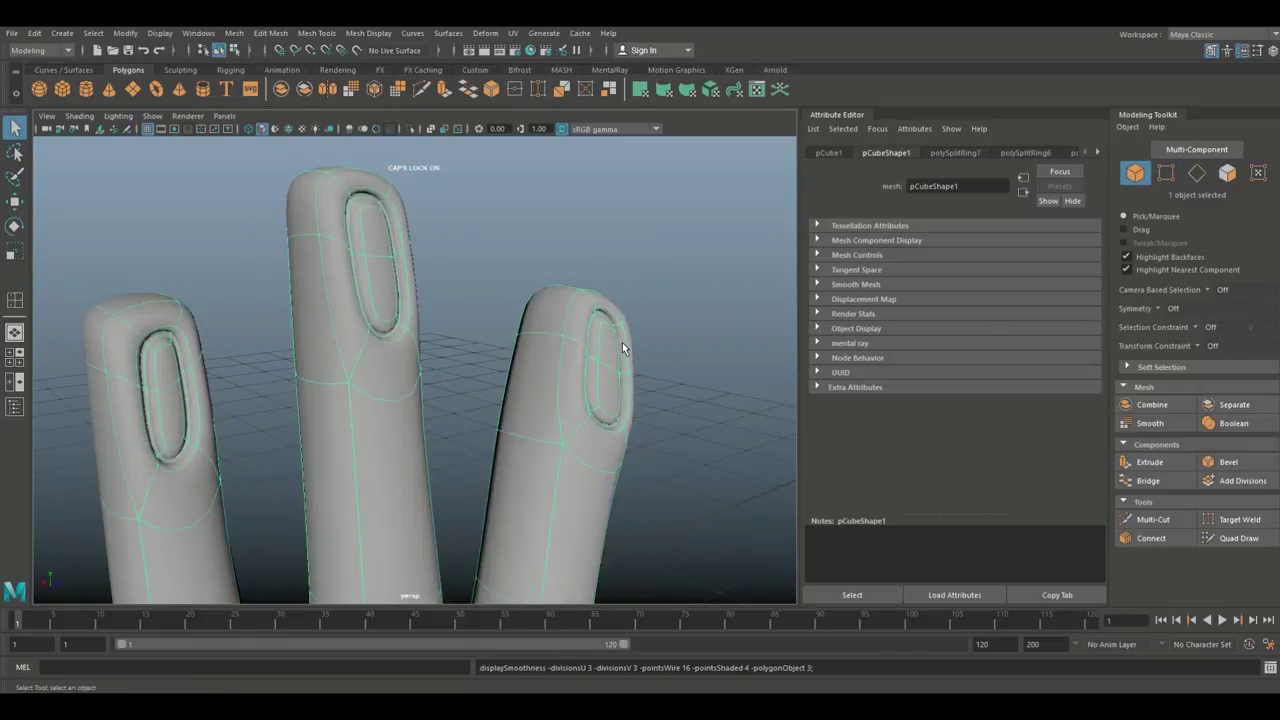
click(468, 266)
scroll(477, 275, down, 10)
alt+drag(494, 427, 251, 449)
scroll(420, 480, up, 5)
Step: Select the middle columns of vertices on one broad side of the wrist, down to its open end, in vertex mode
click(486, 423)
alt+drag(515, 468, 446, 430)
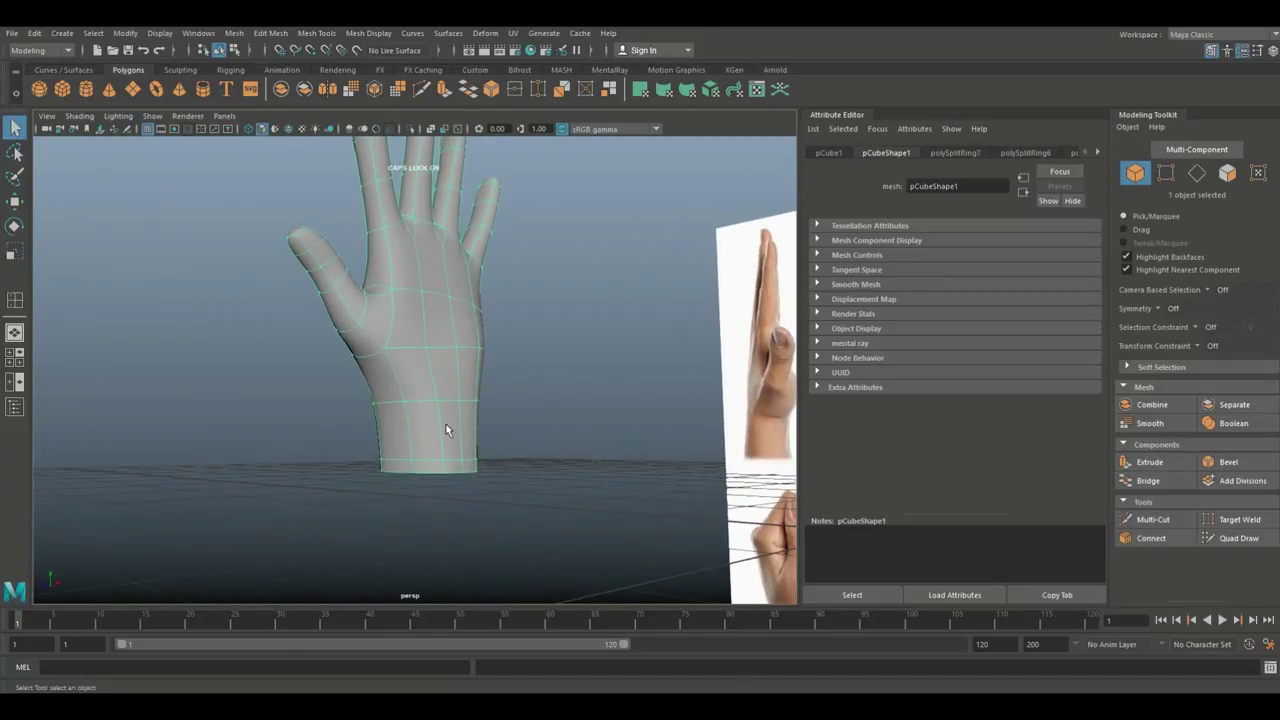
right_drag(449, 320, 380, 318)
scroll(476, 449, up, 5)
alt+middle_drag(487, 477, 491, 400)
alt+drag(491, 400, 463, 382)
click(442, 321)
shift+click(506, 338)
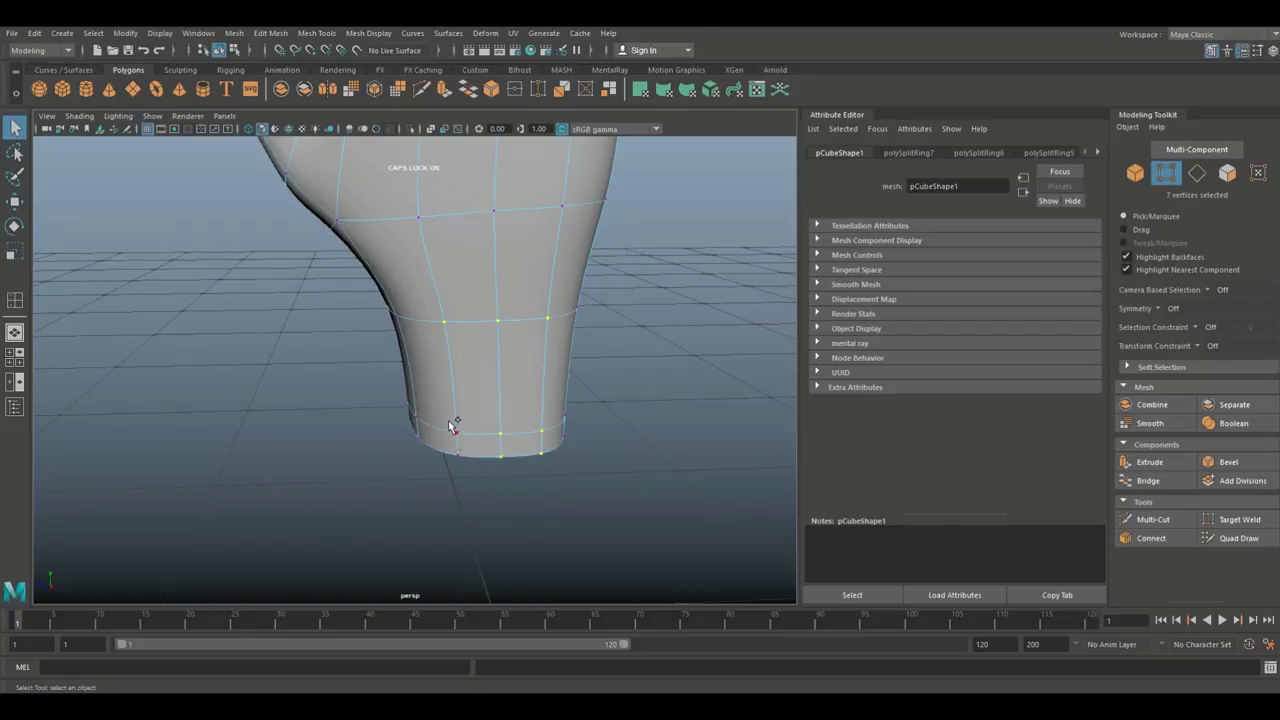
key(4)
mouse_move(474, 537)
alt+mouse_down()
mouse_move(480, 523)
mouse_move(686, 503)
mouse_move(429, 523)
mouse_move(502, 524)
alt+mouse_up()
Step: Turn on Soft Select, move the selected wrist vertices slightly along X in shaded view, and return to deselected object mode
key(Caps_Lock)
key(5)
key(5)
key(b)
key(w)
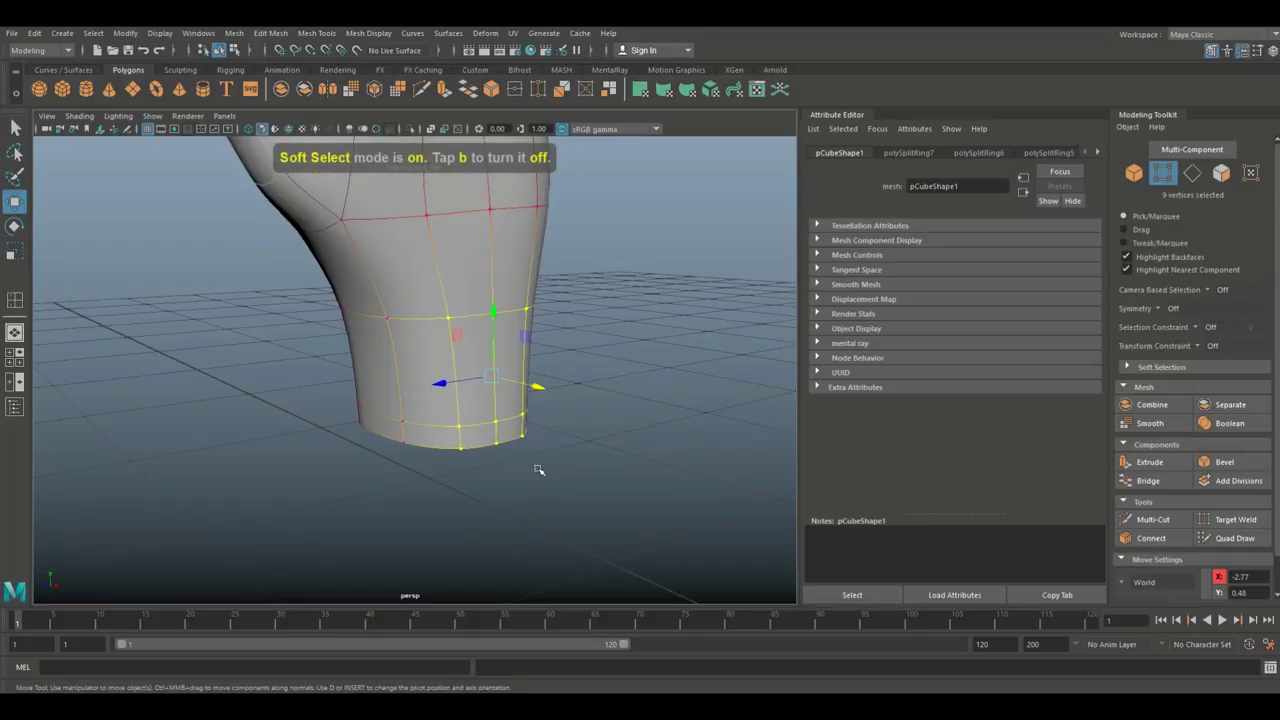
scroll(551, 483, down, 4)
middle_drag(491, 384, 481, 382)
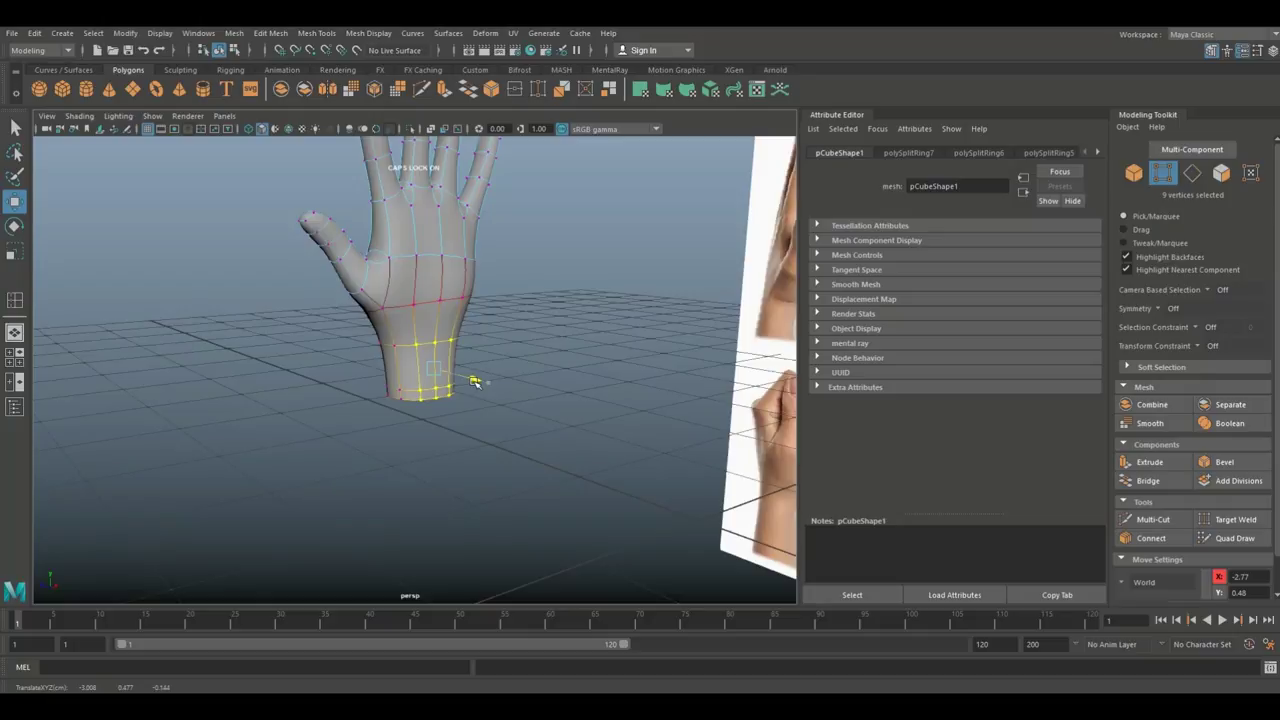
click(530, 353)
right_click(453, 287)
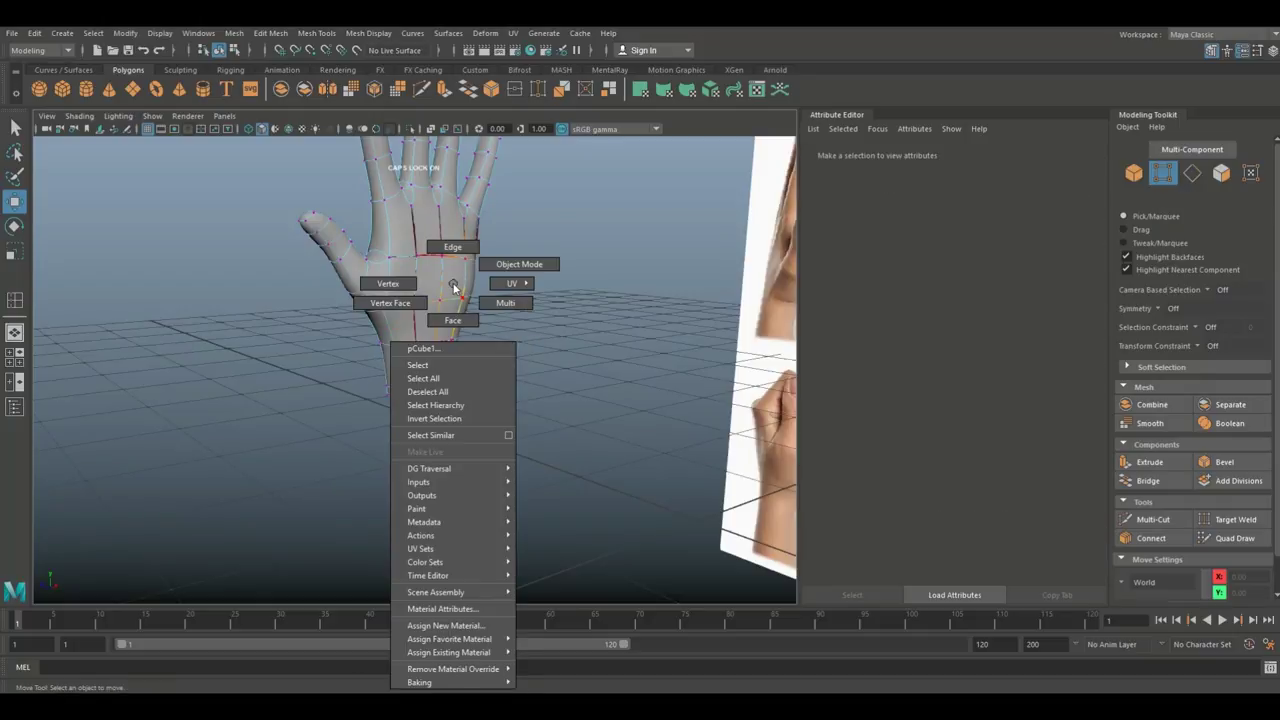
click(505, 265)
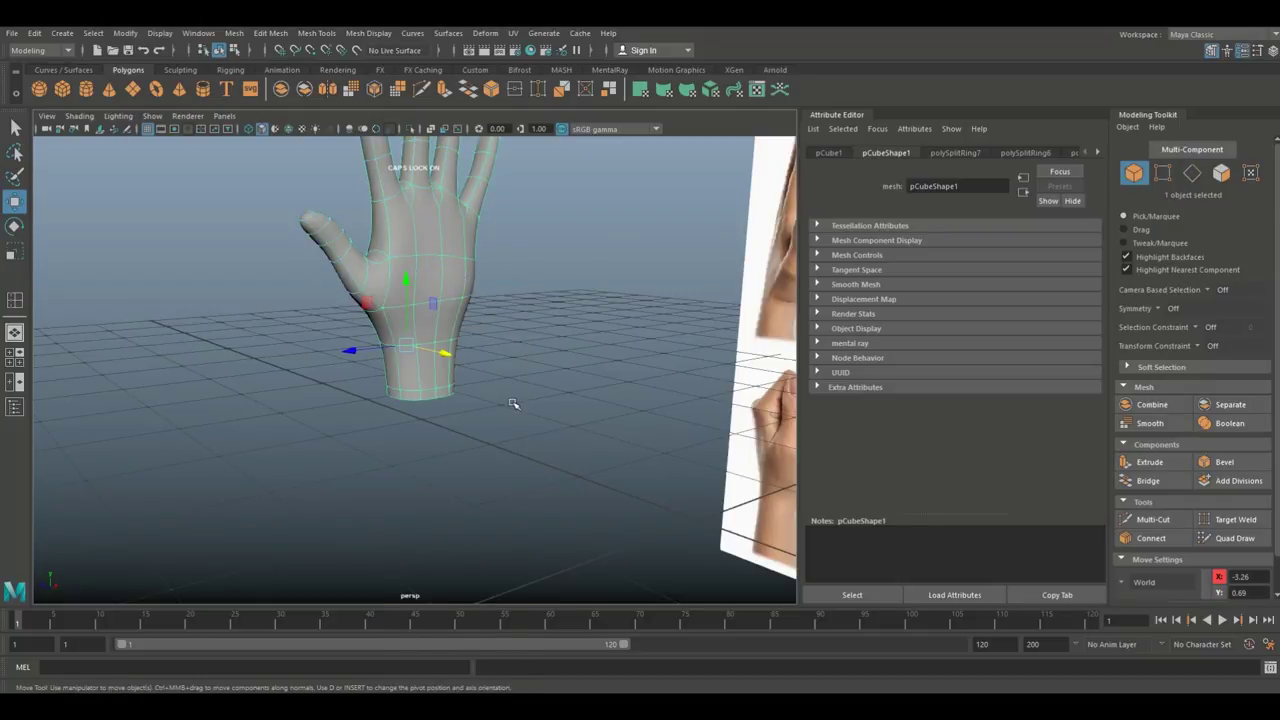
click(510, 403)
Step: Inspect the smoothed hand from several angles against the hand reference images
scroll(512, 405, down, 3)
scroll(508, 407, up, 2)
alt+drag(493, 392, 486, 420)
alt+right_drag(486, 420, 490, 471)
alt+drag(490, 471, 362, 552)
scroll(444, 512, down, 2)
alt+drag(432, 509, 497, 496)
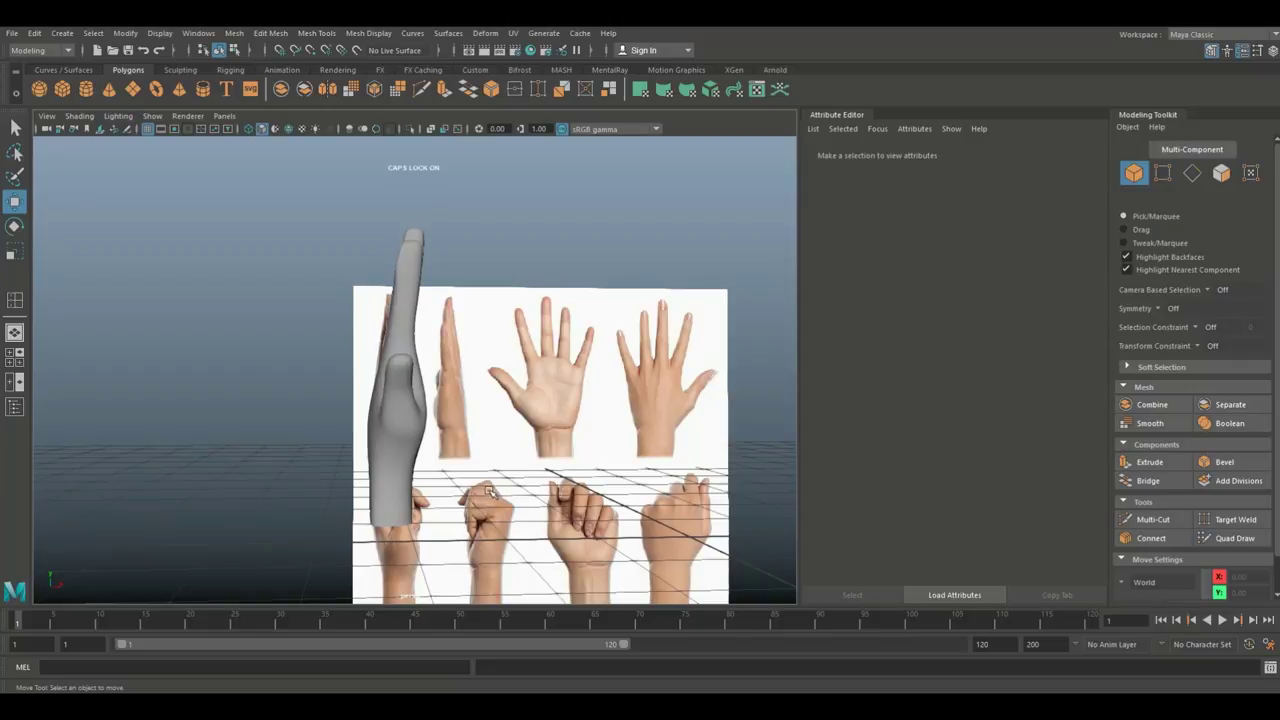
alt+drag(261, 467, 300, 483)
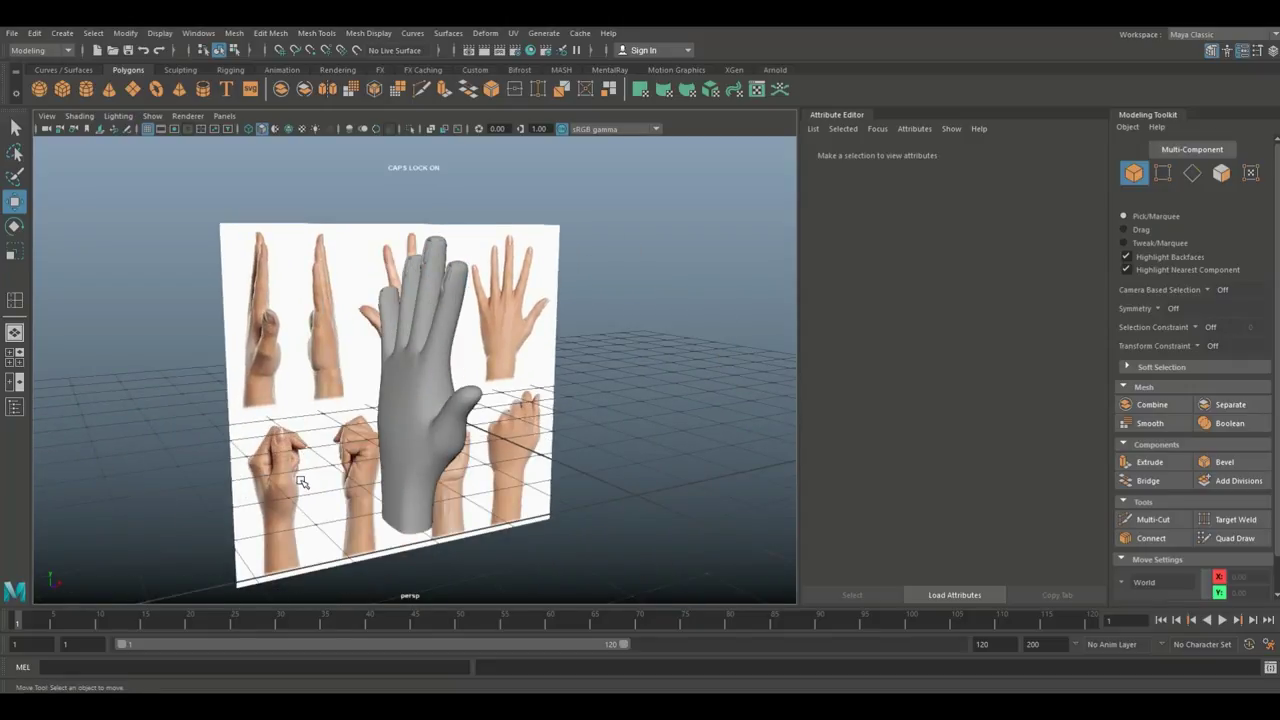